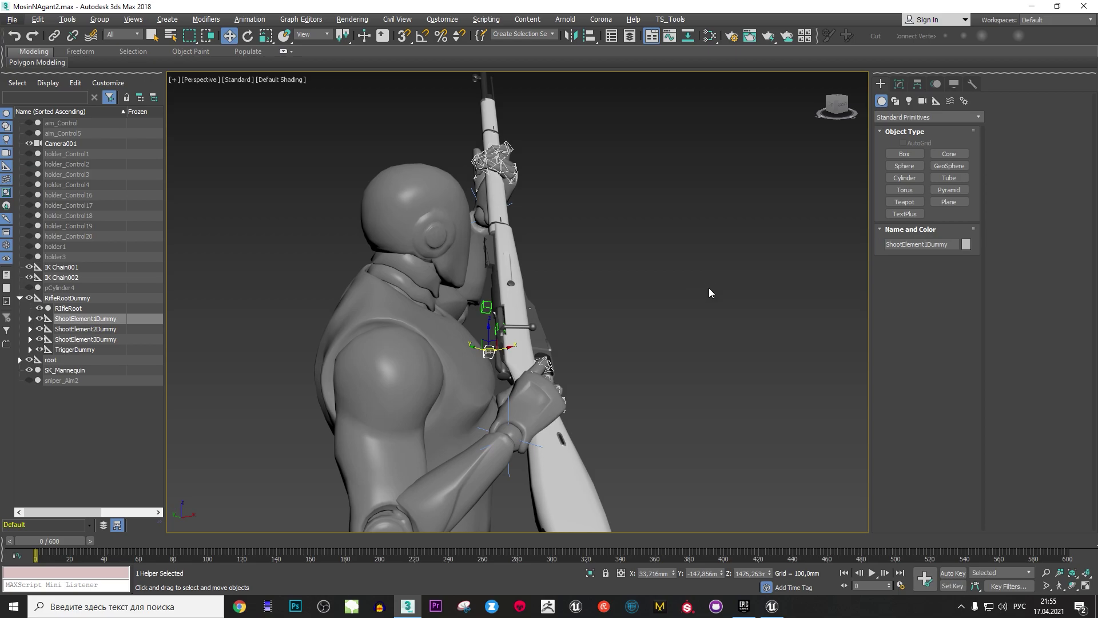
Orbit out to a wider view of the rifle-holding mannequin, scrub its pose animation, then bring up Unreal Editor.
alt+middle_drag(657, 259, 604, 239)
scroll(673, 390, down, 3)
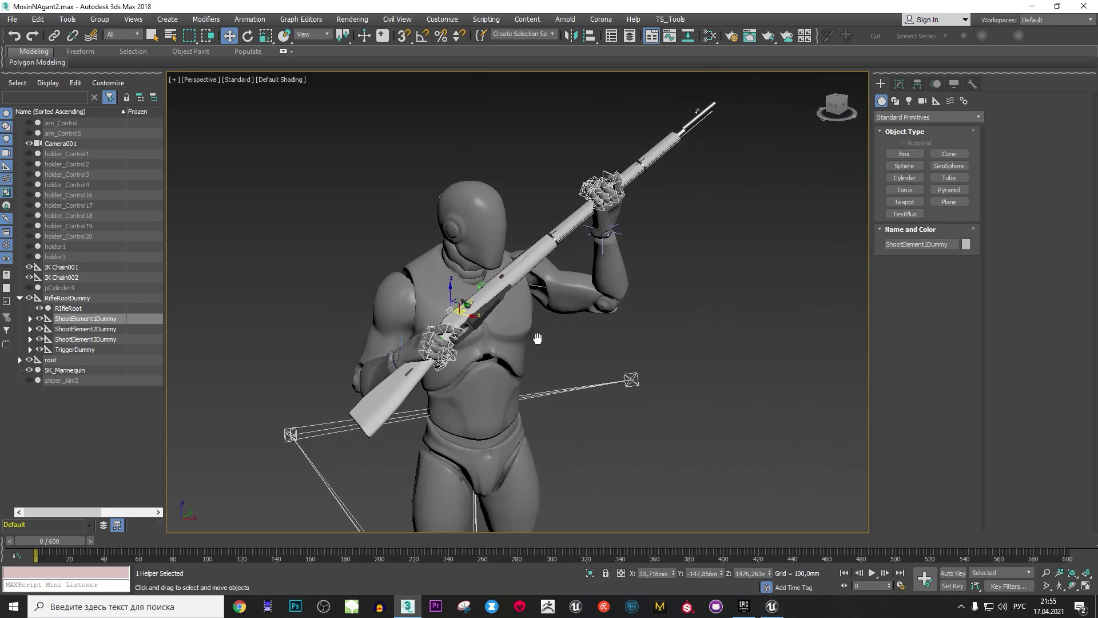
alt+middle_drag(673, 390, 557, 347)
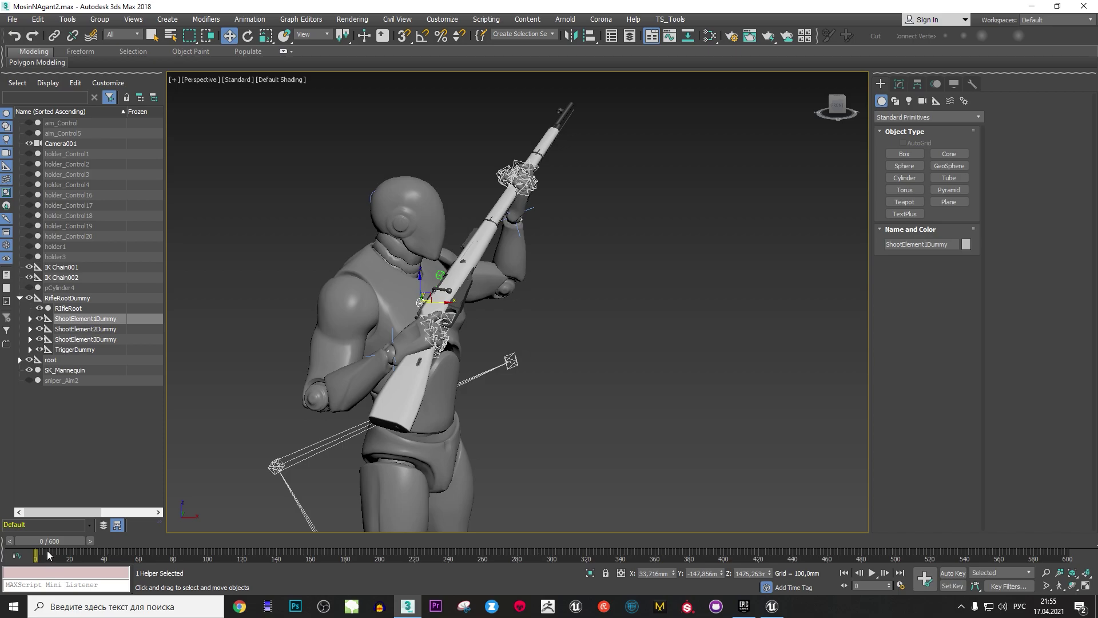
mouse_move(53, 540)
mouse_down()
mouse_move(503, 559)
mouse_move(137, 562)
mouse_up()
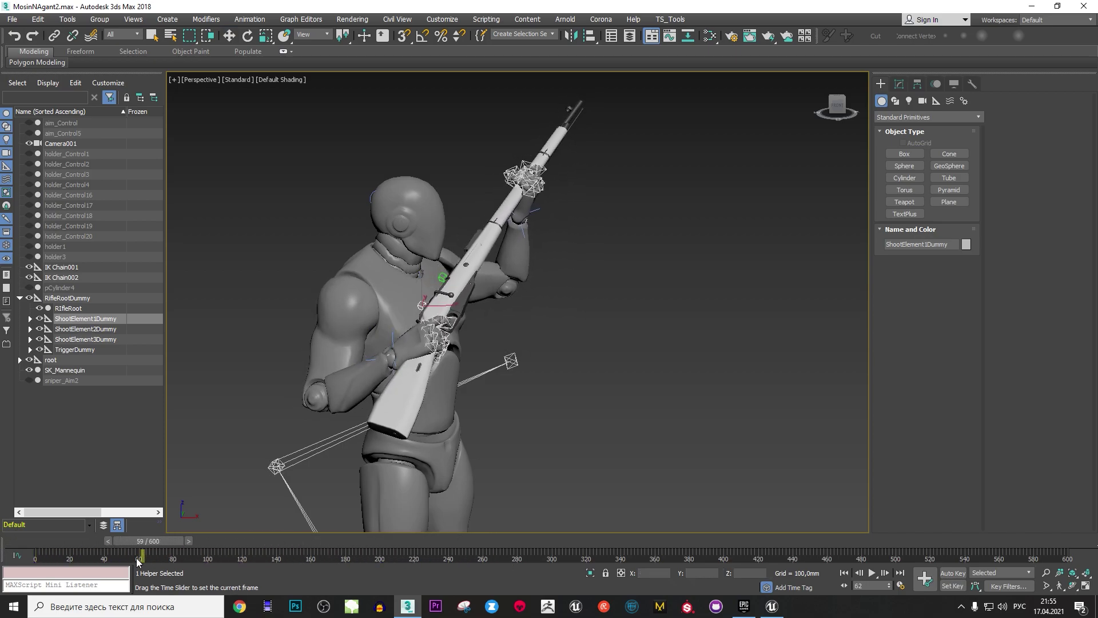
click(771, 606)
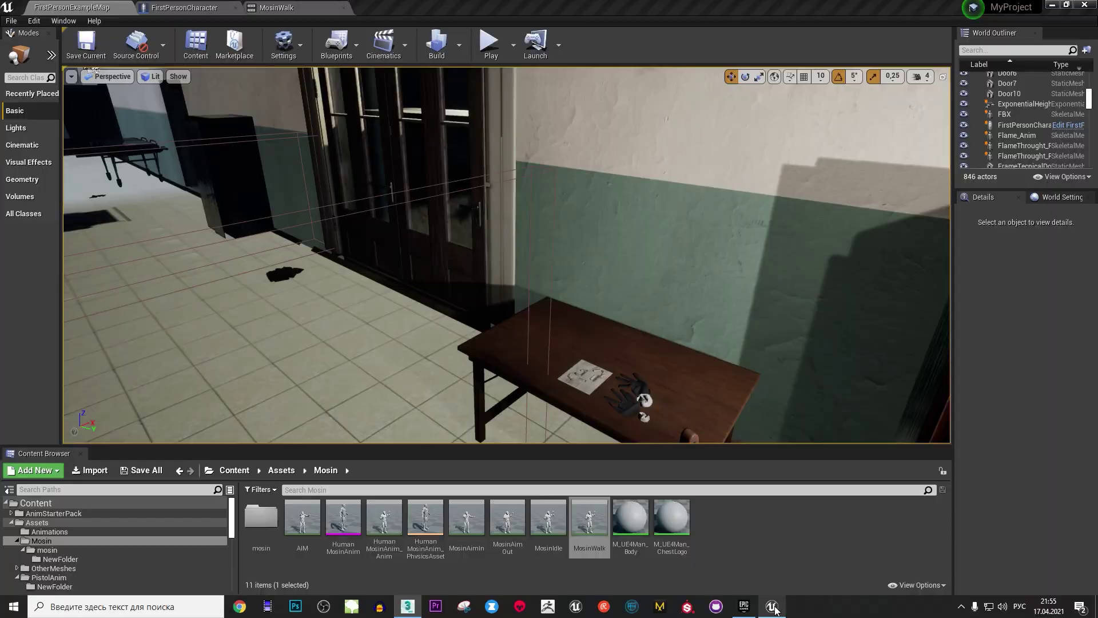
Start play-in-editor and walk the first-person character down the corridor.
click(491, 50)
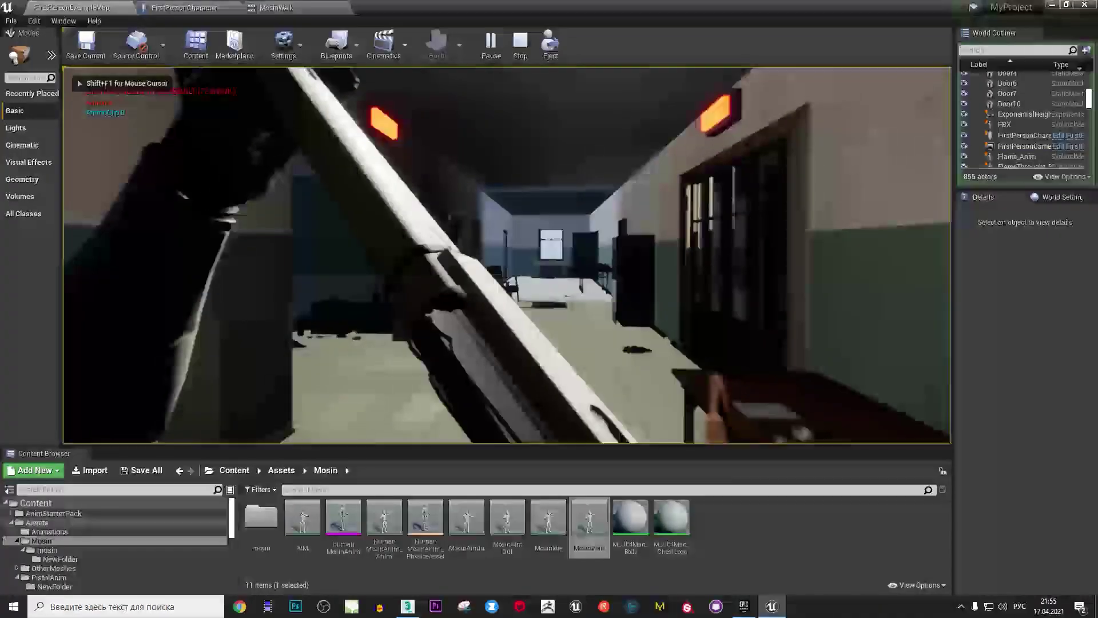
key(w)
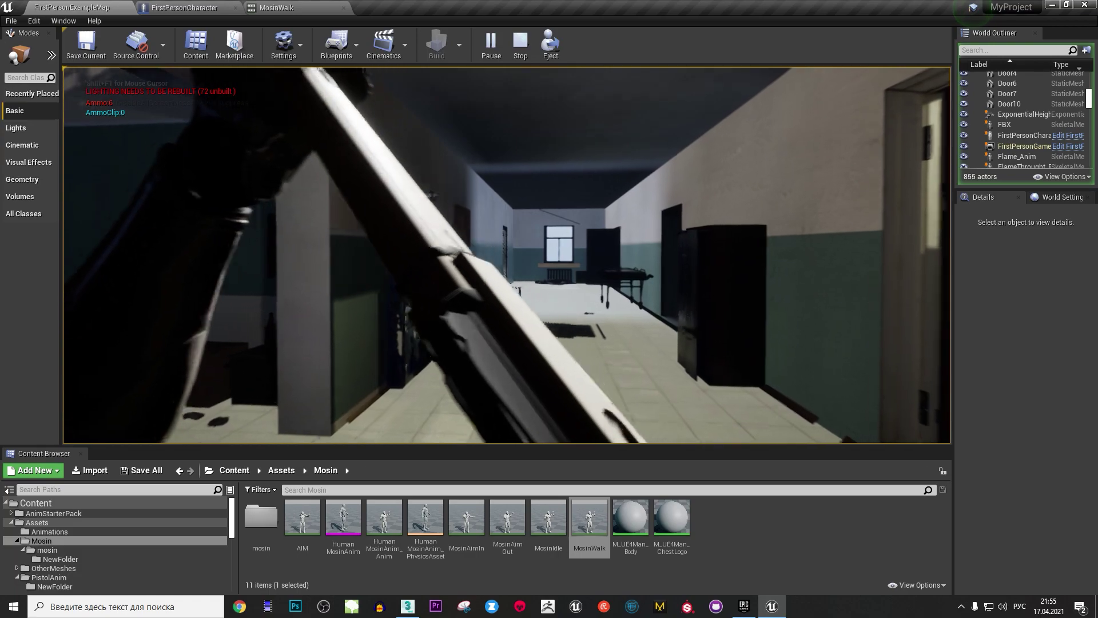
key(w)
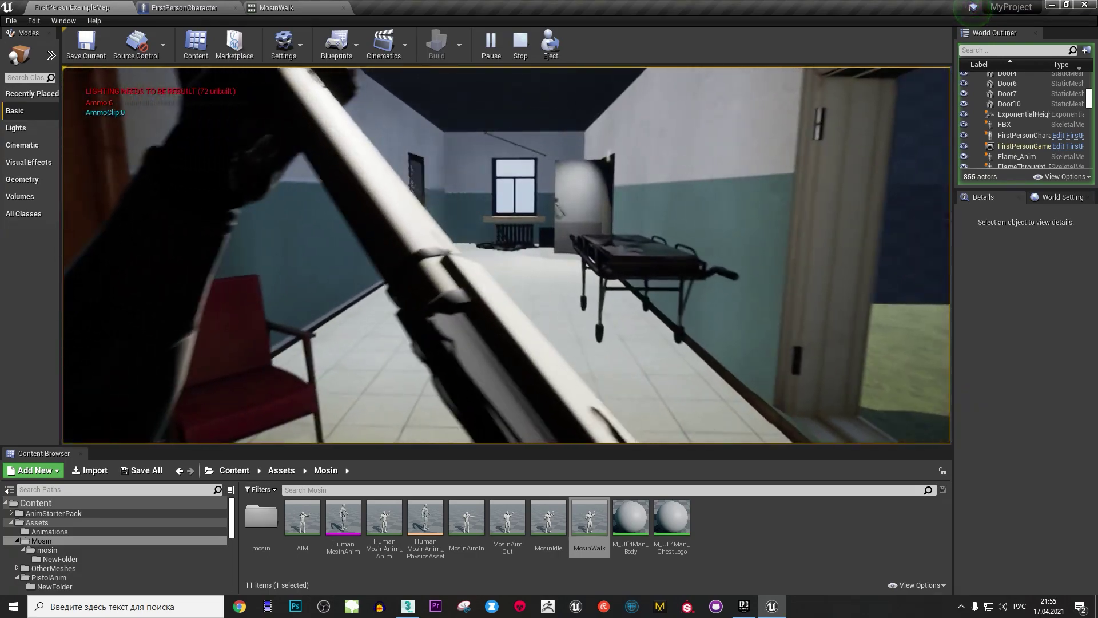
key(w)
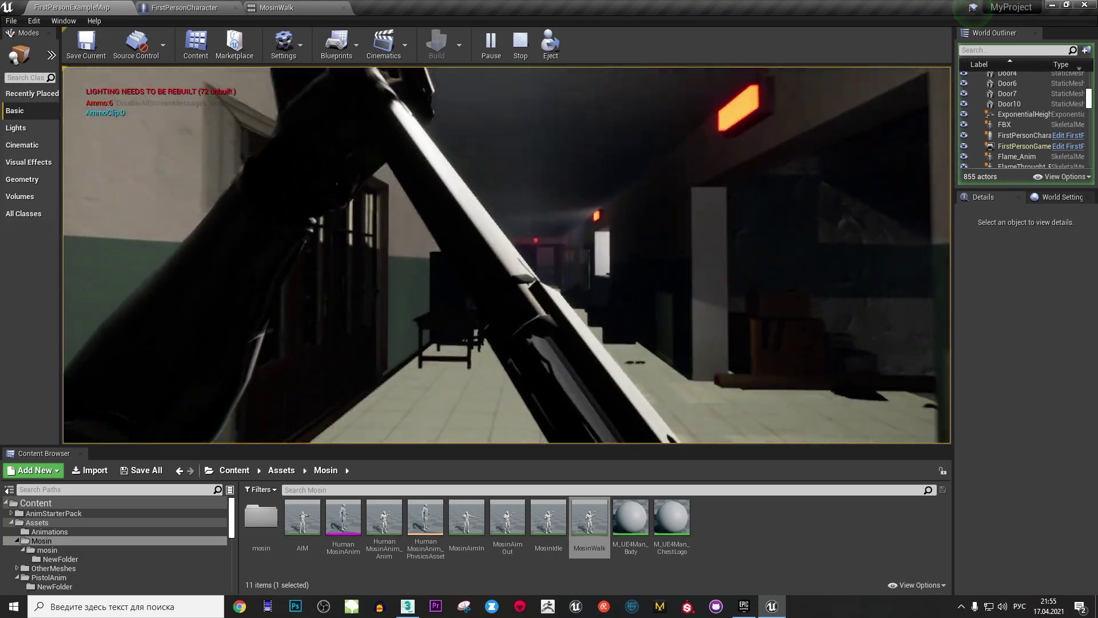
key(w)
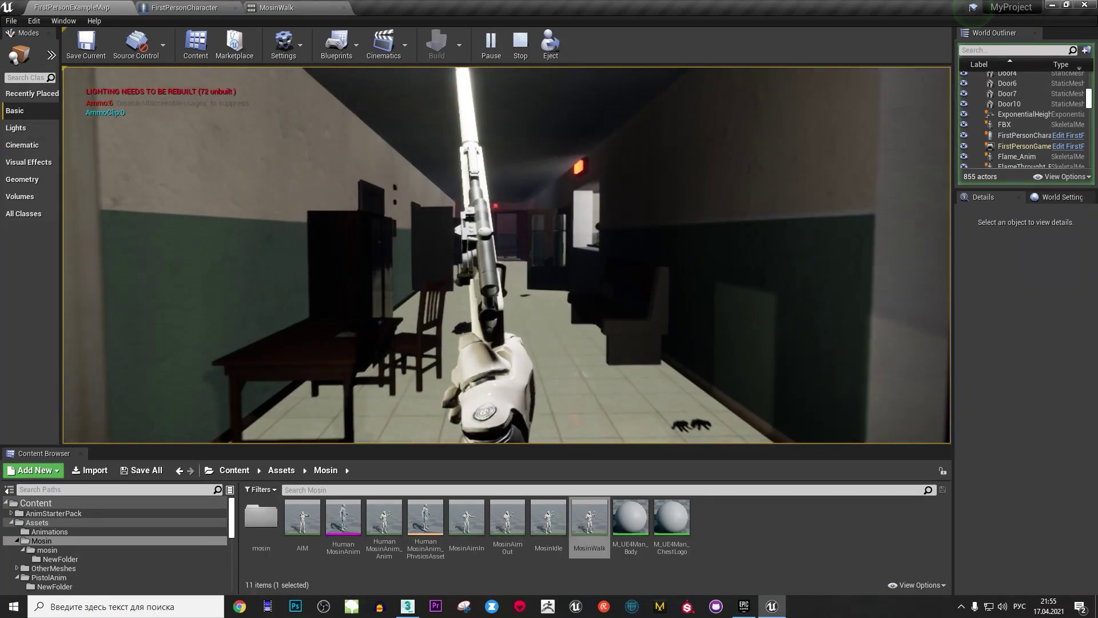
Switch to the revolver, reload and fire it, then scrub the 3ds Max rifle animation.
key(2)
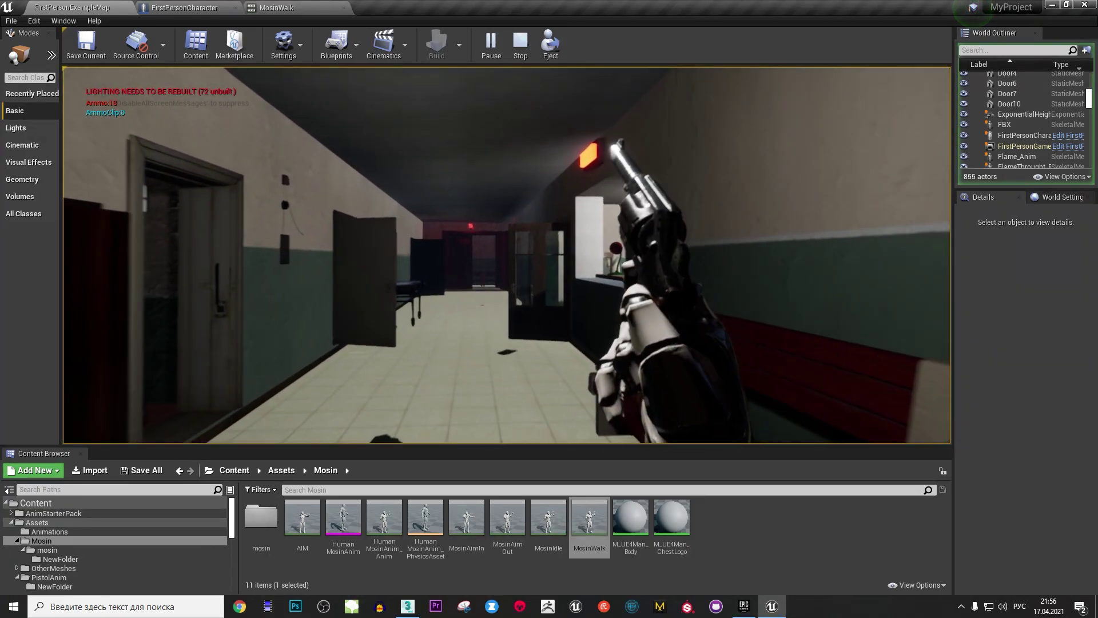
key(r)
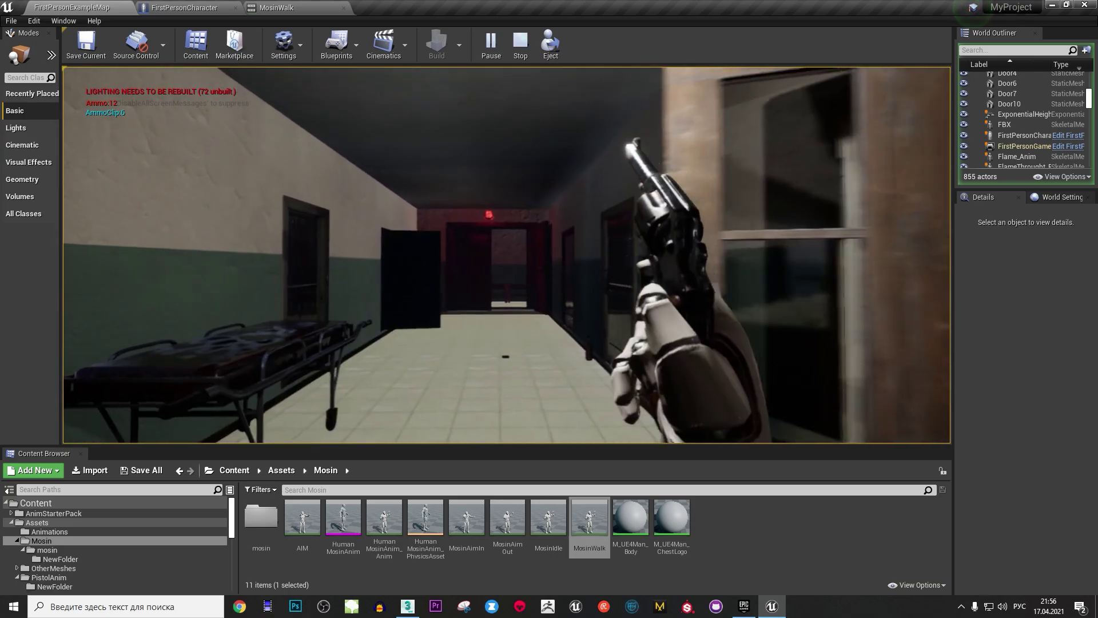
click(507, 255)
click(507, 255)
click(507, 255)
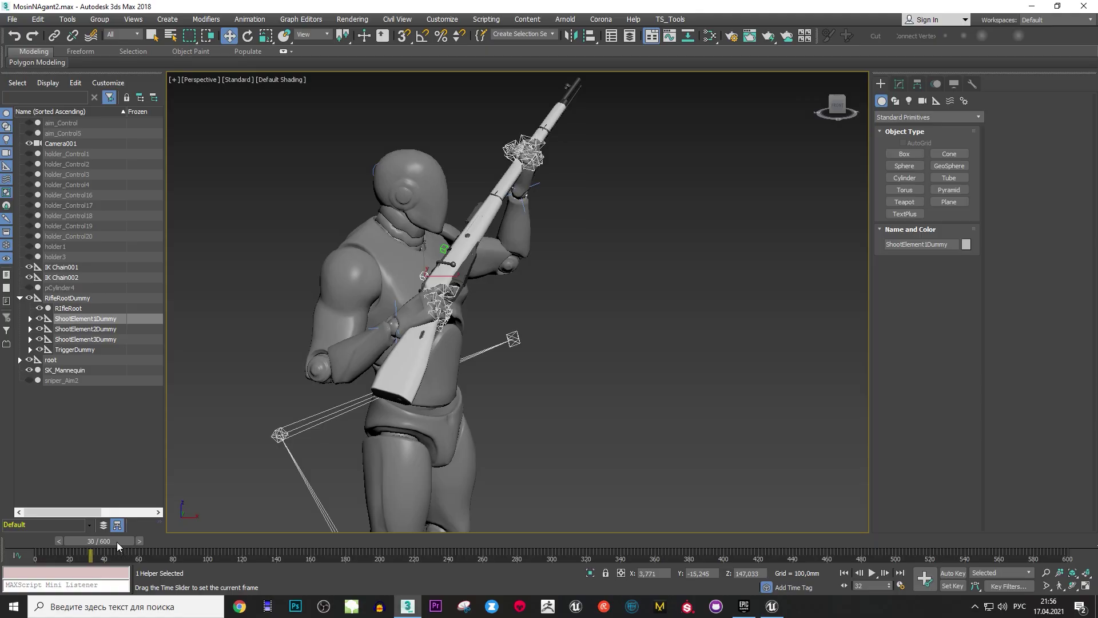
mouse_move(117, 541)
mouse_down()
mouse_move(81, 541)
mouse_move(658, 550)
mouse_up()
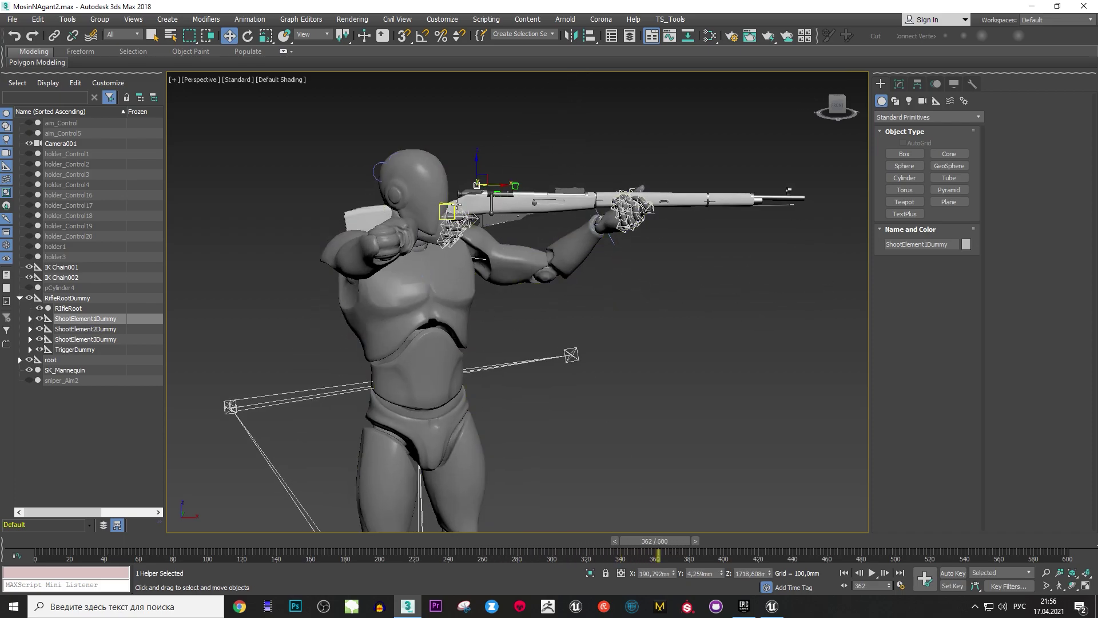
click(361, 166)
key(c)
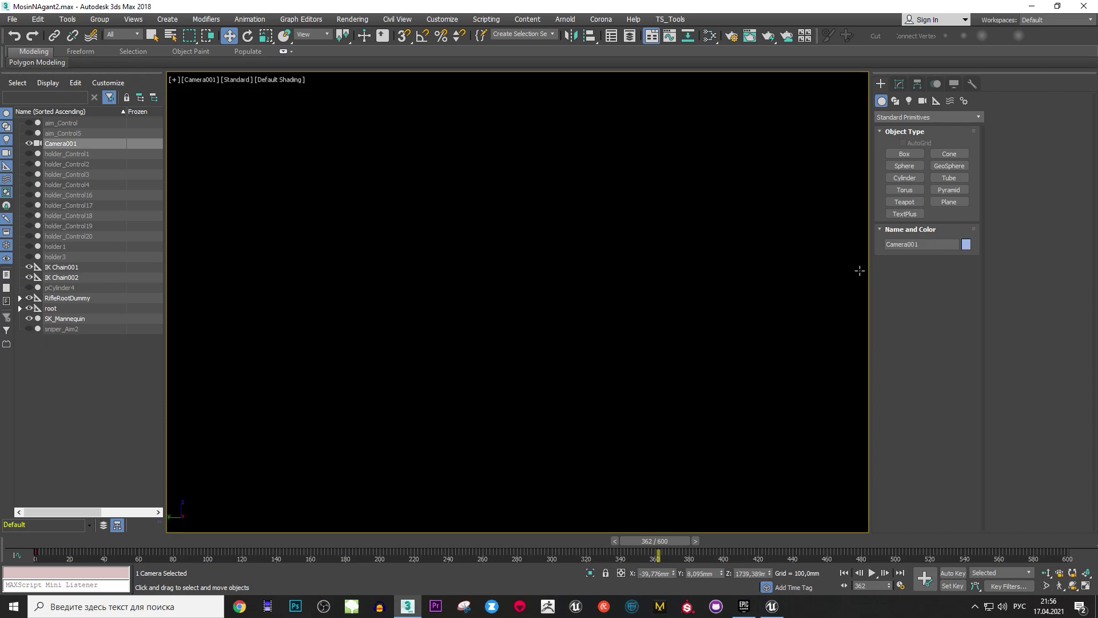
key(p)
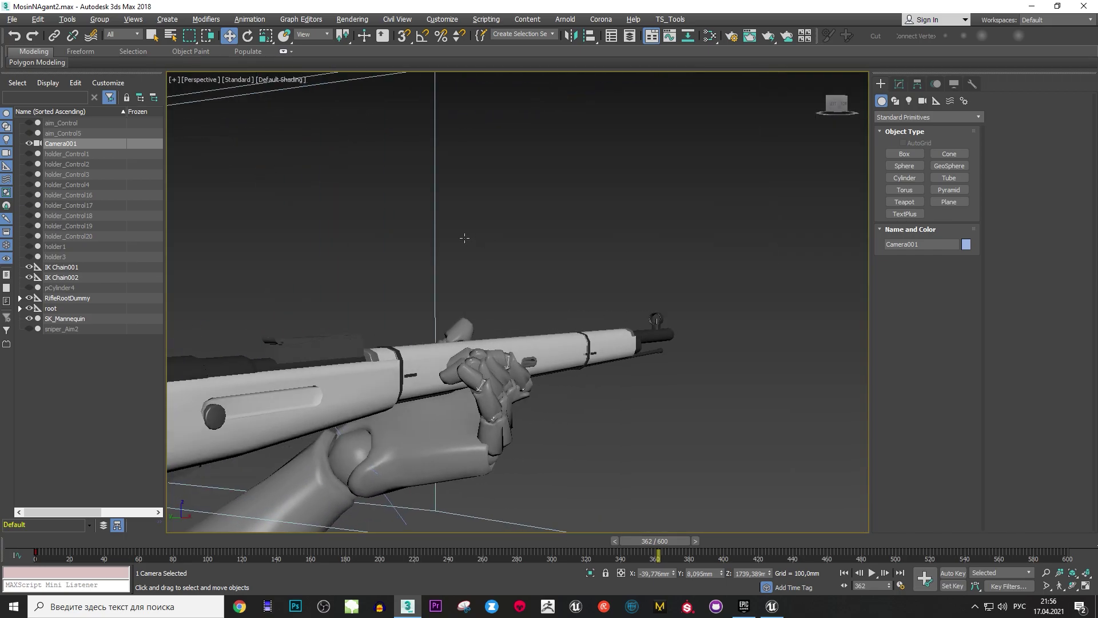
alt+middle_drag(465, 238, 508, 245)
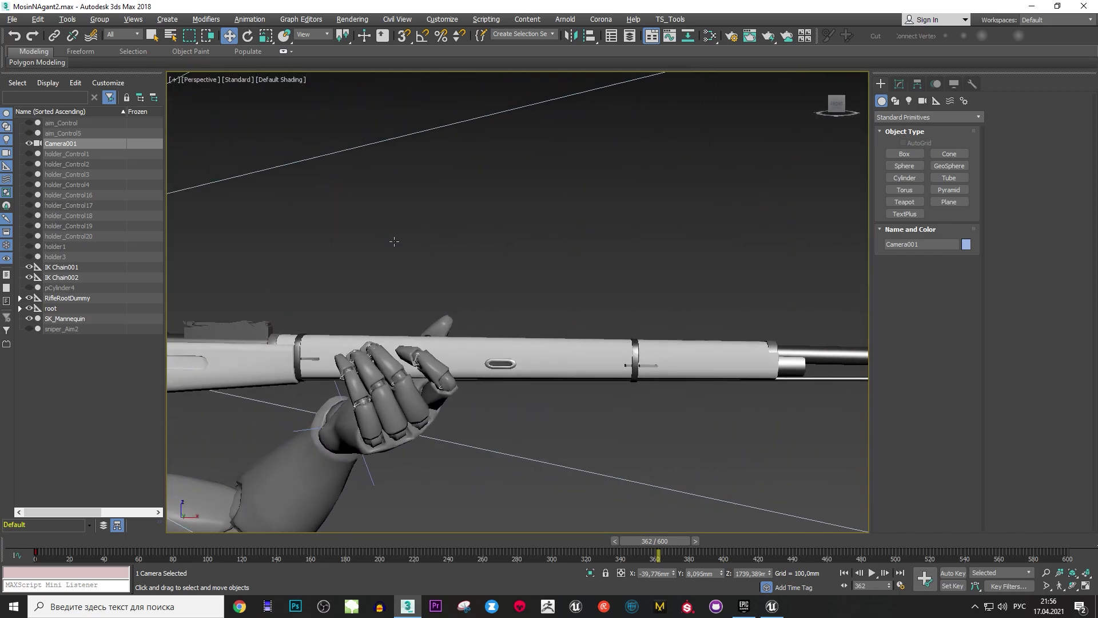
scroll(399, 261, down, 5)
click(400, 260)
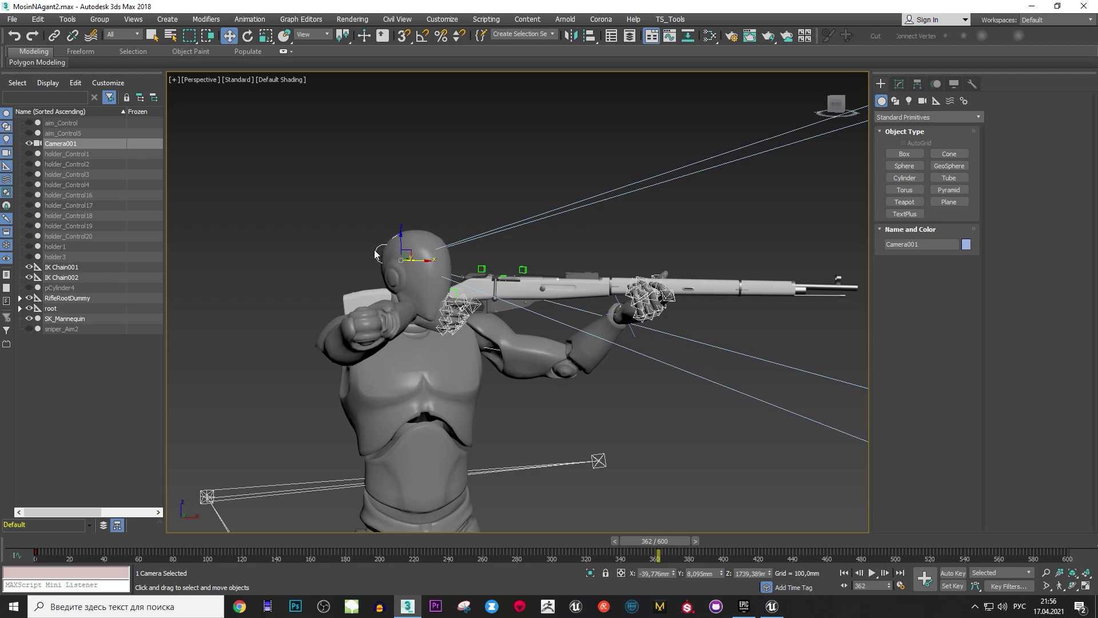
Select the mannequin's head element in its editable mesh and hide it.
click(423, 245)
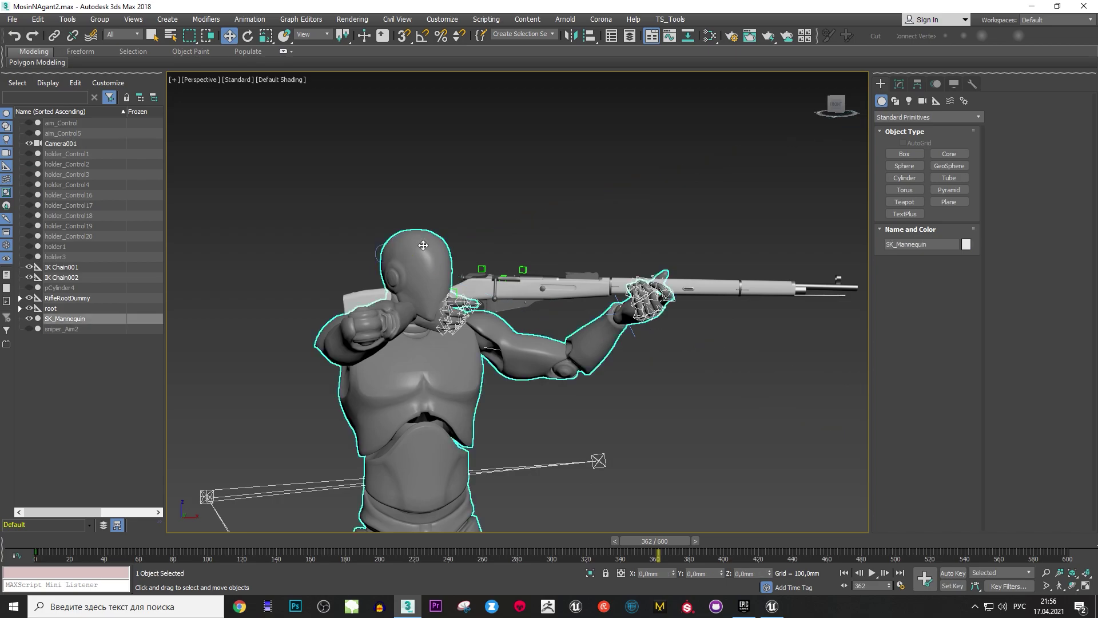
click(386, 263)
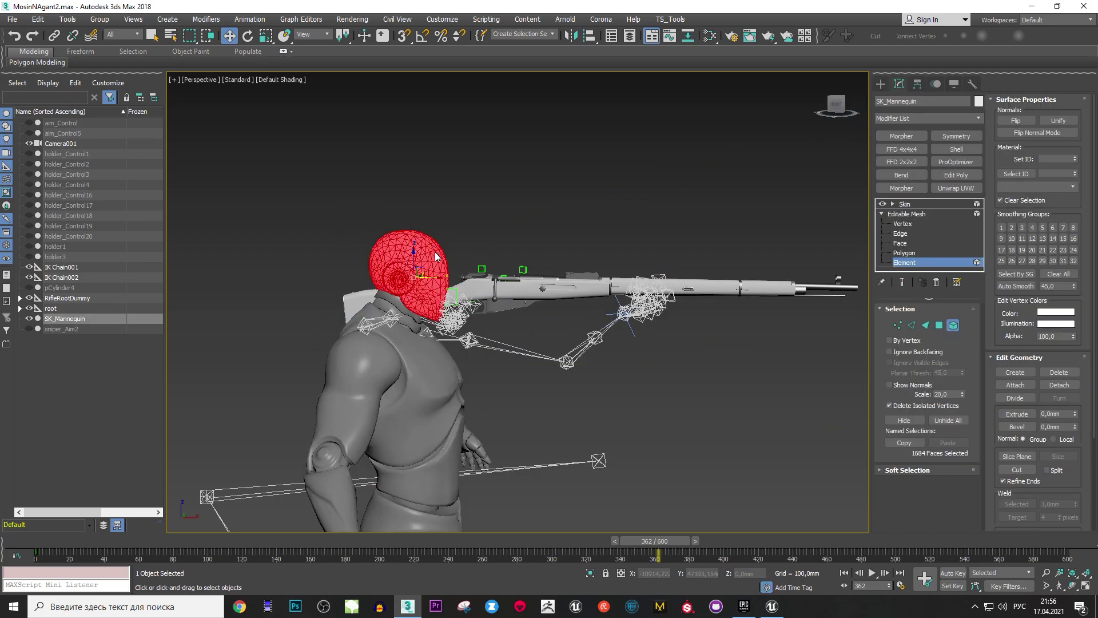
drag(871, 312, 758, 311)
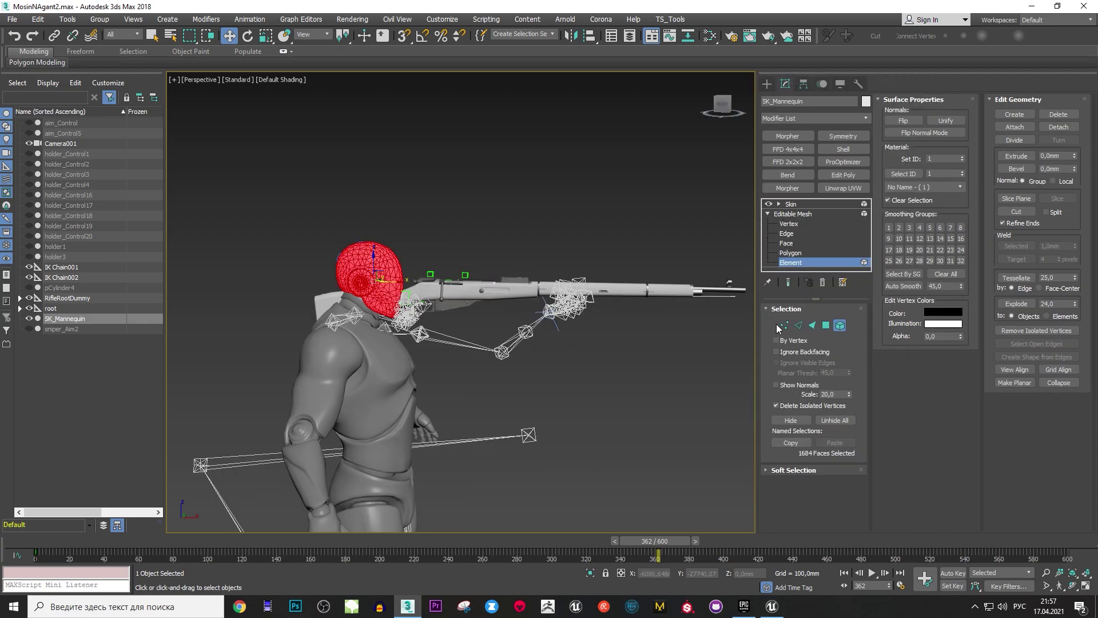
click(790, 421)
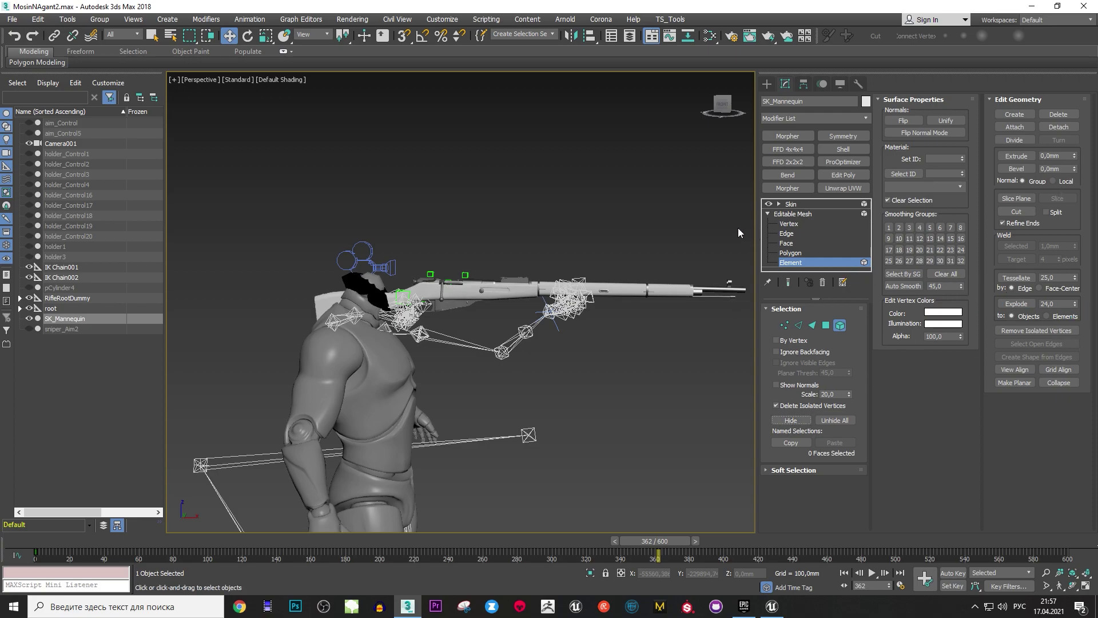
Return to the Skin modifier and view the rifle through Camera001.
drag(754, 236, 872, 238)
click(909, 213)
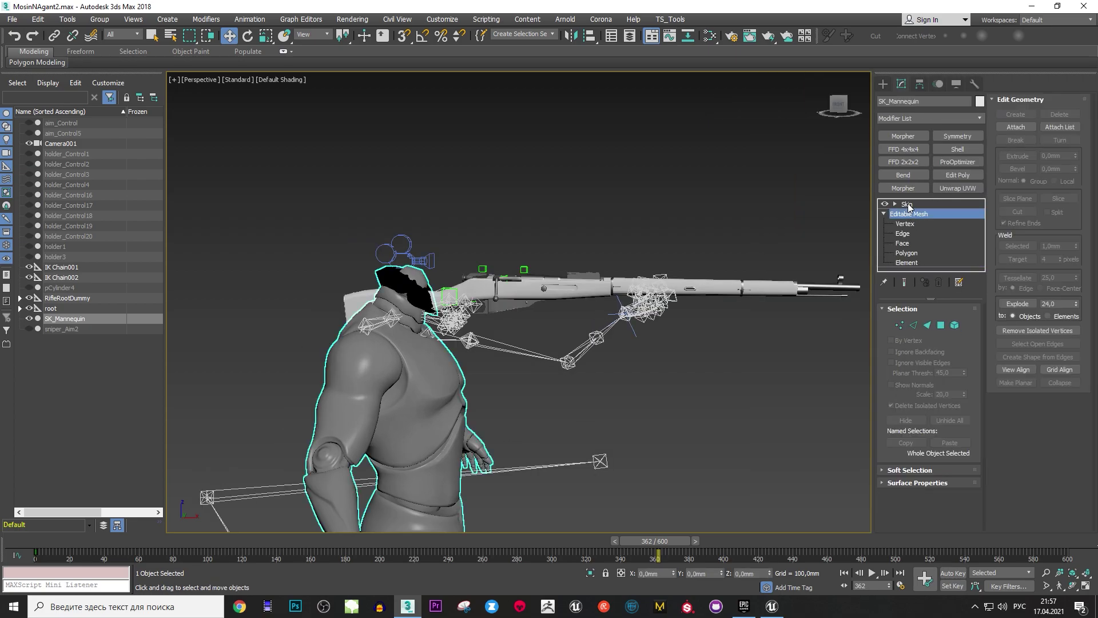
click(907, 205)
key(c)
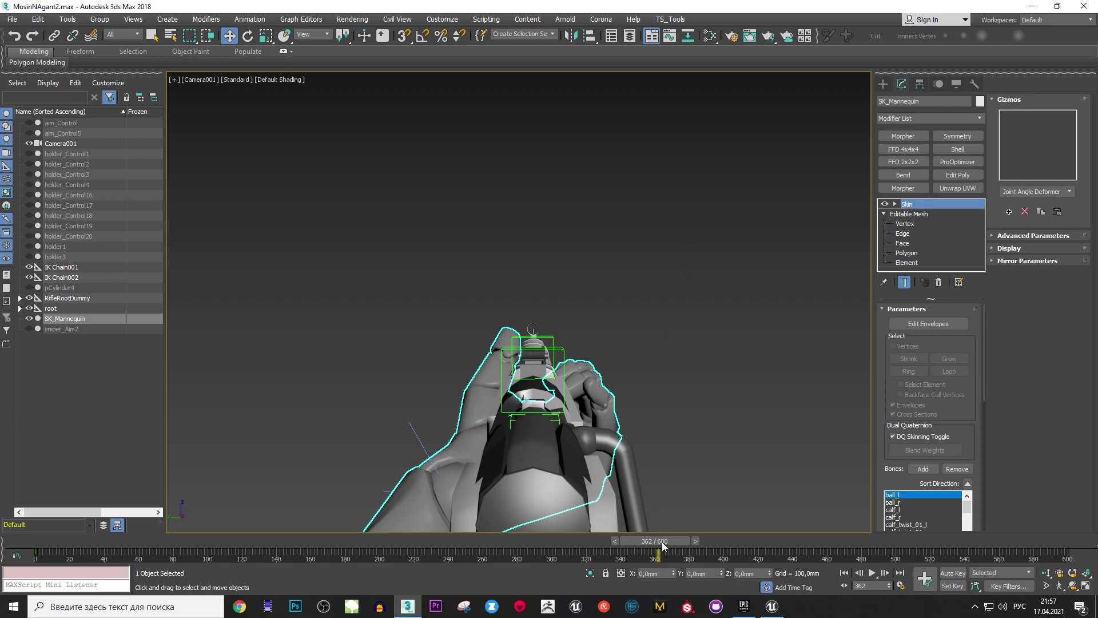
Scrub through the reload, play it from about frame 357, then switch to Unreal Editor.
drag(663, 546, 848, 549)
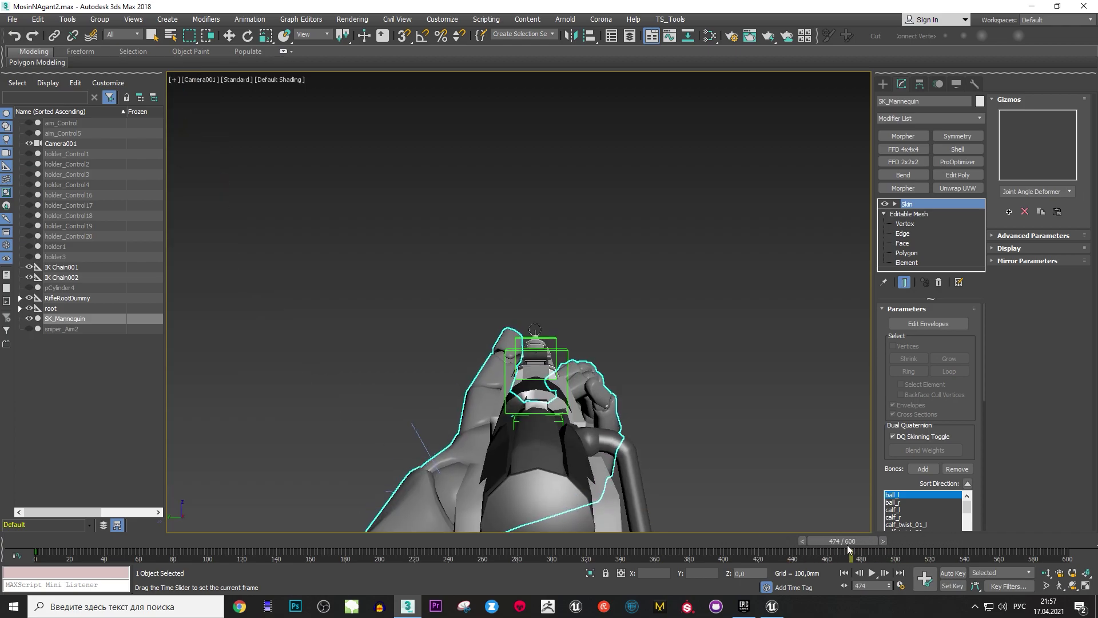
drag(849, 549, 650, 550)
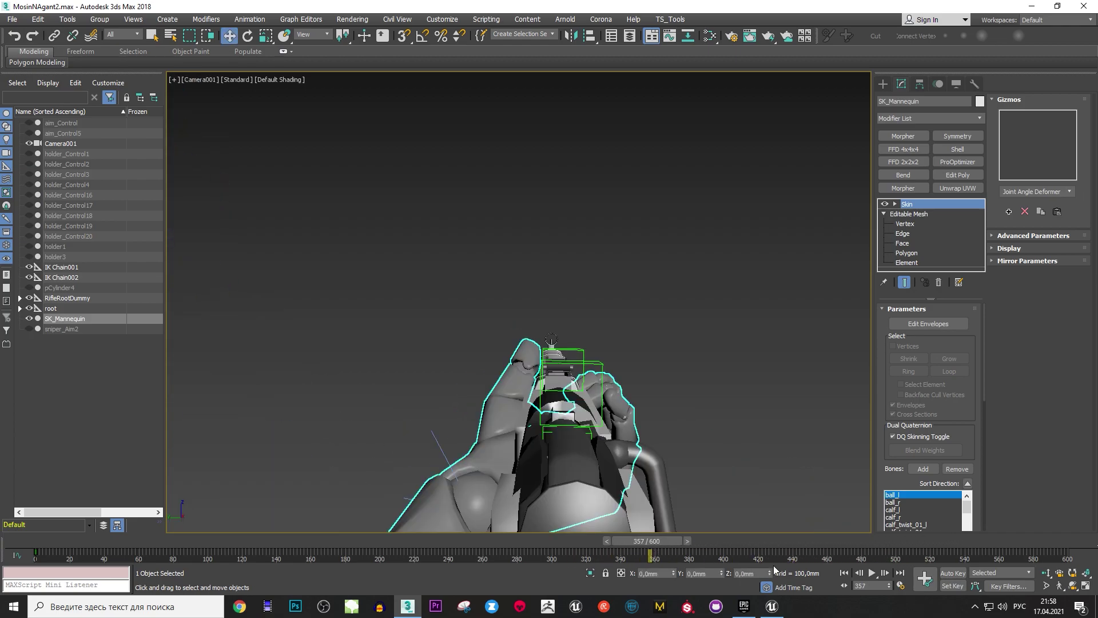
click(871, 573)
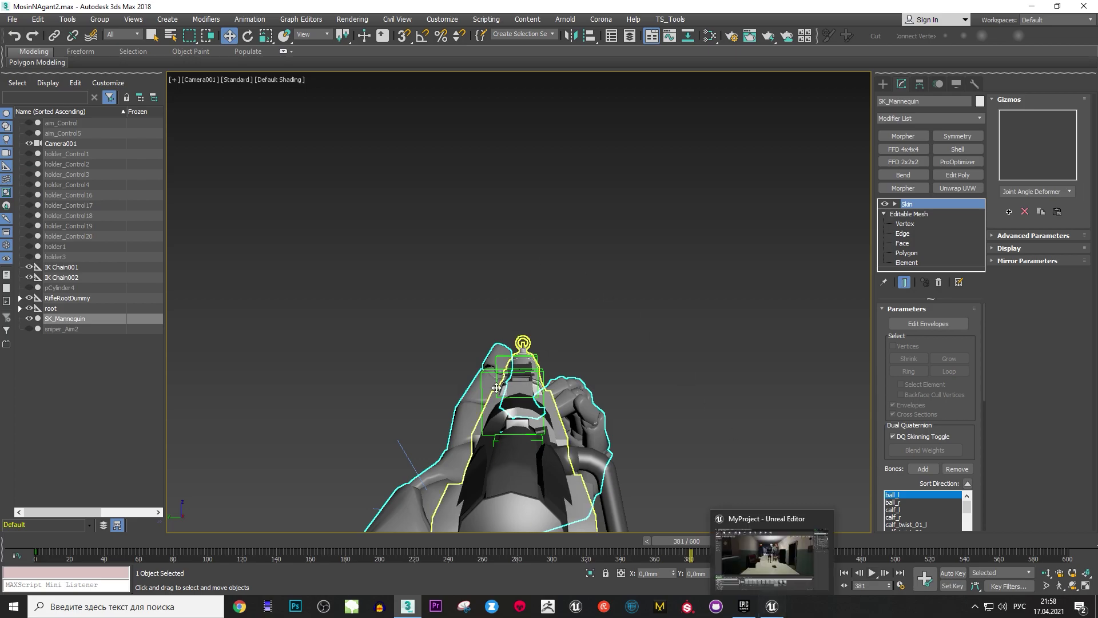
click(771, 607)
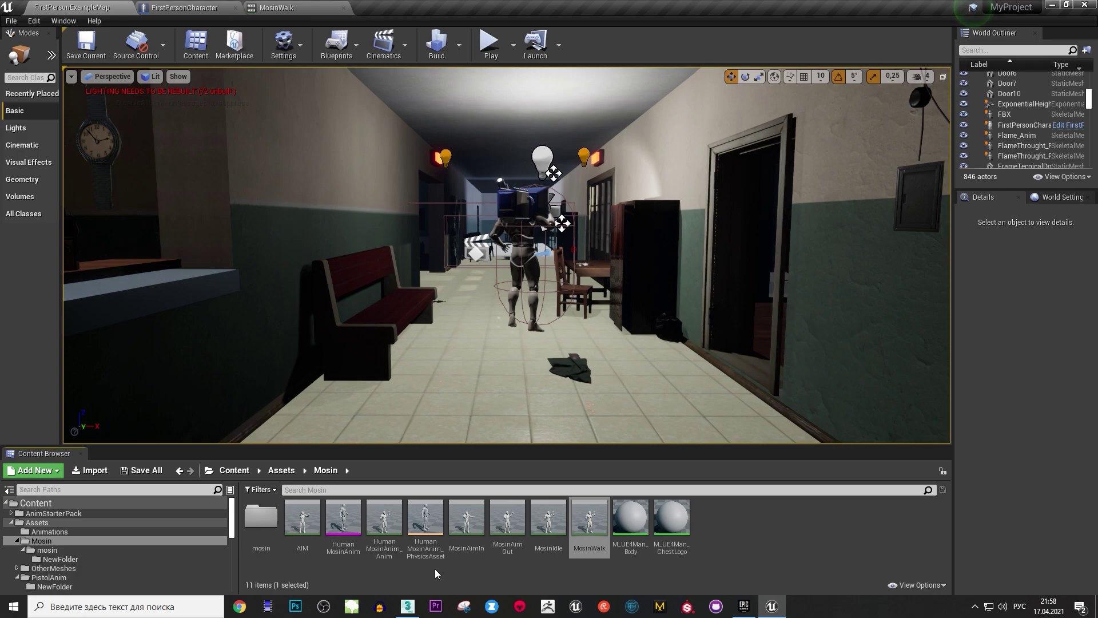
Open the MosinAimIn and AIM animations from the Content Browser.
double_click(473, 548)
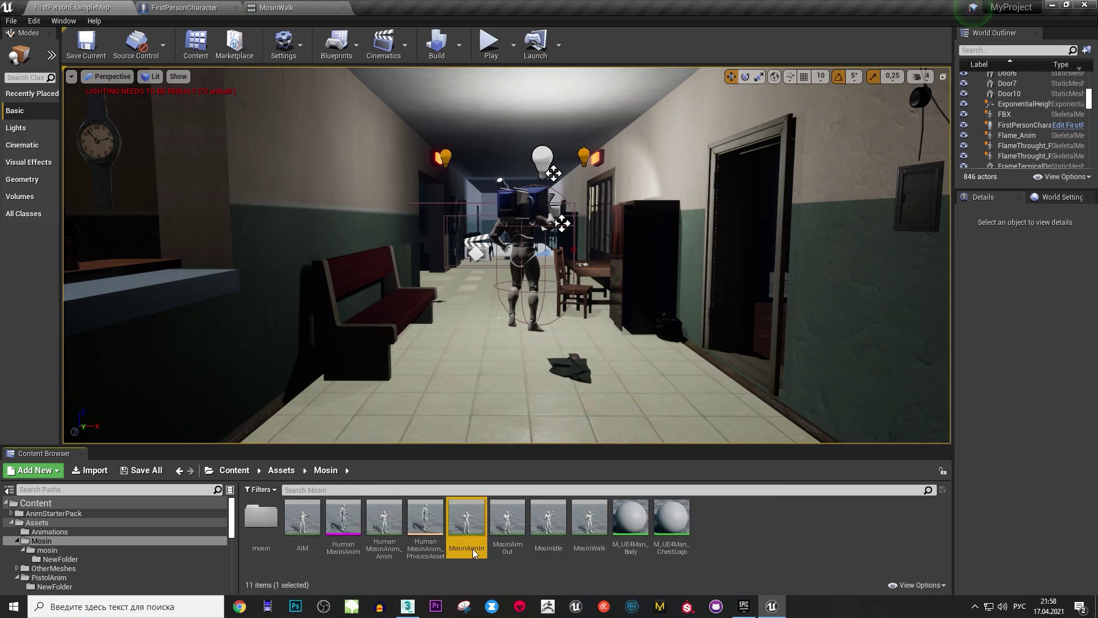
click(72, 7)
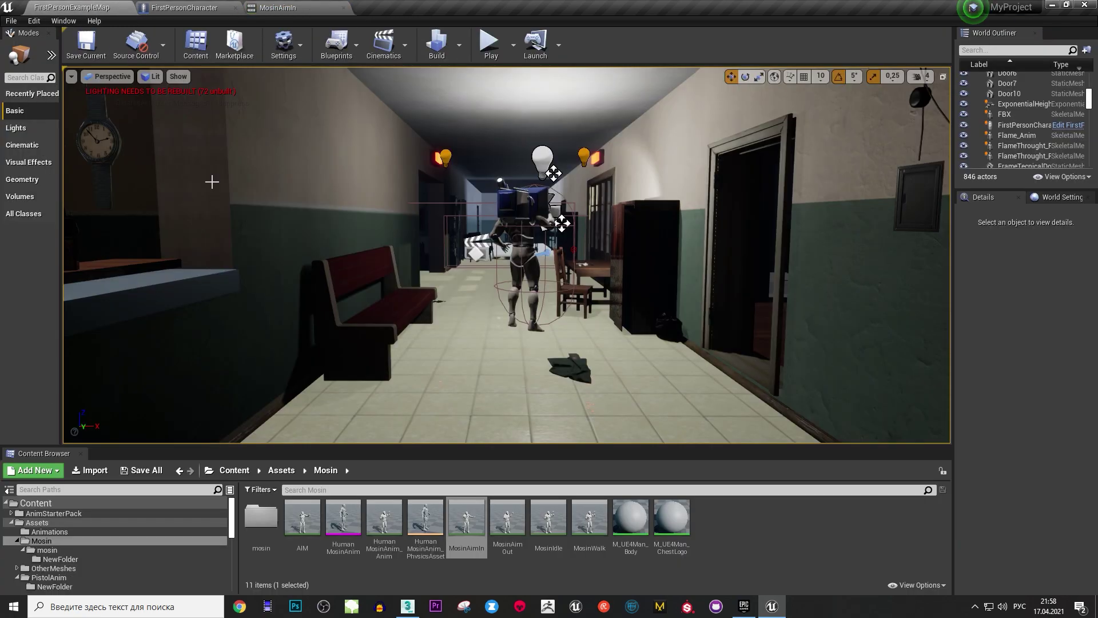
double_click(307, 518)
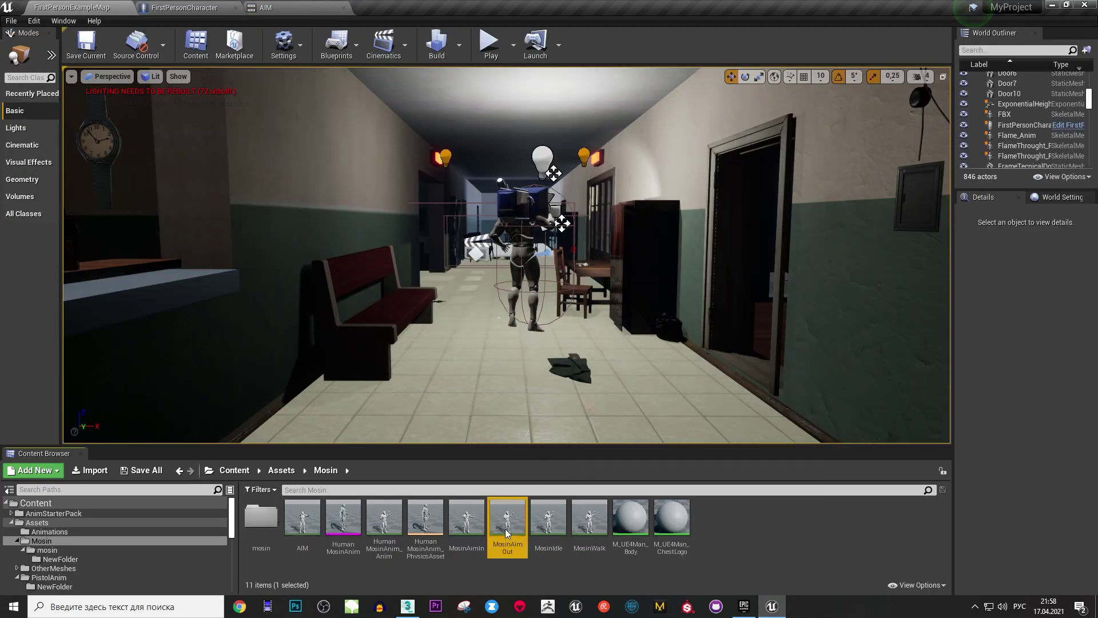
Preview MosinAimOut, playing, pausing and replaying it.
double_click(506, 533)
click(838, 584)
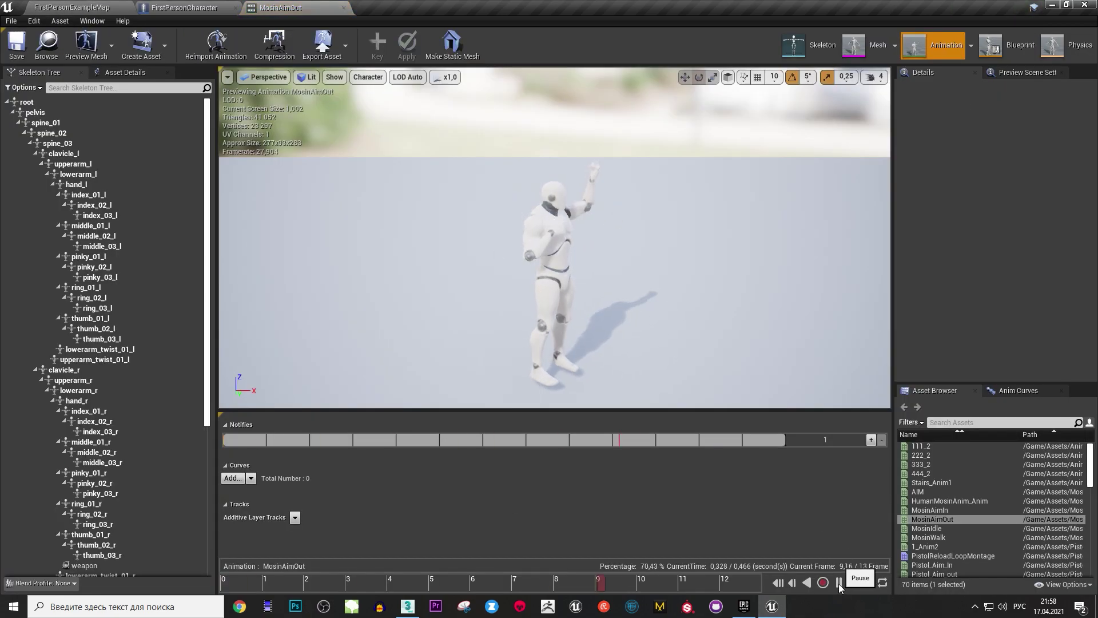
click(838, 583)
click(838, 584)
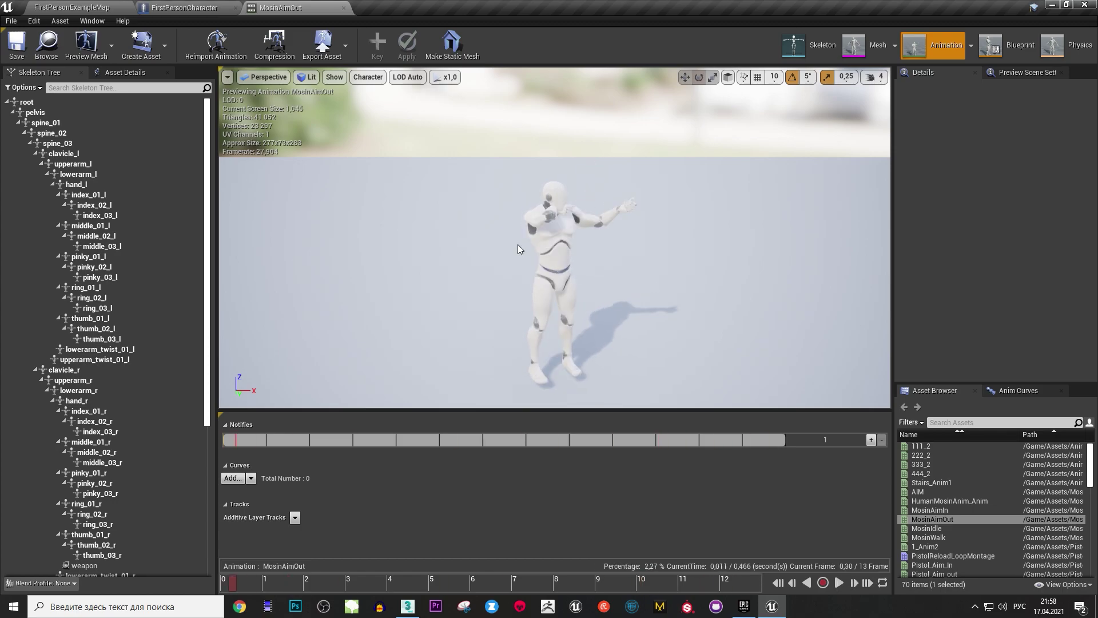
Select HumanMosinAnim_Anim in FirstPersonExampleMap and compare it against the 3ds Max animation.
click(71, 8)
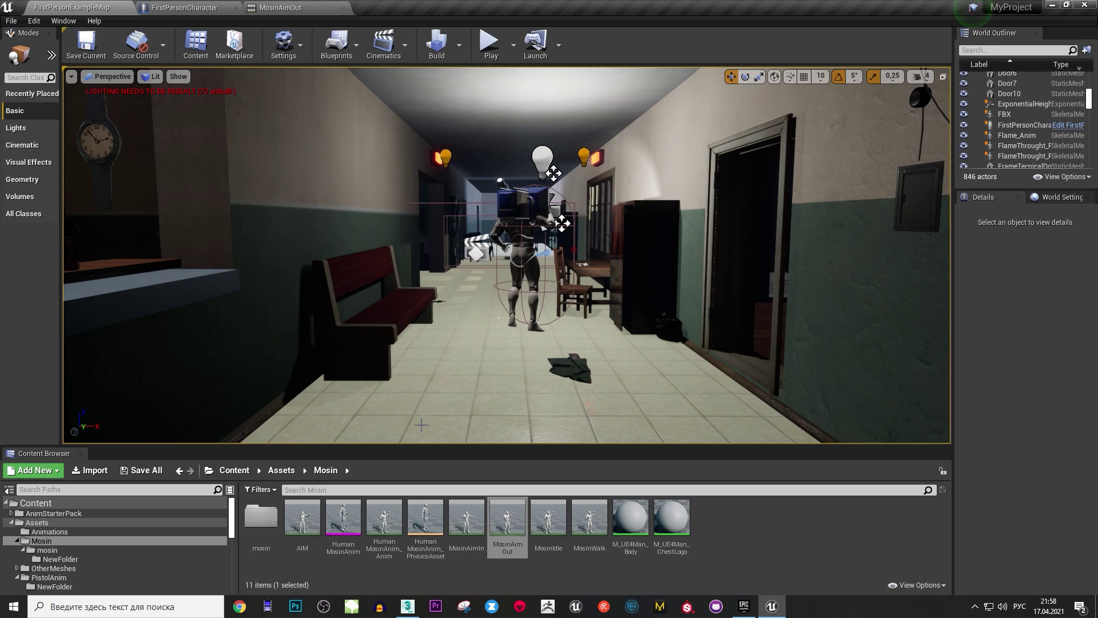
click(384, 517)
key(alt+Tab)
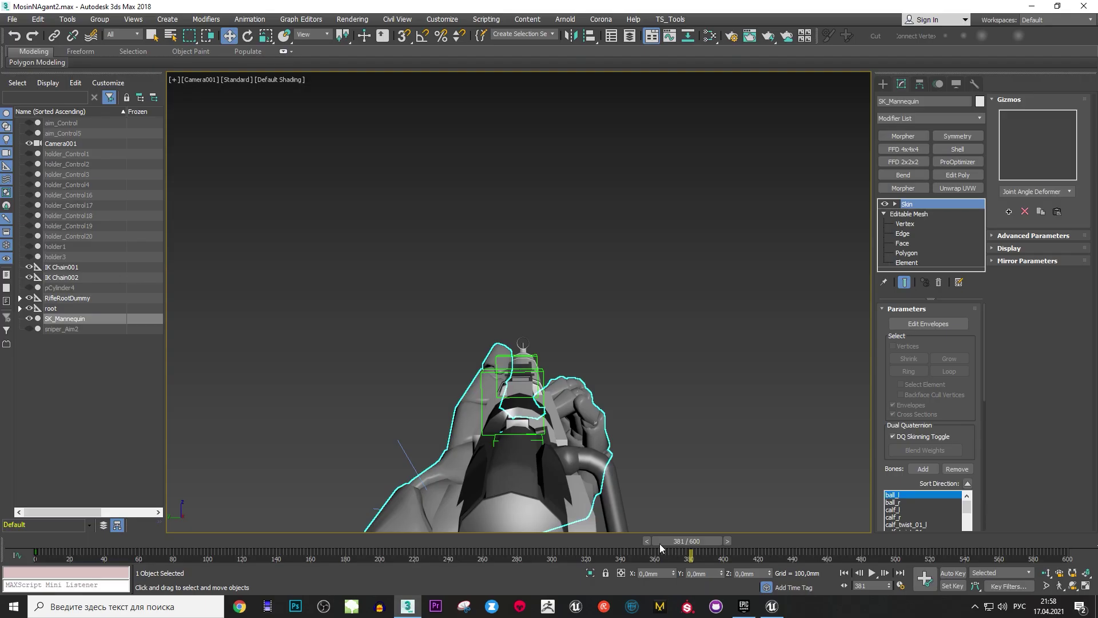
drag(844, 546, 229, 552)
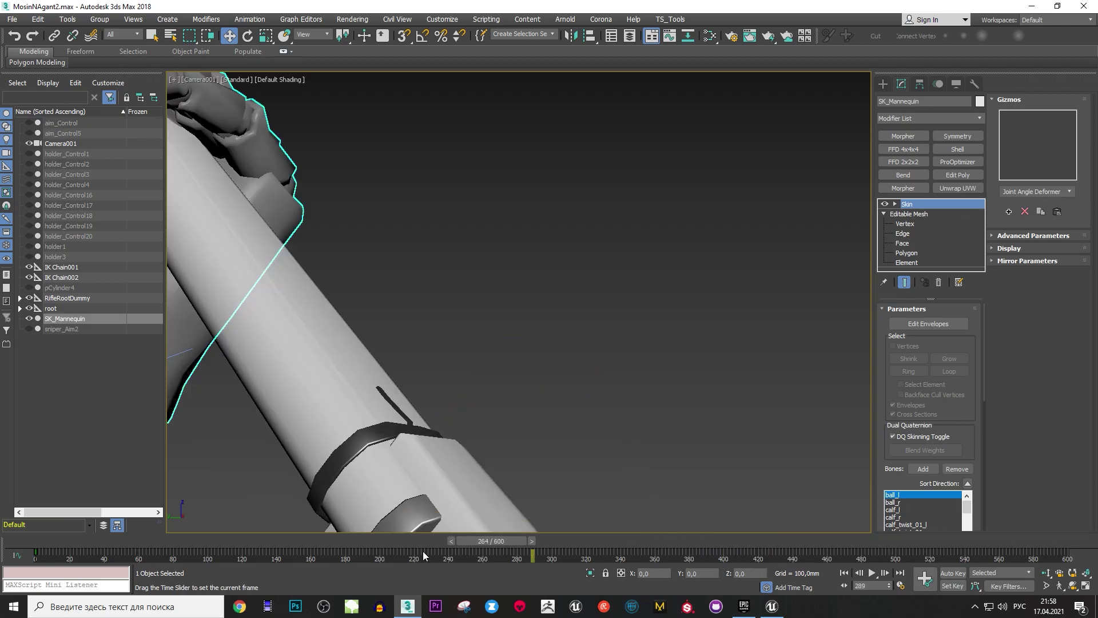
key(alt+Tab)
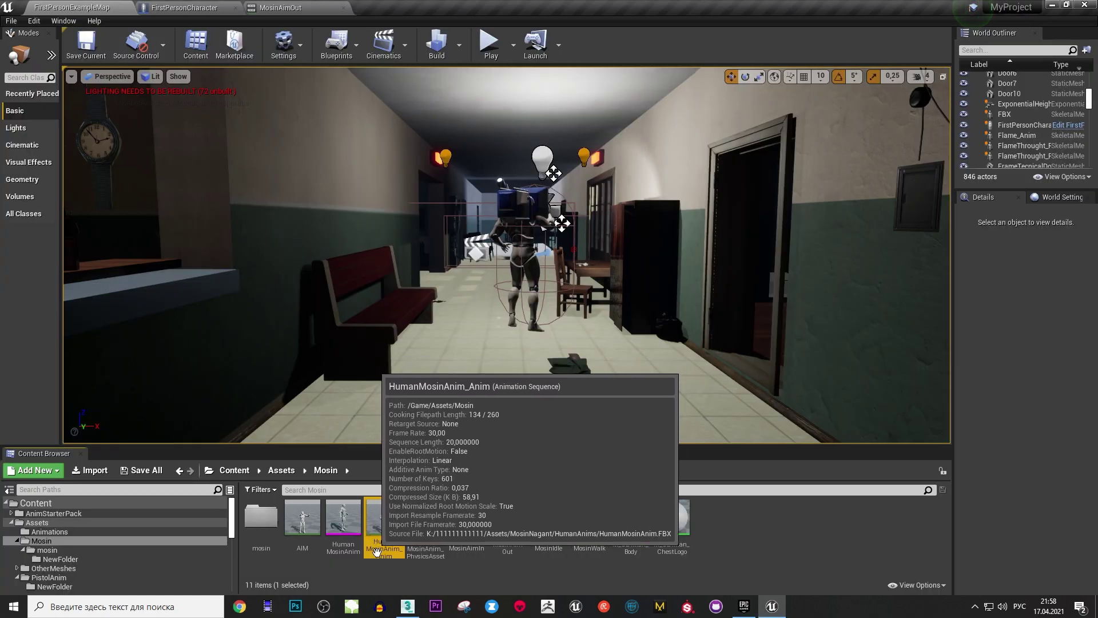
Open HumanMosinAnim_Anim, scrub to about frame 340, and bring up sequence editing options.
double_click(401, 525)
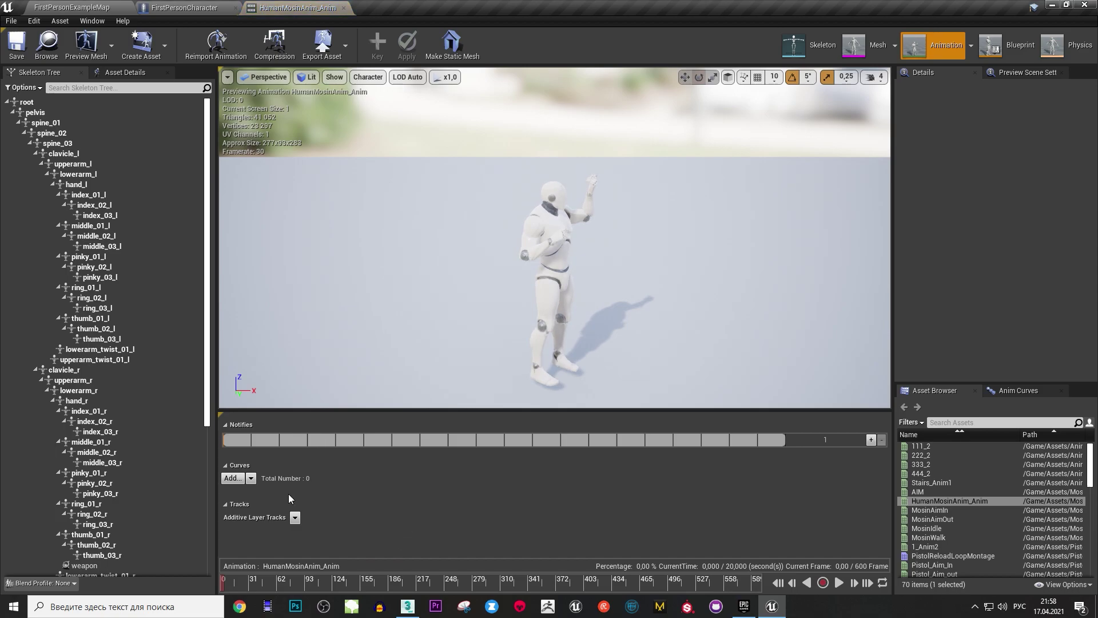
drag(223, 585, 317, 588)
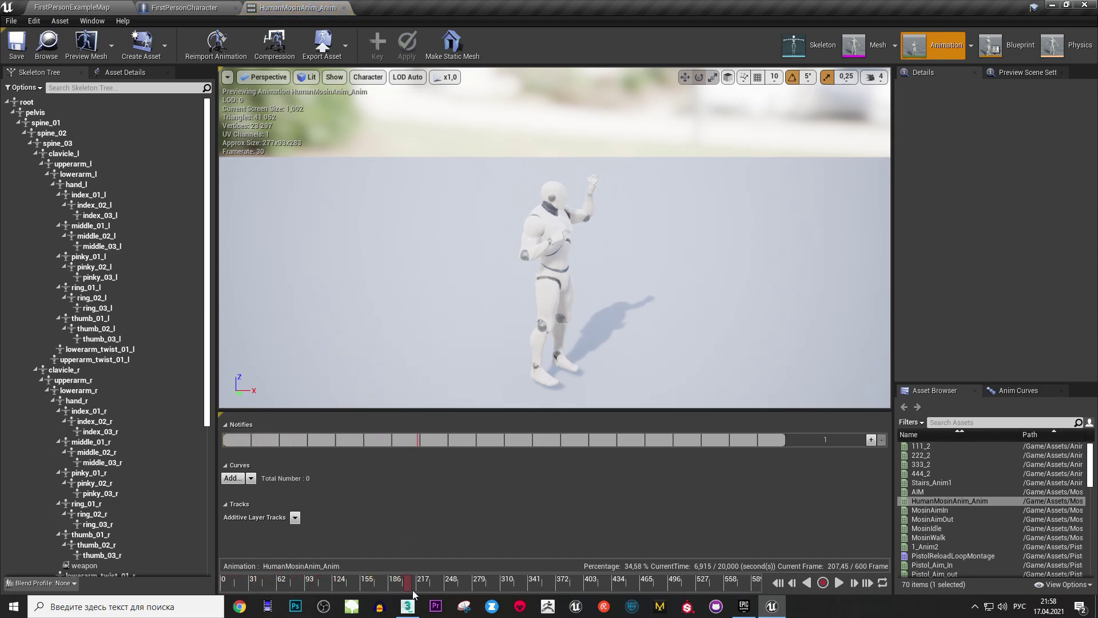
mouse_move(413, 589)
mouse_down()
mouse_move(526, 601)
mouse_move(509, 585)
mouse_up()
right_click(509, 586)
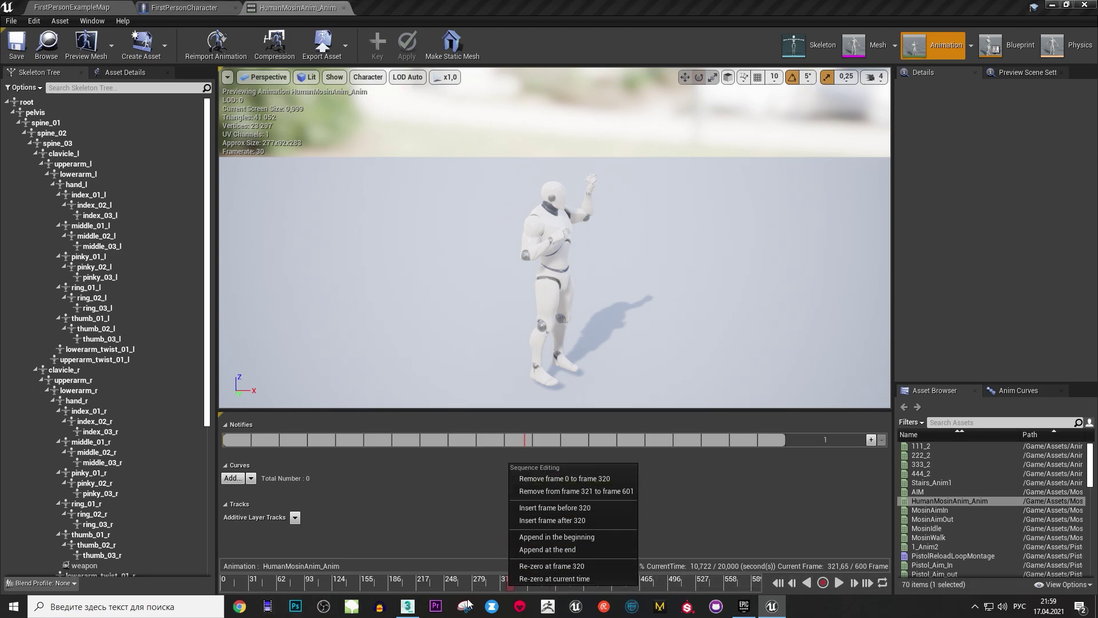
Scrub between frames 320 and 372 and open sequence editing options at frame 356.
click(520, 590)
drag(519, 590, 556, 591)
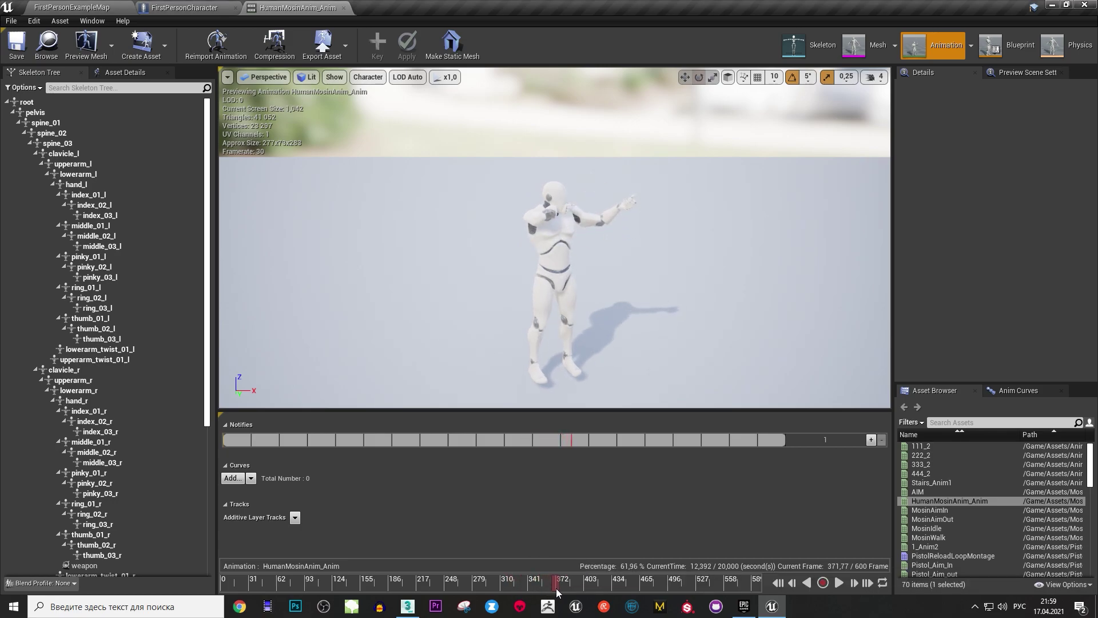
mouse_move(629, 584)
mouse_down()
mouse_move(642, 584)
mouse_move(509, 585)
mouse_move(541, 581)
mouse_up()
right_click(510, 584)
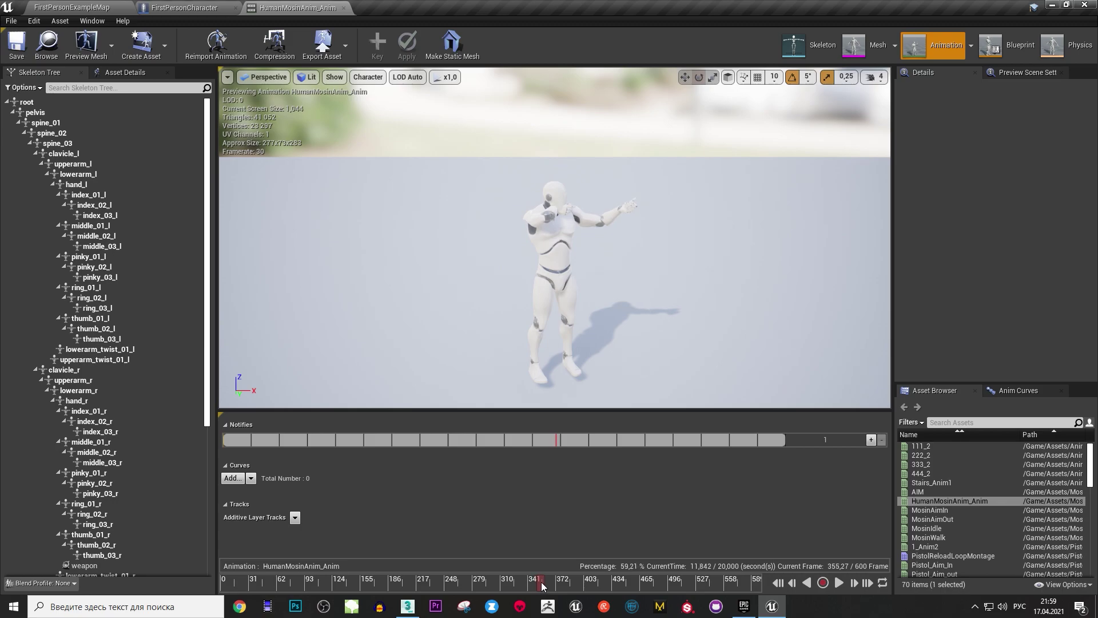
right_click(541, 582)
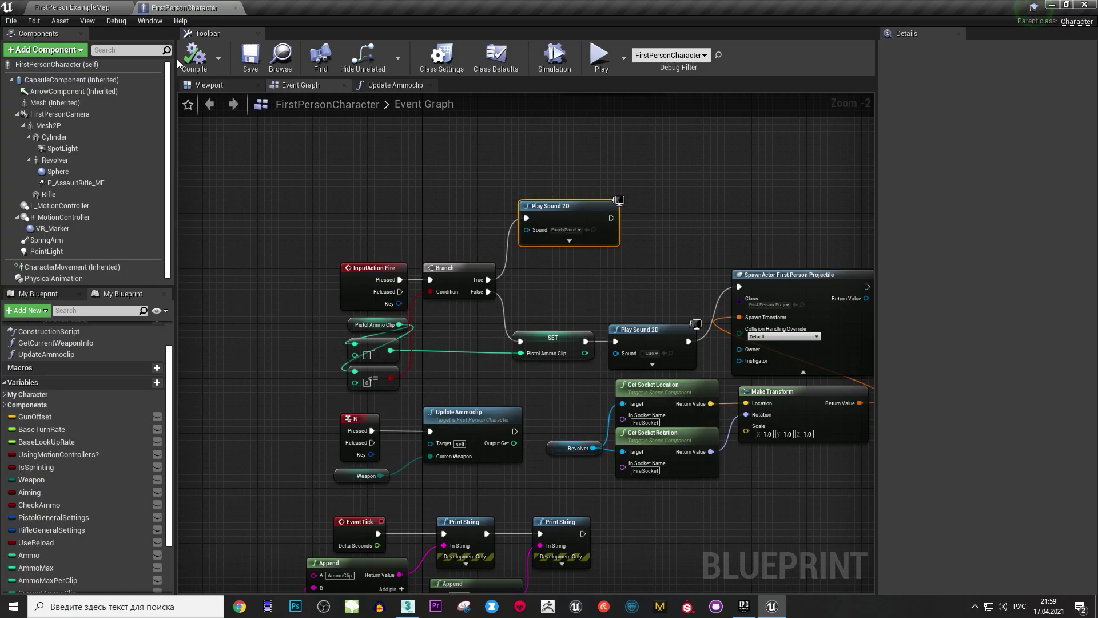
Back in 3ds Max, restore the four-viewport layout and give the Orthographic view Default Shading.
key(alt+Tab)
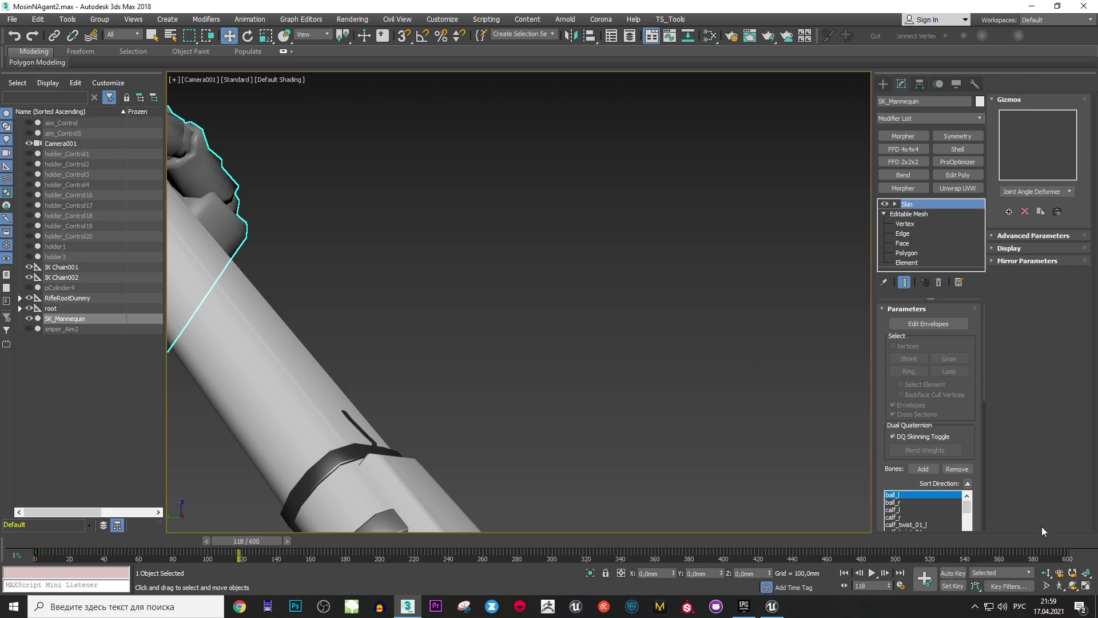
click(1086, 587)
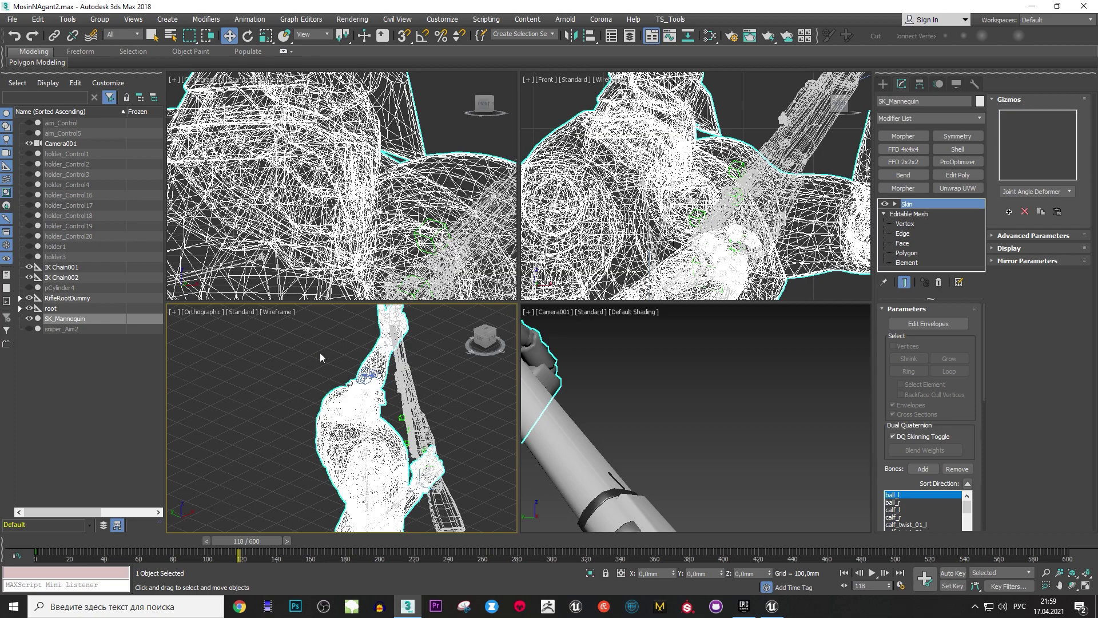
click(270, 311)
click(307, 321)
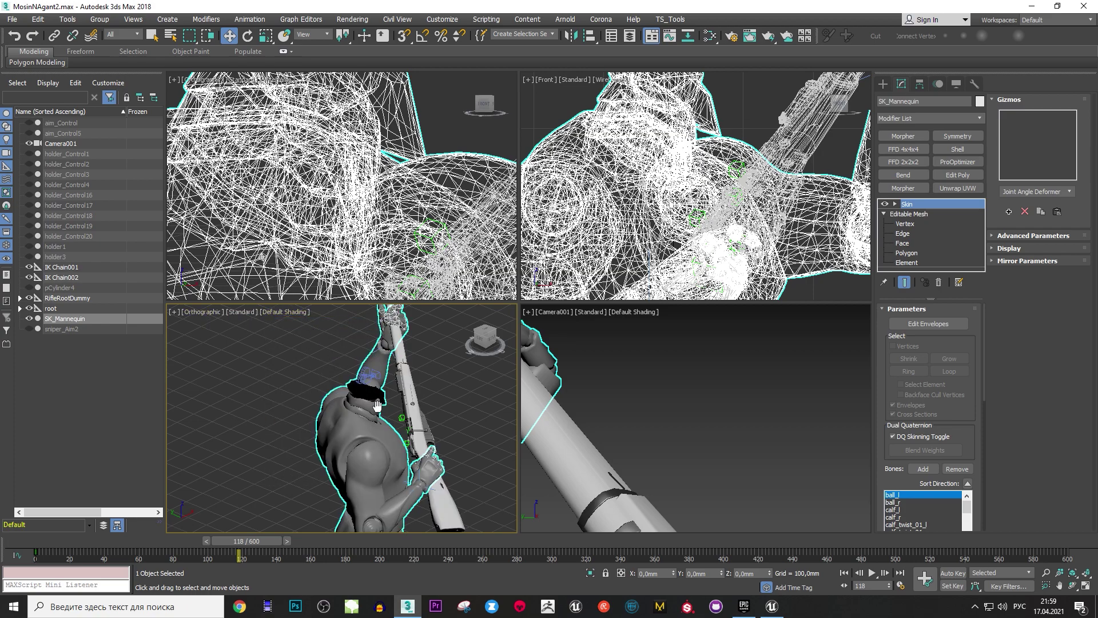
Orbit to a side view at frame 0 with Move active, enlarging the lower viewports.
mouse_move(343, 418)
alt+middle_down()
mouse_move(373, 426)
mouse_move(290, 557)
alt+middle_up()
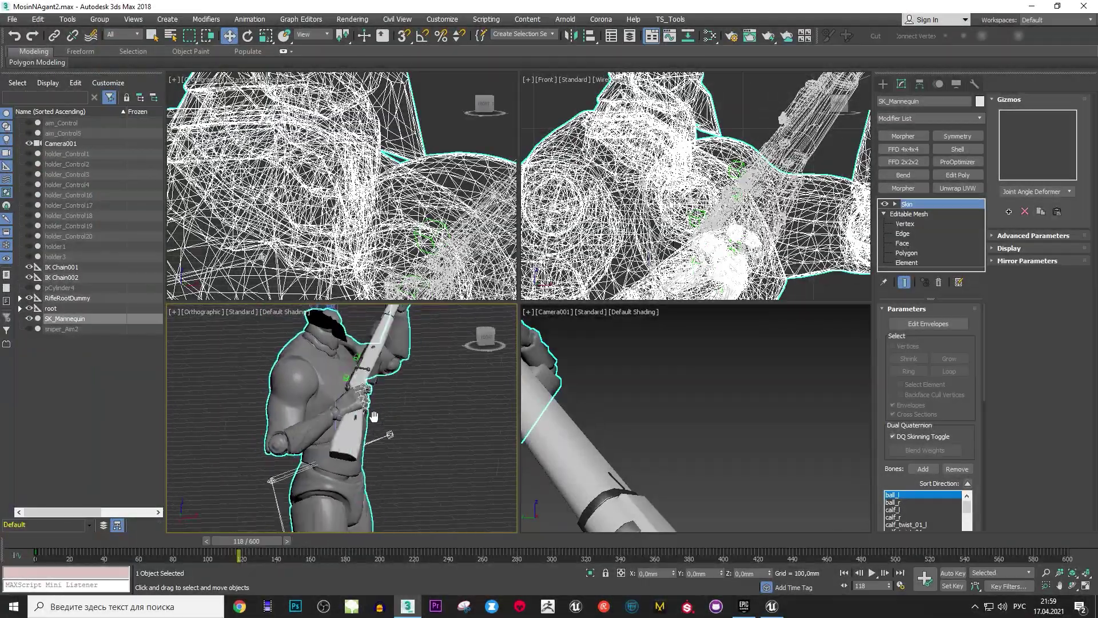
drag(257, 544, 53, 555)
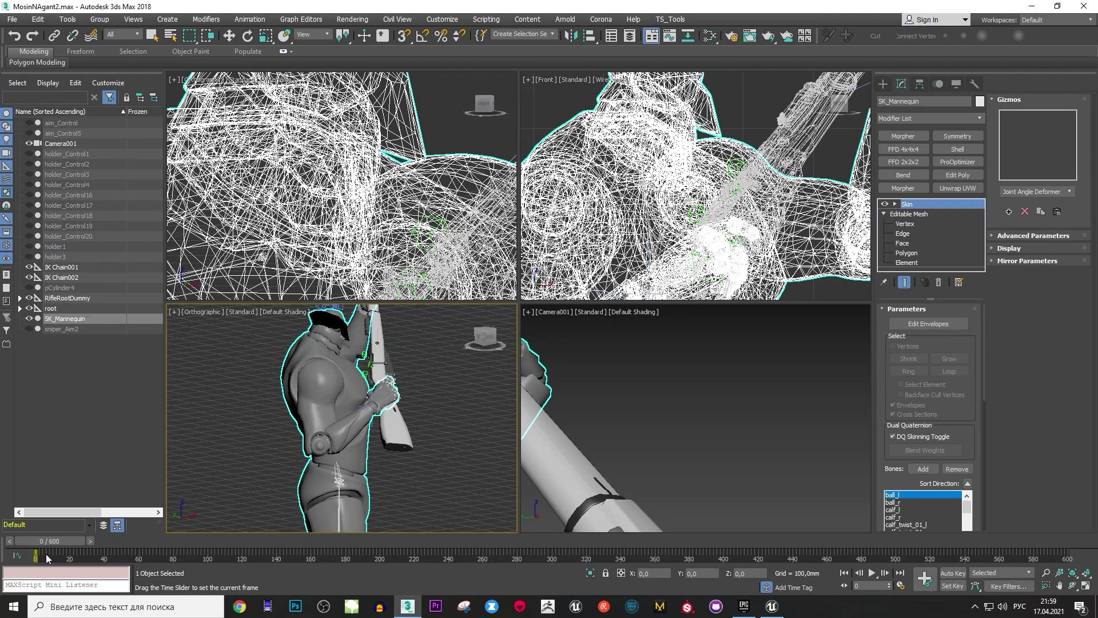
key(w)
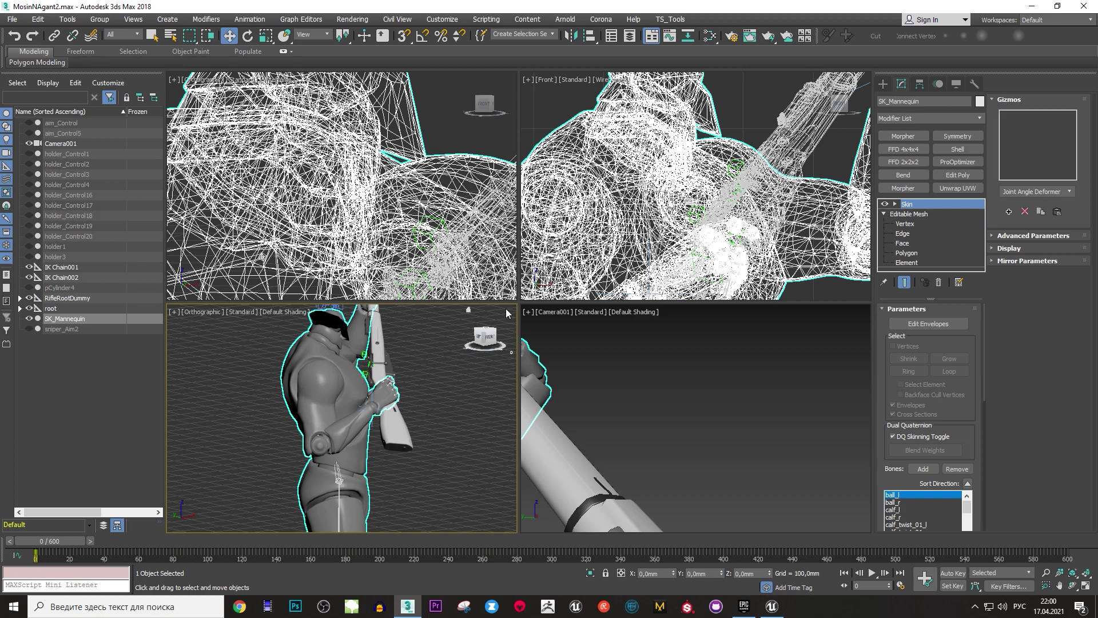
drag(516, 302, 516, 180)
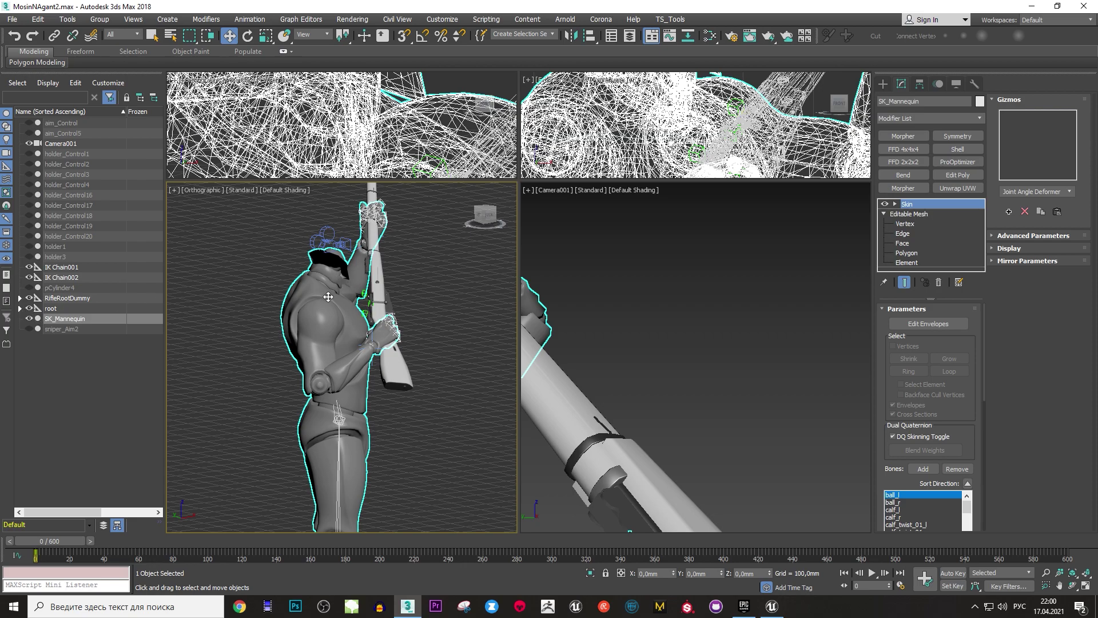
Expand the root hierarchy and select every bone from root to thigh_twist_01_r.
click(20, 308)
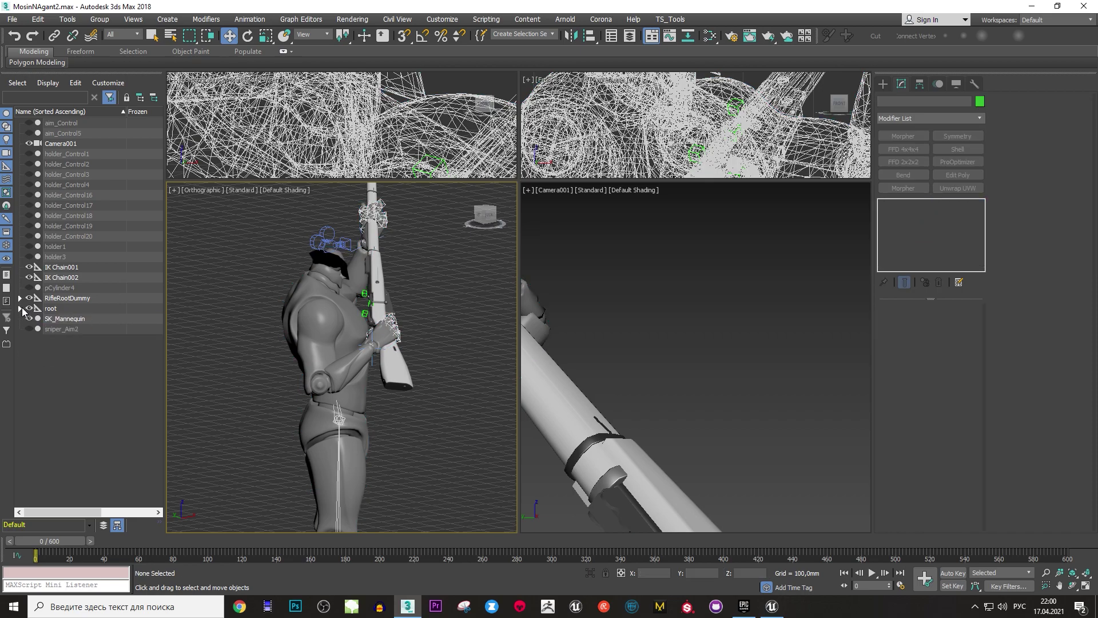
click(21, 307)
click(64, 310)
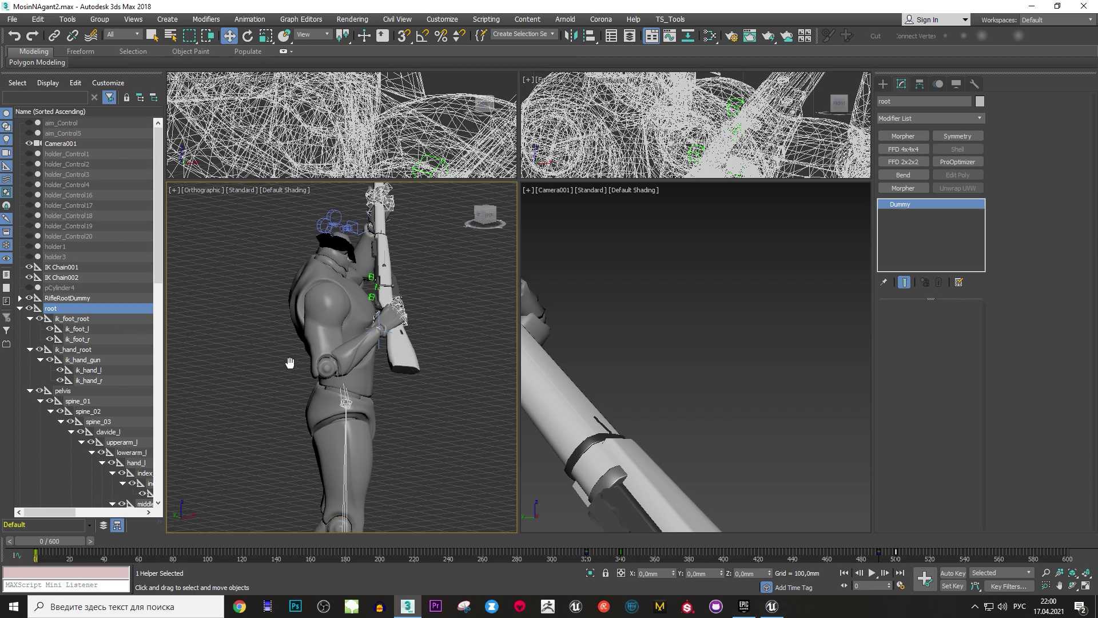
middle_drag(306, 463, 308, 335)
drag(159, 277, 162, 488)
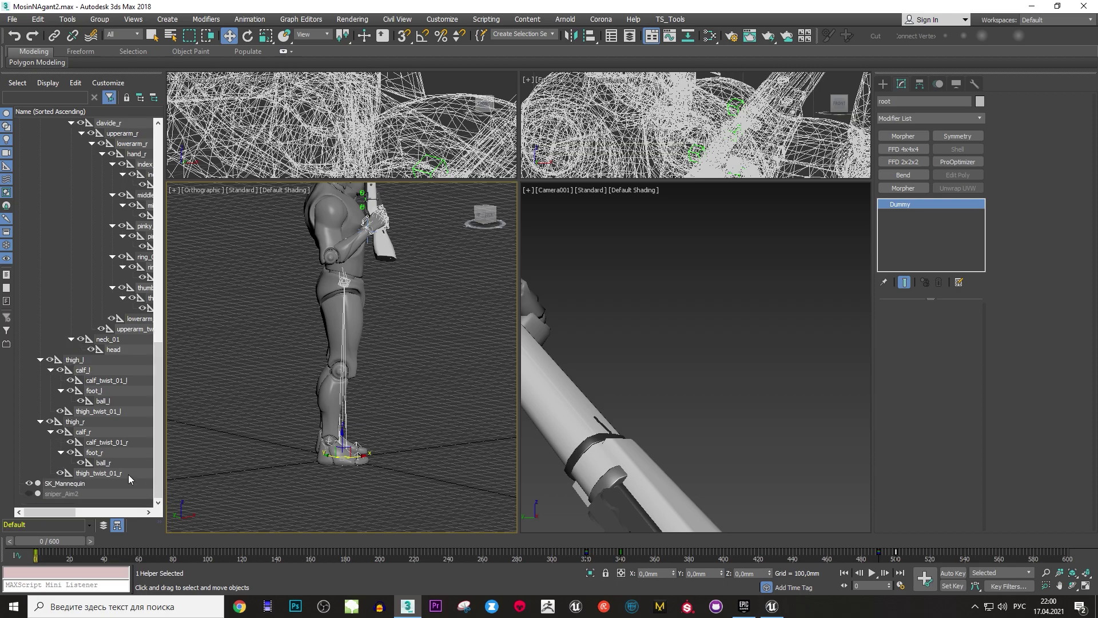
shift+click(118, 475)
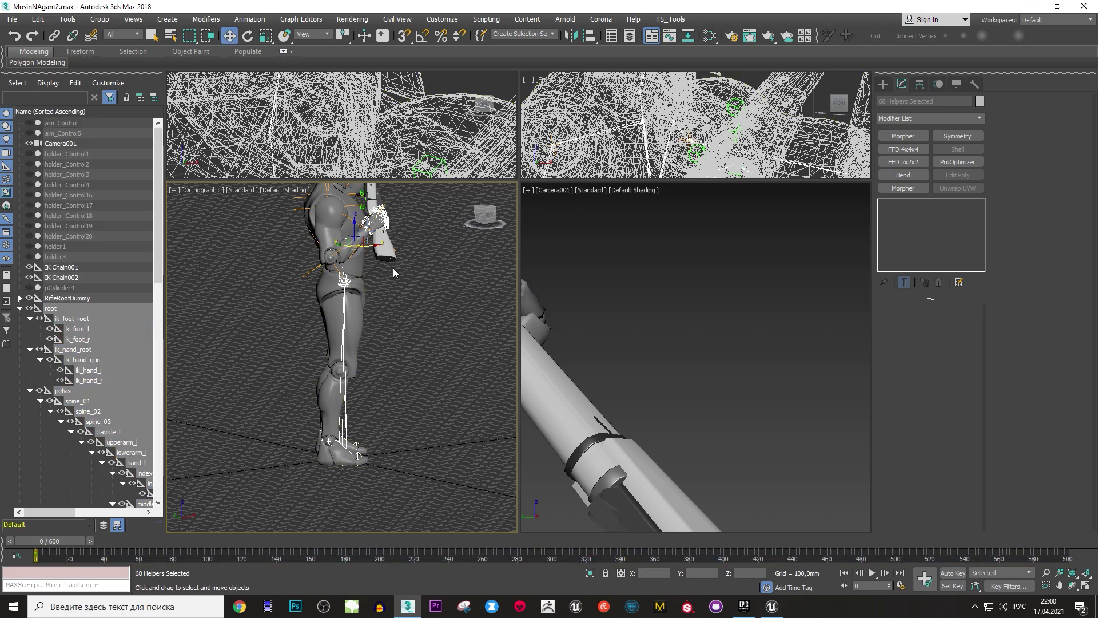
Select IK Chain001, scrub to around frame 324 with Move active, then select RifleRootDummy.
scroll(393, 271, up, 3)
scroll(388, 303, up, 3)
scroll(382, 340, up, 3)
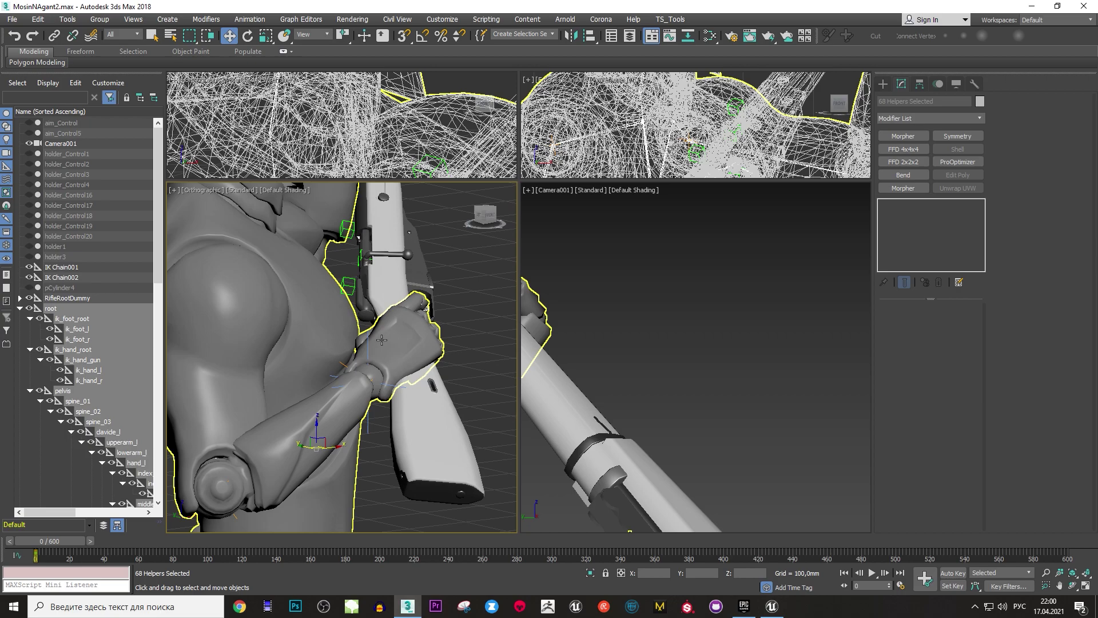
click(474, 273)
click(368, 346)
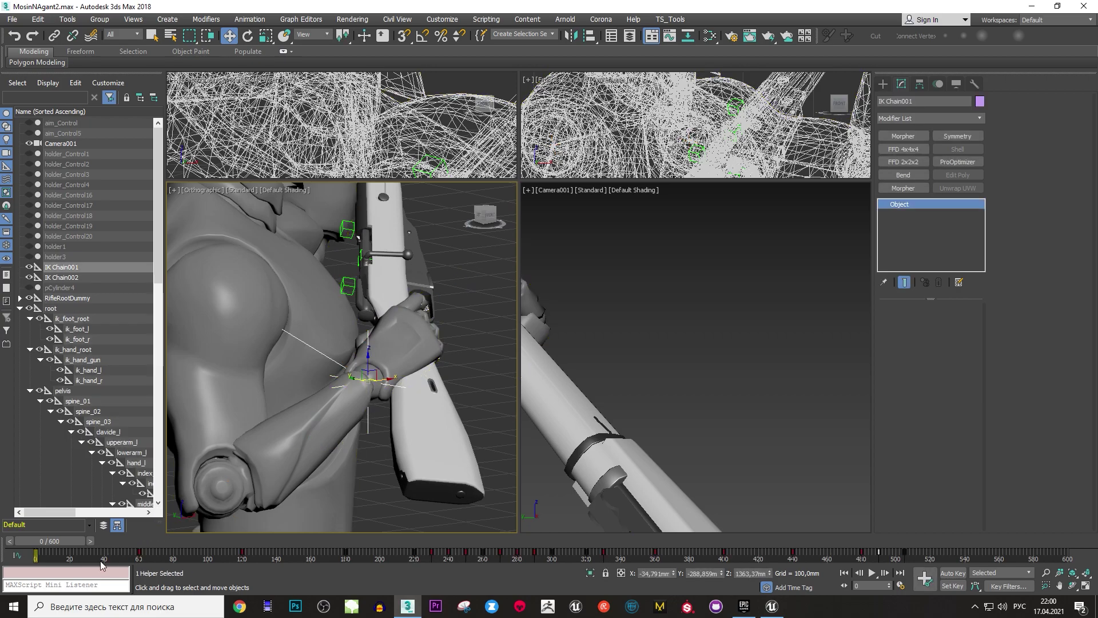
drag(596, 552, 637, 534)
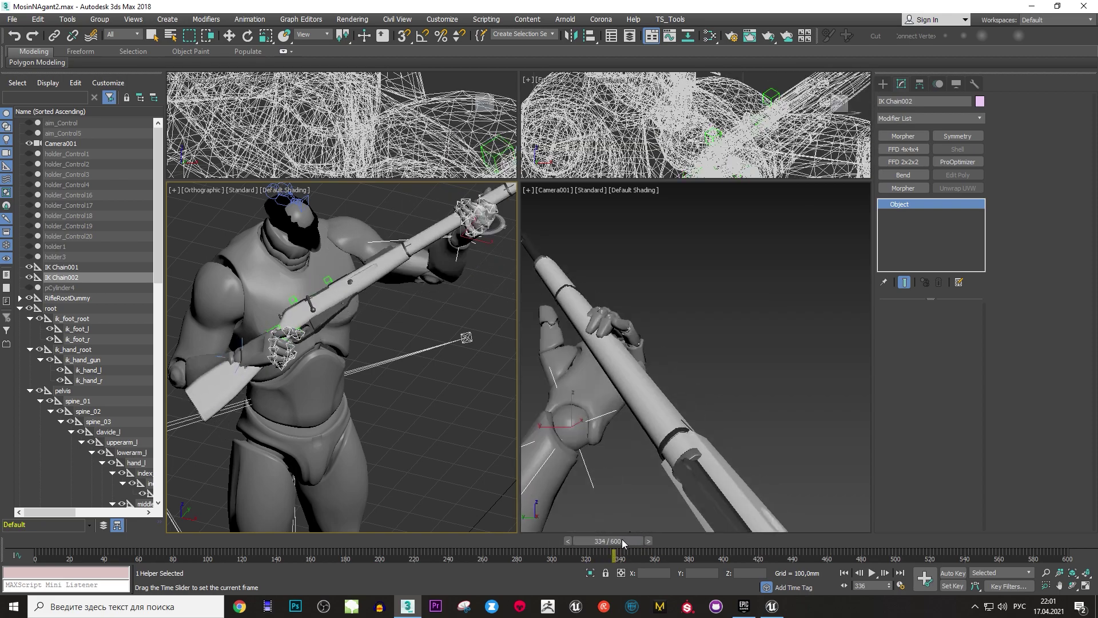
key(w)
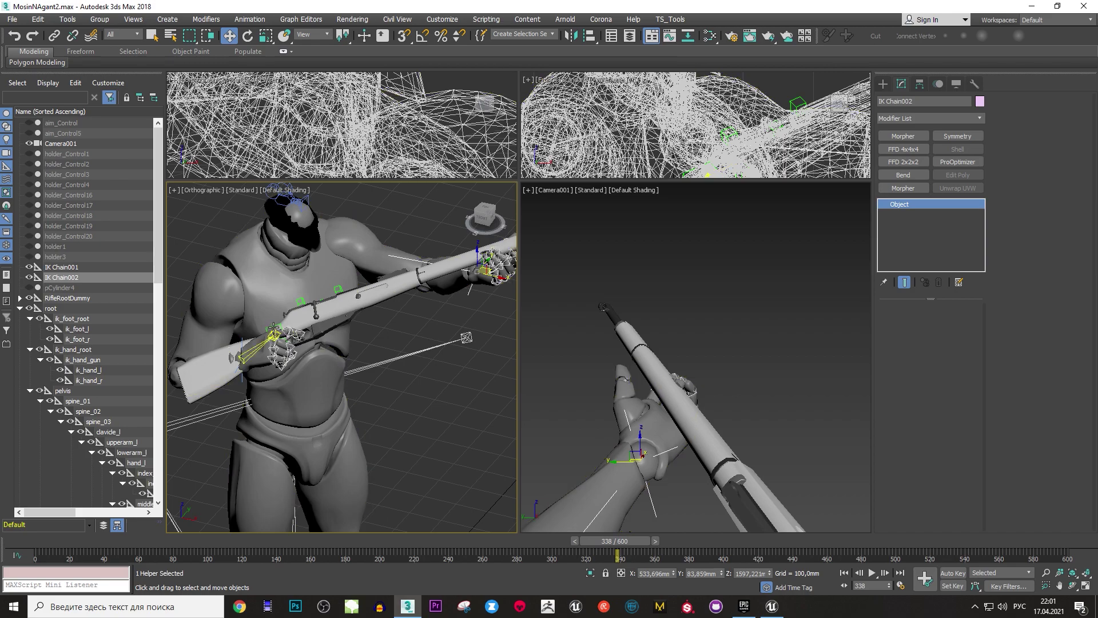
click(67, 298)
Select RifleRootDummy's keys around frame 340, orbit to a rotated view, and widen the left viewports.
drag(631, 551, 198, 541)
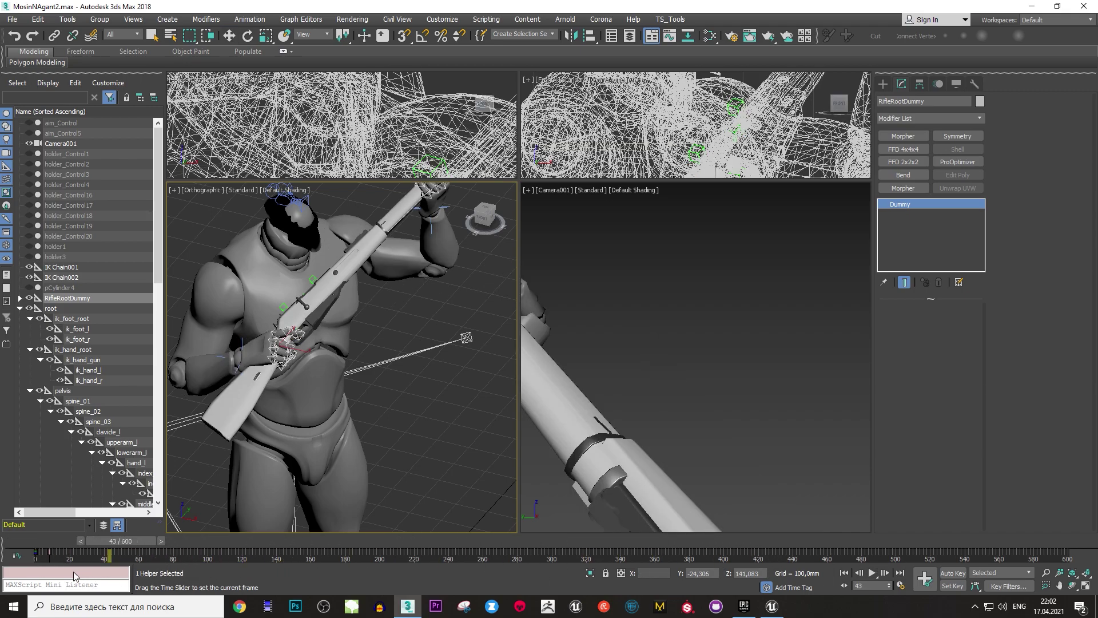
middle_drag(344, 406, 350, 410)
mouse_move(376, 385)
middle_down()
mouse_move(382, 427)
mouse_move(414, 410)
middle_up()
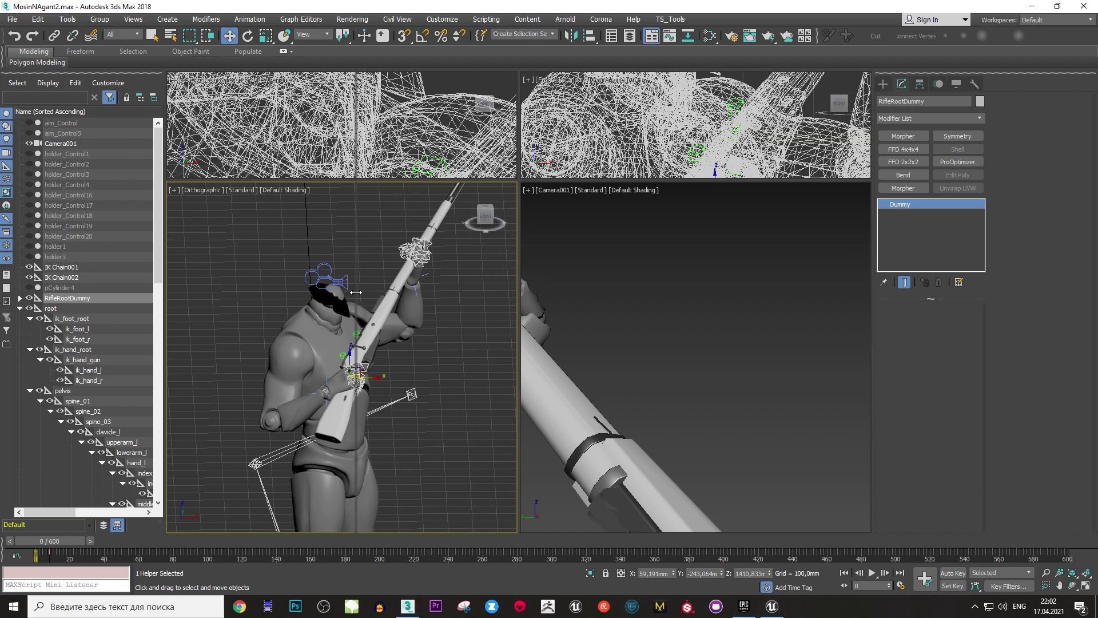
drag(518, 267, 546, 268)
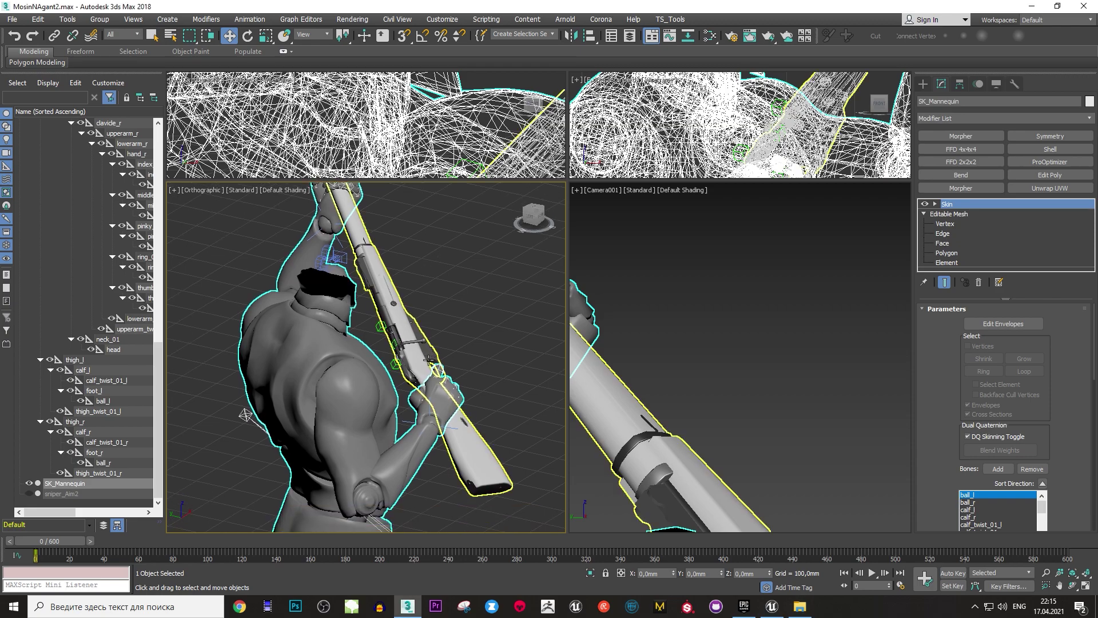
Zoom in on the rifle bolt and select the ShootElement3Dummy helper.
scroll(429, 360, up, 1)
scroll(423, 351, up, 1)
scroll(380, 311, up, 1)
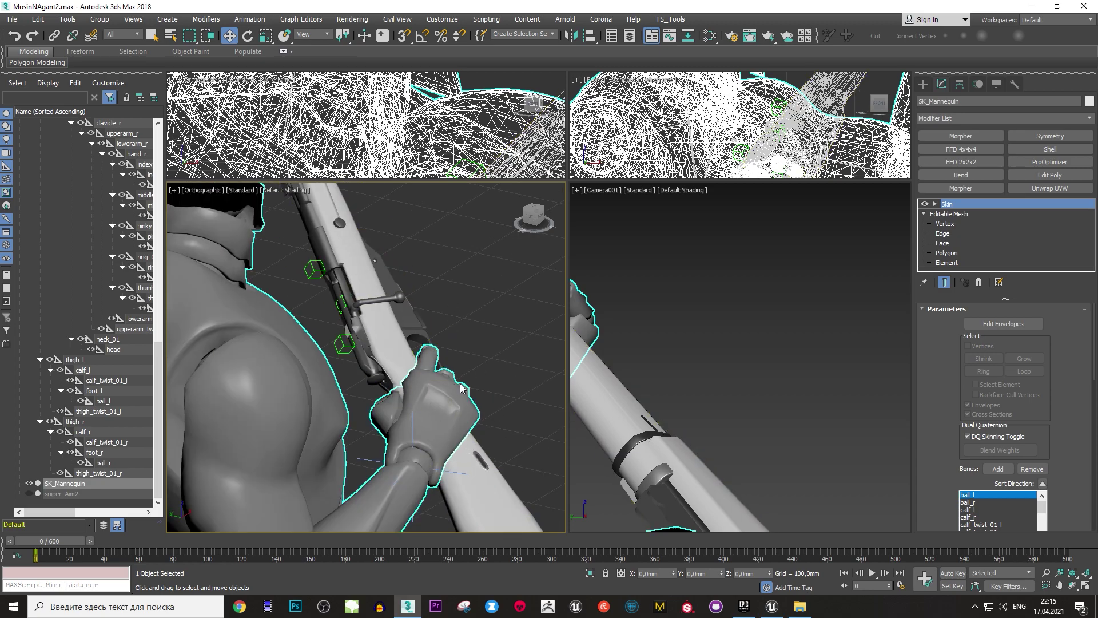
middle_drag(429, 398, 472, 424)
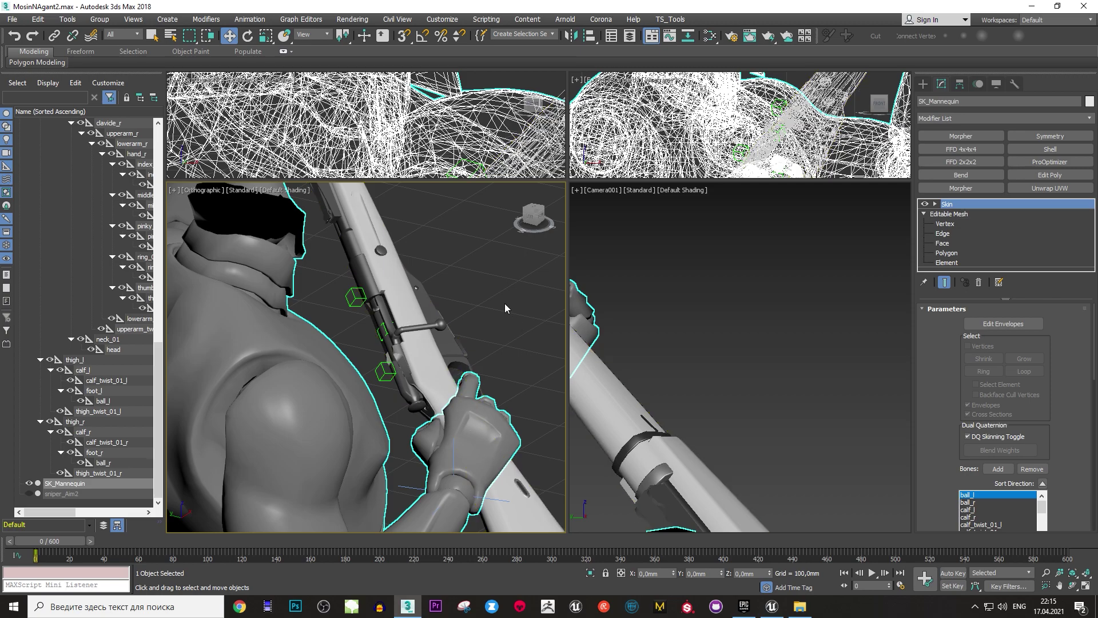
click(361, 299)
scroll(361, 299, up, 2)
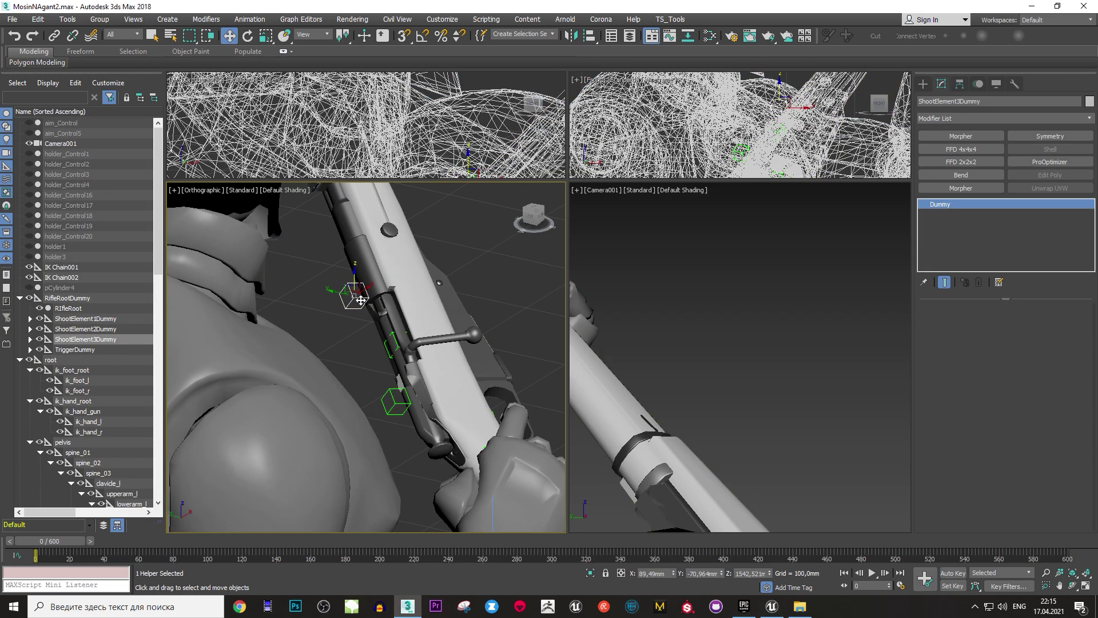
middle_drag(473, 426, 403, 360)
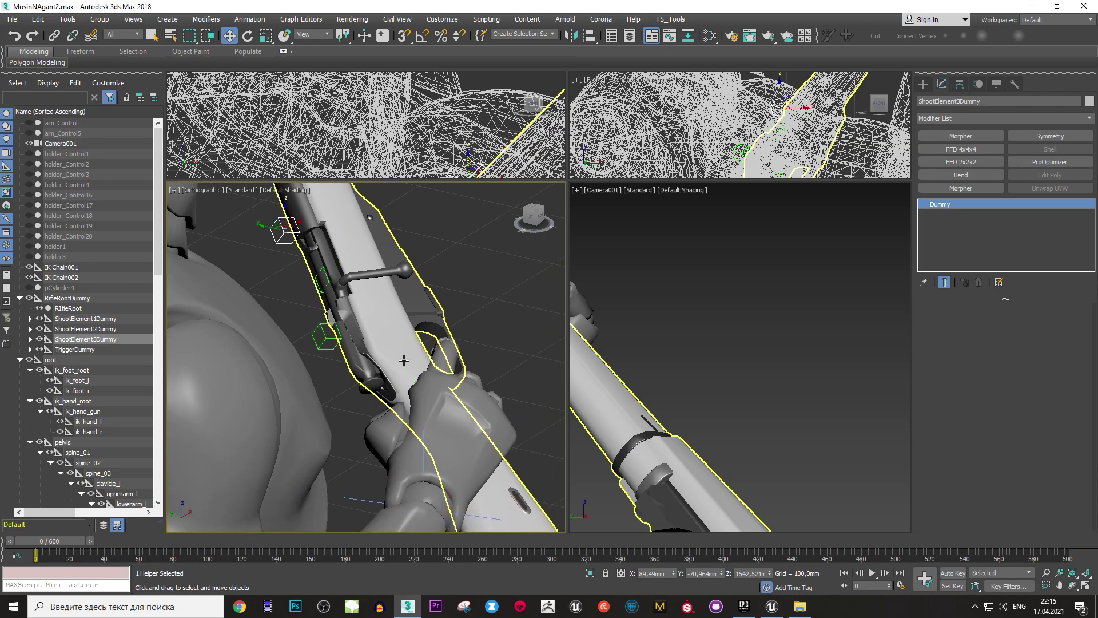
scroll(404, 361, down, 1)
scroll(461, 469, down, 1)
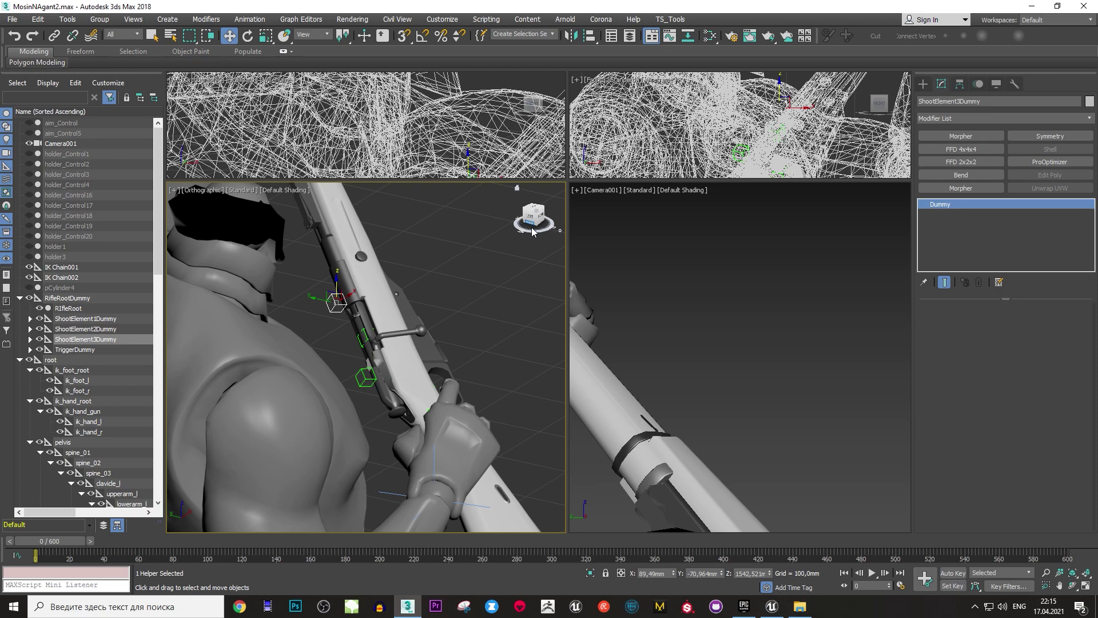
Move ShootElement3Dummy slightly up and left in Local coordinates, then restore View coordinates.
click(311, 35)
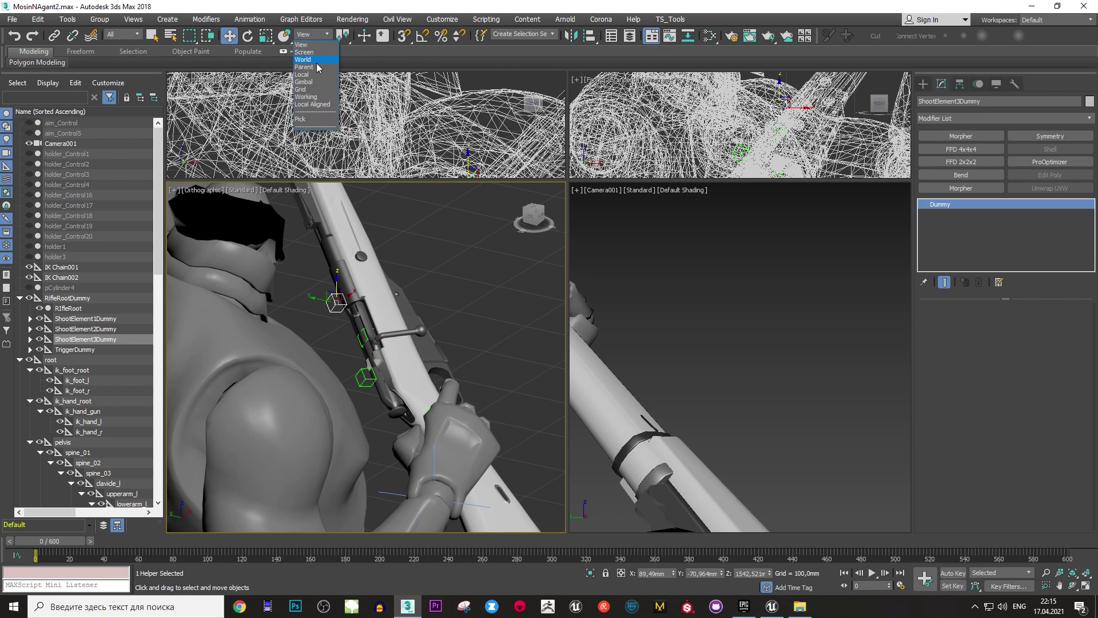
click(316, 74)
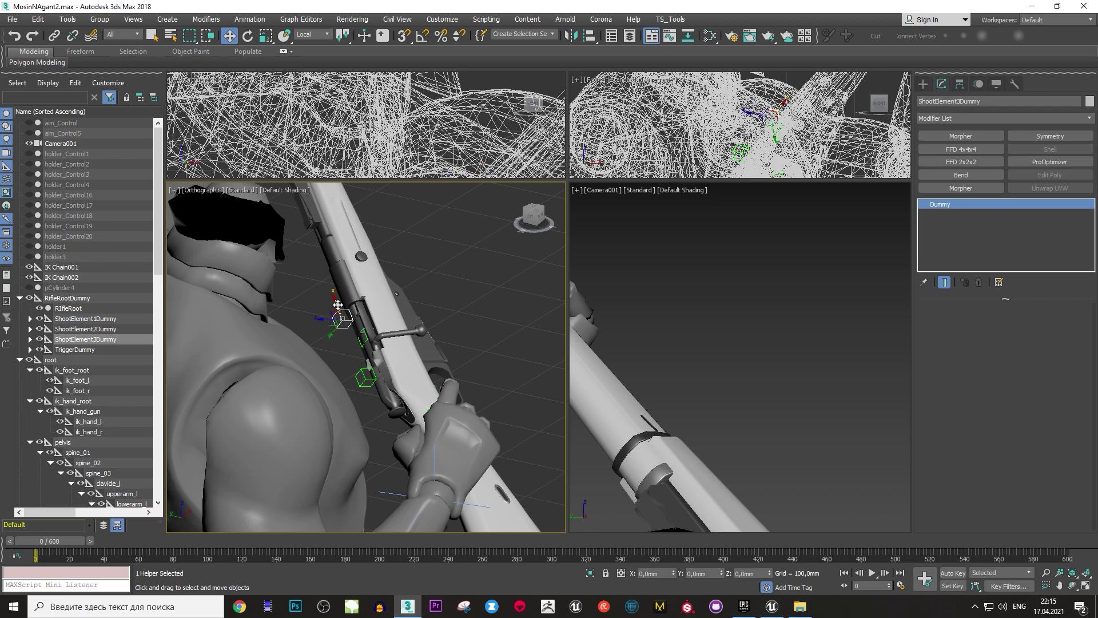
drag(338, 305, 331, 289)
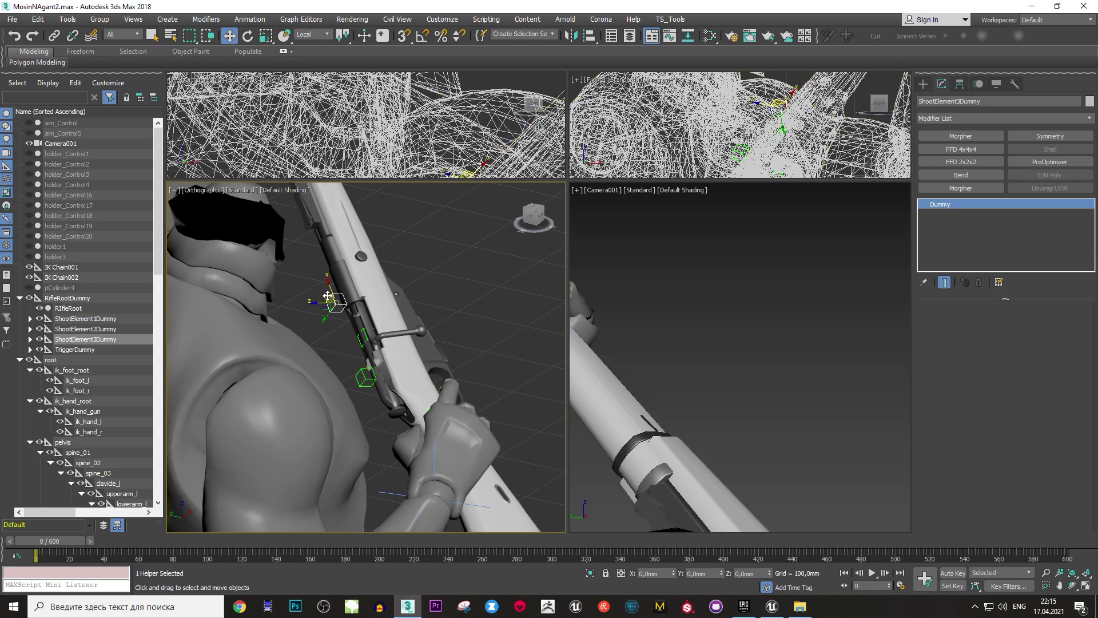
click(311, 35)
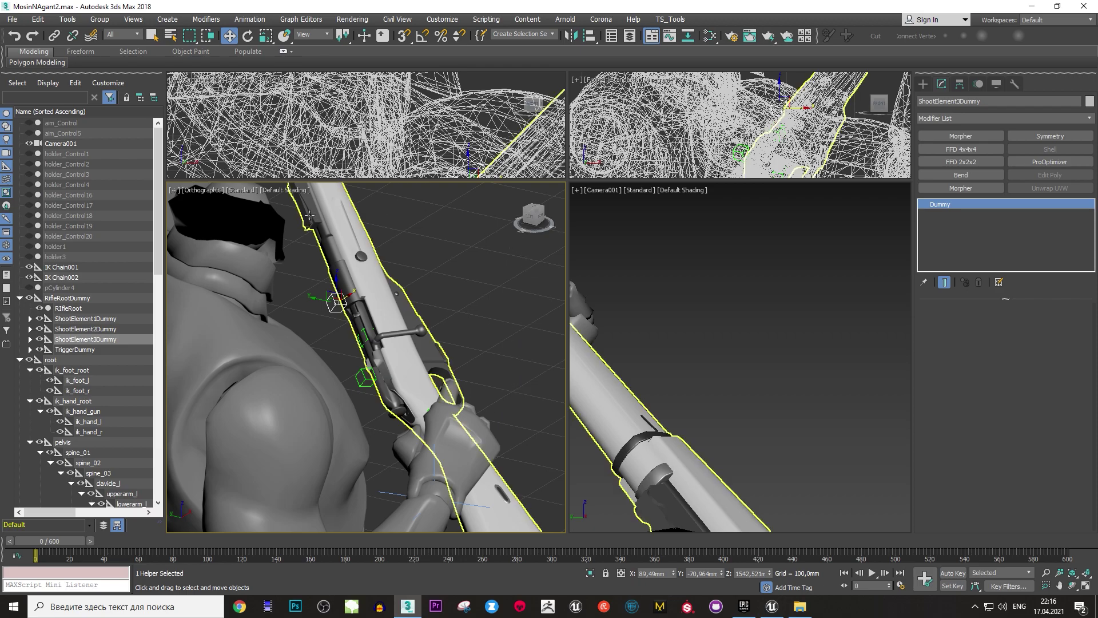
scroll(377, 343, down, 2)
scroll(377, 343, down, 1)
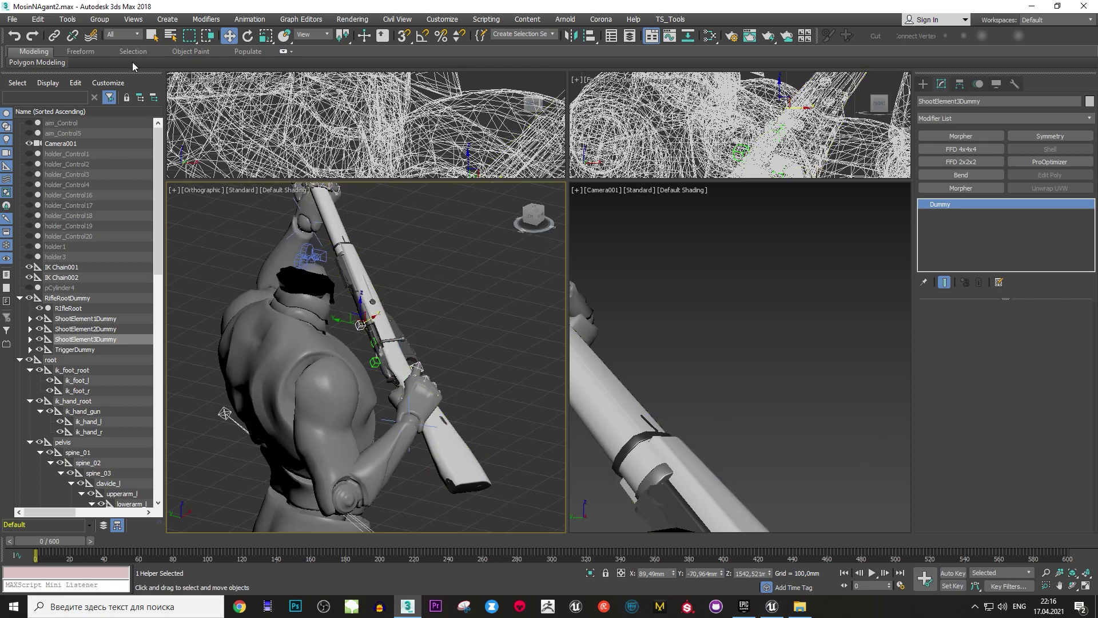
Set the animation end time to frame 200 in Time Configuration.
click(11, 19)
key(Escape)
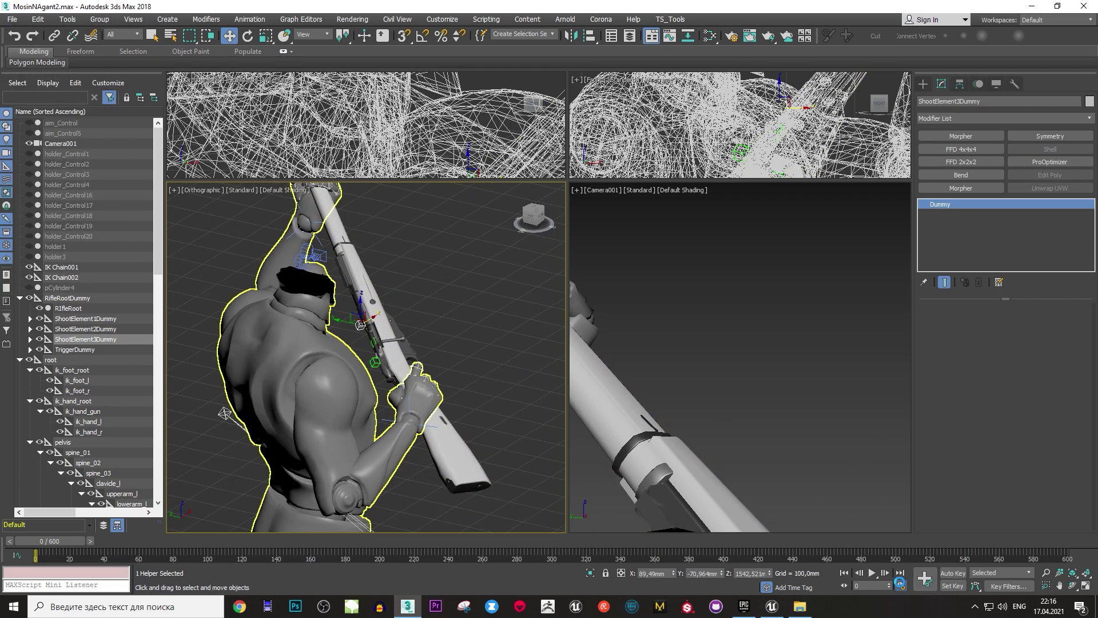
click(899, 583)
drag(520, 336, 492, 337)
text(200)
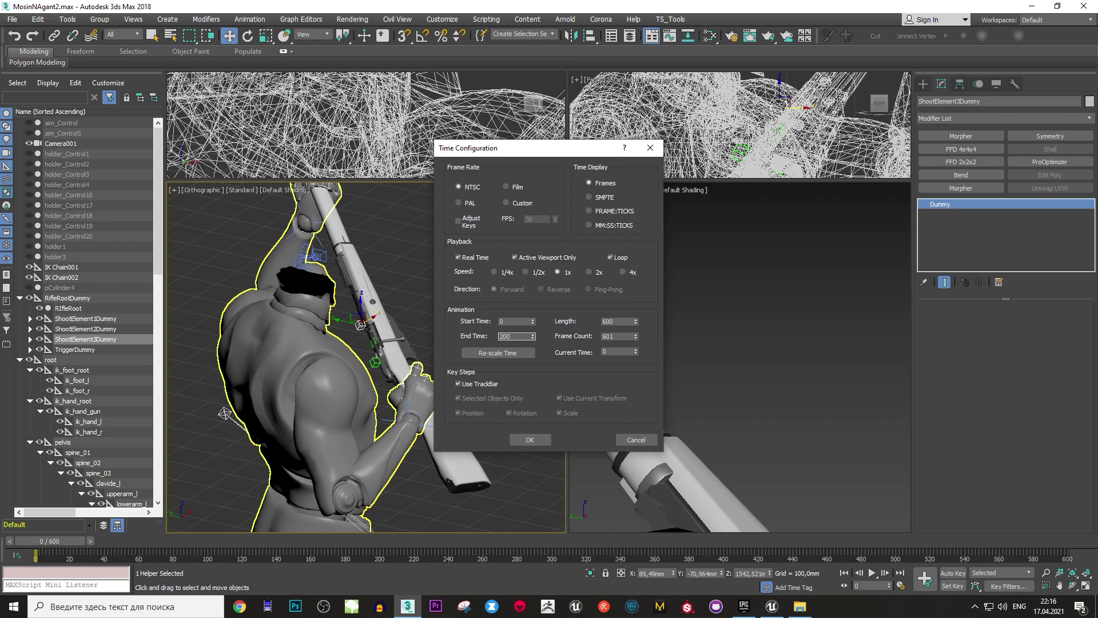
click(530, 439)
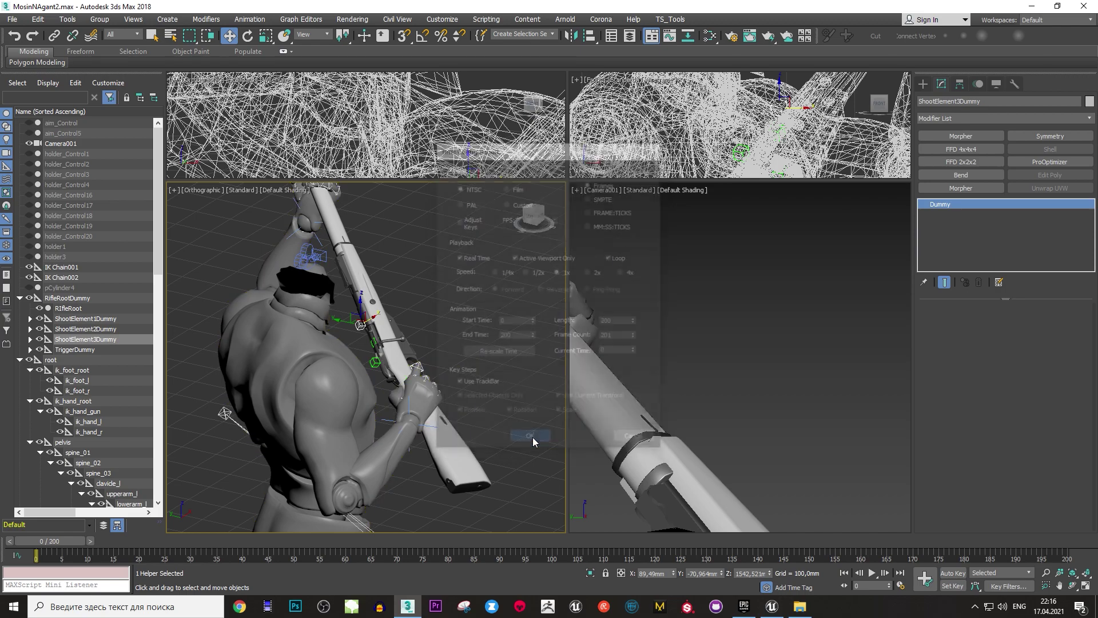
Make SK_Mannequin see-through with Alt+X, then hide the mannequin mesh and the rifle body.
click(312, 374)
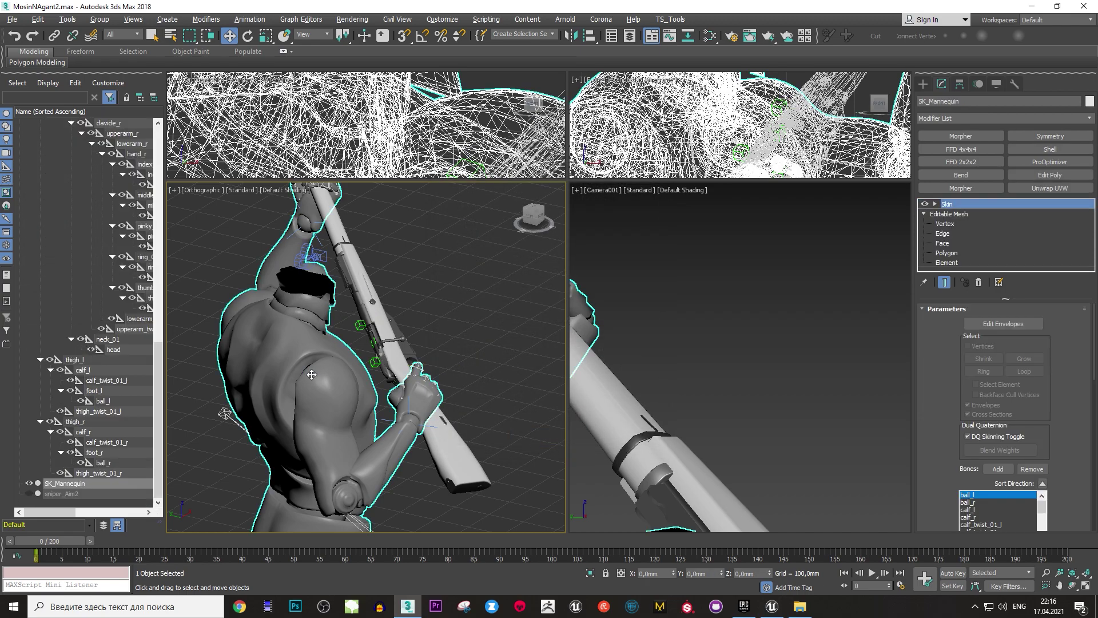
key(alt+x)
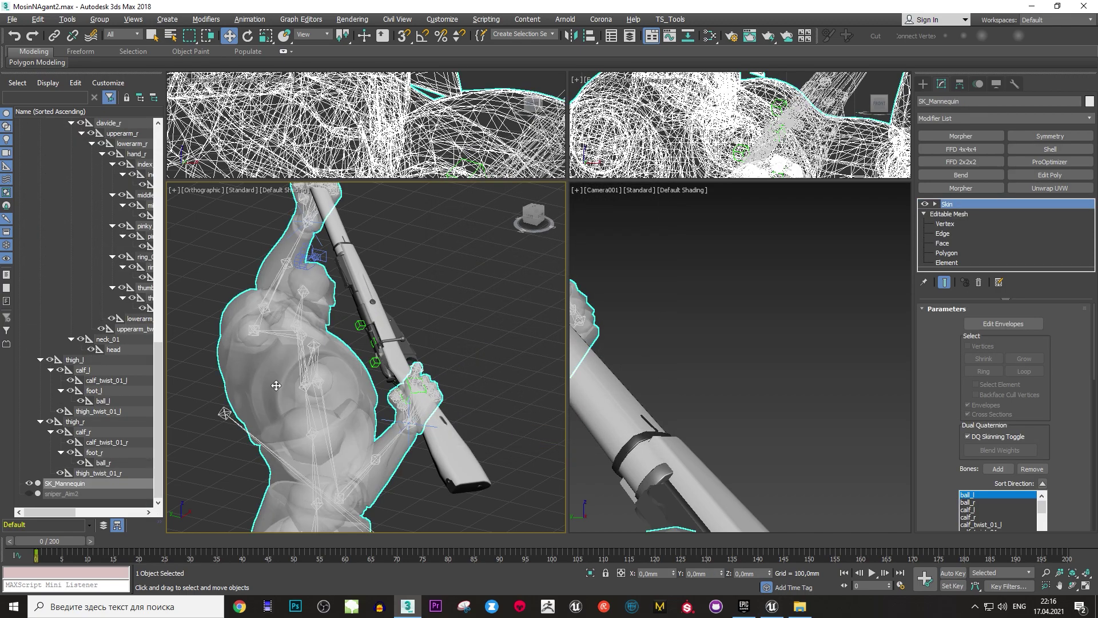
right_click(277, 386)
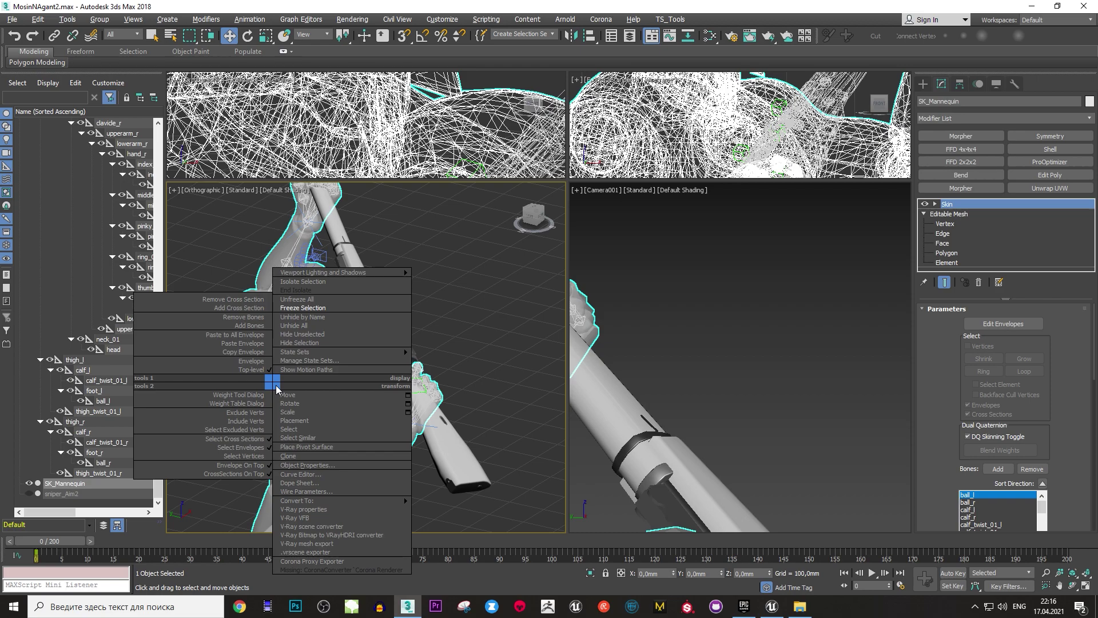
click(303, 342)
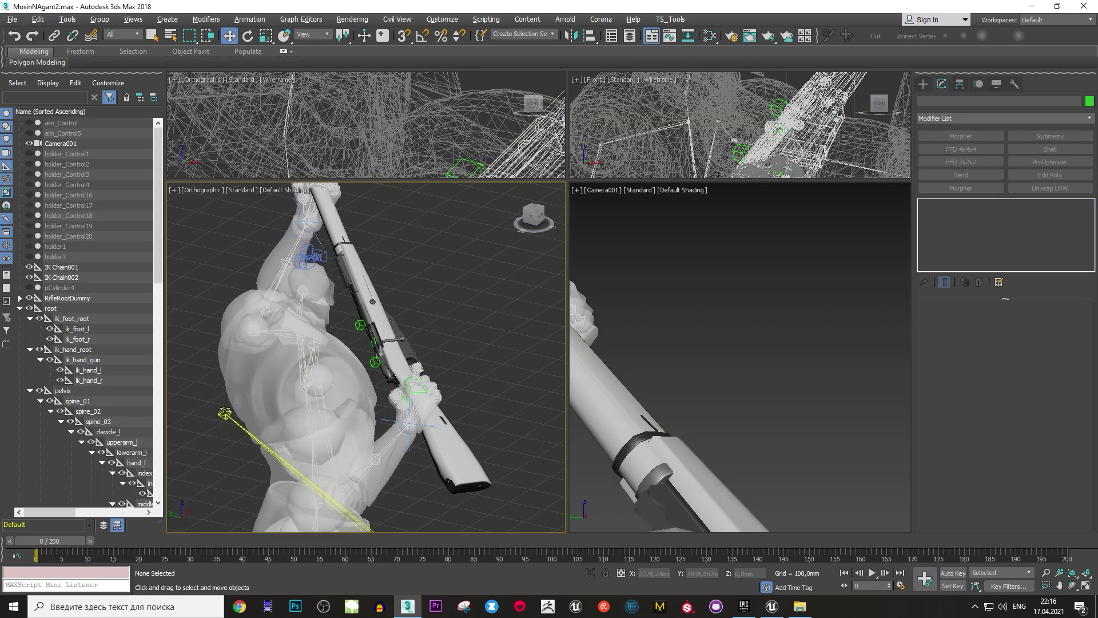
scroll(426, 452, up, 3)
scroll(458, 364, up, 2)
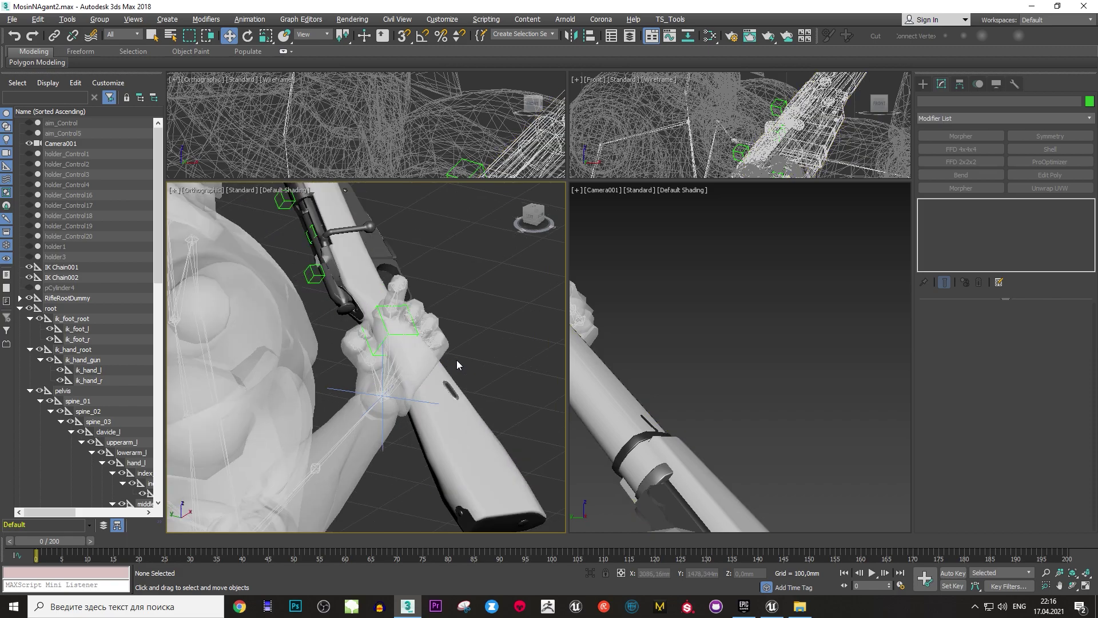
click(452, 444)
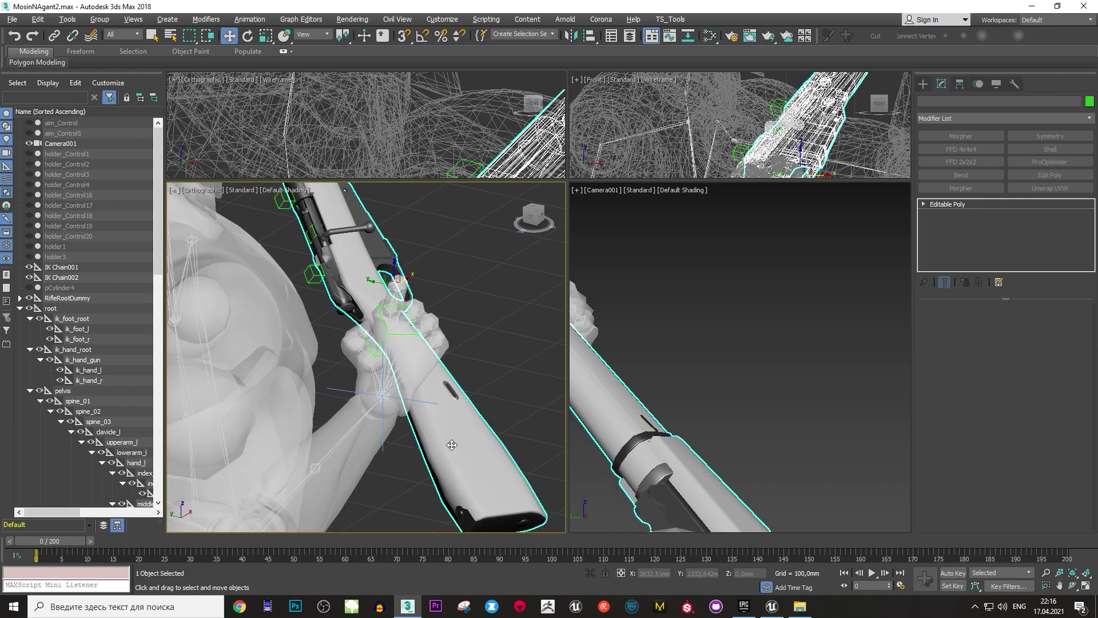
right_click(452, 444)
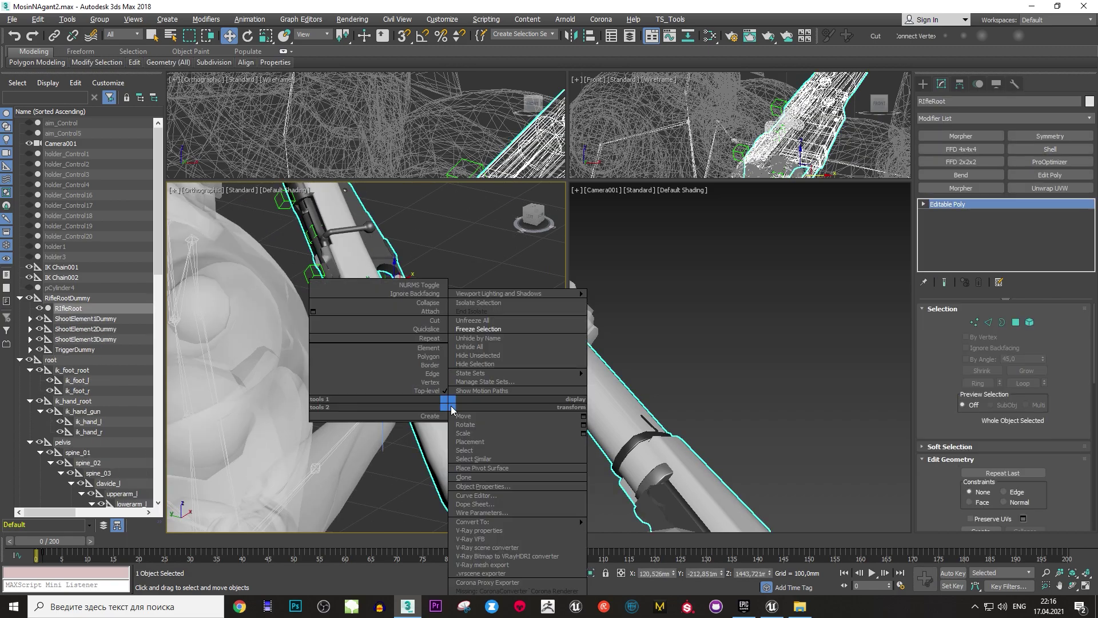
click(457, 362)
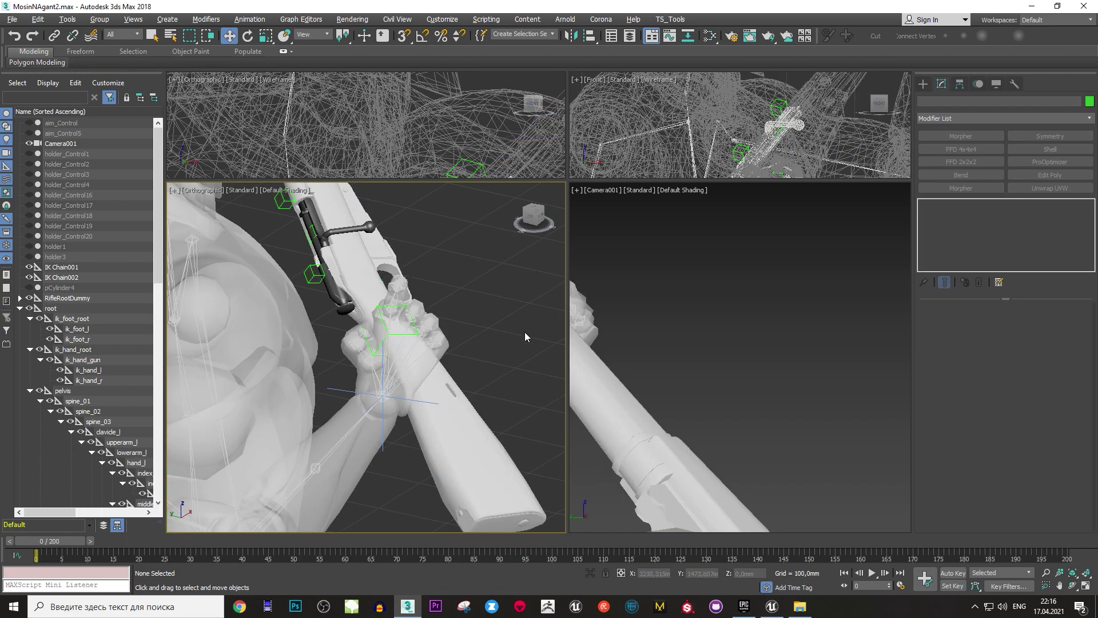
Turn on Auto Key and set a key at frame 30 with IK Chain001 selected.
click(384, 324)
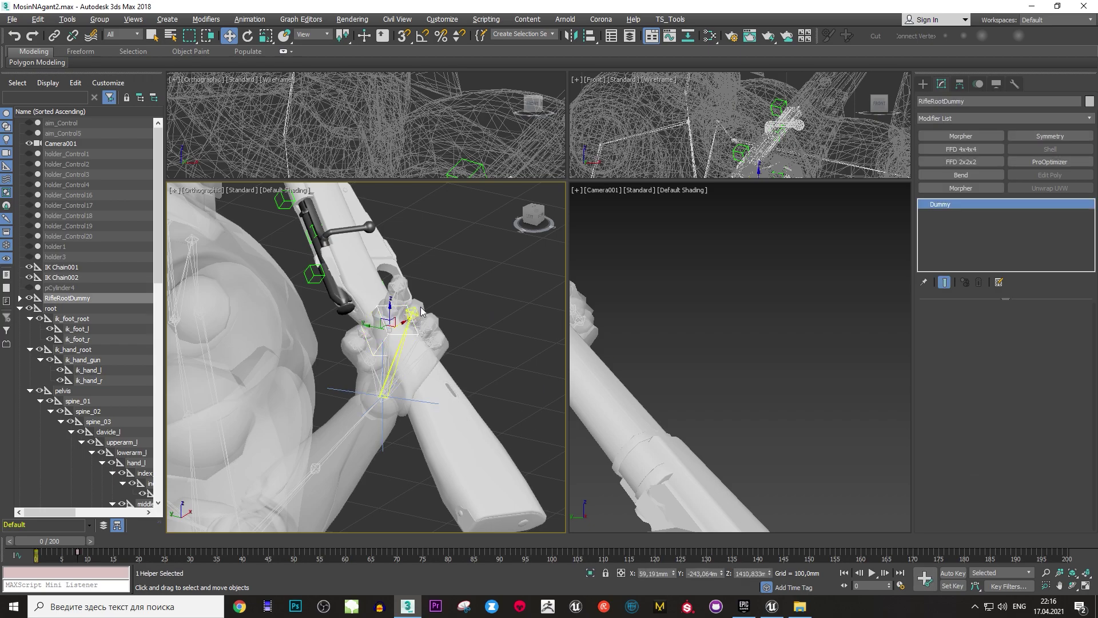
alt+middle_drag(440, 293, 382, 373)
click(382, 374)
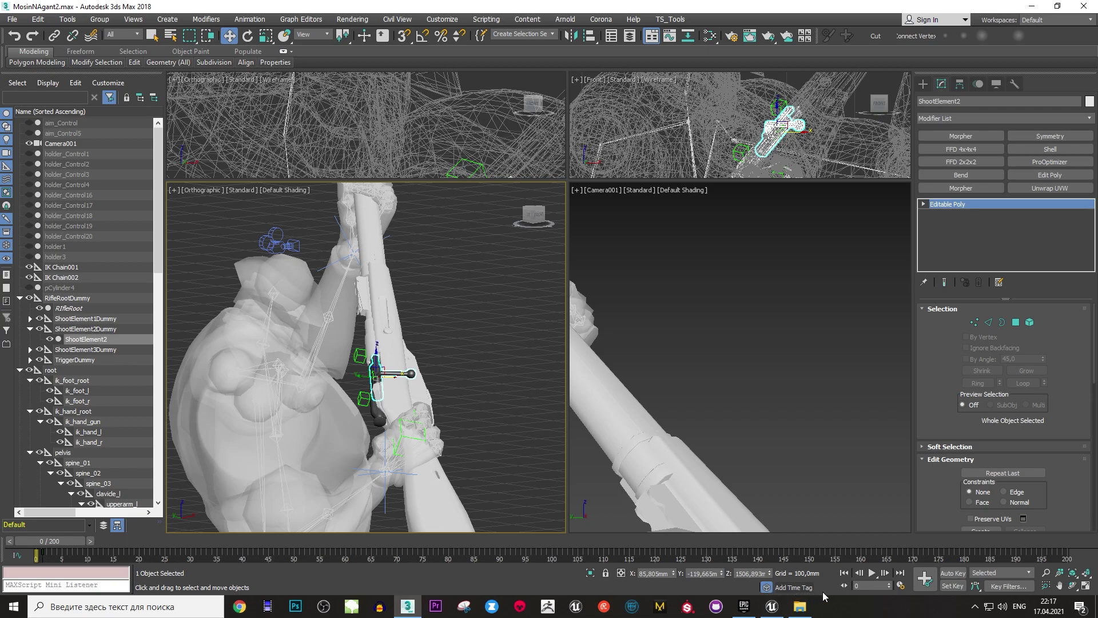
click(953, 574)
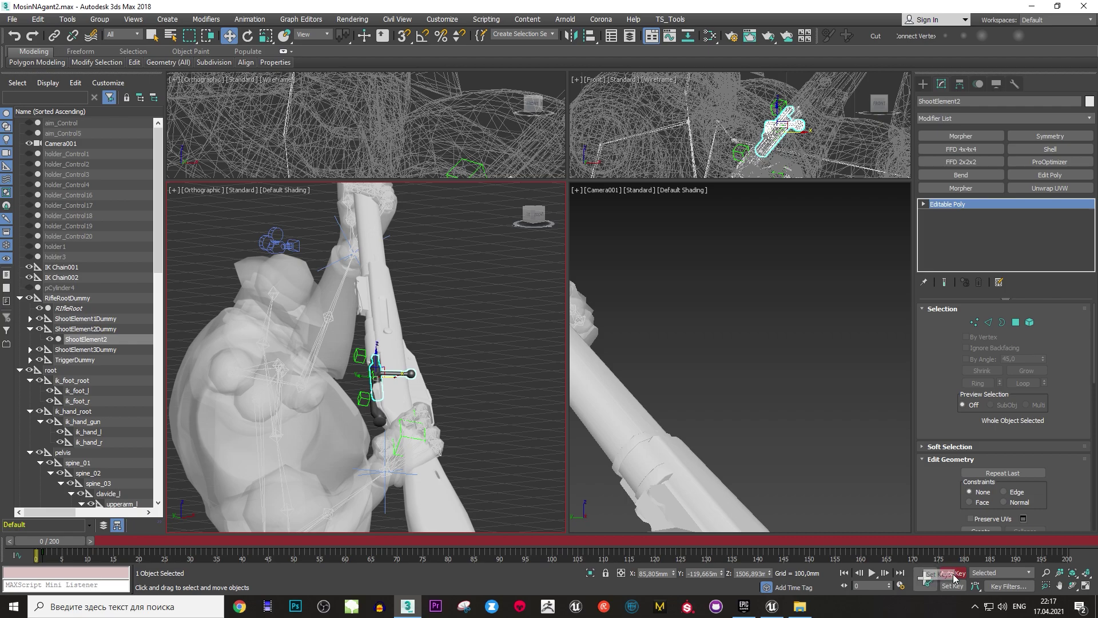
click(384, 470)
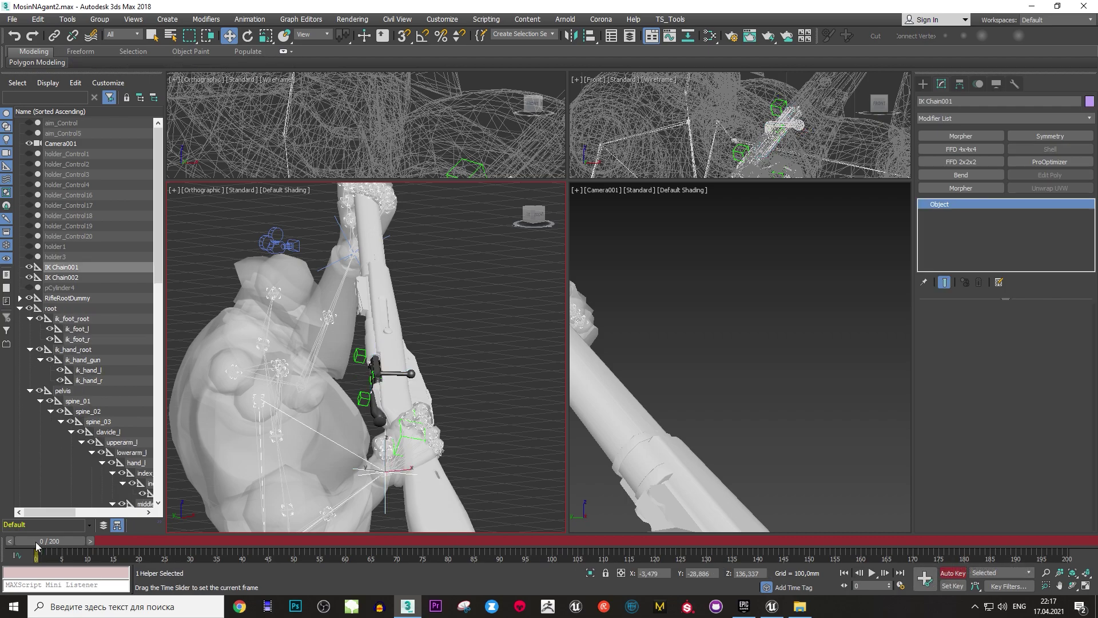
drag(51, 541, 141, 557)
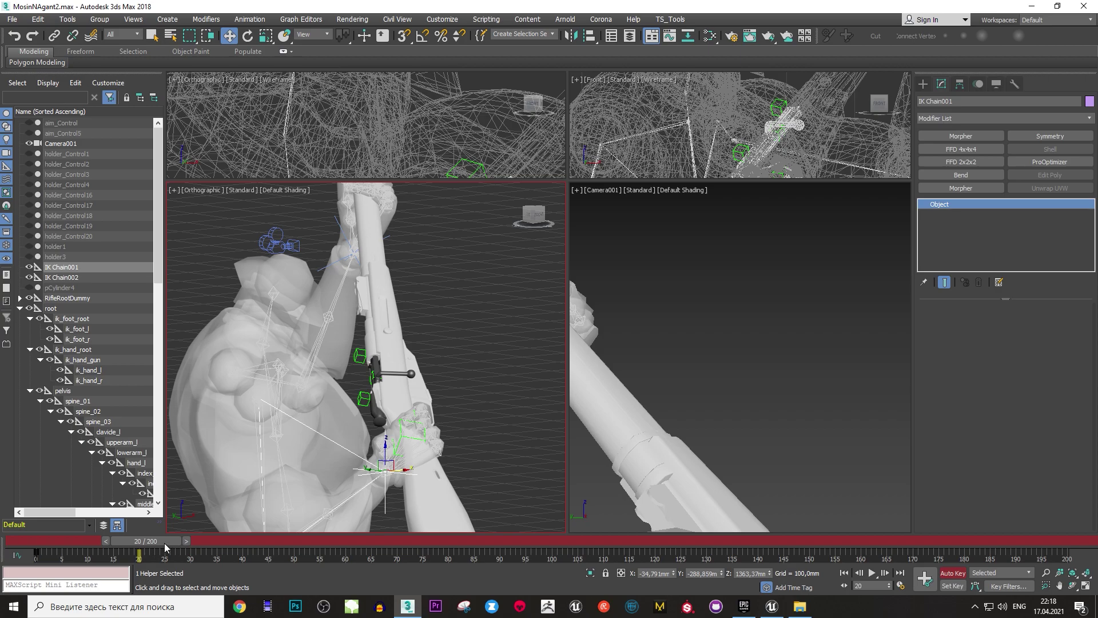
drag(162, 548, 214, 550)
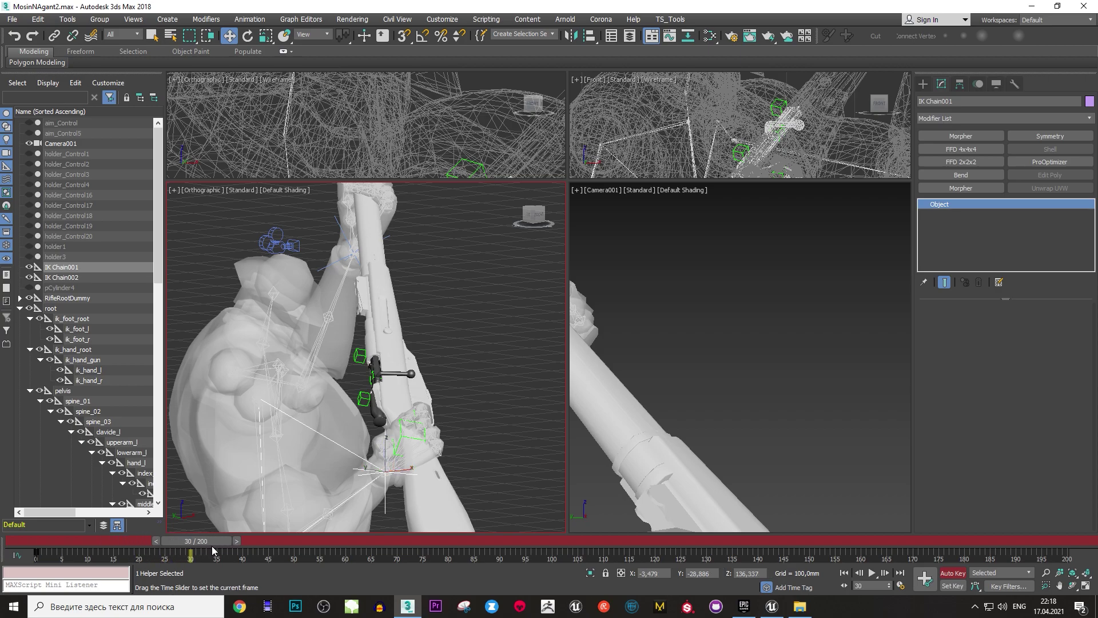
click(933, 582)
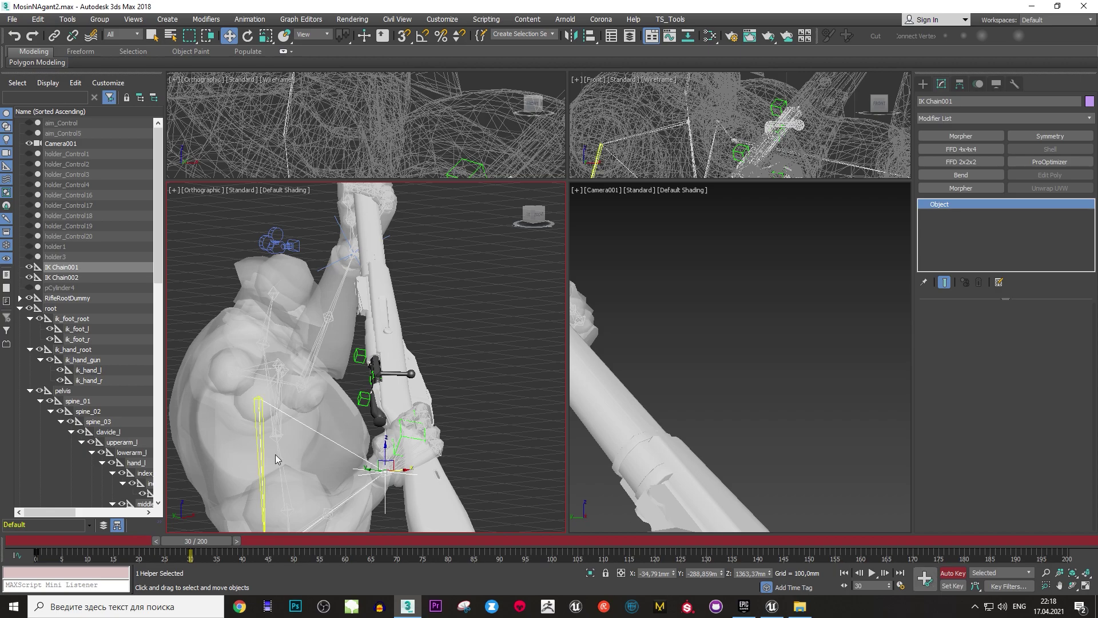
Move IK Chain001 up and right to repose the arms at frame 30.
alt+middle_drag(396, 460, 442, 438)
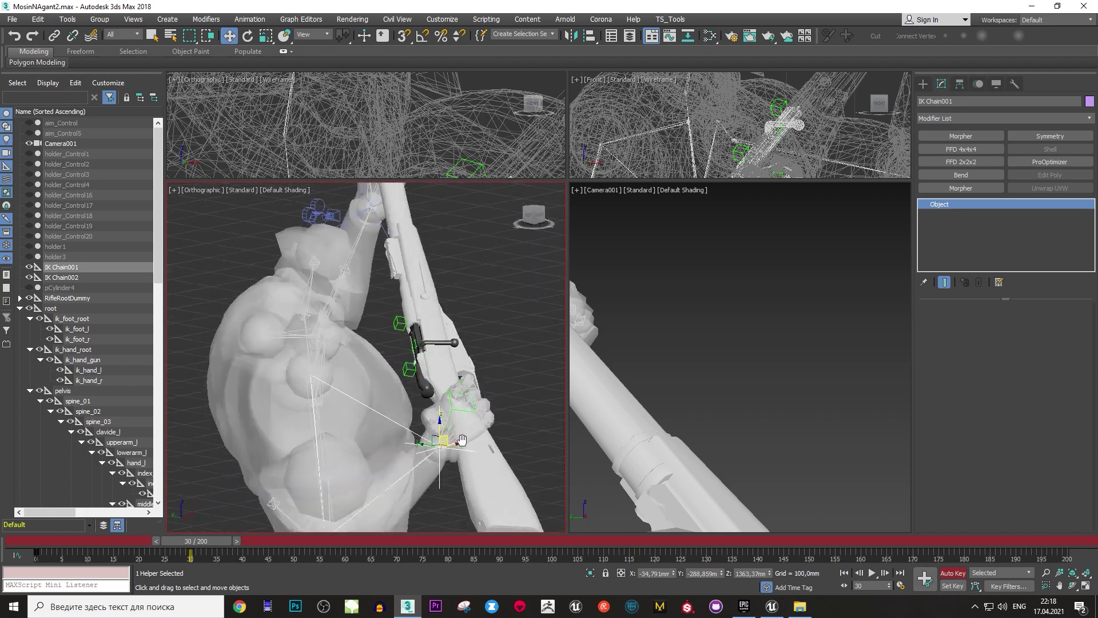
drag(443, 438, 458, 380)
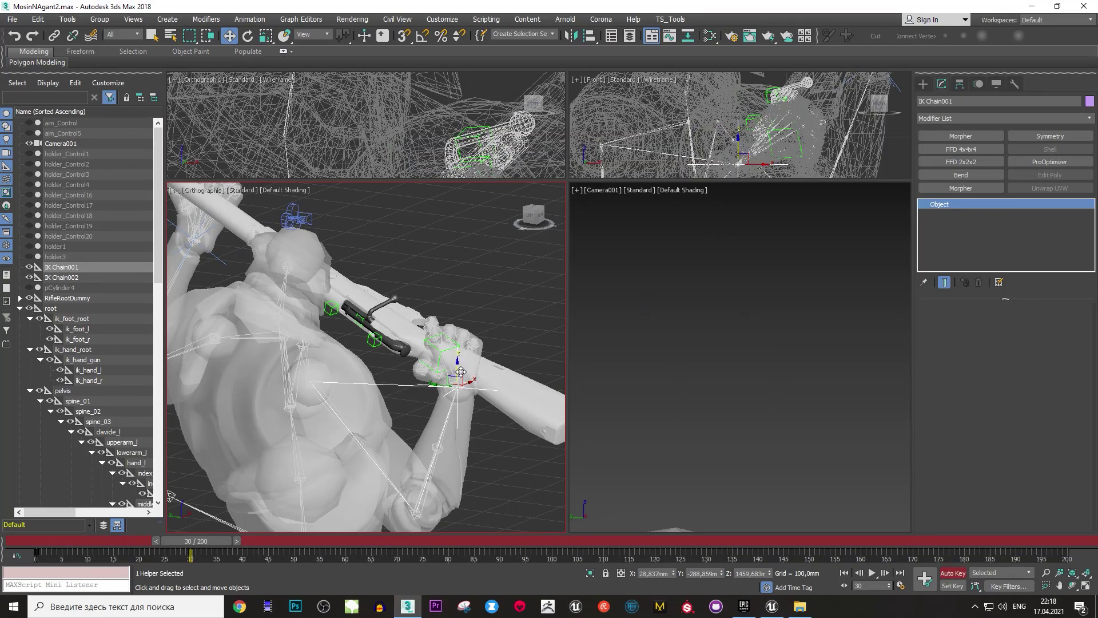
scroll(384, 427, up, 4)
middle_drag(384, 428, 468, 449)
click(446, 424)
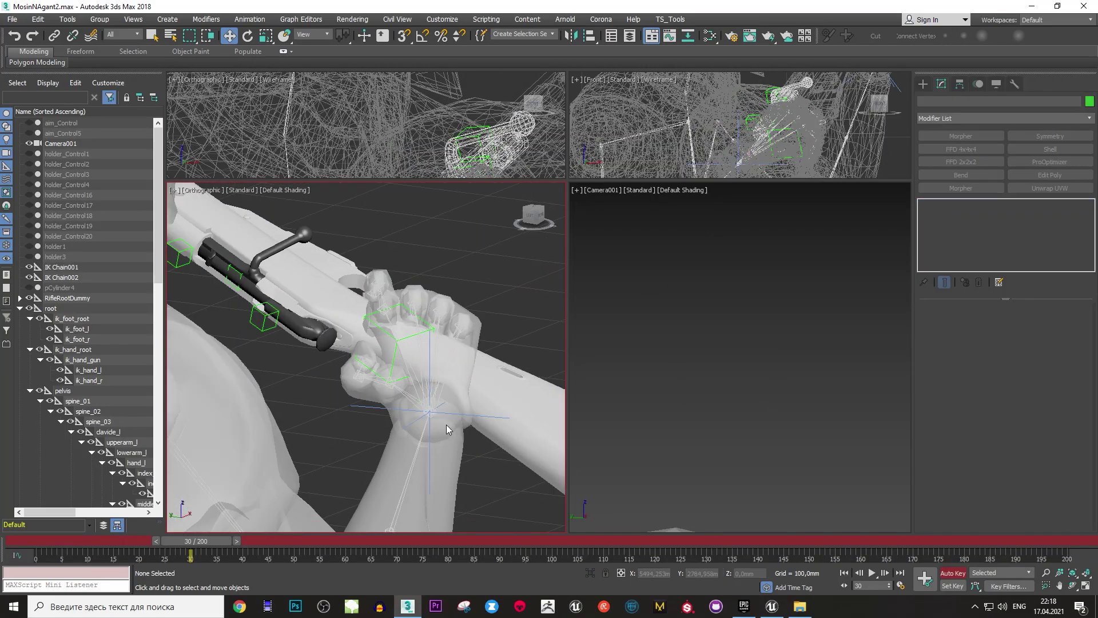
scroll(441, 420, up, 5)
Rotate the hand_r bone about -22.93° on Z.
click(417, 402)
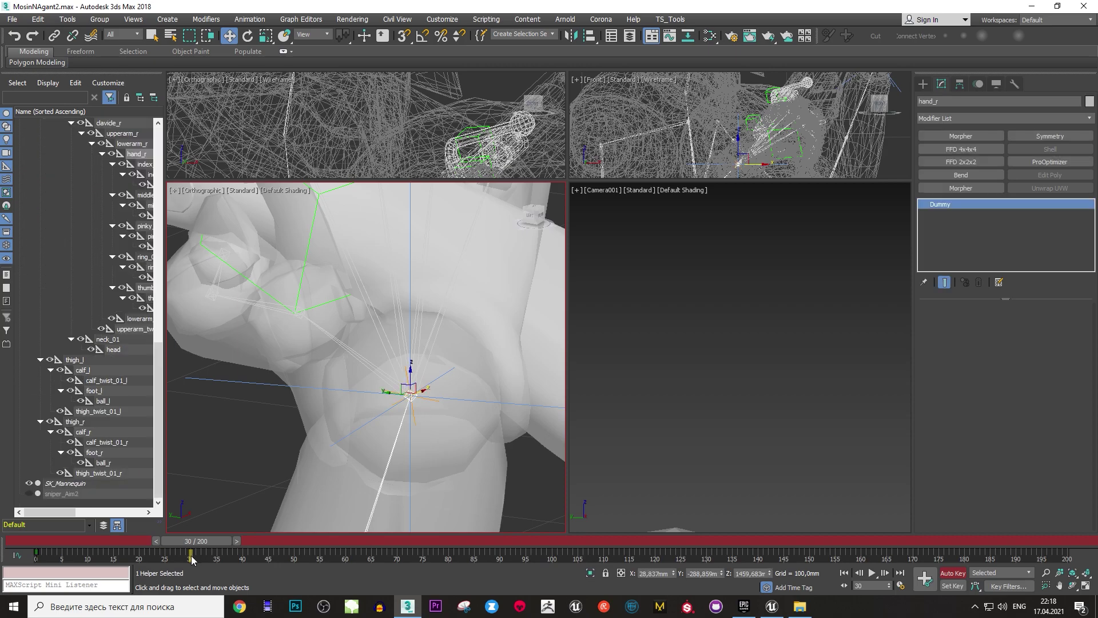
scroll(301, 406, down, 3)
scroll(410, 414, down, 2)
key(e)
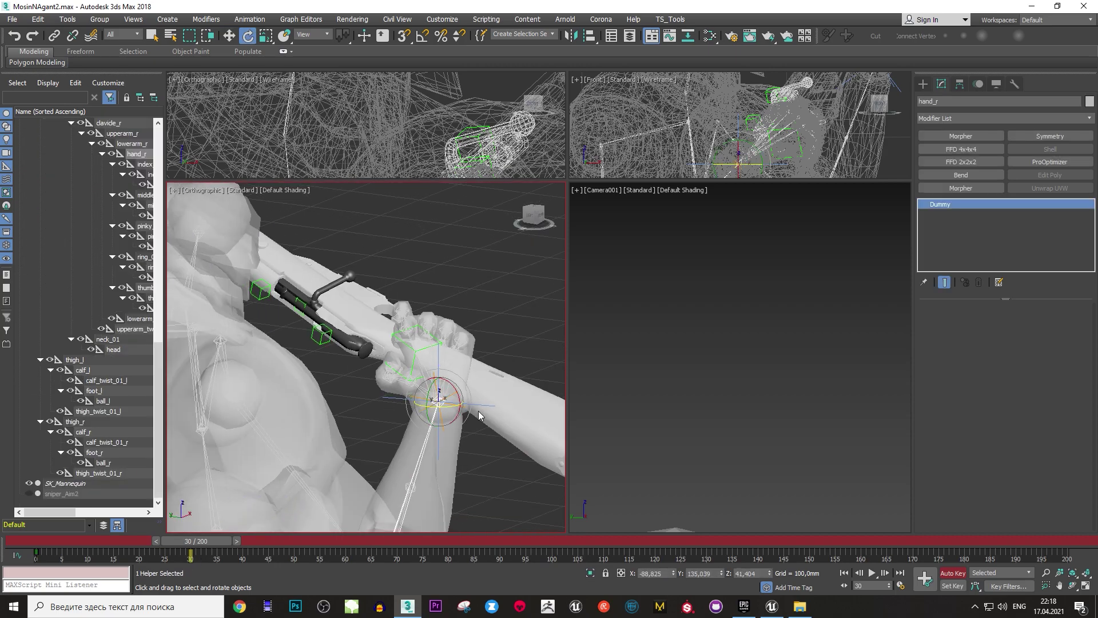
mouse_move(454, 408)
mouse_down()
mouse_move(421, 407)
mouse_move(461, 394)
mouse_up()
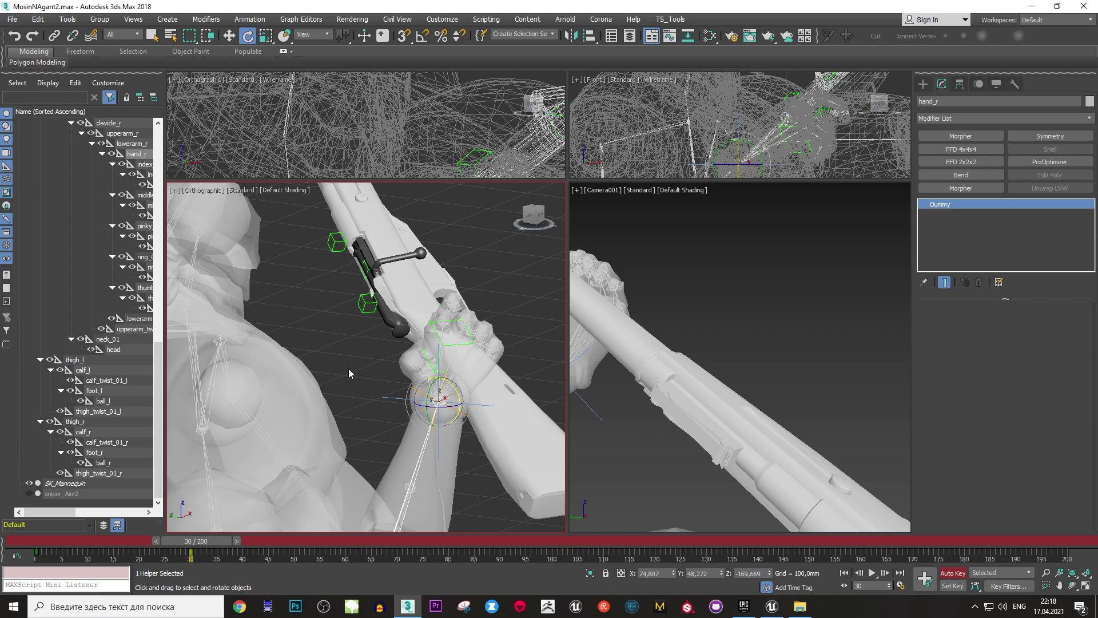
Try pulling the right IK goal down, undo it, and rotate hand_r further around the stock.
click(425, 407)
key(w)
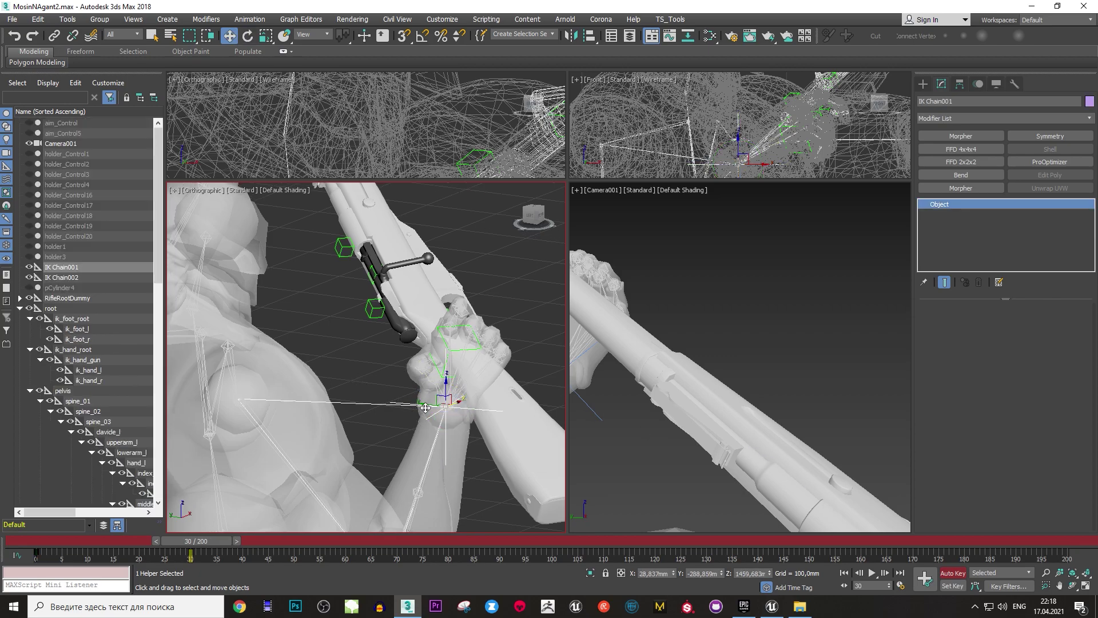
drag(426, 408, 451, 458)
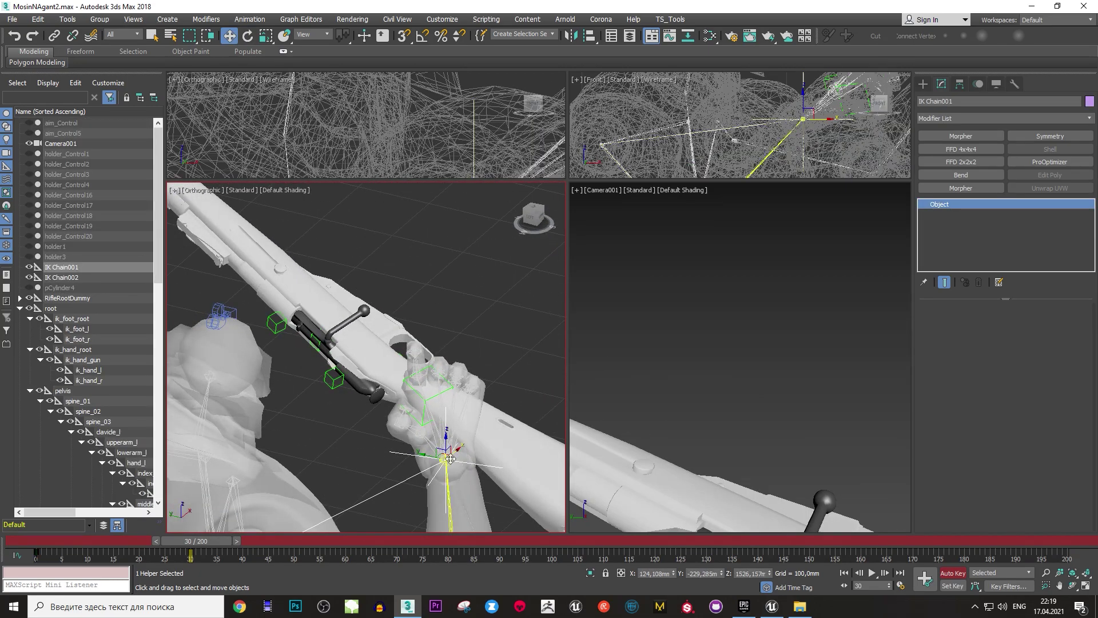
key(ctrl+z)
key(ctrl+z)
key(e)
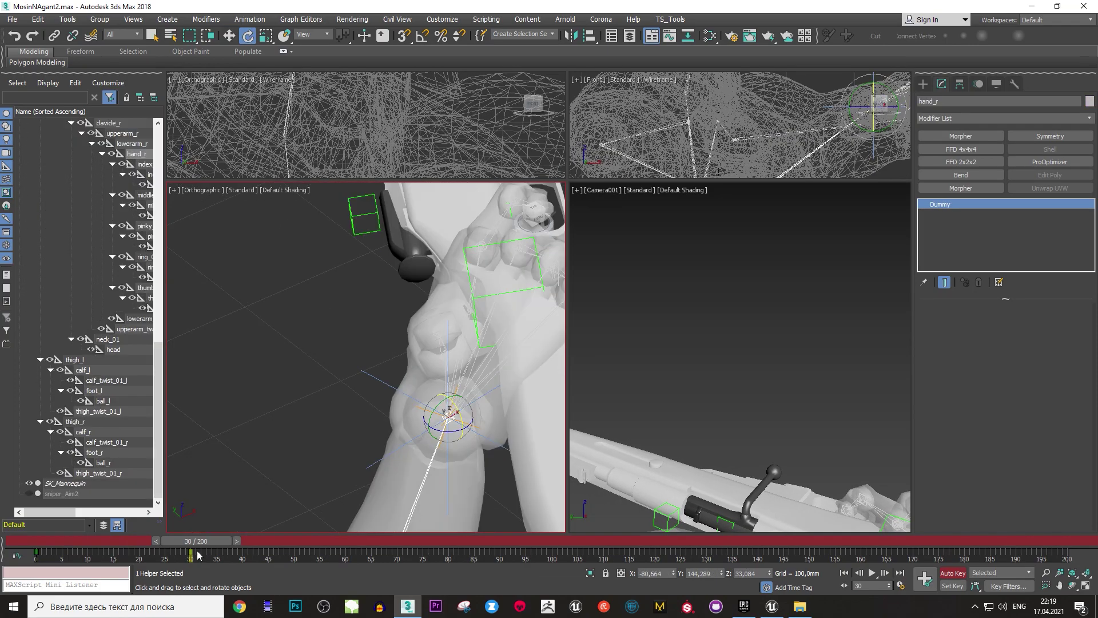
mouse_move(449, 407)
mouse_down()
mouse_move(458, 408)
mouse_move(406, 423)
mouse_up()
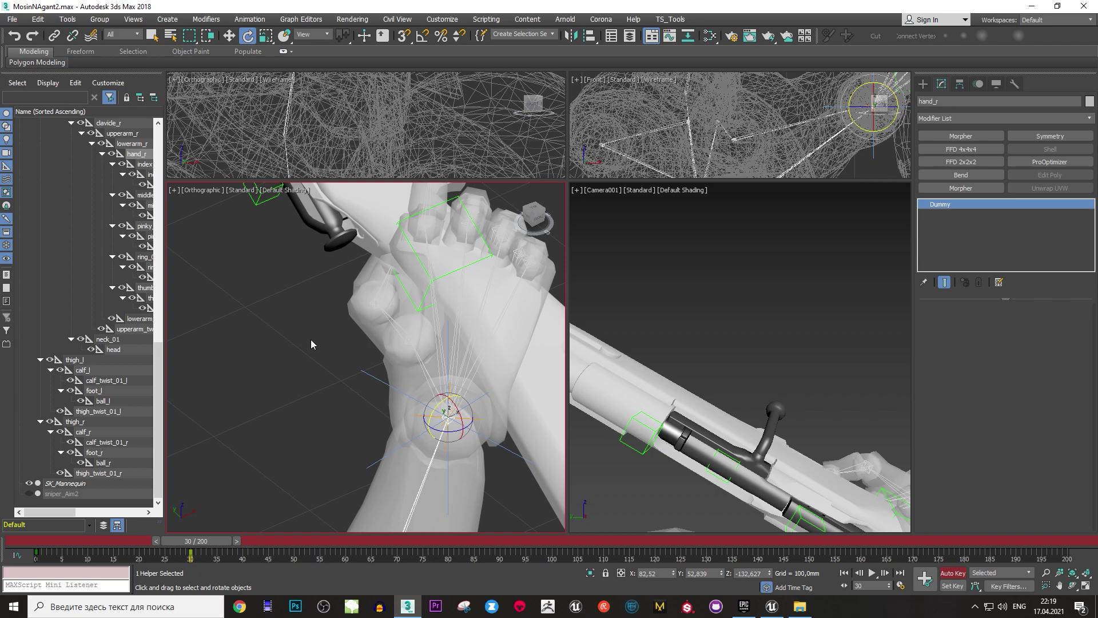
mouse_move(311, 342)
alt+middle_down()
mouse_move(318, 399)
mouse_move(363, 431)
mouse_move(416, 410)
alt+middle_up()
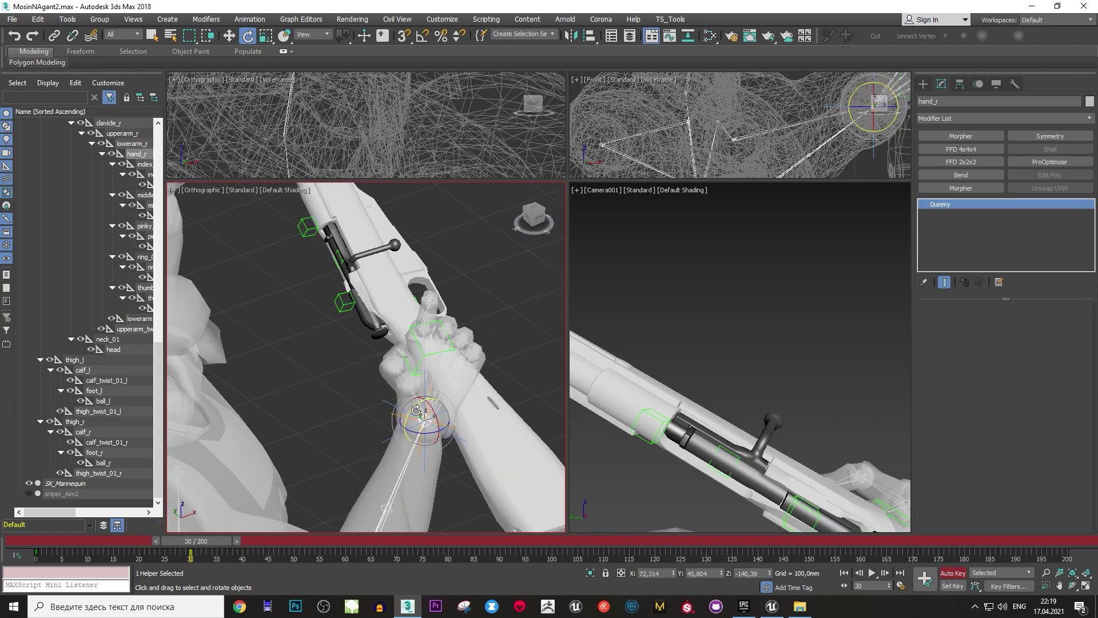
drag(416, 410, 690, 424)
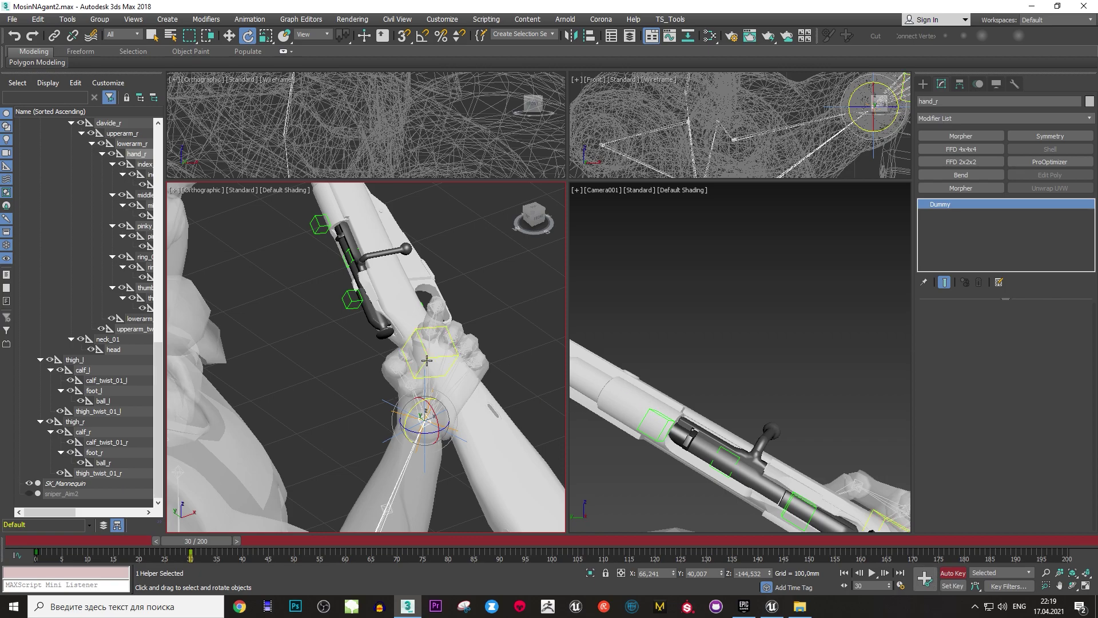
alt+middle_drag(349, 338, 372, 287)
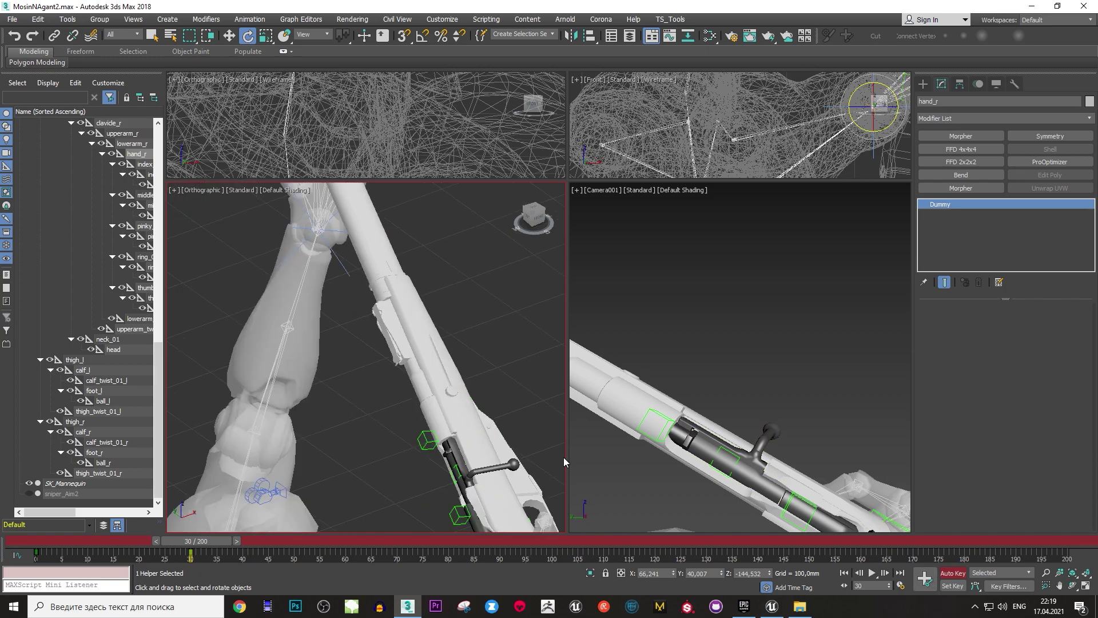
Move IK Chain002 with the Move gizmo until the left hand sits on the rifle forend.
click(316, 229)
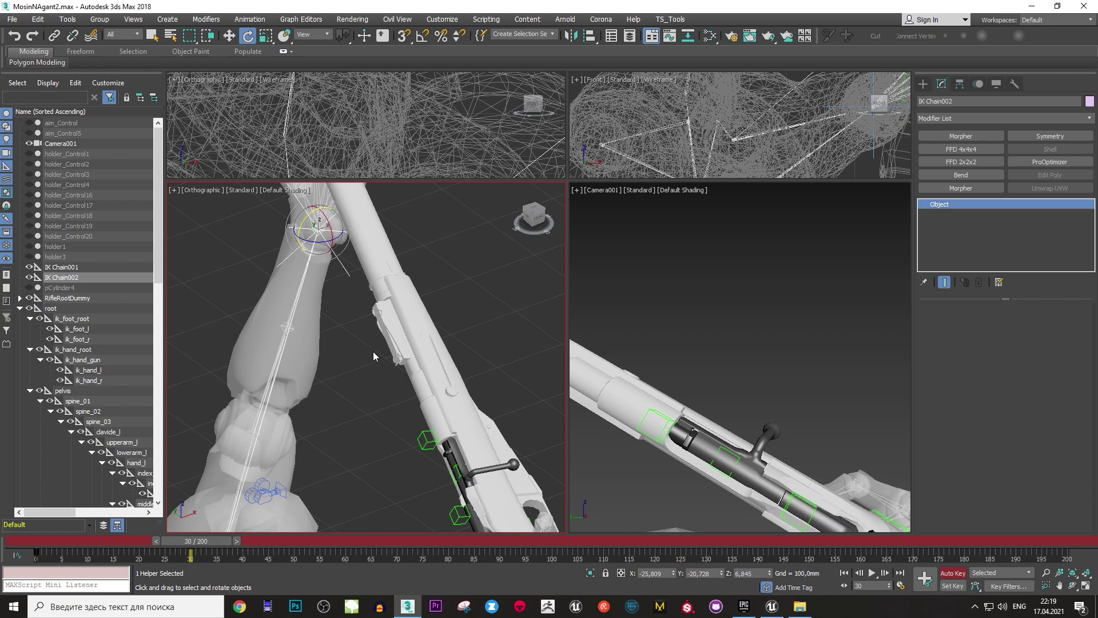
key(w)
mouse_move(375, 357)
alt+middle_down()
mouse_move(387, 306)
mouse_move(308, 312)
alt+middle_up()
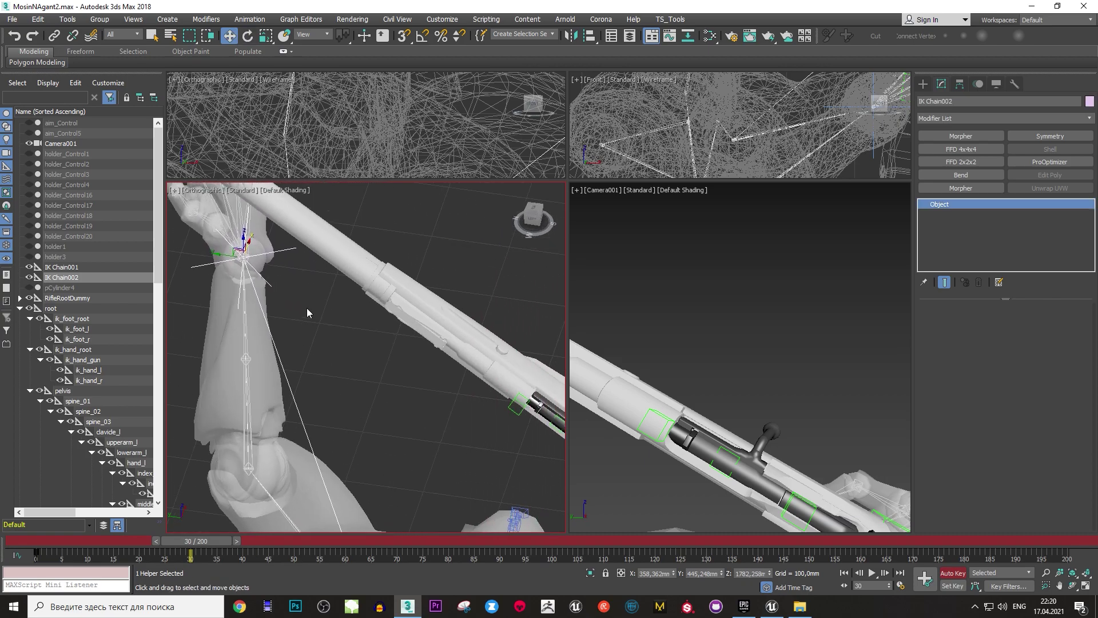
mouse_move(237, 235)
mouse_down()
mouse_move(371, 349)
mouse_move(469, 351)
mouse_up()
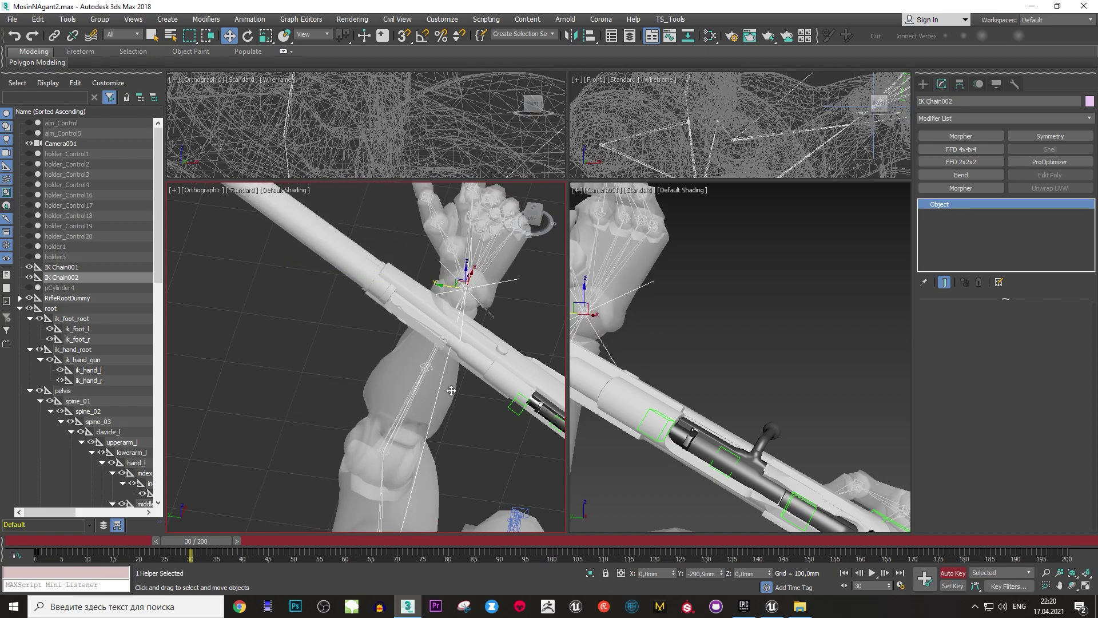
mouse_move(469, 352)
alt+middle_down()
mouse_move(545, 371)
mouse_move(468, 281)
alt+middle_up()
drag(478, 269, 479, 396)
mouse_move(479, 397)
alt+middle_down()
mouse_move(498, 330)
mouse_move(572, 352)
alt+middle_up()
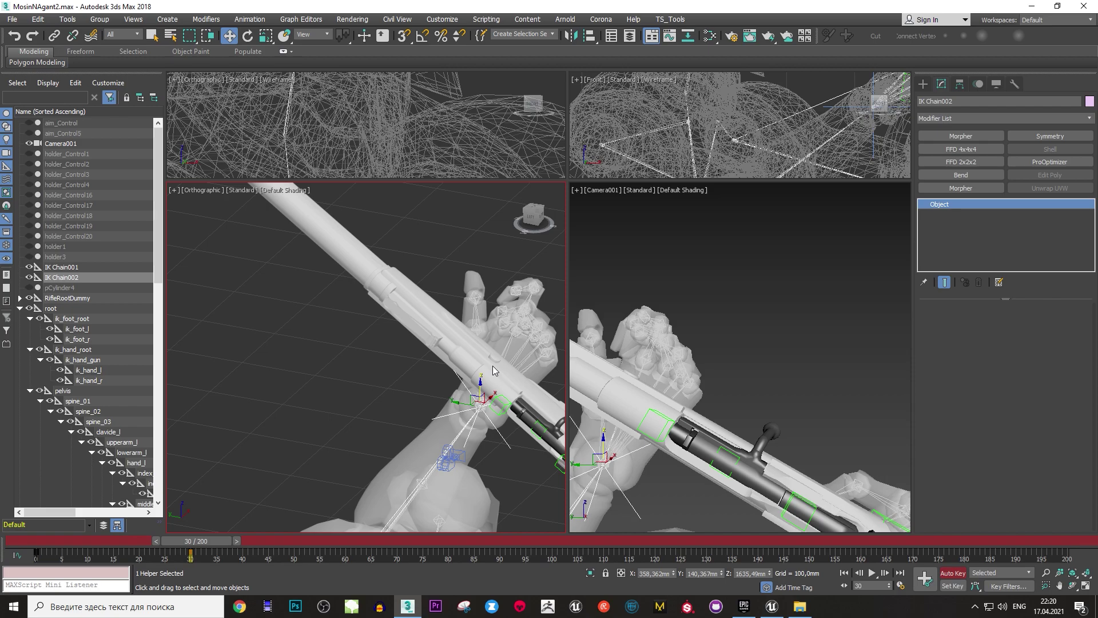
mouse_move(572, 348)
alt+middle_down()
mouse_move(340, 328)
mouse_move(397, 289)
mouse_move(337, 272)
mouse_move(417, 293)
mouse_move(482, 289)
mouse_move(457, 298)
mouse_move(480, 353)
mouse_move(400, 400)
mouse_move(382, 429)
alt+middle_up()
Rotate hand_l 27.69° about X using Local coordinates.
click(382, 436)
key(e)
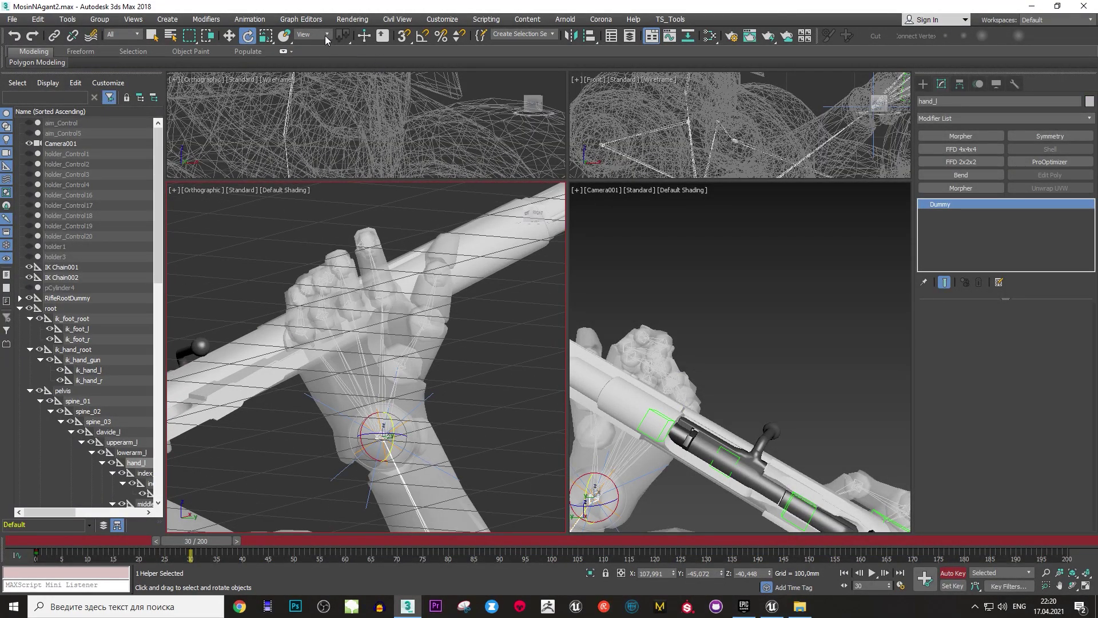
click(326, 39)
click(314, 80)
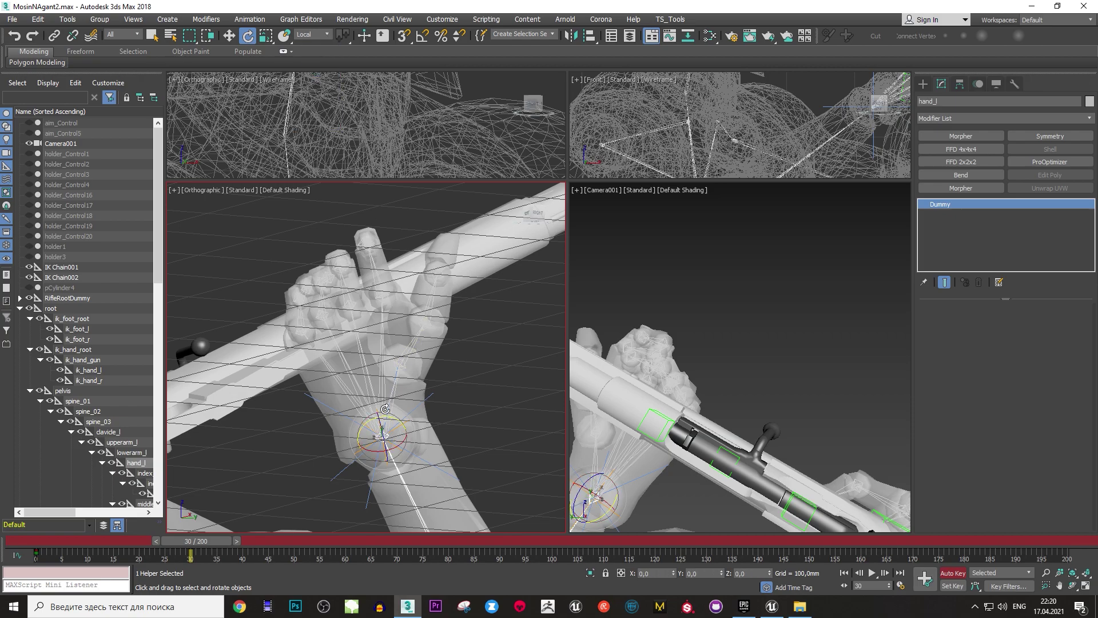
drag(380, 455, 410, 437)
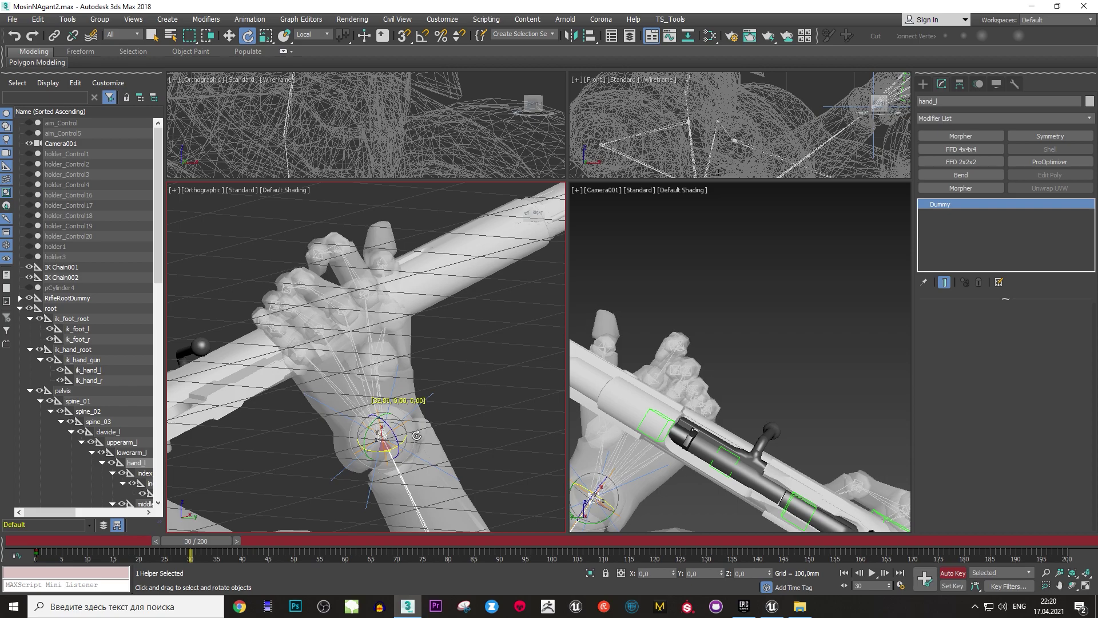
Lower the left IK goal IK Chain002 slightly to re-bend the hand.
alt+middle_drag(411, 436, 441, 430)
click(440, 430)
key(w)
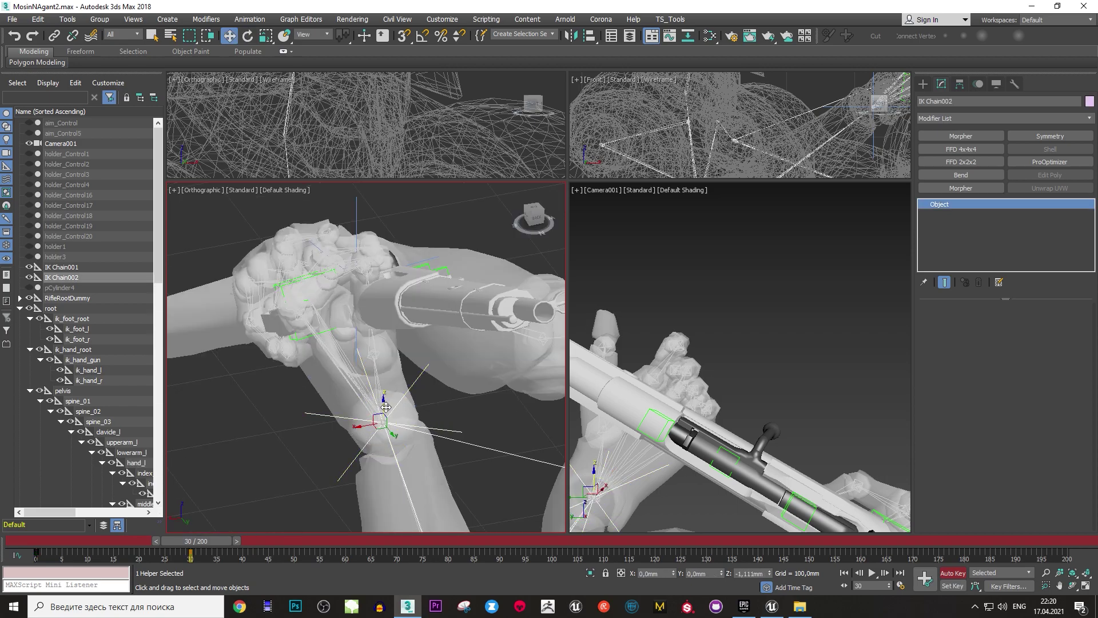
drag(386, 404, 391, 413)
mouse_move(391, 413)
alt+middle_down()
mouse_move(277, 301)
mouse_move(467, 330)
mouse_move(448, 389)
mouse_move(453, 367)
mouse_move(393, 409)
mouse_move(392, 335)
mouse_move(402, 326)
mouse_move(323, 251)
mouse_move(374, 286)
mouse_move(354, 419)
alt+middle_up()
Inspect the left thumb, index and ring finger bones, then scrub frames 15–16 to check the pose.
click(332, 297)
click(449, 388)
key(Page_Up)
key(e)
click(392, 416)
click(393, 335)
scroll(404, 332, up, 3)
click(343, 269)
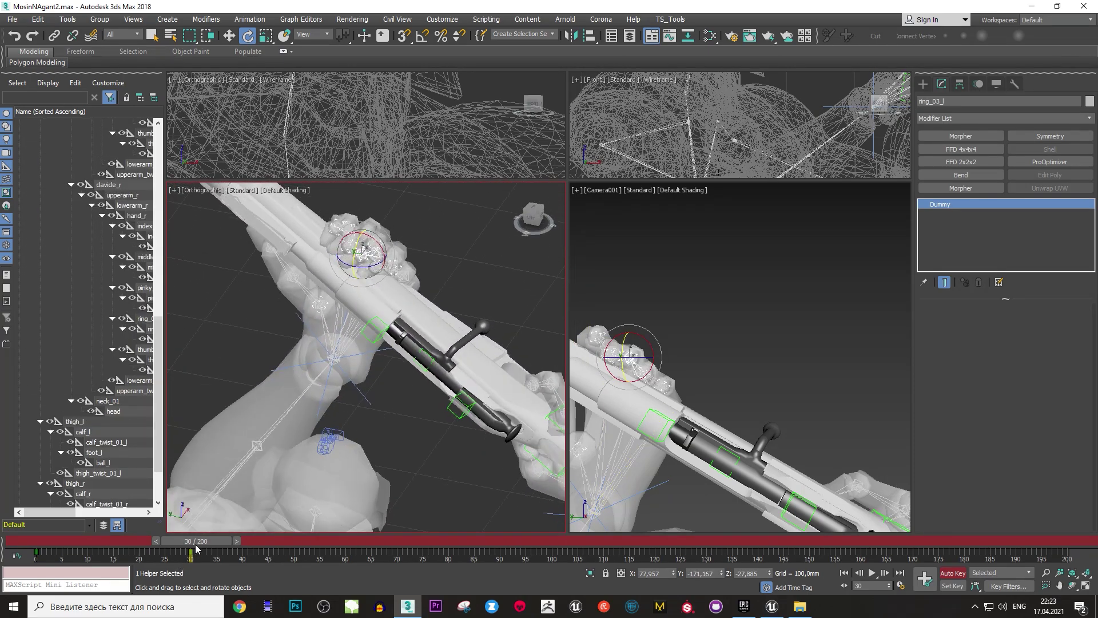
mouse_move(196, 546)
mouse_down()
mouse_move(123, 540)
mouse_move(206, 545)
mouse_move(195, 548)
mouse_up()
drag(184, 543, 36, 551)
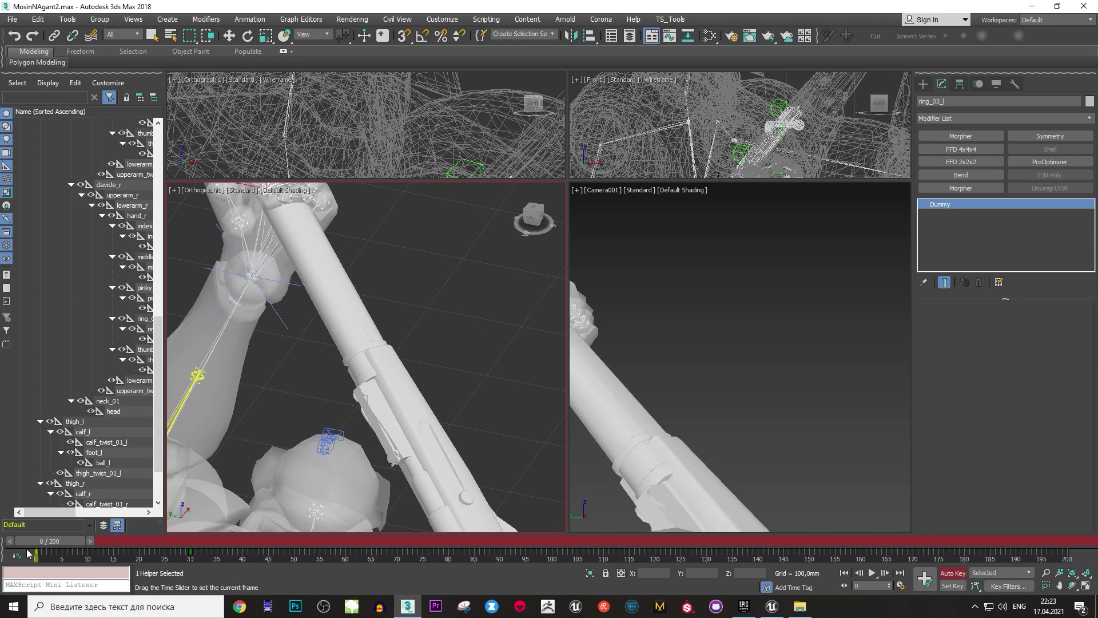
Play the reload from frame 0, stopping around frame 33, and step through the frames.
key(e)
click(872, 572)
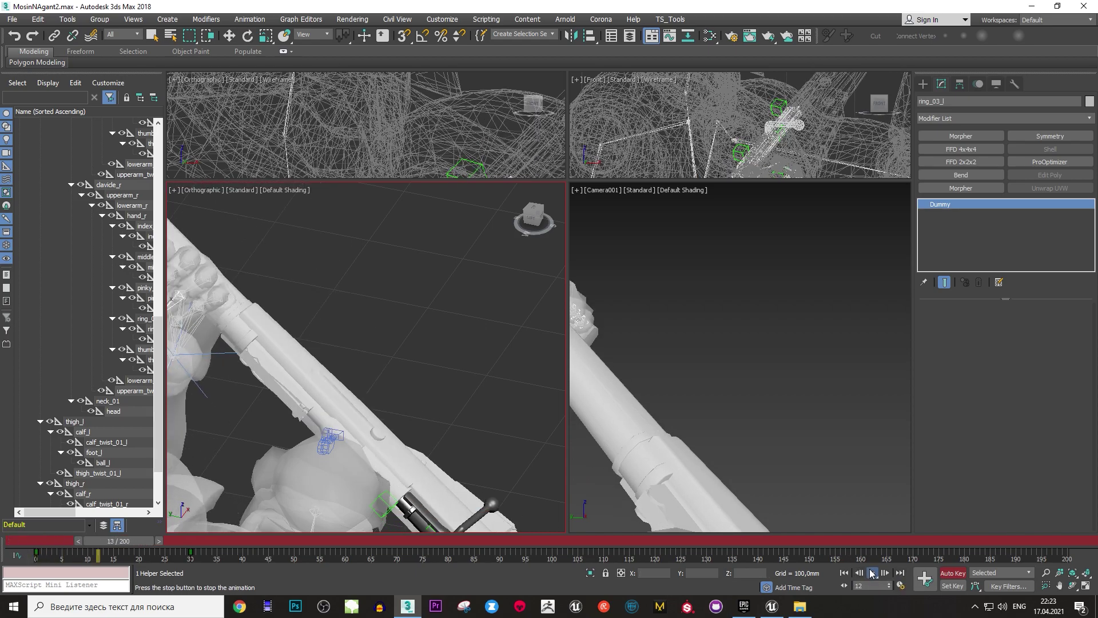
click(872, 572)
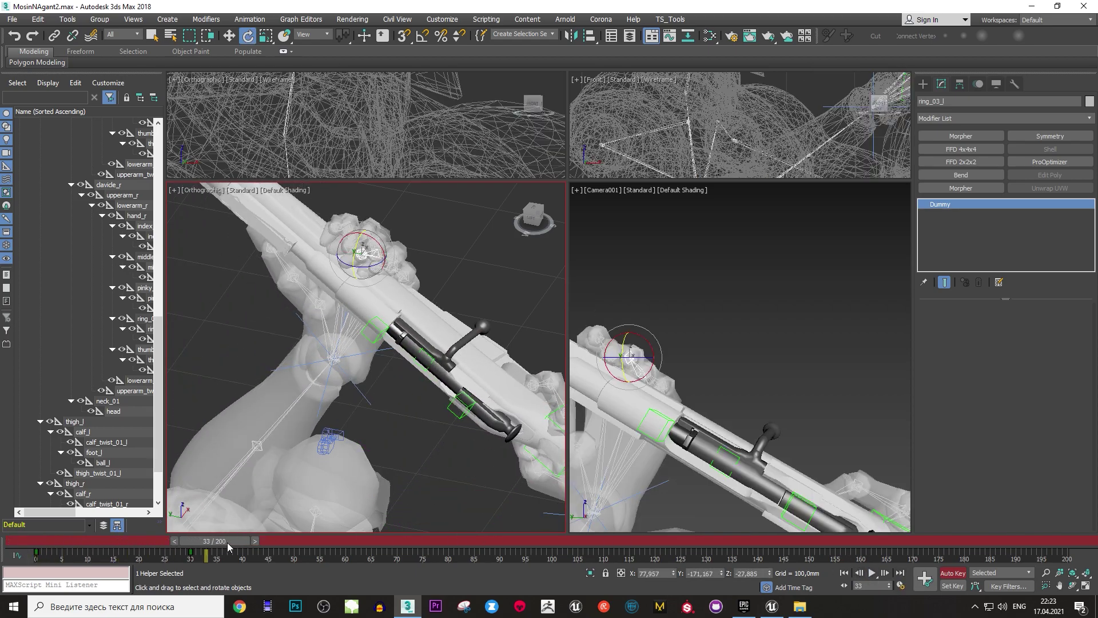
mouse_move(228, 546)
mouse_down()
mouse_move(21, 543)
mouse_move(112, 542)
mouse_up()
At frame 15, slide IK Chain002 along X and scrub to frame 19 to check.
key(e)
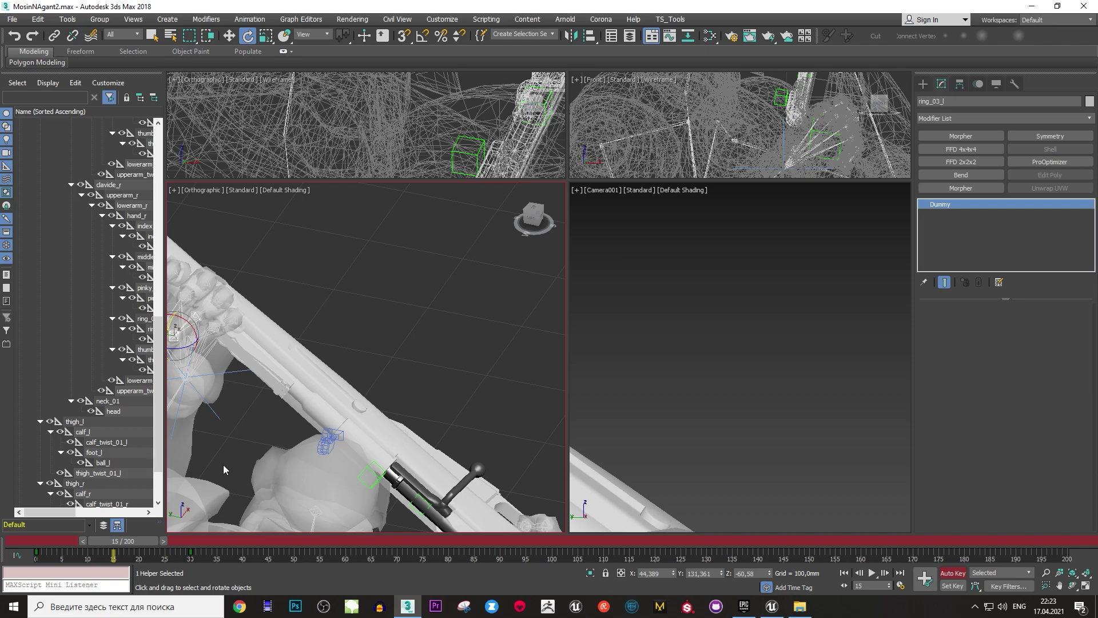
click(306, 398)
key(w)
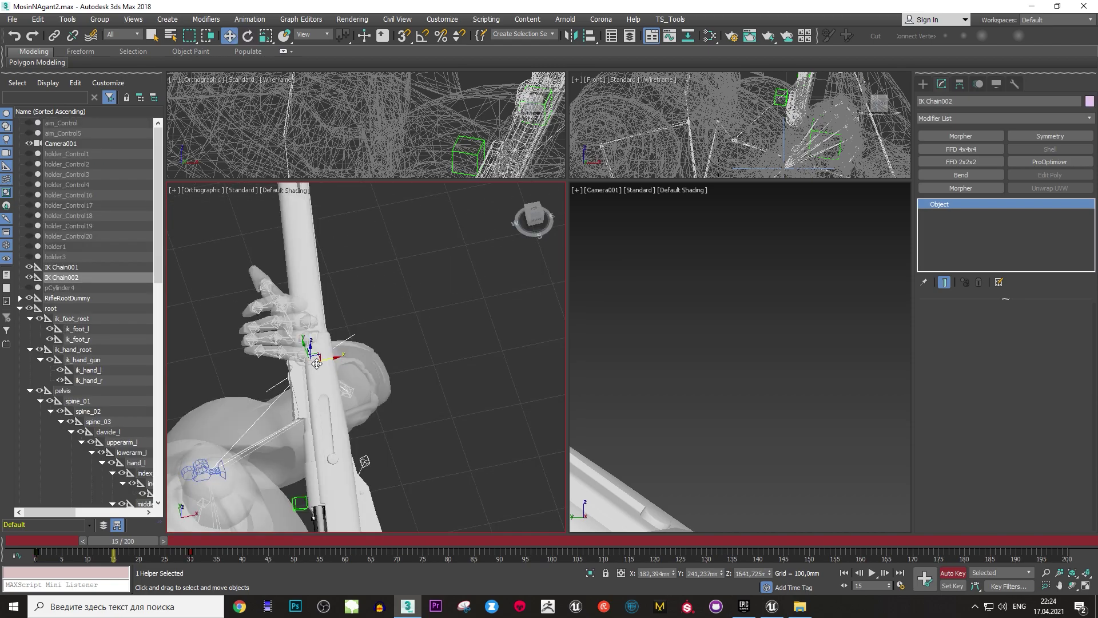
mouse_move(306, 398)
alt+middle_down()
mouse_move(324, 361)
mouse_move(210, 309)
mouse_move(423, 302)
mouse_move(390, 318)
mouse_move(202, 510)
alt+middle_up()
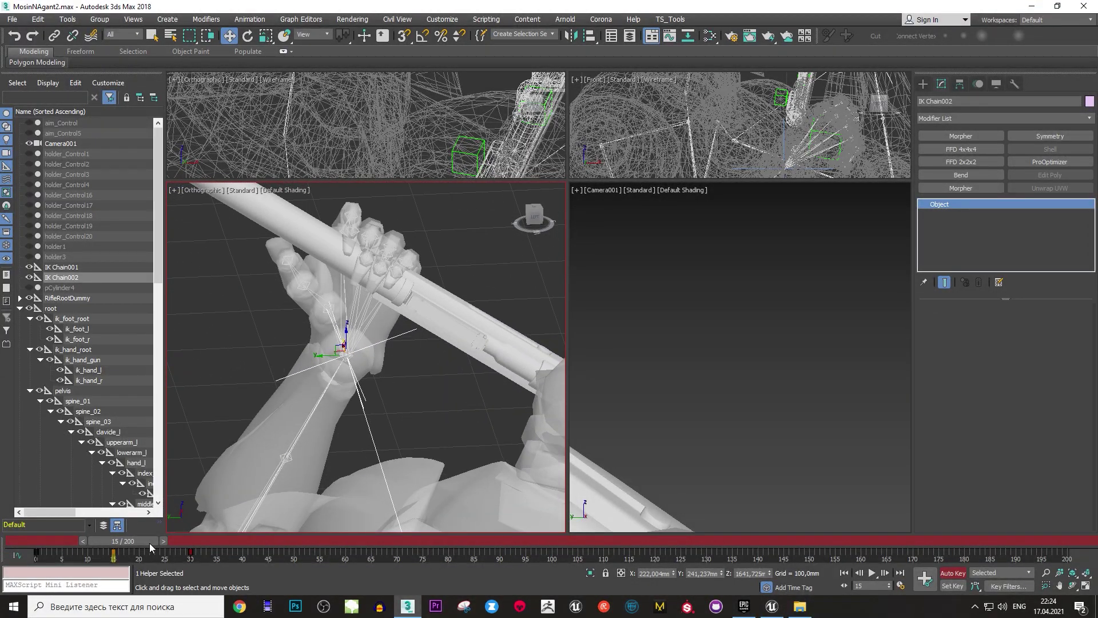
mouse_move(150, 543)
mouse_down()
mouse_move(200, 544)
mouse_move(147, 542)
mouse_up()
key(w)
mouse_move(303, 338)
alt+middle_down()
mouse_move(230, 341)
mouse_move(376, 381)
alt+middle_up()
drag(365, 355, 400, 348)
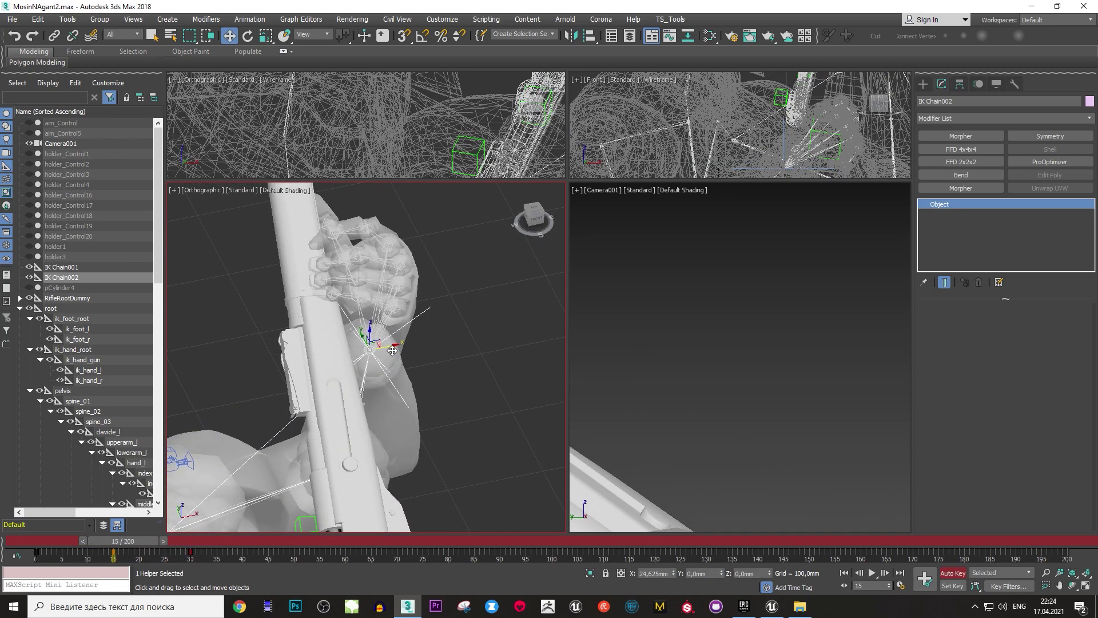
mouse_move(133, 541)
mouse_down()
mouse_move(194, 538)
mouse_move(87, 527)
mouse_move(218, 526)
mouse_up()
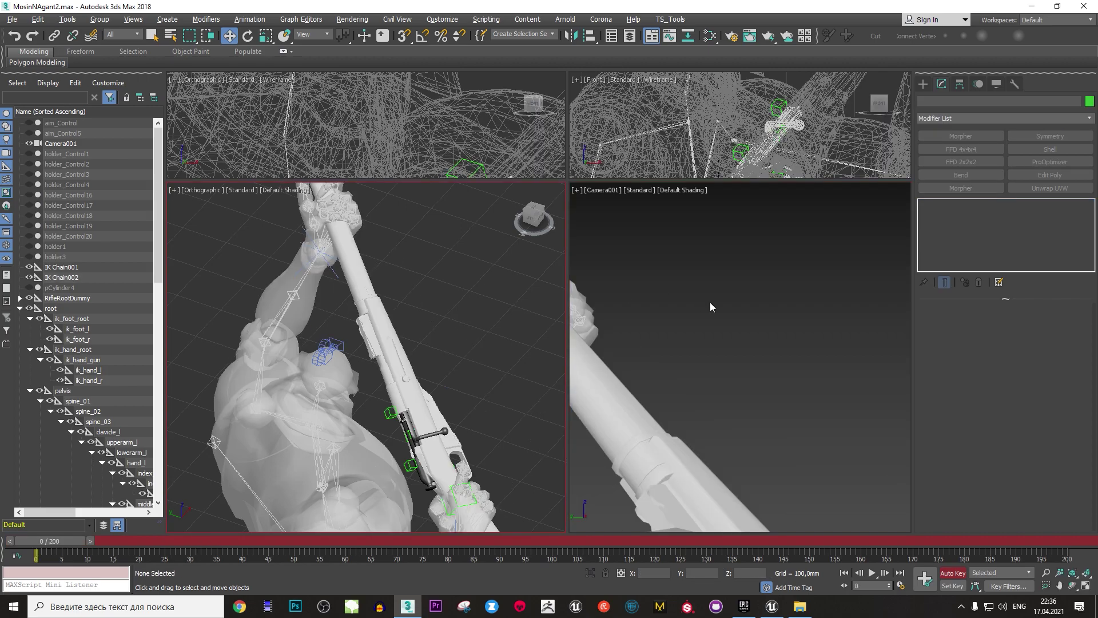
click(870, 572)
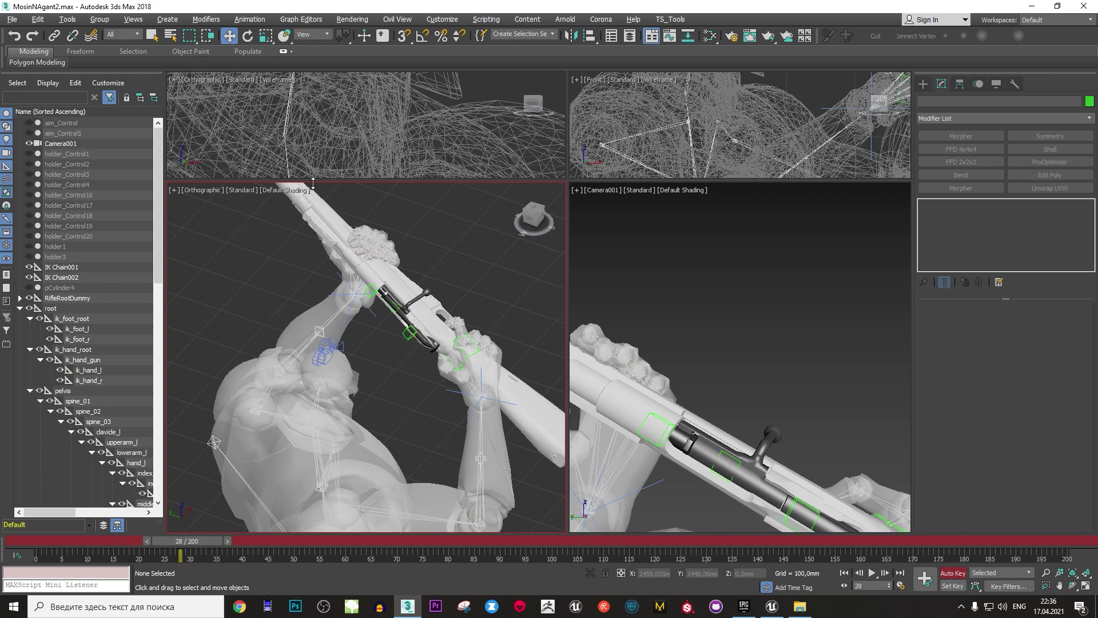
click(592, 255)
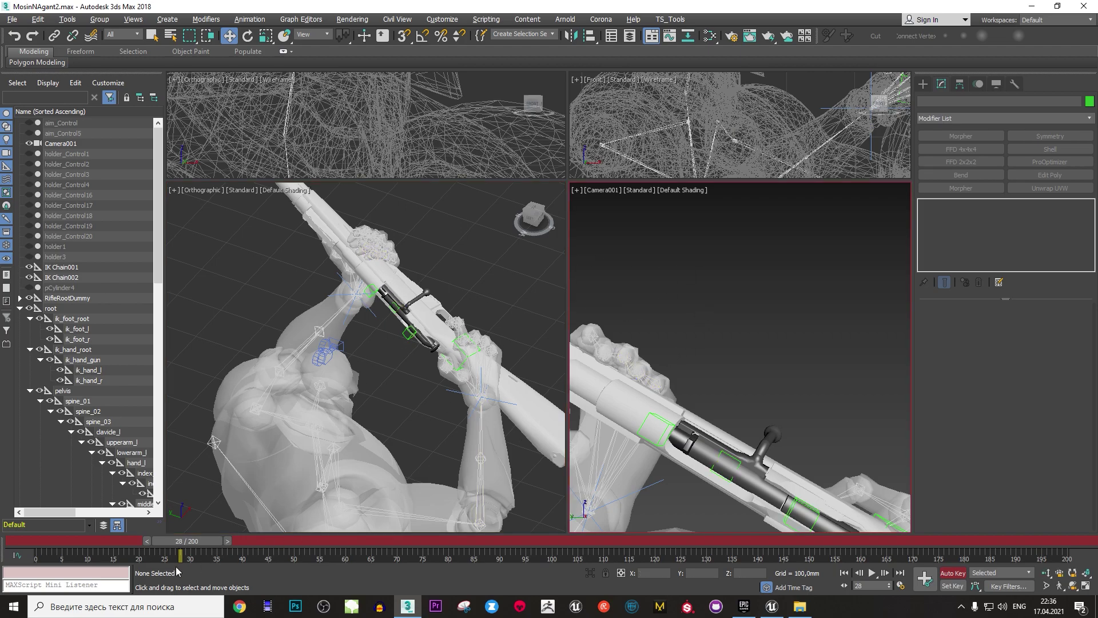
drag(176, 544, 36, 545)
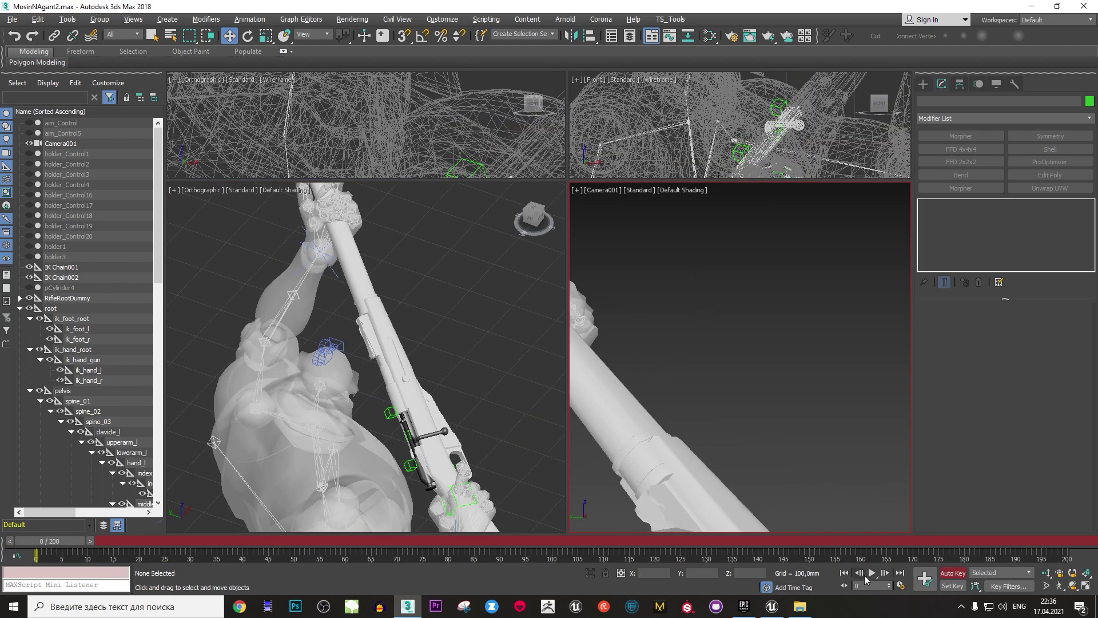
click(870, 572)
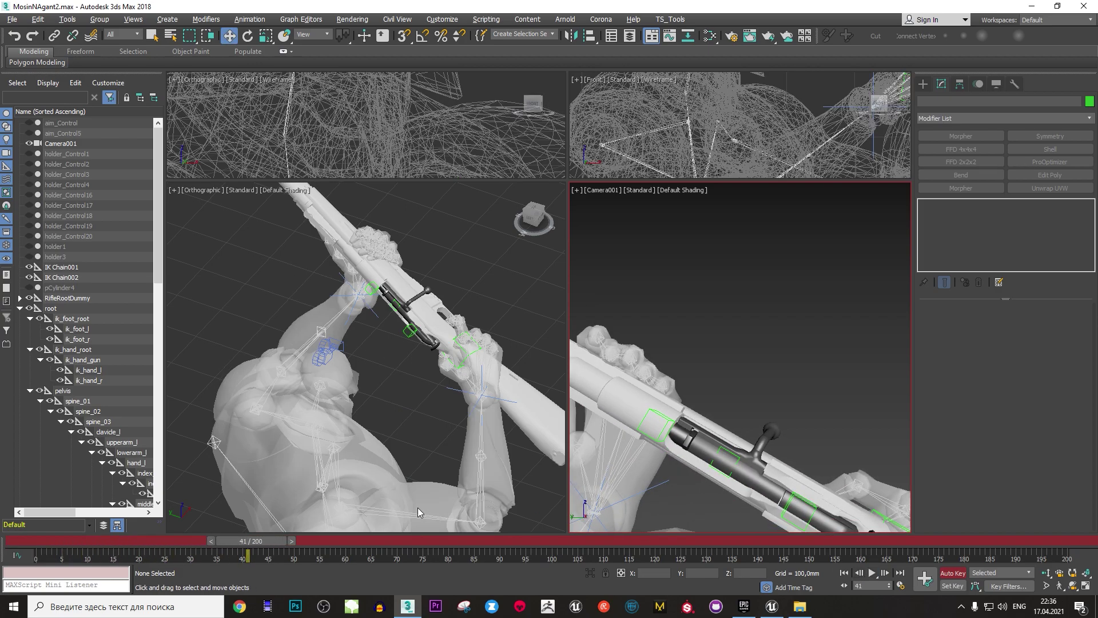
mouse_move(247, 541)
mouse_down()
mouse_move(71, 537)
mouse_move(201, 540)
mouse_up()
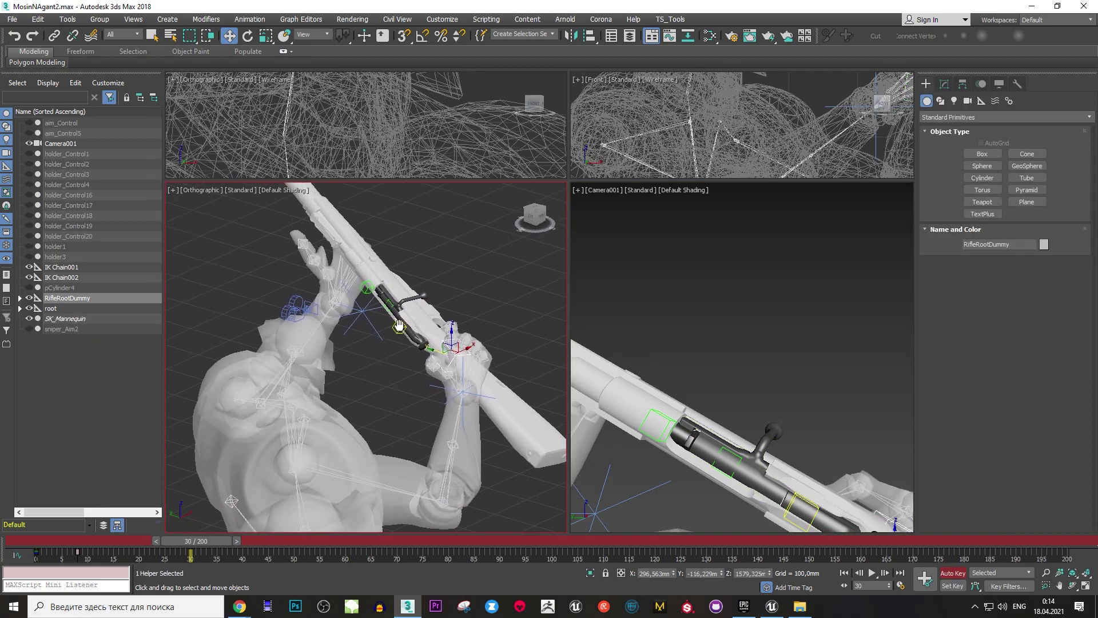
click(466, 397)
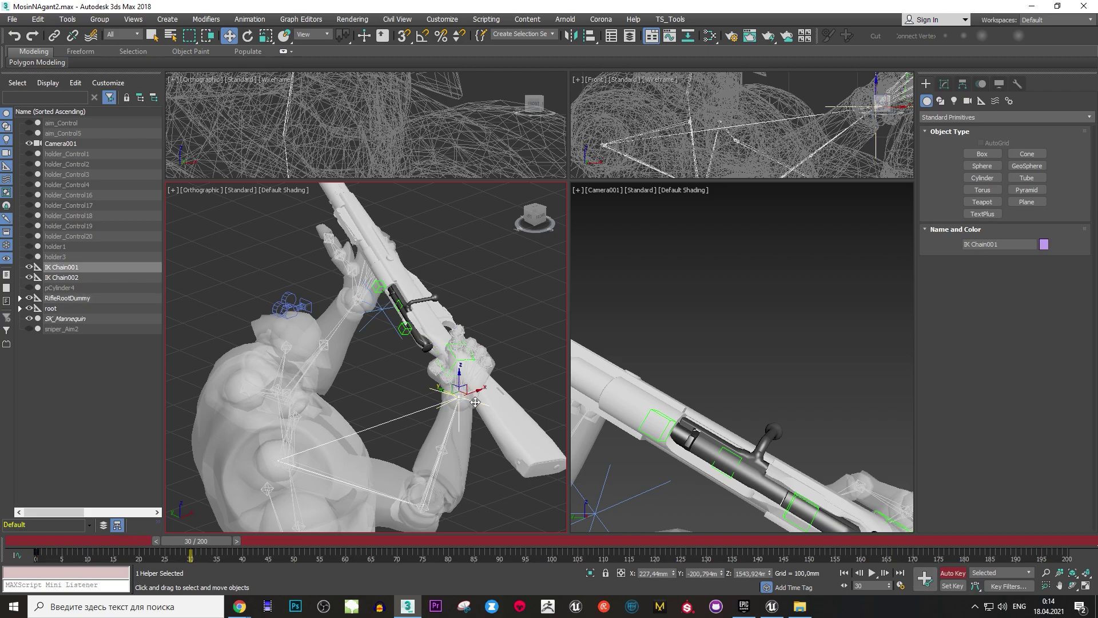
mouse_move(472, 401)
alt+middle_down()
mouse_move(486, 377)
mouse_move(437, 397)
alt+middle_up()
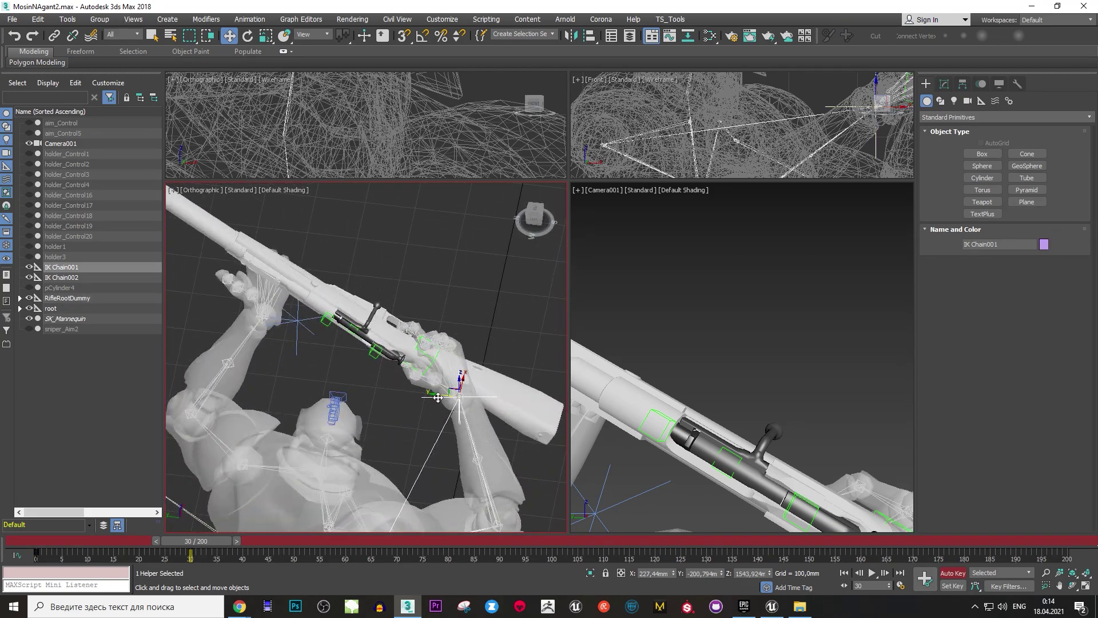
drag(437, 397, 480, 391)
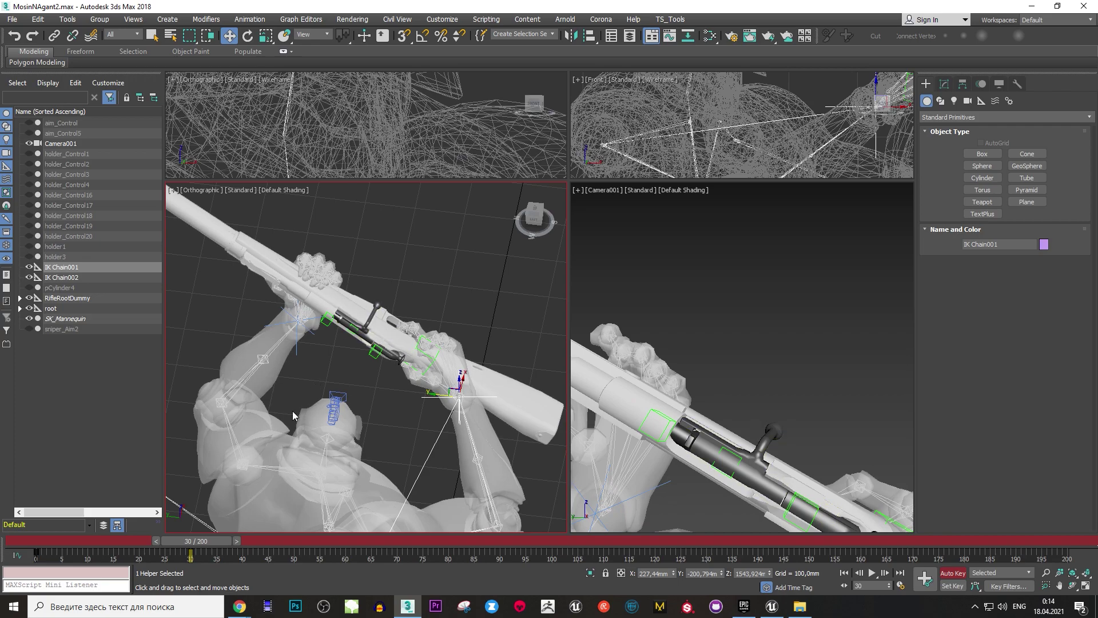
mouse_move(213, 544)
mouse_down()
mouse_move(265, 529)
mouse_move(213, 535)
mouse_up()
Link RifleRootDummy to World at frame 31 using Link Params in the Motion panel.
click(423, 353)
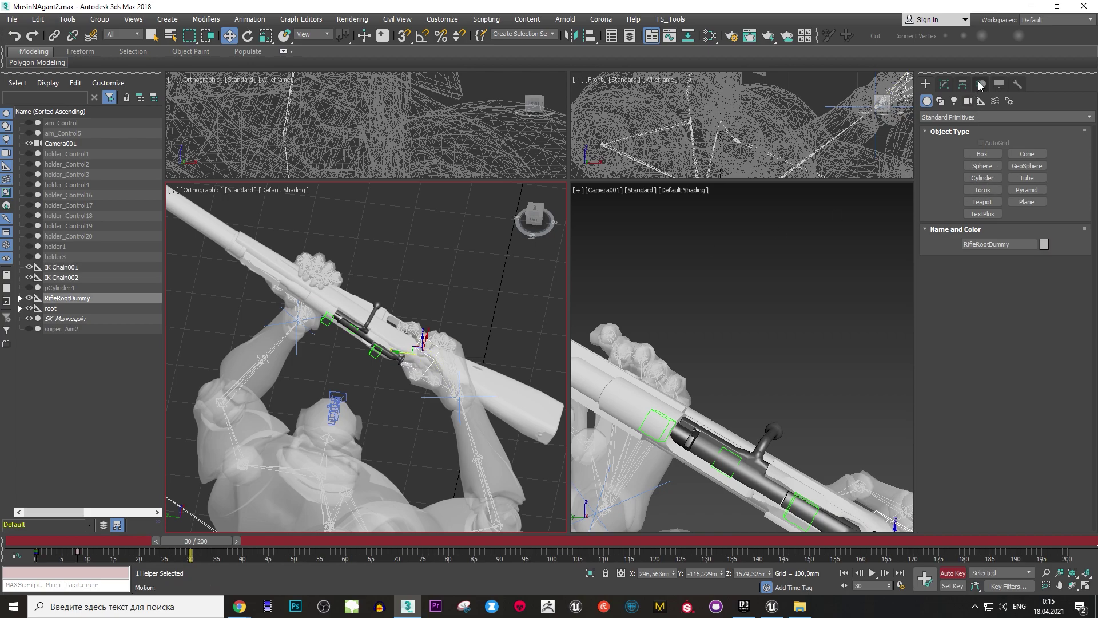
click(980, 84)
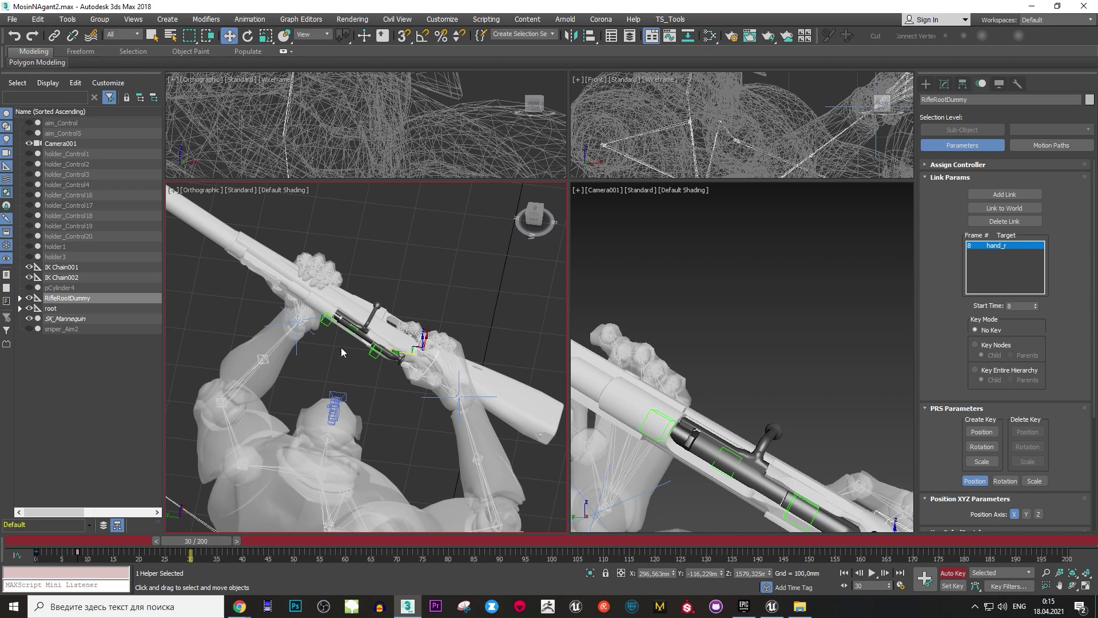
mouse_move(200, 548)
mouse_down()
mouse_move(53, 553)
mouse_move(197, 543)
mouse_up()
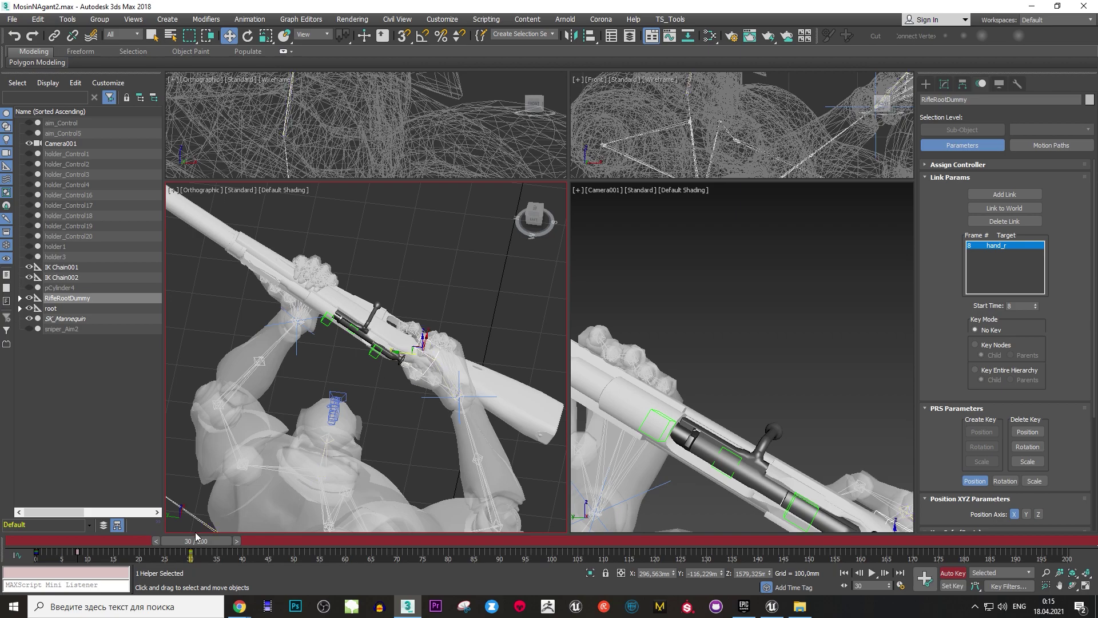
drag(196, 537, 202, 540)
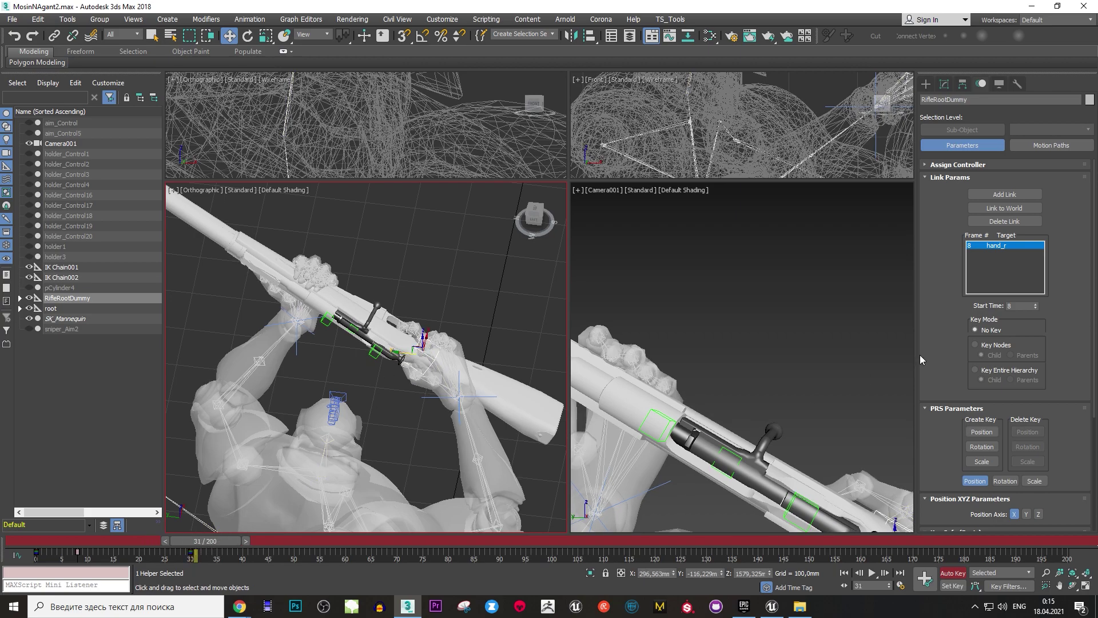
click(1004, 210)
mouse_move(194, 541)
mouse_down()
mouse_move(107, 544)
mouse_move(222, 543)
mouse_up()
Slide IK Chain001 along the rifle at frame 36 and review the hand motion.
key(w)
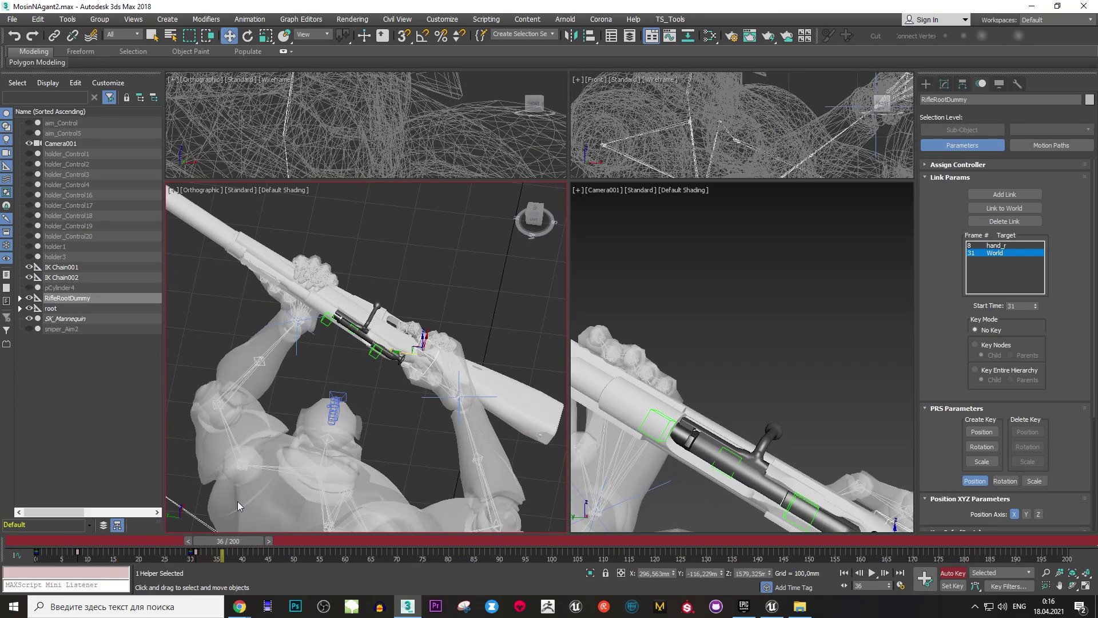
click(481, 394)
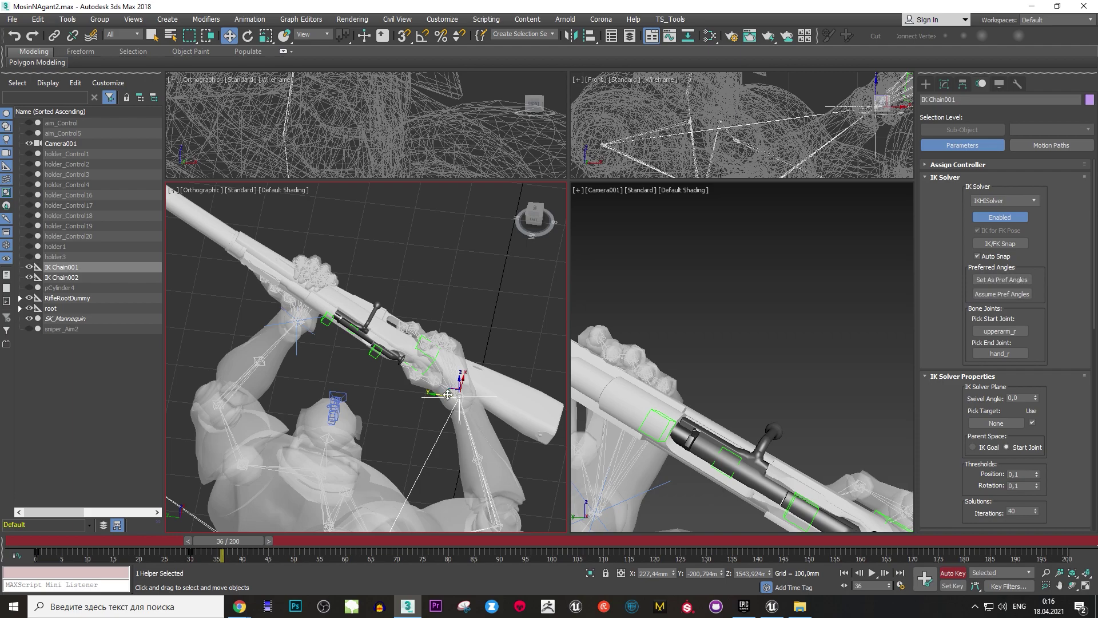
mouse_move(449, 394)
mouse_down()
mouse_move(494, 404)
mouse_move(411, 394)
mouse_up()
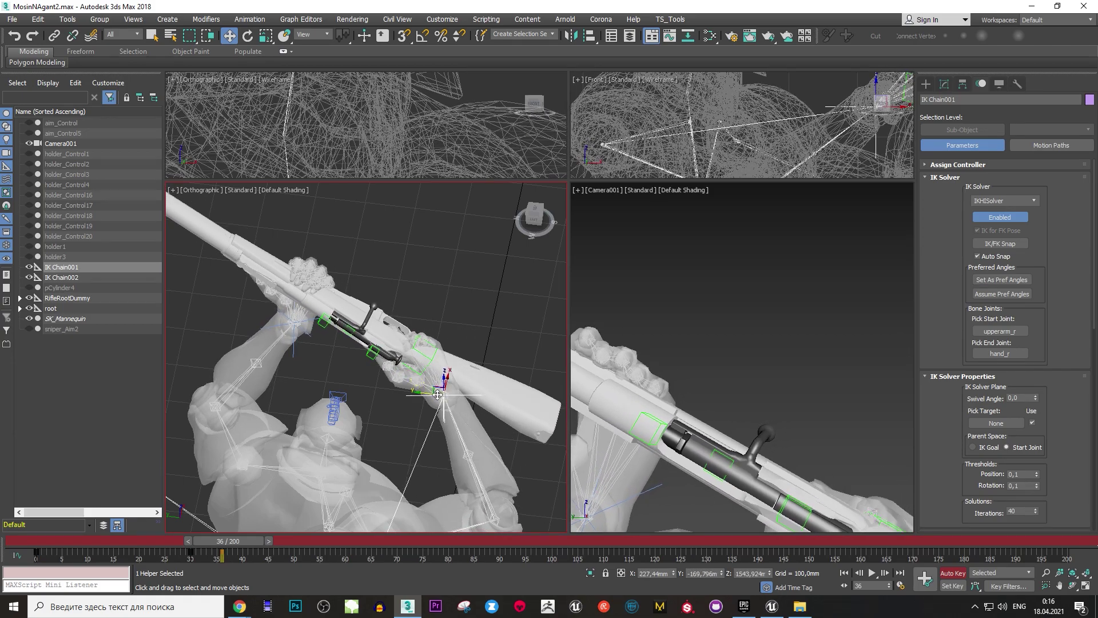
drag(412, 393, 459, 395)
drag(223, 545, 40, 532)
key(w)
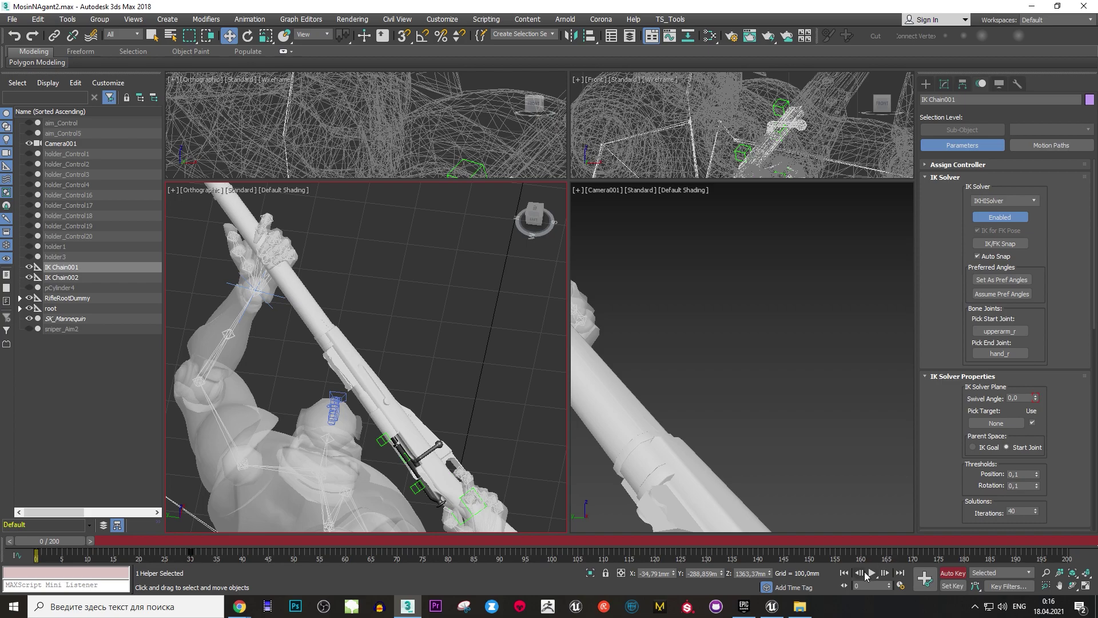
click(867, 574)
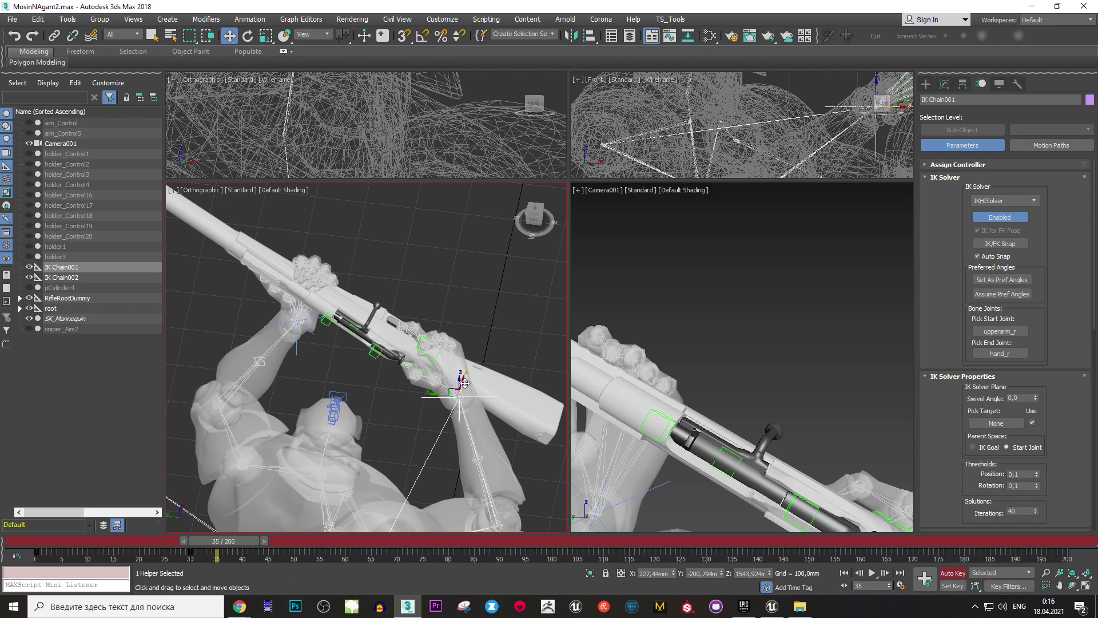
At frame 45, move IK Chain001 so the right hand slides back along the bolt.
scroll(383, 311, up, 4)
scroll(344, 338, up, 3)
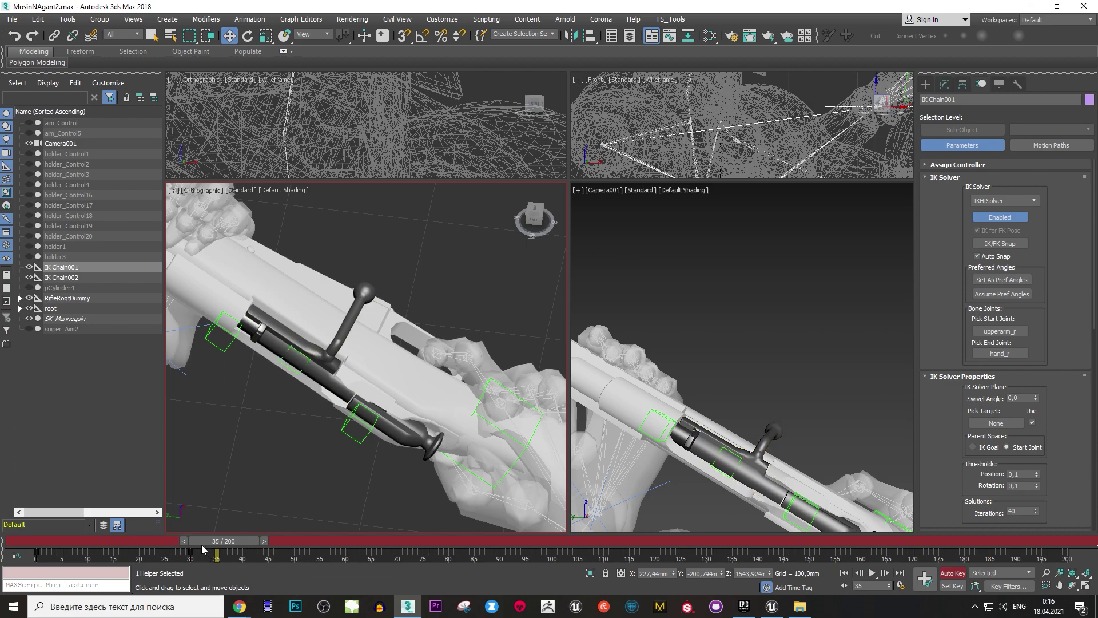
drag(203, 548, 280, 543)
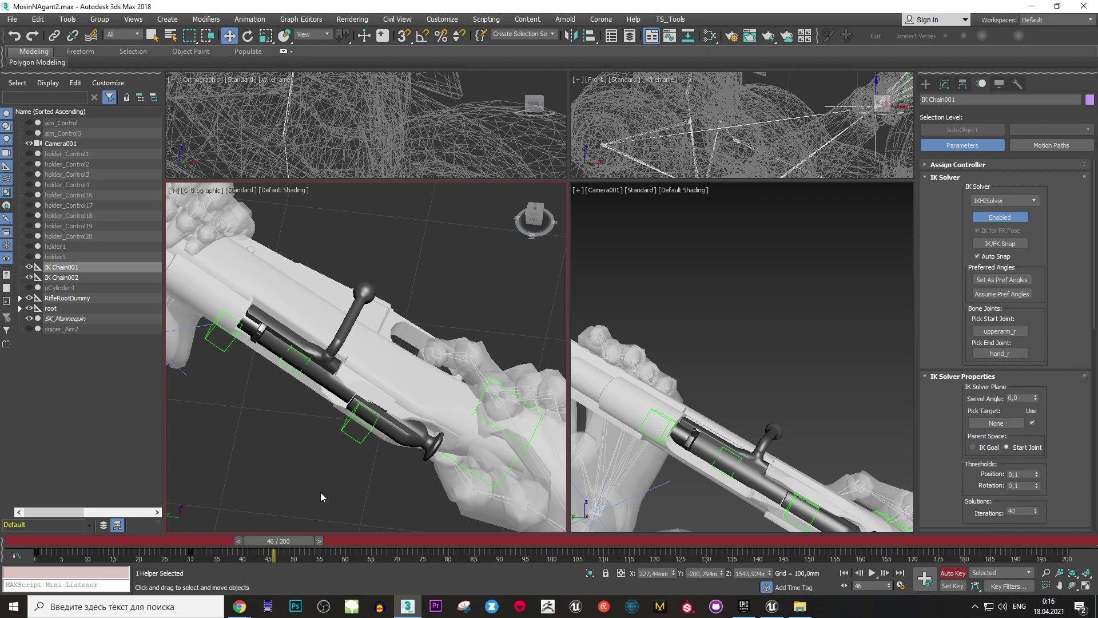
click(238, 541)
key(z)
drag(446, 387, 355, 343)
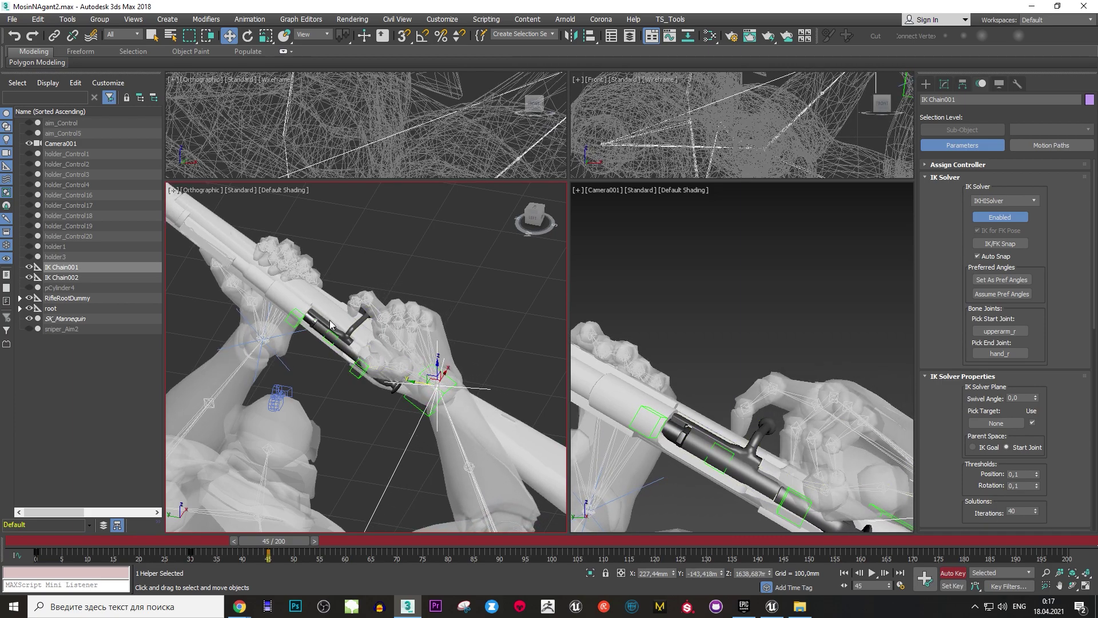
scroll(377, 342, up, 2)
alt+middle_drag(378, 342, 424, 386)
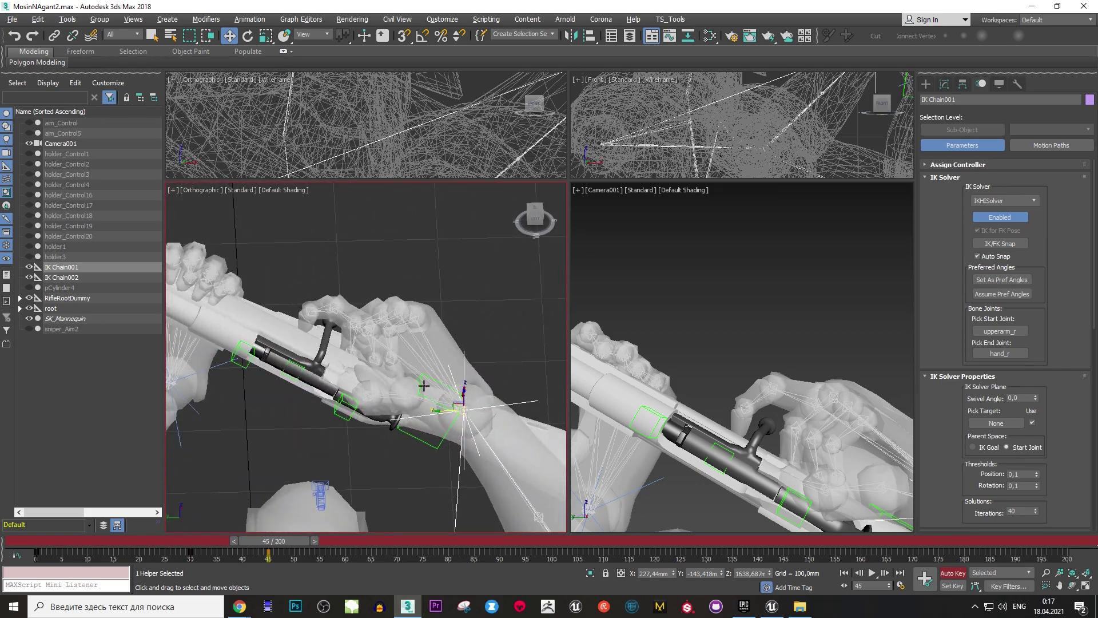
drag(444, 414, 393, 393)
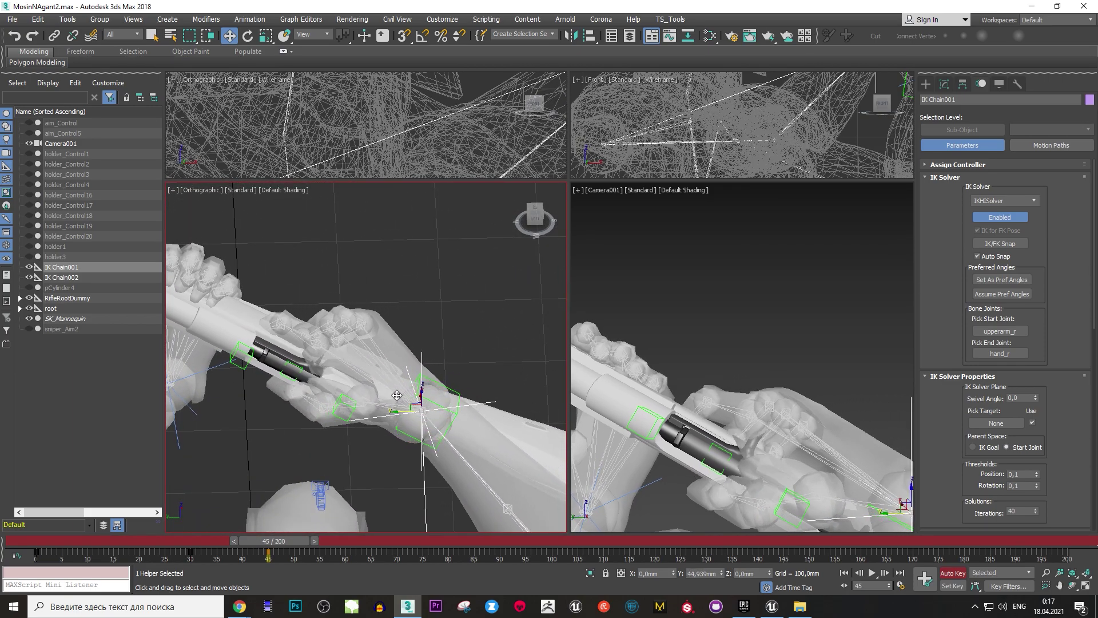
alt+middle_drag(393, 393, 421, 400)
drag(429, 389, 438, 397)
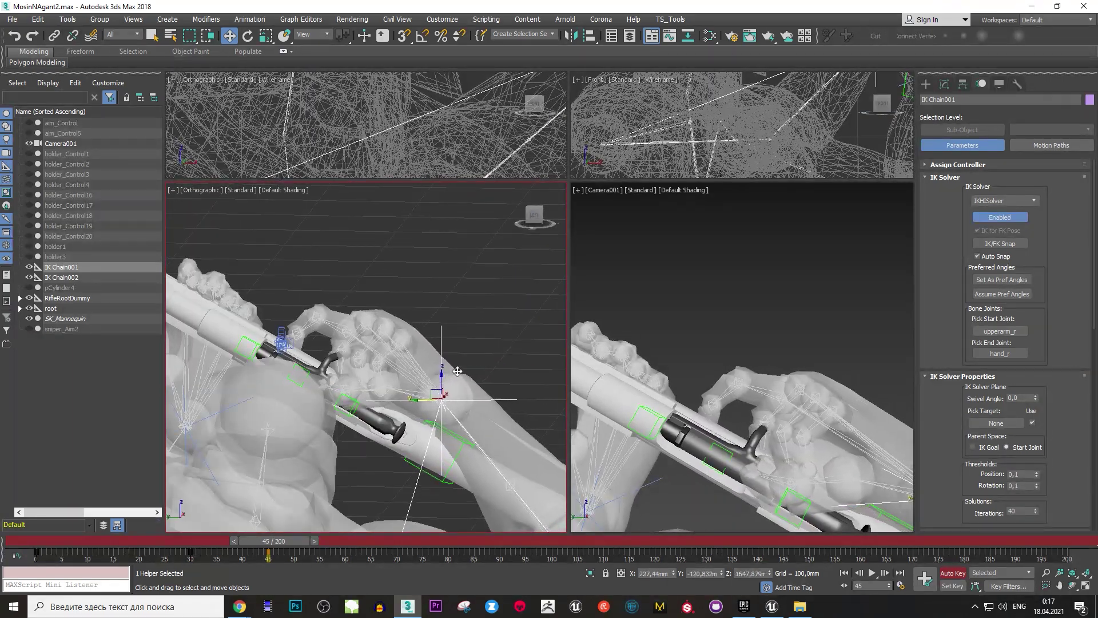
alt+middle_drag(437, 398, 416, 398)
mouse_move(273, 540)
mouse_down()
mouse_move(315, 540)
mouse_move(276, 543)
mouse_up()
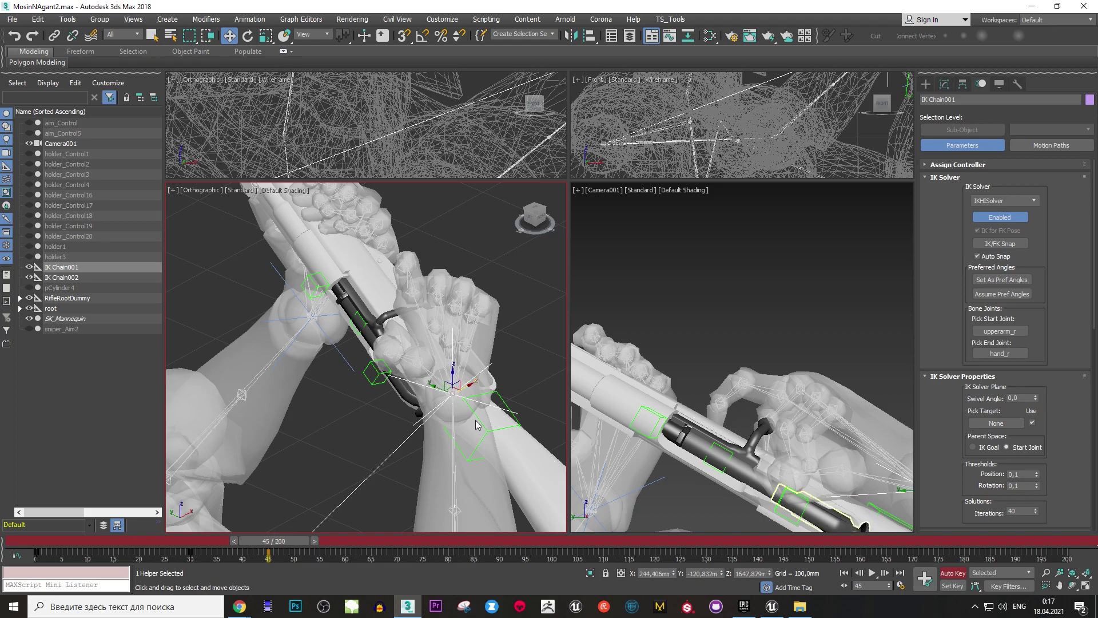
Nudge RifleRootDummy slightly to key its position at frame 45.
click(506, 426)
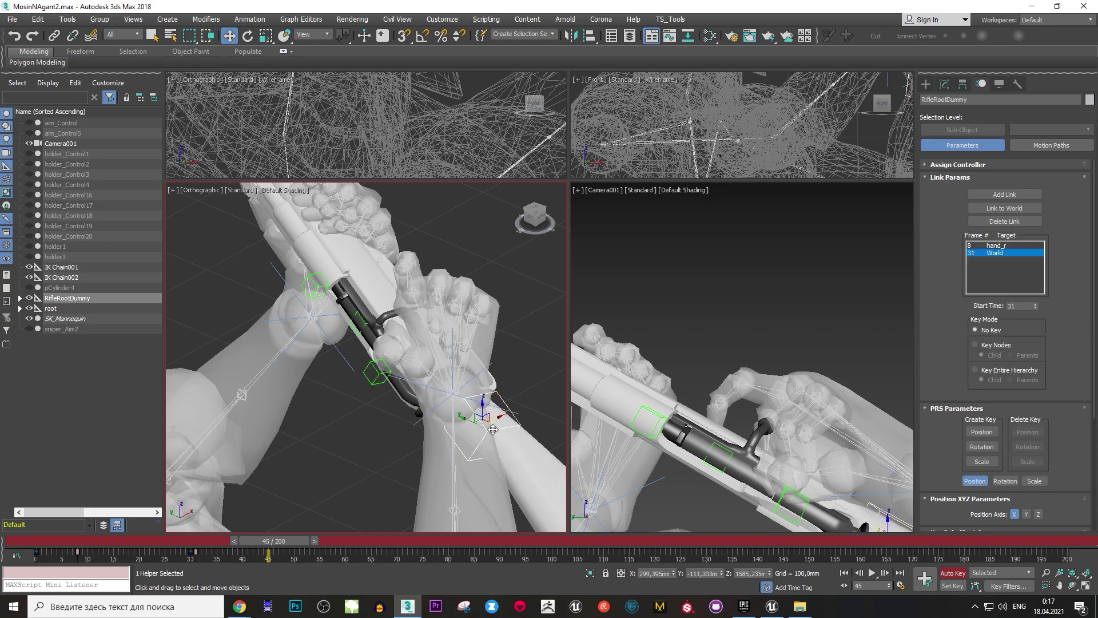
mouse_move(268, 545)
mouse_down()
mouse_move(195, 544)
mouse_move(268, 544)
mouse_up()
alt+middle_drag(301, 438, 386, 435)
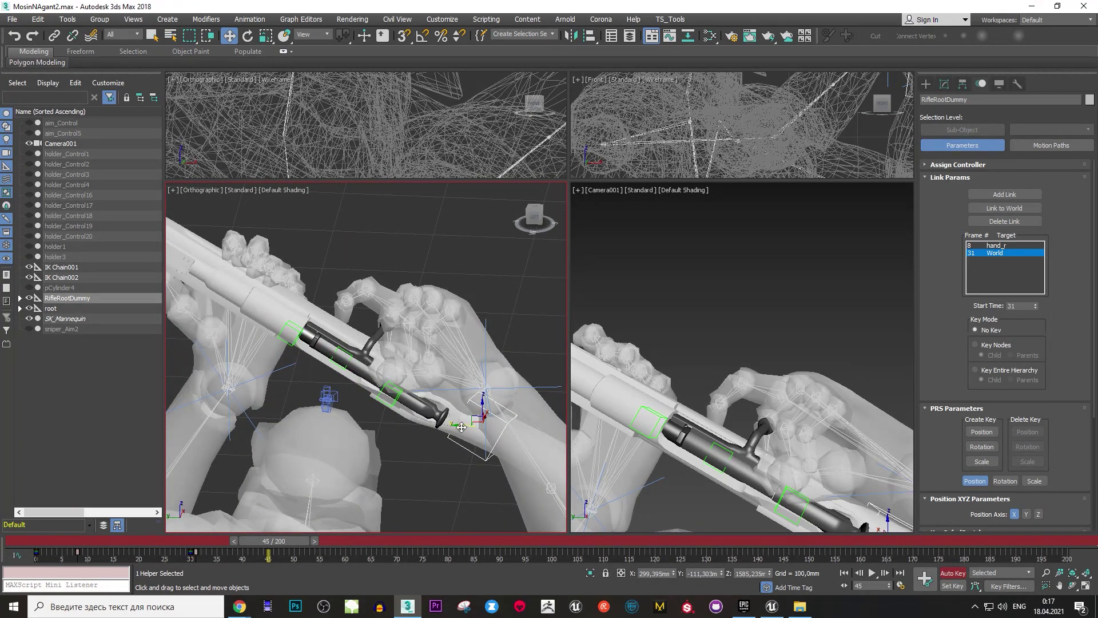
drag(460, 427, 338, 450)
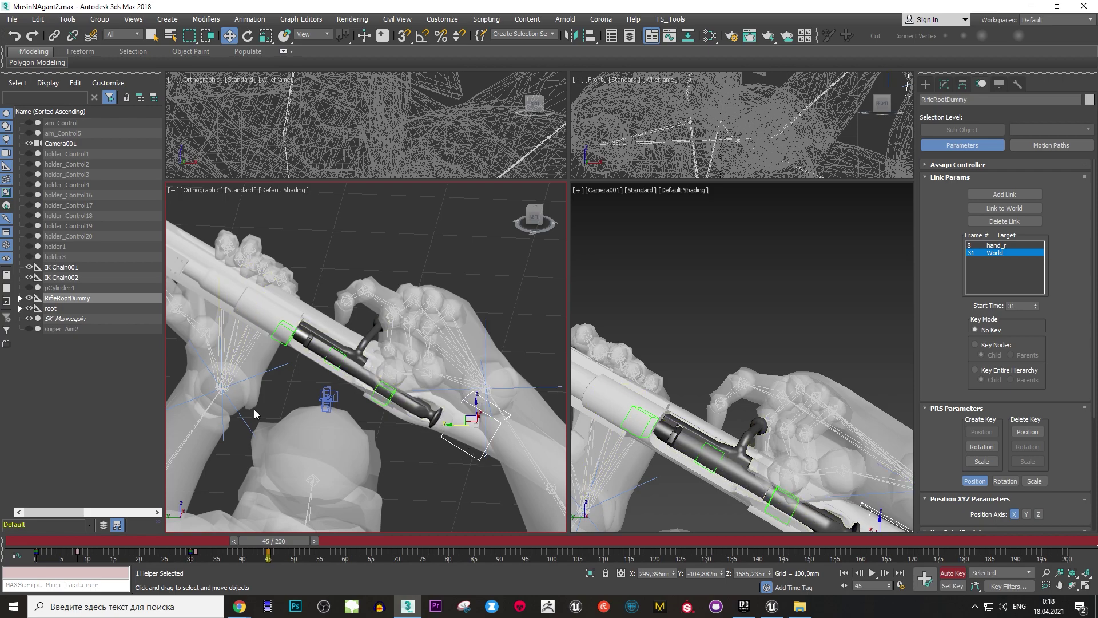
click(507, 389)
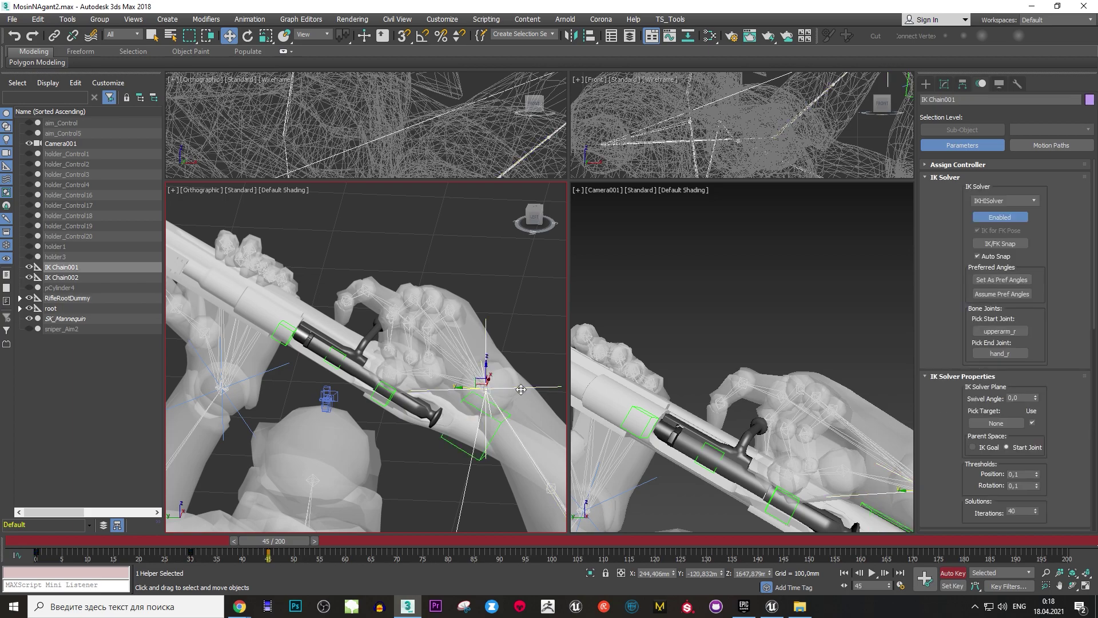
Twist lowerarm_twist_01_r about -17° in Local space and key the twist at frame 45.
mouse_move(486, 401)
alt+middle_down()
mouse_move(331, 445)
mouse_move(385, 292)
alt+middle_up()
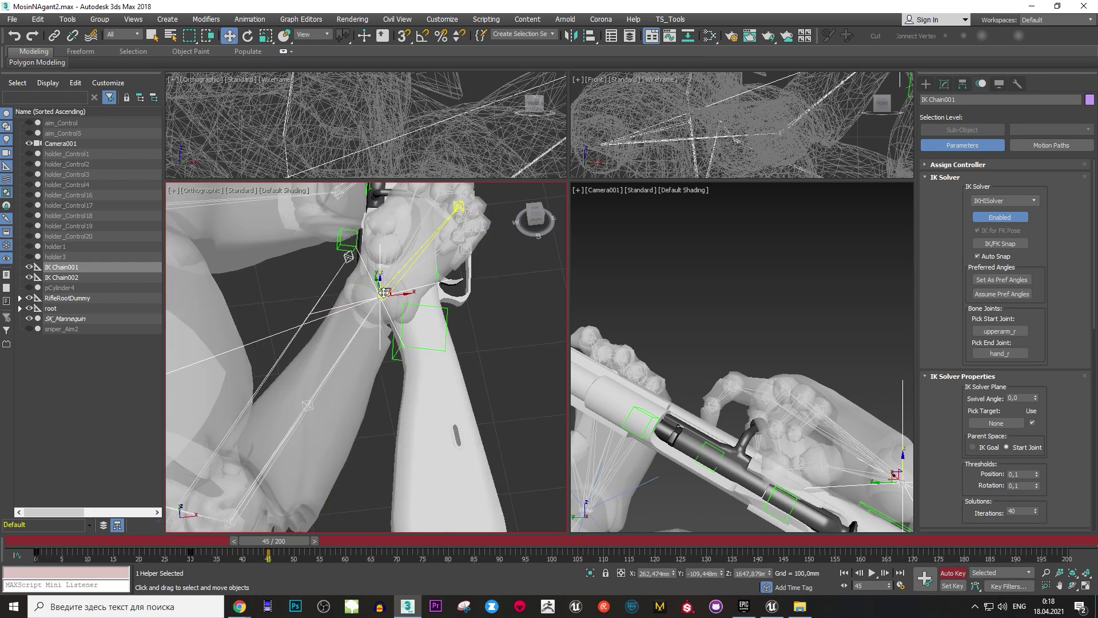
click(306, 406)
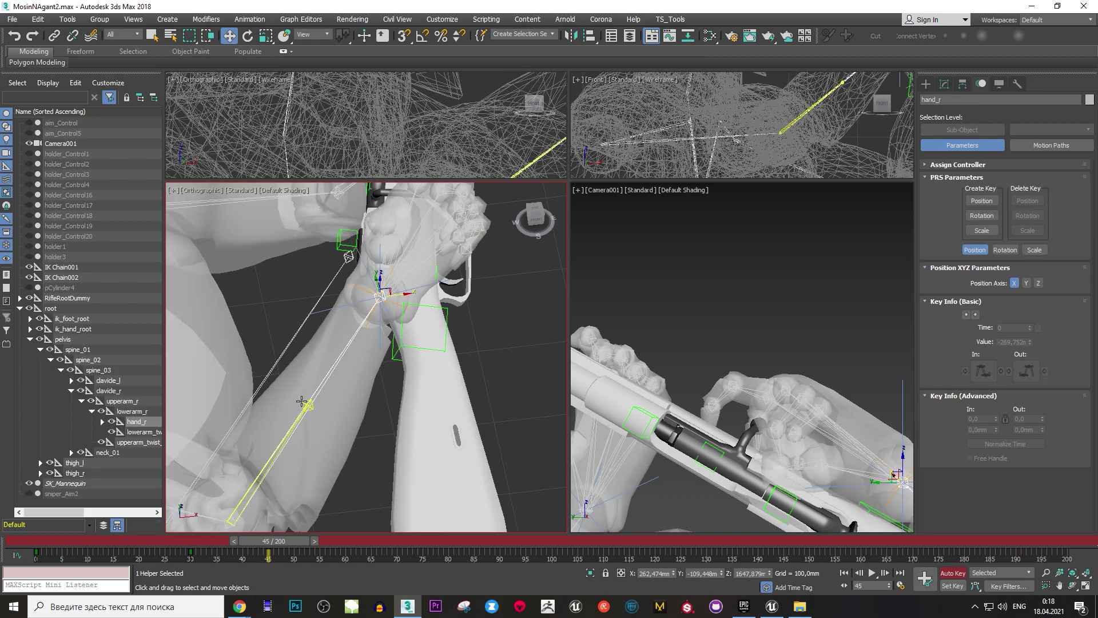
click(301, 400)
key(e)
click(311, 34)
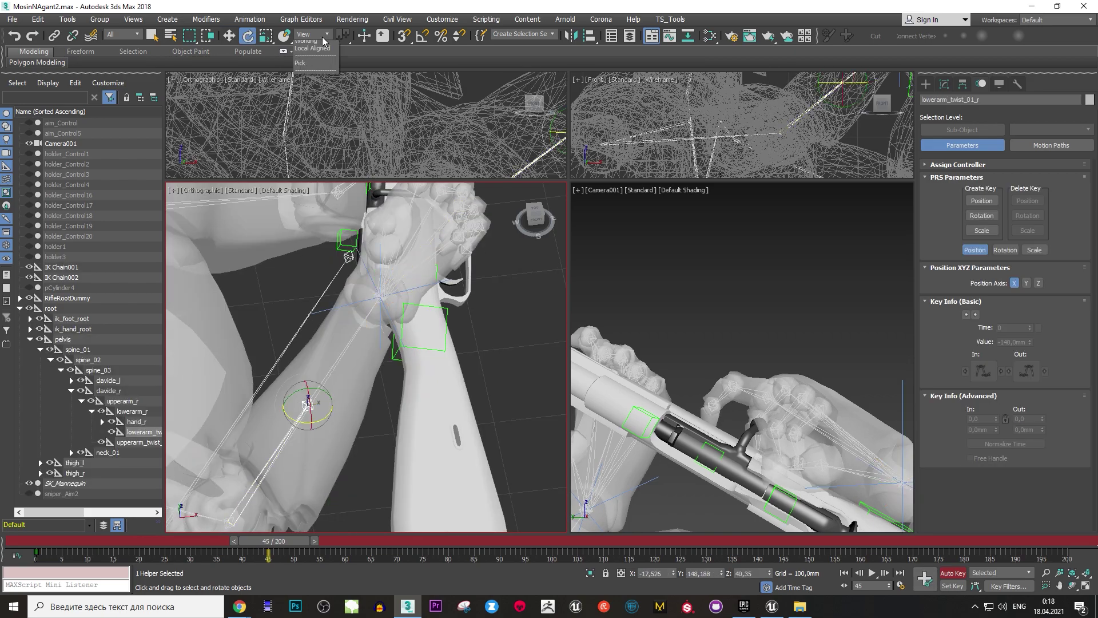
click(307, 74)
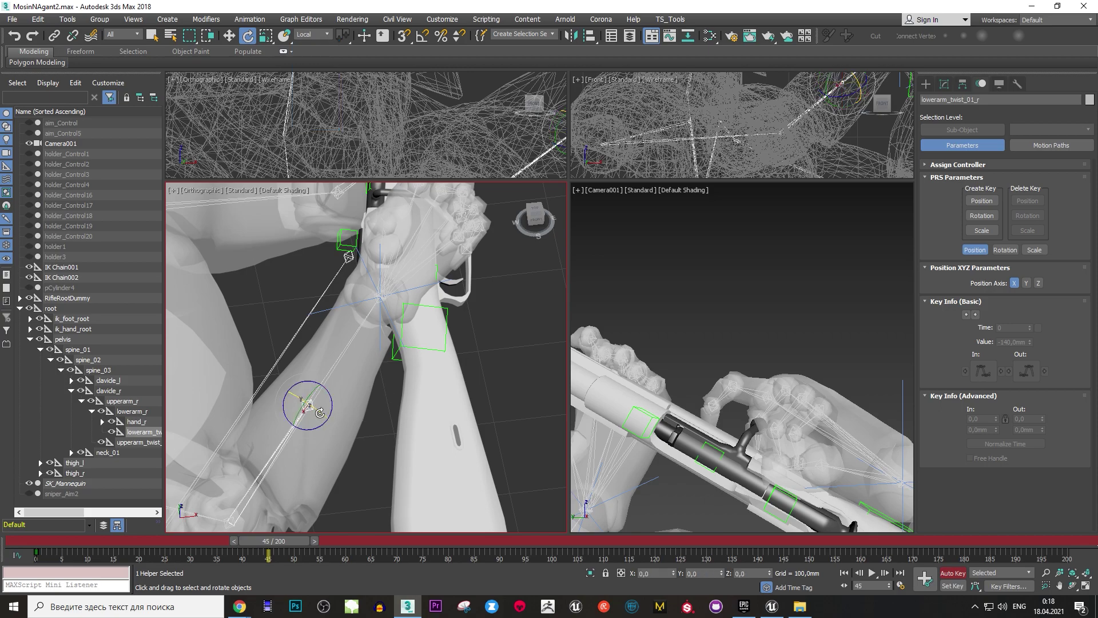
drag(323, 414, 364, 435)
drag(266, 544, 195, 552)
key(e)
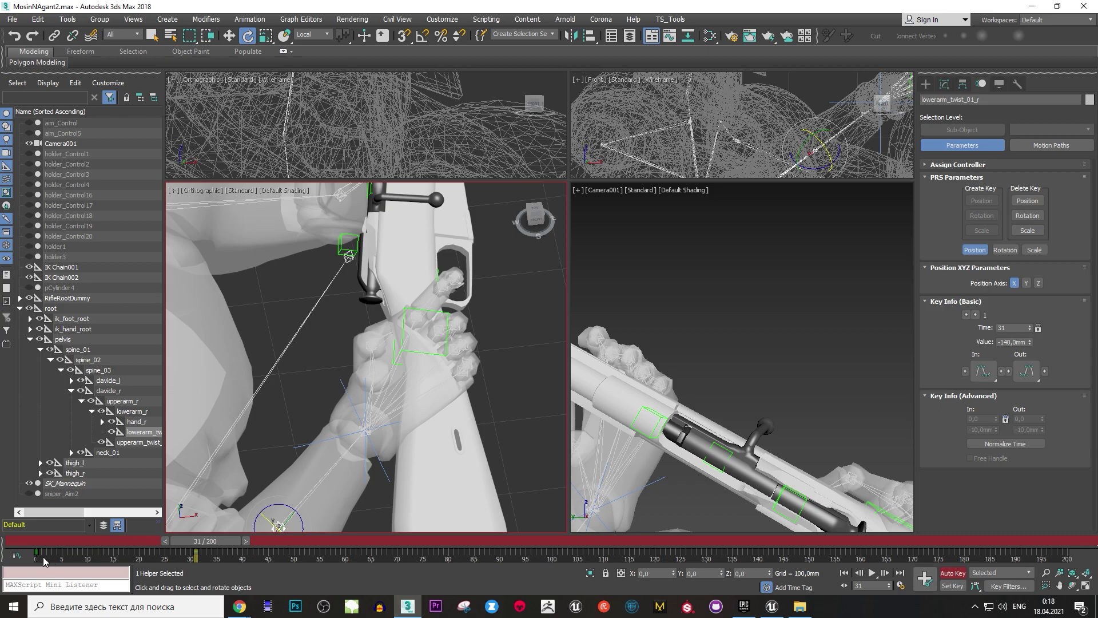
click(271, 542)
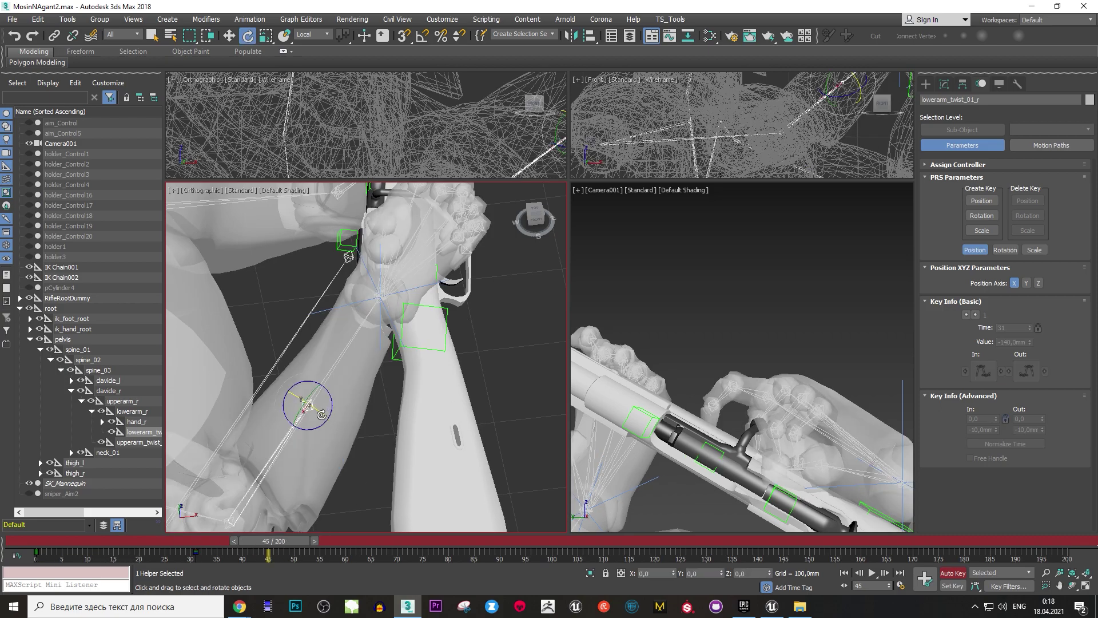
drag(321, 414, 411, 271)
Tilt the hand_r bone about -10 degrees.
click(382, 294)
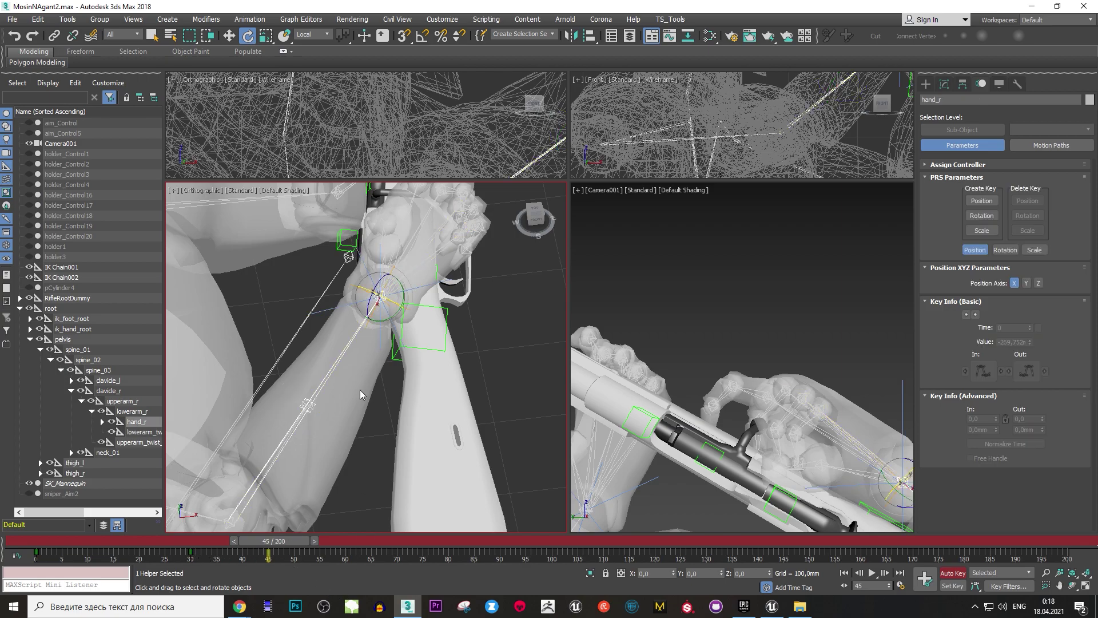
middle_drag(435, 332, 397, 437)
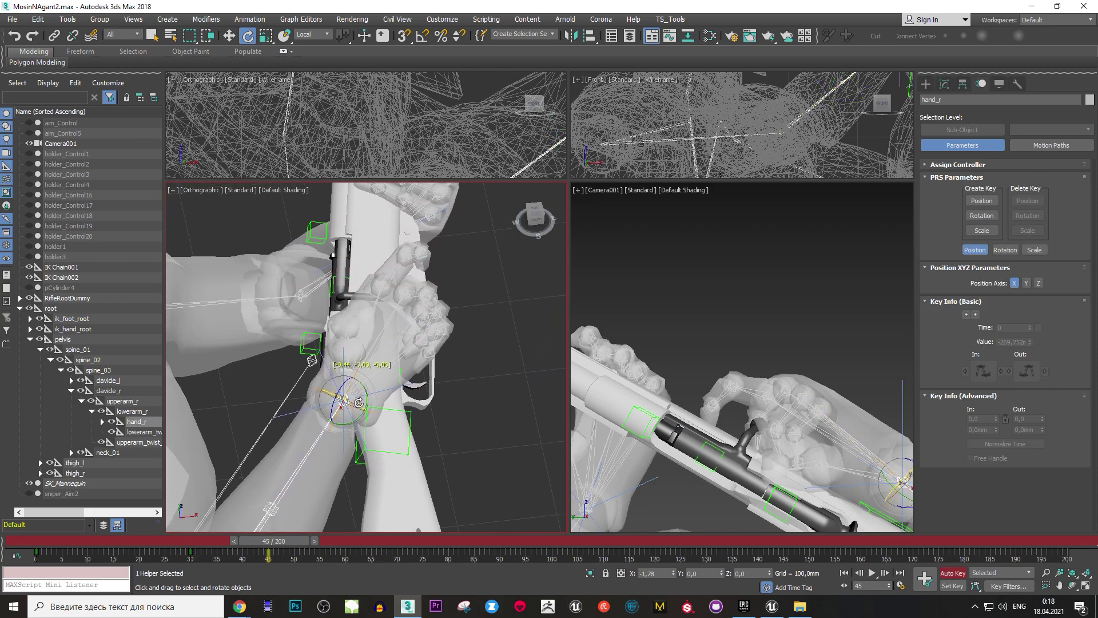
drag(366, 395, 368, 403)
At frame 31, rotate the hand_r bone to reposition the right hand on the rifle.
scroll(366, 355, up, 3)
click(440, 355)
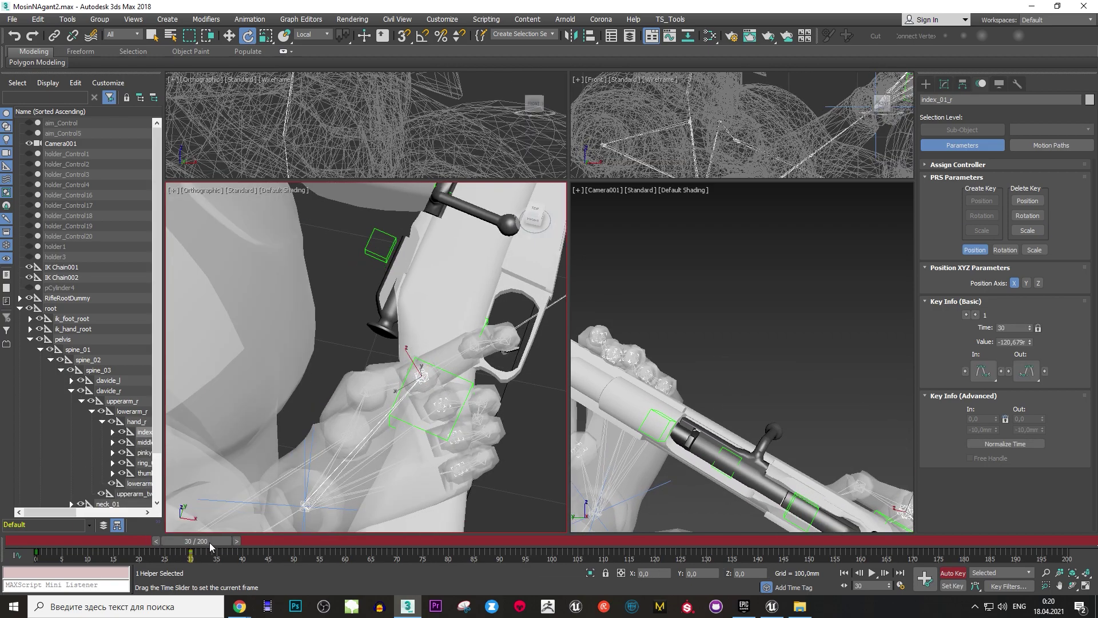
mouse_move(273, 540)
mouse_down()
mouse_move(221, 542)
mouse_move(239, 542)
mouse_up()
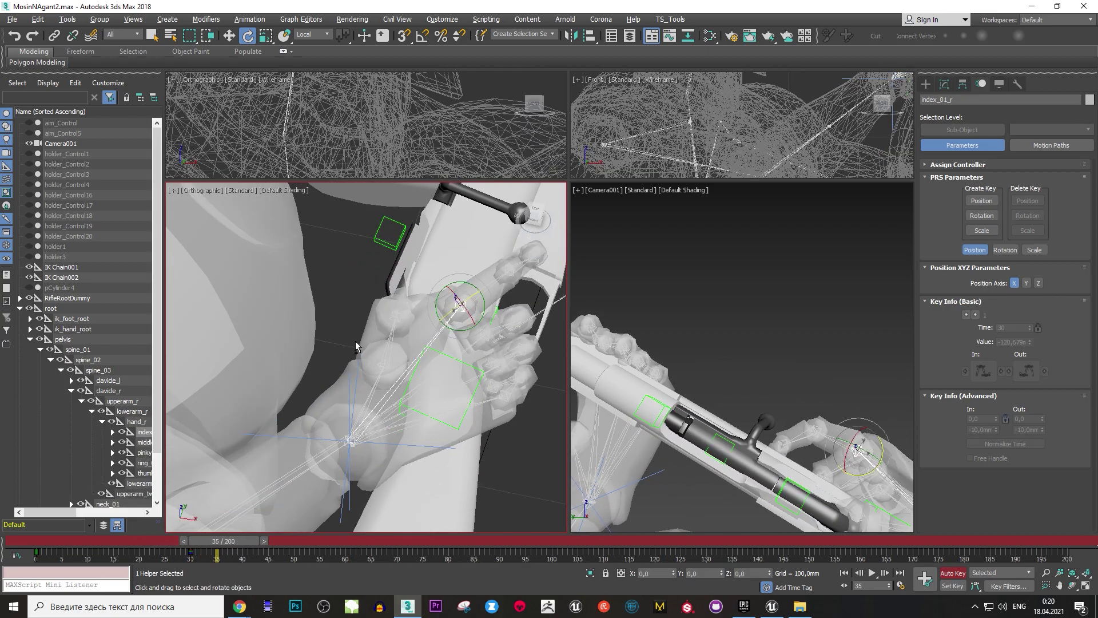
alt+middle_drag(351, 324, 415, 390)
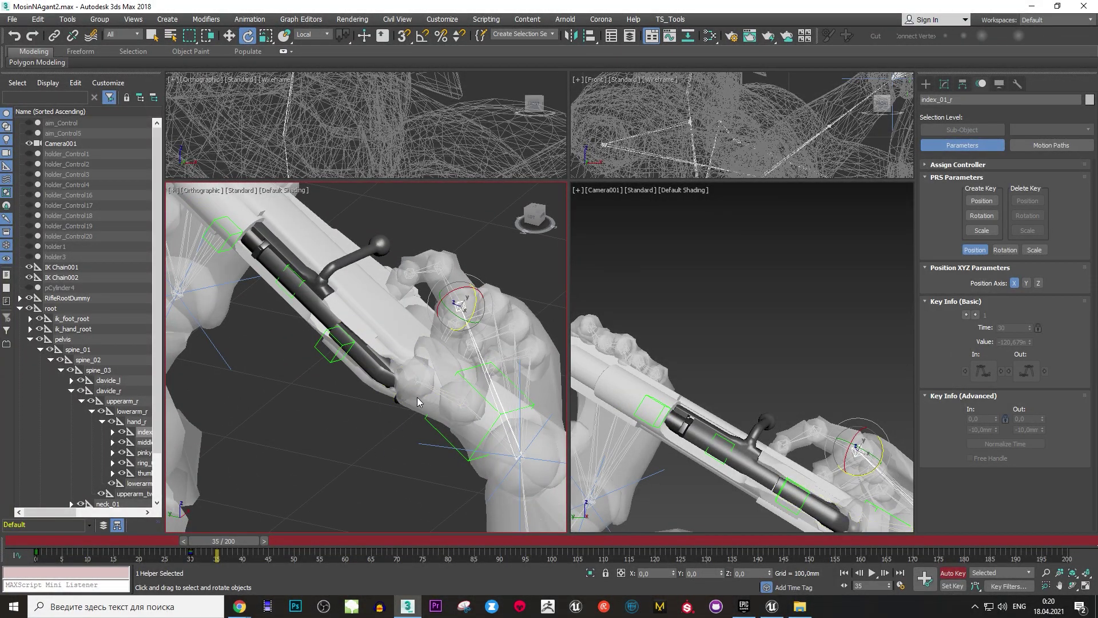
mouse_move(249, 544)
mouse_down()
mouse_move(220, 552)
mouse_move(231, 544)
mouse_up()
middle_drag(371, 339, 348, 312)
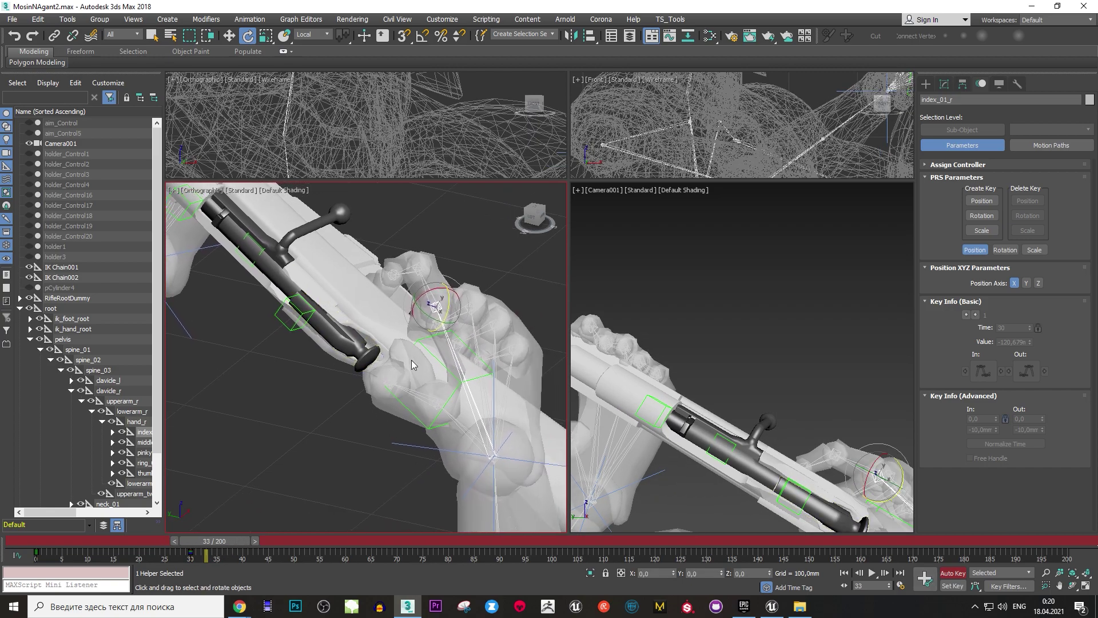
click(491, 456)
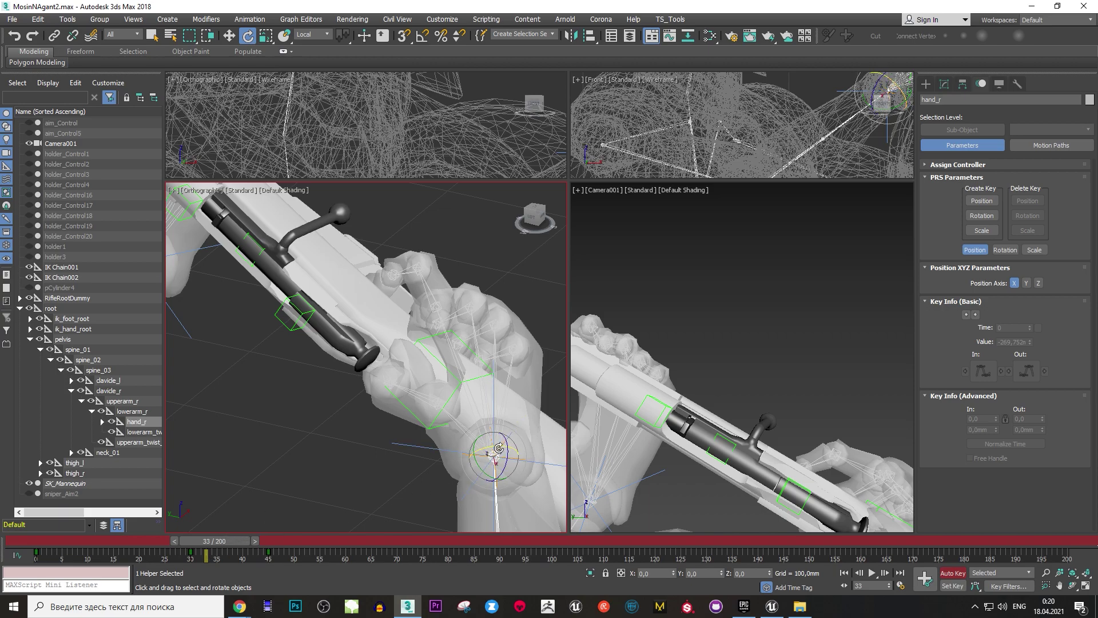
drag(498, 447, 499, 470)
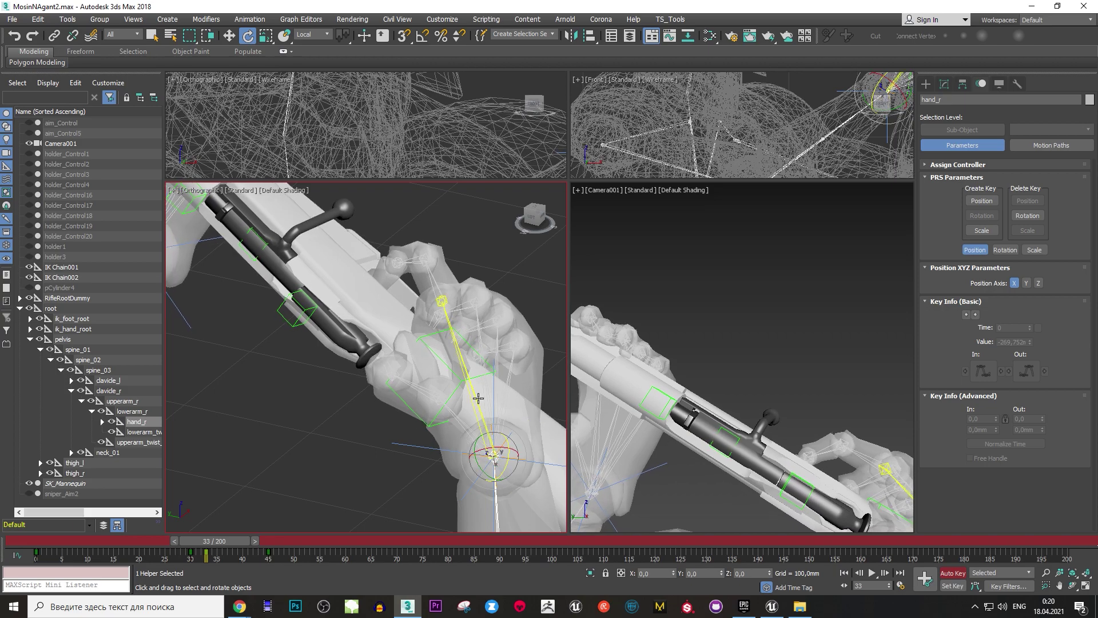
Bend the thumb's middle bone about -50° and move IK Chain001 to shift the hand.
middle_drag(365, 318, 374, 342)
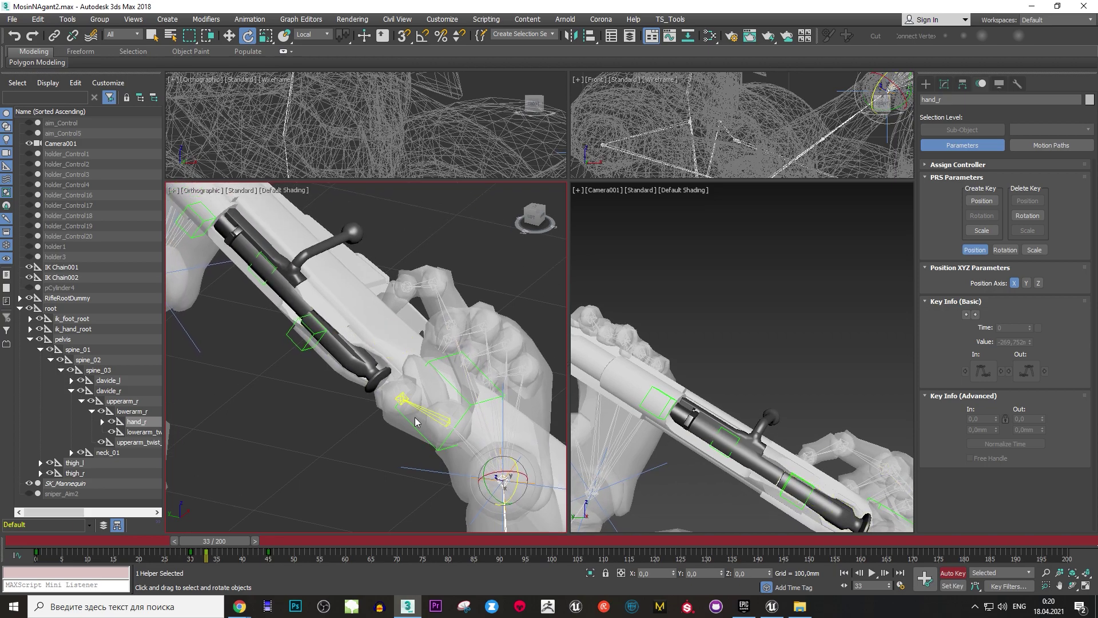
click(389, 412)
drag(389, 413, 449, 420)
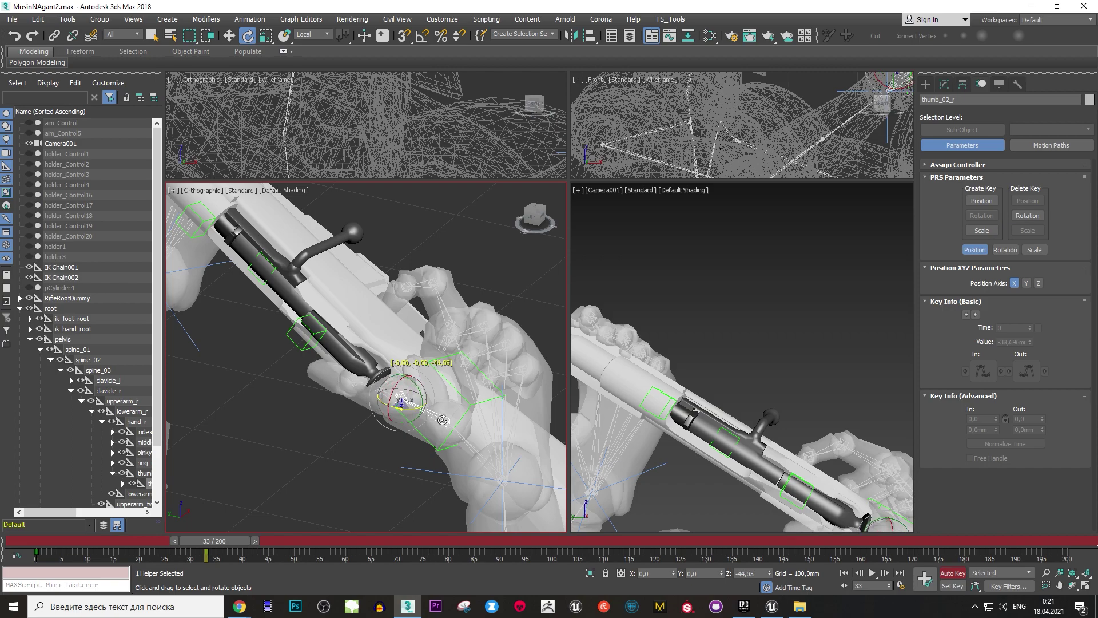
middle_drag(450, 420, 407, 386)
key(w)
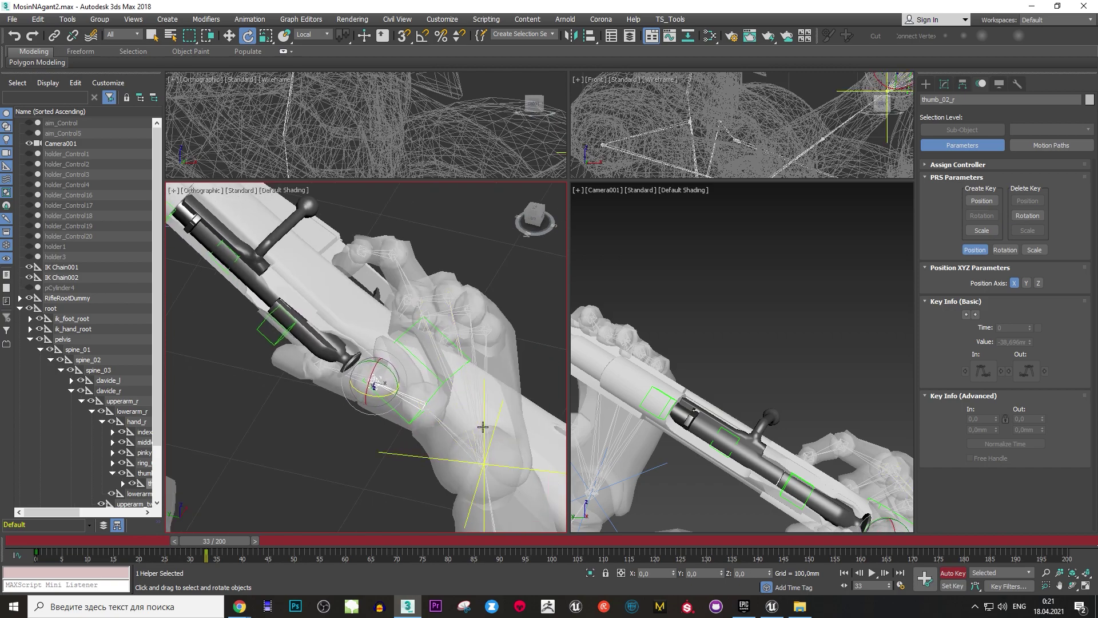
click(485, 419)
drag(498, 415, 502, 435)
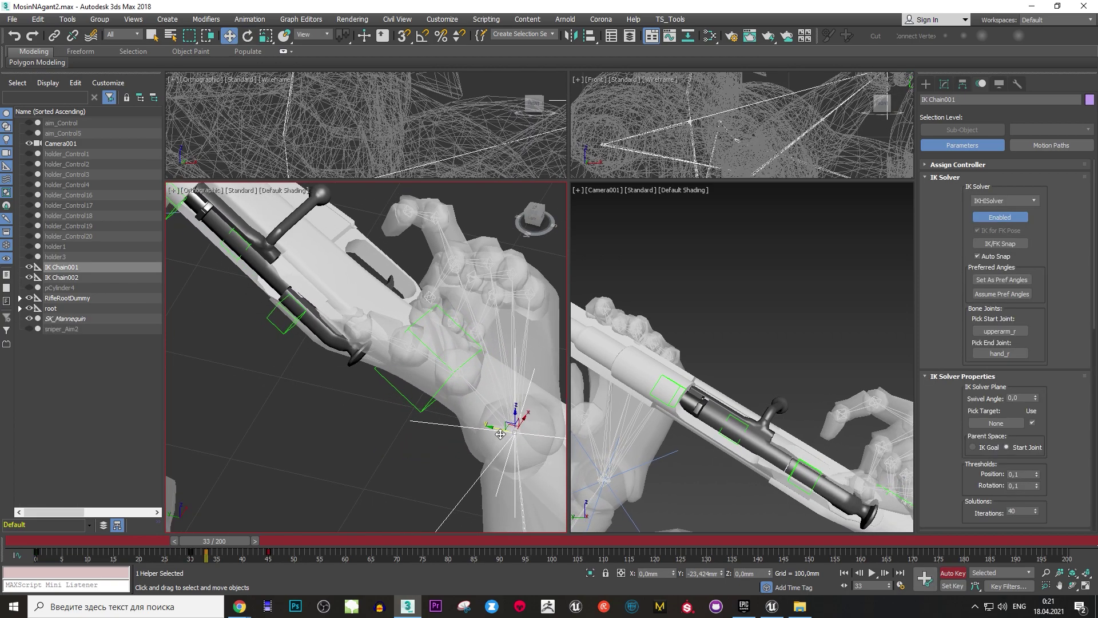
alt+middle_drag(502, 435, 434, 457)
mouse_move(205, 541)
mouse_down()
mouse_move(223, 542)
mouse_move(190, 543)
mouse_move(248, 541)
mouse_up()
Reselect the thumb and review the grip across frames 33–40 from another angle.
key(w)
click(378, 406)
key(Page_Up)
key(e)
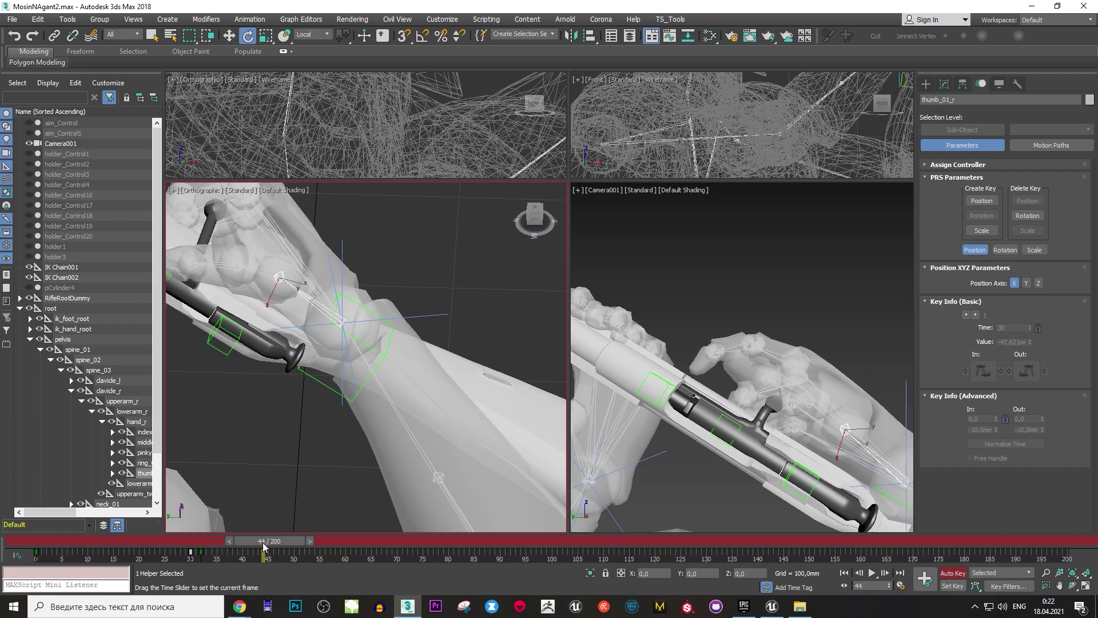
alt+middle_drag(355, 453, 318, 487)
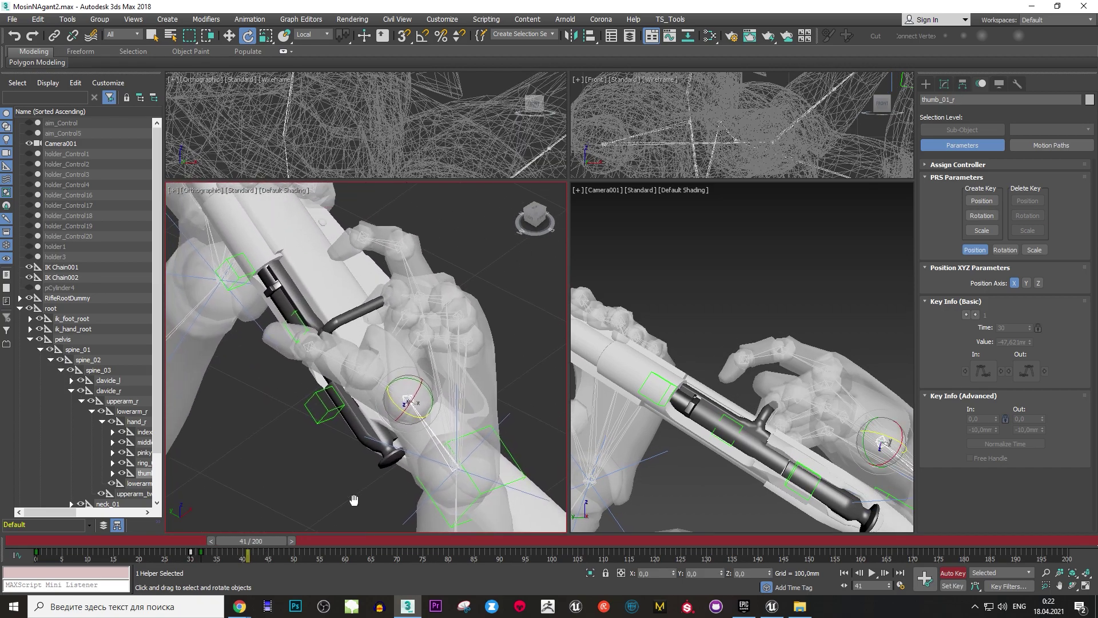
drag(252, 541, 224, 541)
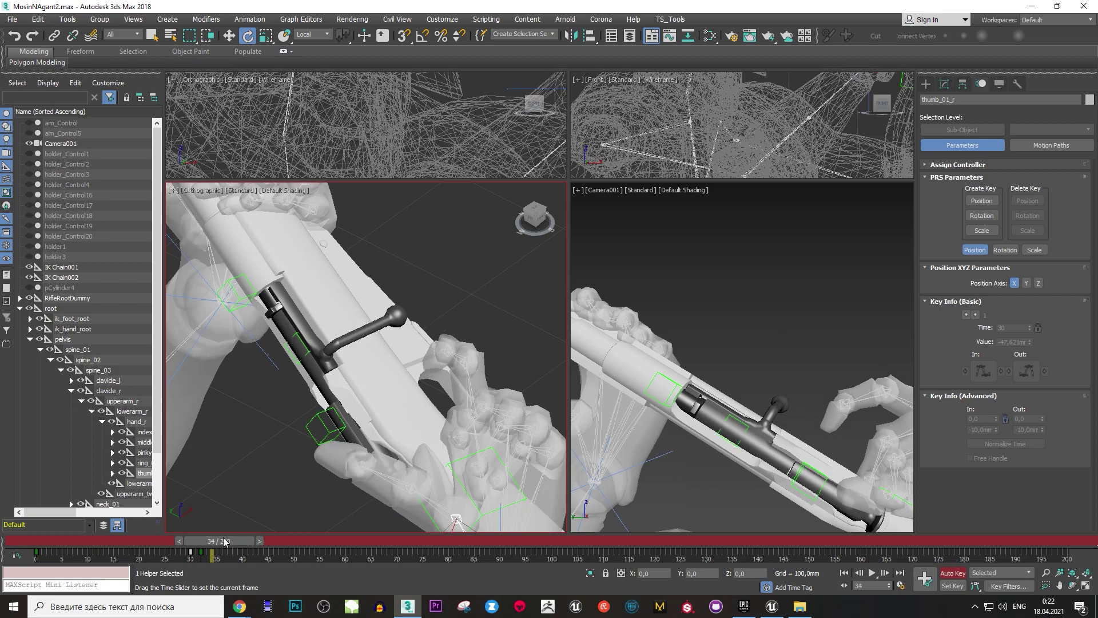
drag(229, 541, 238, 541)
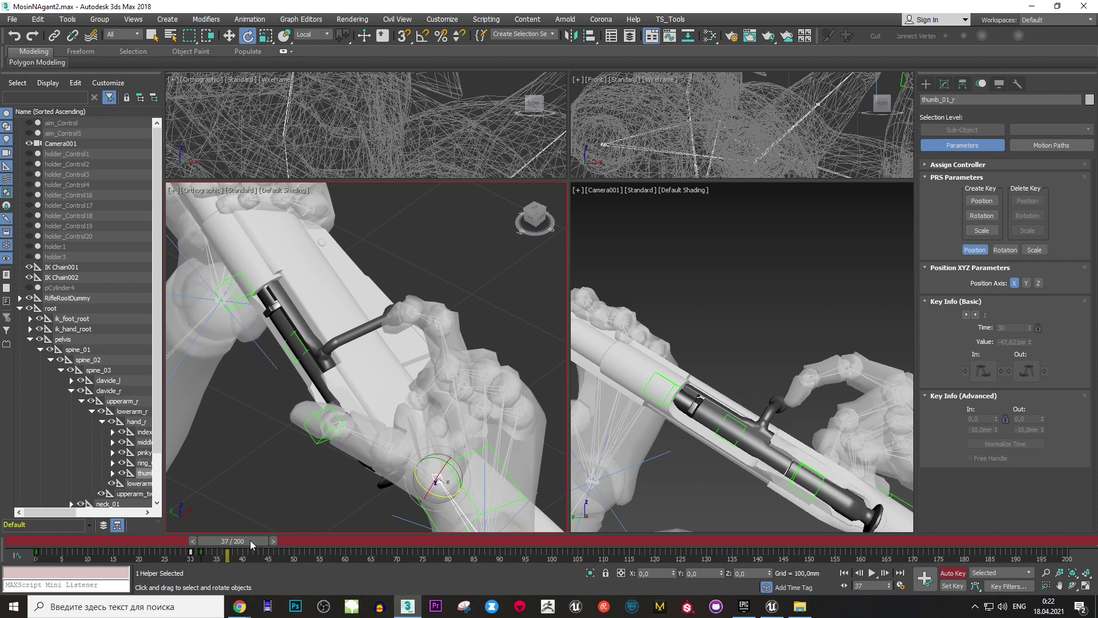
drag(252, 544, 231, 545)
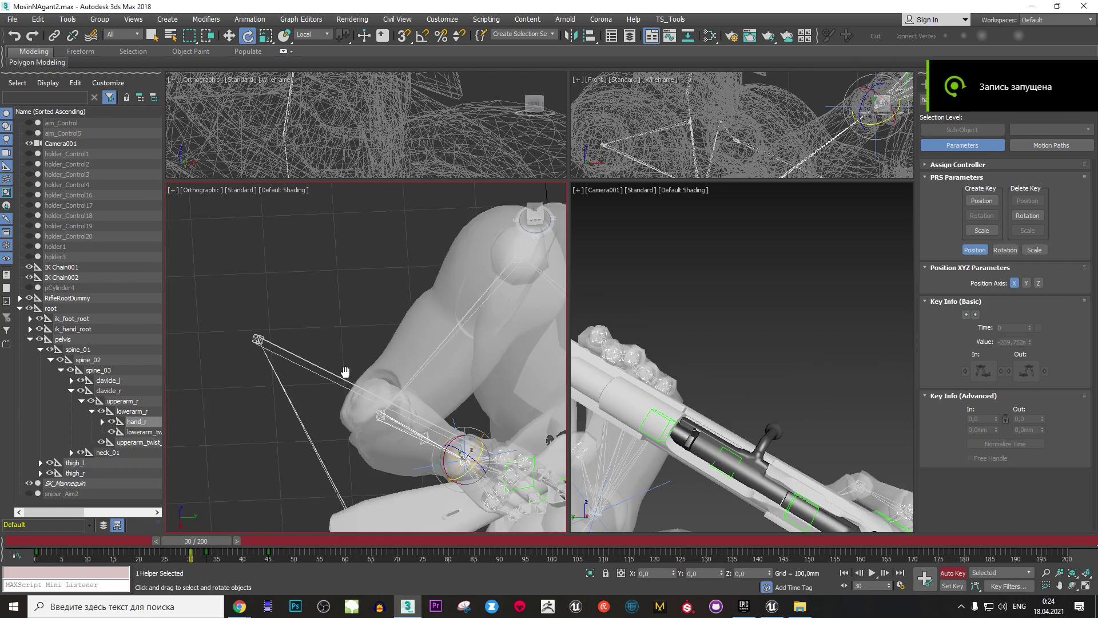
mouse_move(365, 355)
alt+middle_down()
mouse_move(377, 321)
mouse_move(400, 343)
mouse_move(378, 366)
alt+middle_up()
Curl the ring finger's middle joint around the bolt at frame 33.
click(427, 302)
click(364, 355)
mouse_move(479, 424)
alt+middle_down()
mouse_move(400, 371)
mouse_move(408, 393)
mouse_move(400, 343)
mouse_move(435, 326)
alt+middle_up()
click(407, 392)
click(443, 335)
drag(221, 541, 231, 541)
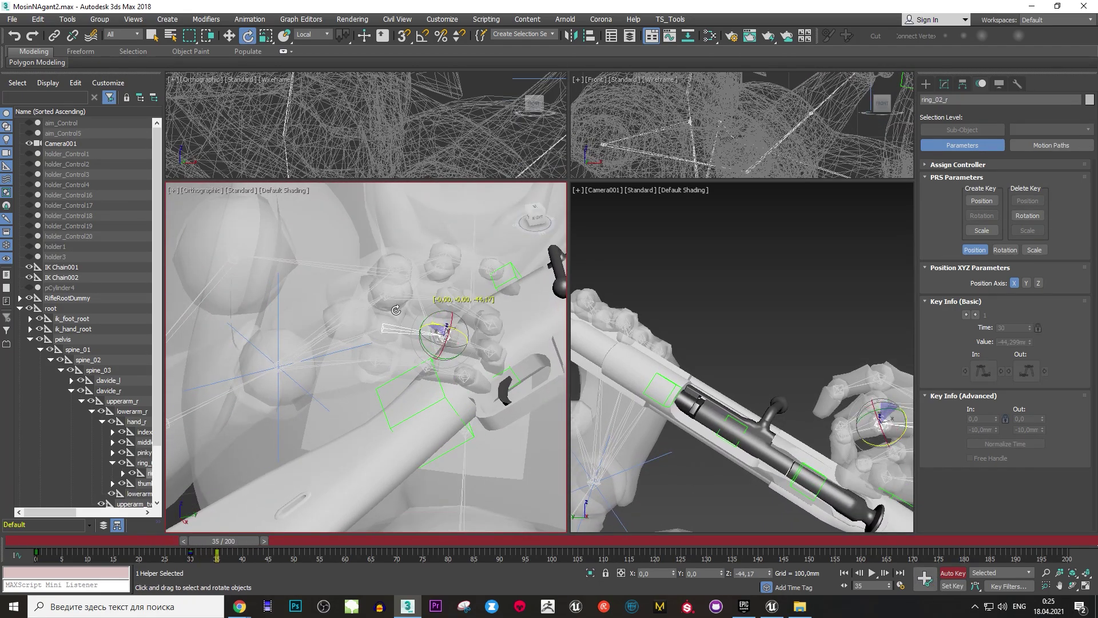
mouse_move(366, 355)
alt+middle_down()
mouse_move(349, 286)
mouse_move(366, 309)
mouse_move(332, 401)
alt+middle_up()
Bend the thumb tip at frame 35, then select the pinky's middle bone at frame 40.
click(398, 321)
click(314, 467)
click(366, 472)
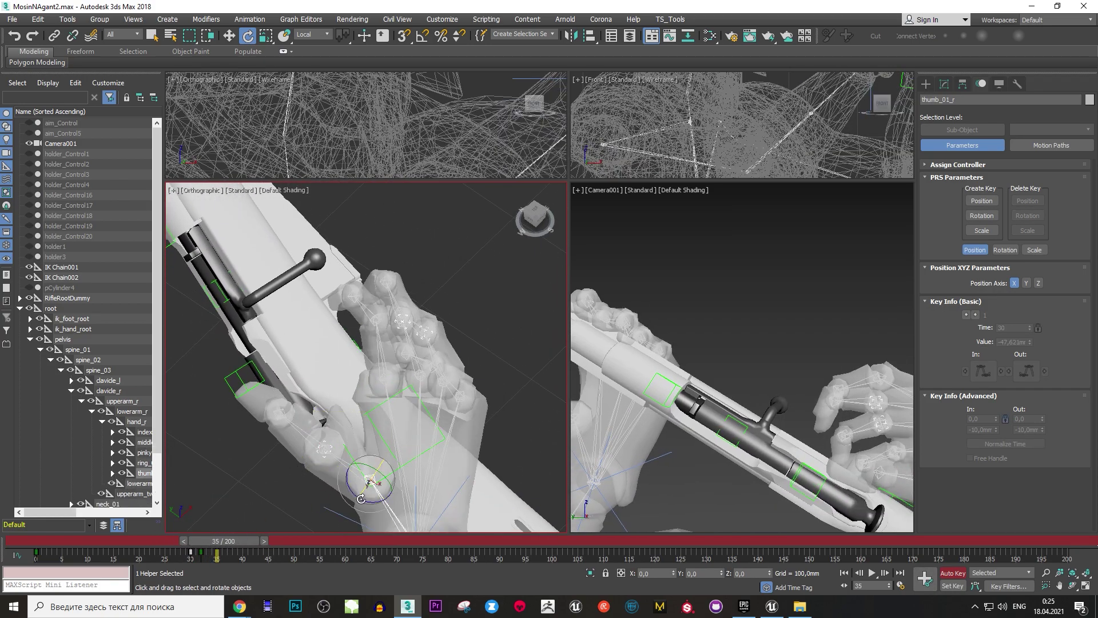
mouse_move(366, 472)
alt+middle_down()
mouse_move(330, 437)
mouse_move(263, 456)
mouse_move(229, 371)
mouse_move(294, 538)
mouse_move(291, 452)
alt+middle_up()
key(period)
key(period)
key(period)
key(period)
key(period)
key(period)
key(comma)
key(comma)
key(comma)
click(276, 336)
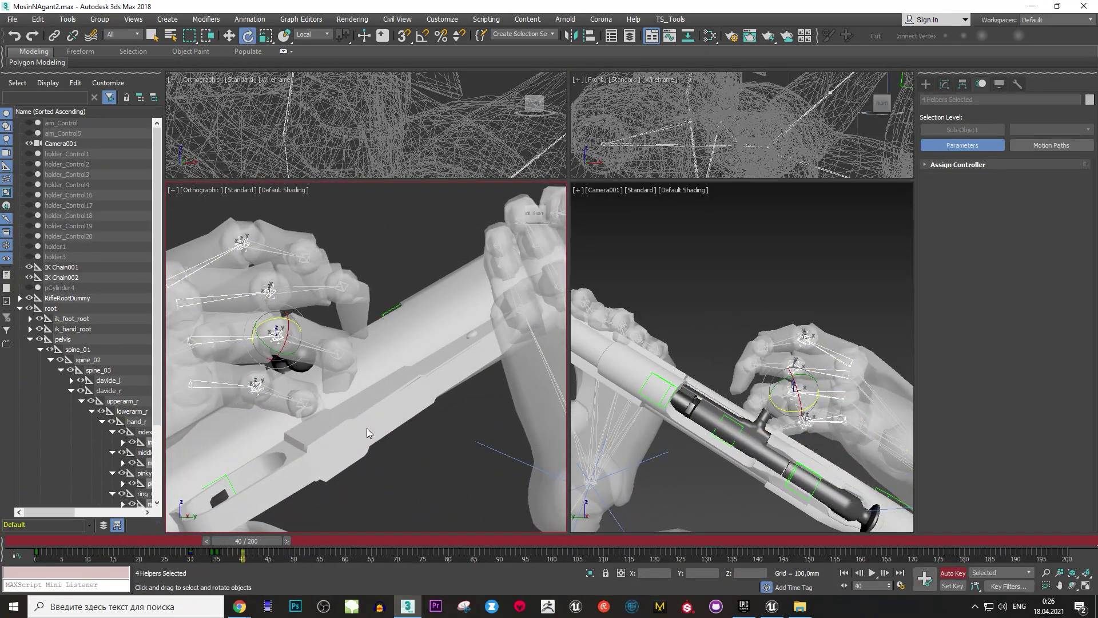
Preview the four finger bones at frame 35, then select the pinky's middle bone at frame 45.
drag(276, 336, 366, 428)
drag(247, 543, 240, 546)
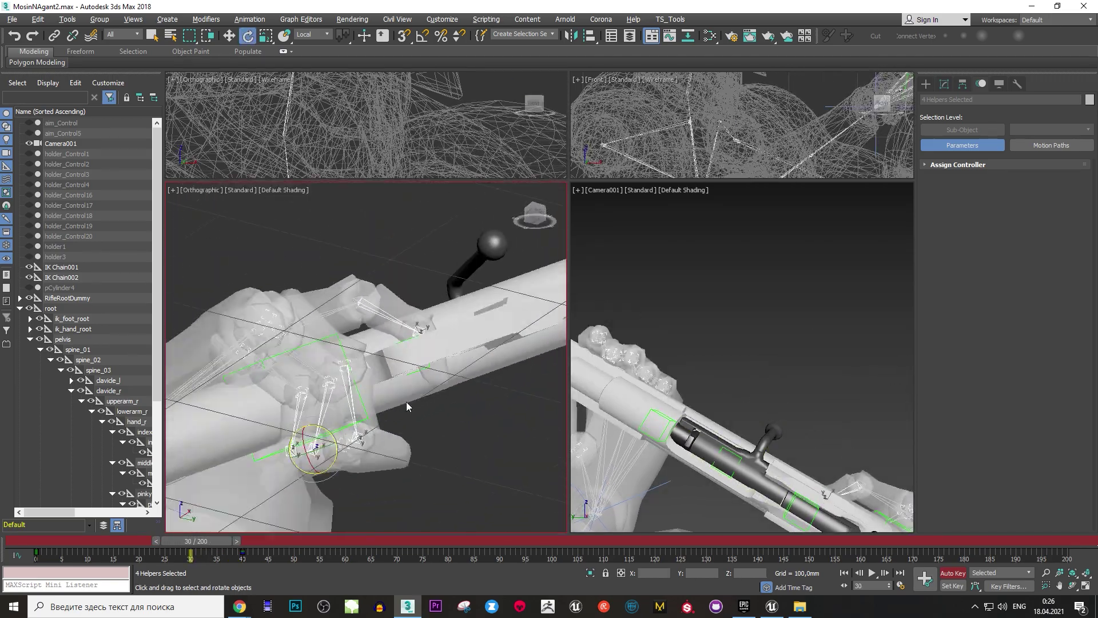
alt+middle_drag(246, 355, 257, 294)
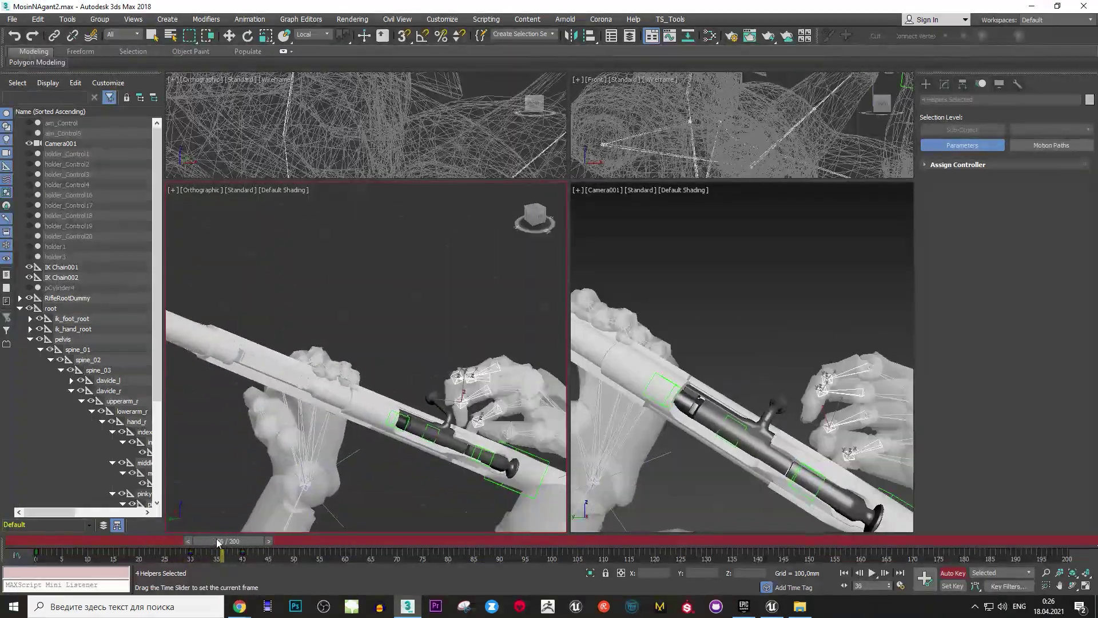
click(258, 294)
mouse_move(223, 543)
mouse_down()
mouse_move(210, 544)
mouse_move(269, 544)
mouse_up()
key(z)
click(404, 233)
key(z)
key(e)
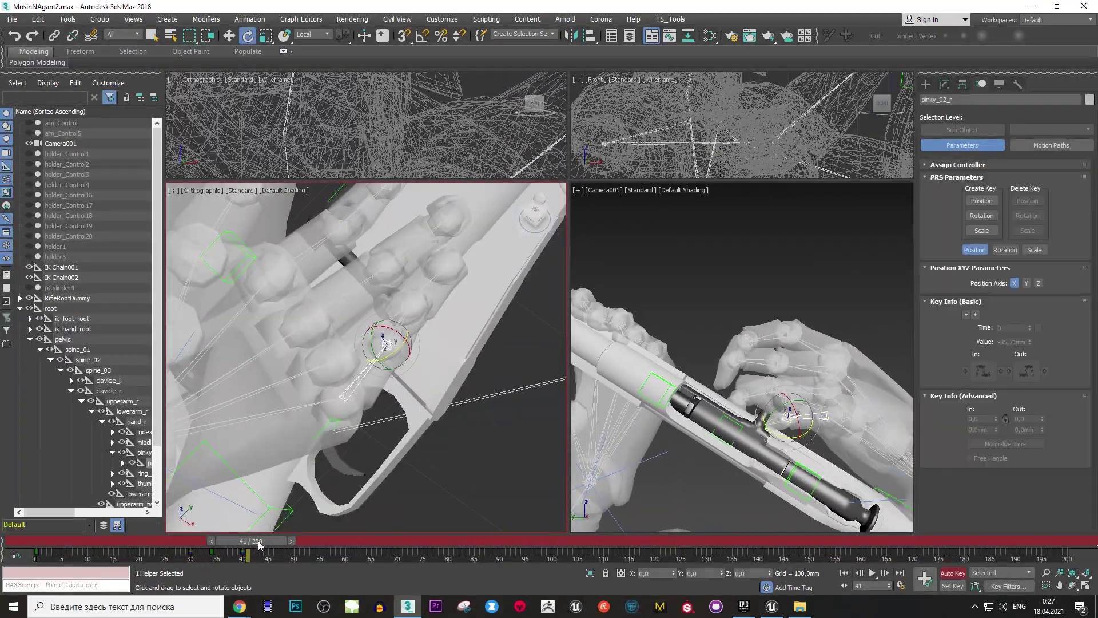
Inspect the pinky base, ring tip and index tip bones while previewing nearby frames.
mouse_move(519, 300)
alt+middle_down()
mouse_move(457, 321)
mouse_move(417, 366)
mouse_move(306, 363)
alt+middle_up()
click(445, 319)
click(417, 372)
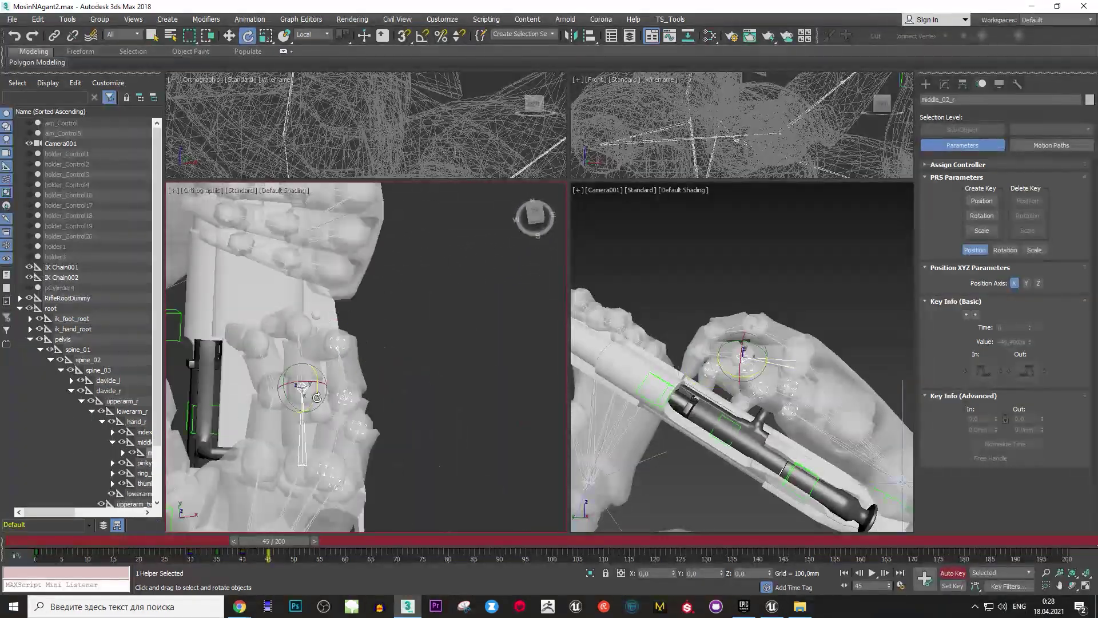
click(355, 323)
mouse_move(268, 540)
mouse_down()
mouse_move(283, 540)
mouse_move(234, 542)
mouse_move(281, 541)
mouse_up()
key(e)
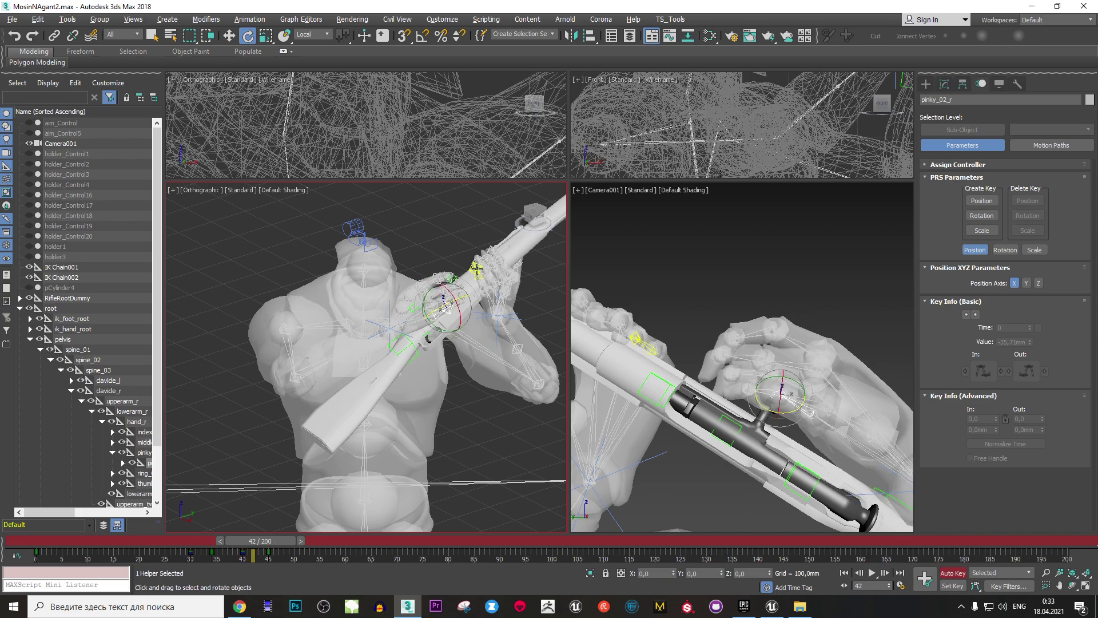
At frame 46, orbit around the hand and bolt, then select ShootElement2Dummy.
scroll(453, 304, up, 3)
scroll(453, 305, up, 2)
mouse_move(452, 304)
alt+middle_down()
mouse_move(478, 268)
mouse_move(307, 462)
alt+middle_up()
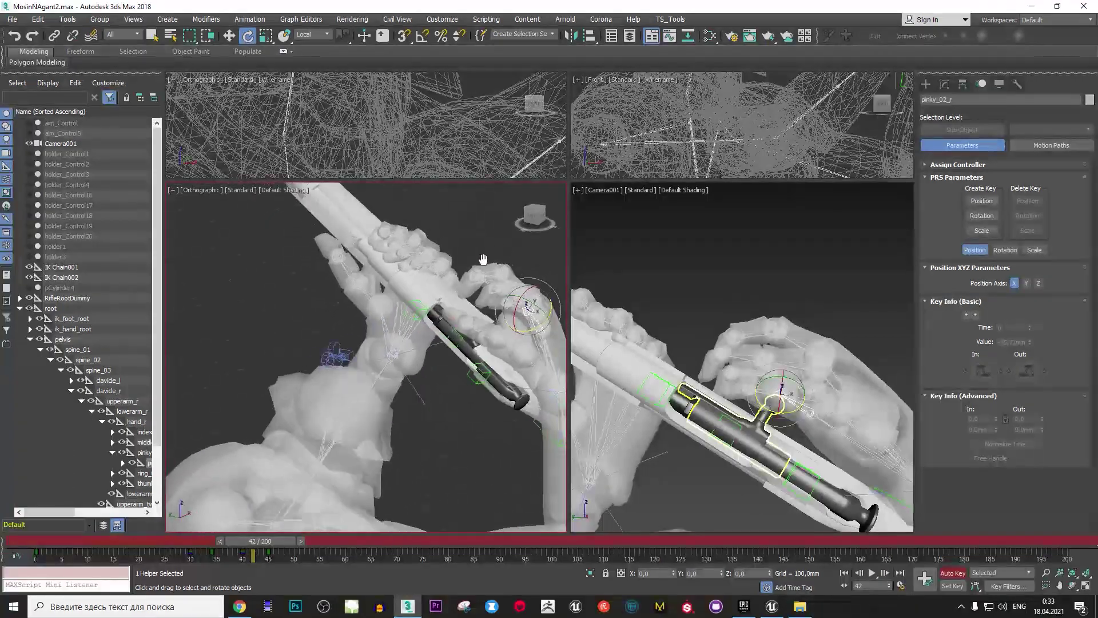
drag(280, 543, 294, 540)
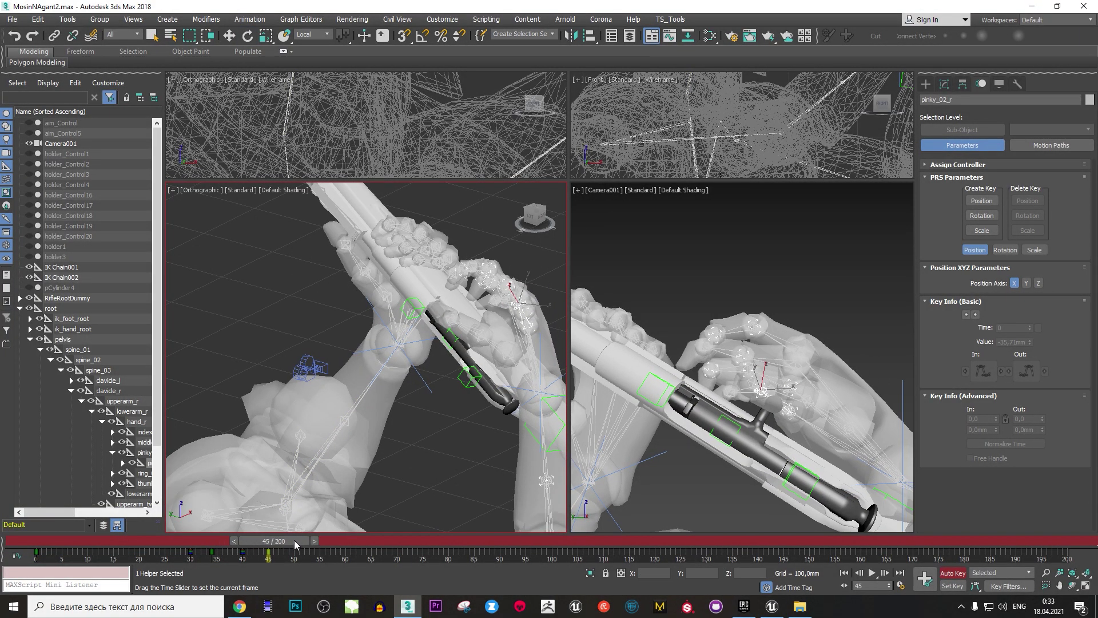
mouse_move(400, 423)
alt+middle_down()
mouse_move(417, 397)
mouse_move(499, 407)
mouse_move(482, 418)
alt+middle_up()
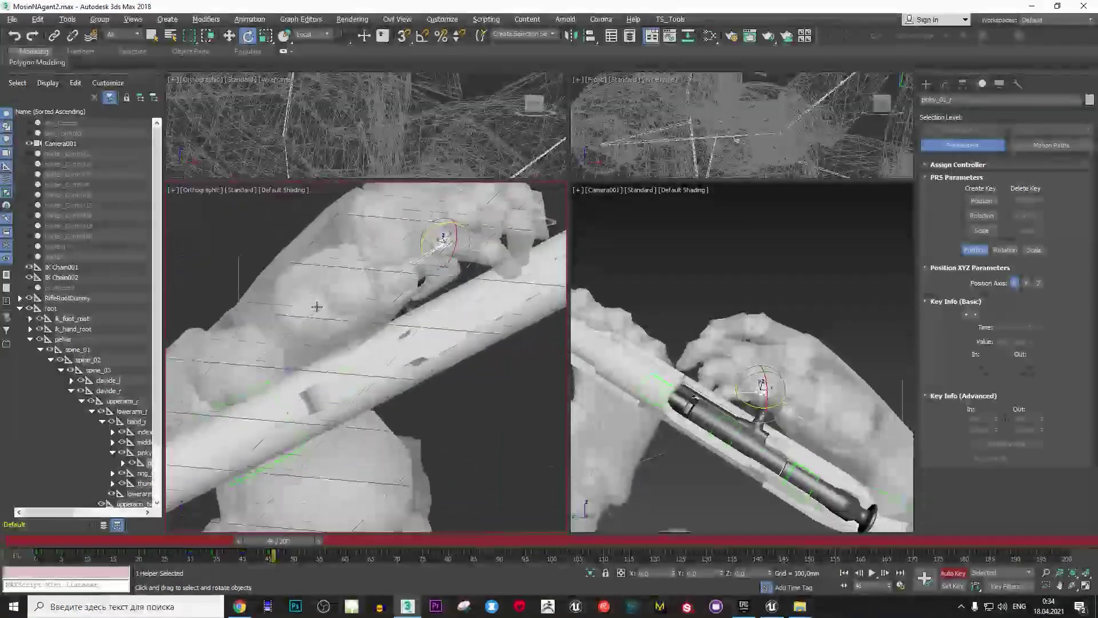
mouse_move(400, 372)
alt+middle_down()
mouse_move(299, 307)
mouse_move(319, 285)
alt+middle_up()
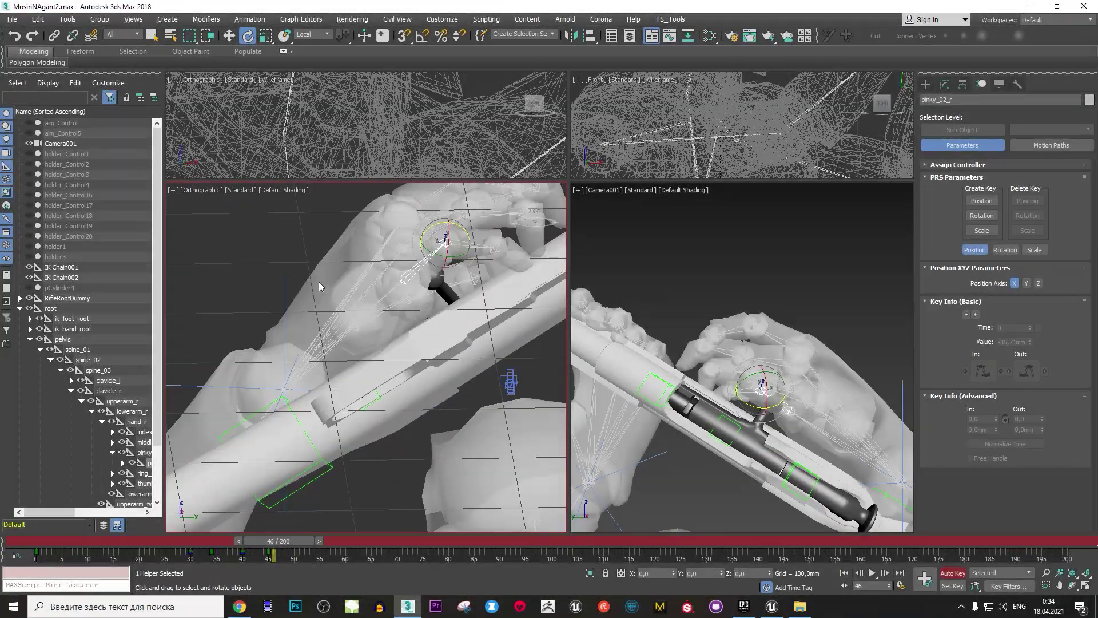
mouse_move(437, 290)
alt+middle_down()
mouse_move(403, 280)
mouse_move(503, 323)
alt+middle_up()
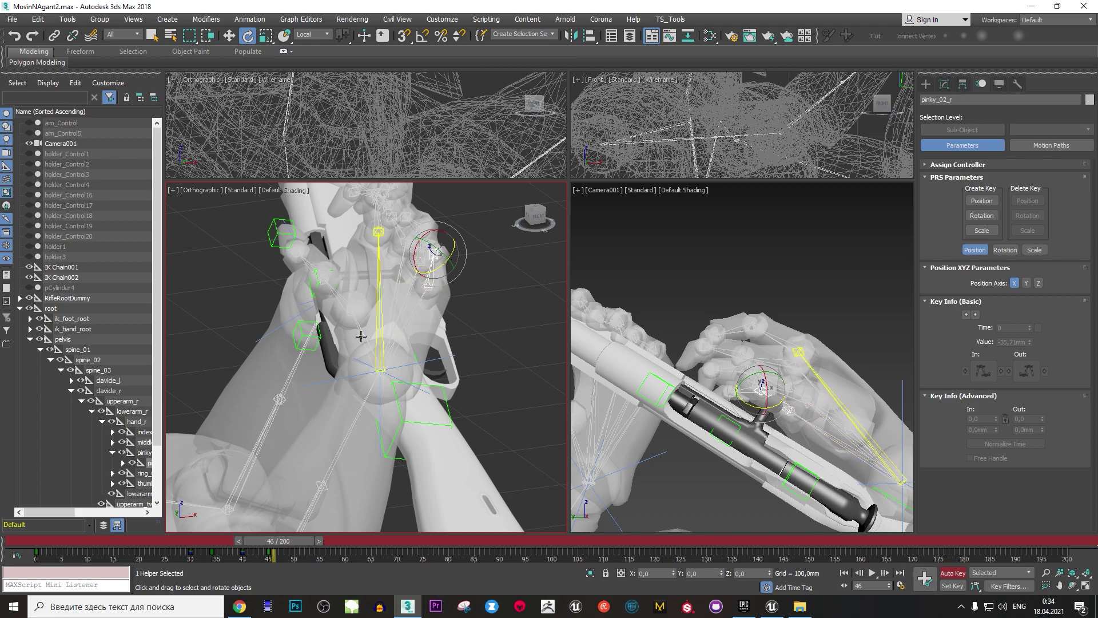
alt+middle_drag(361, 336, 435, 312)
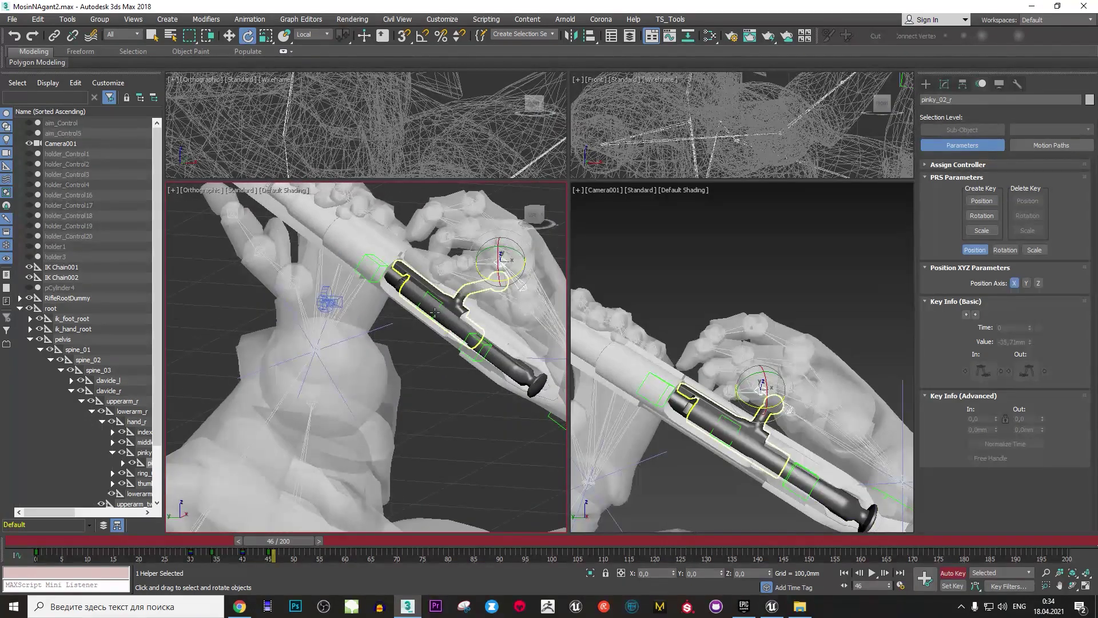
click(434, 311)
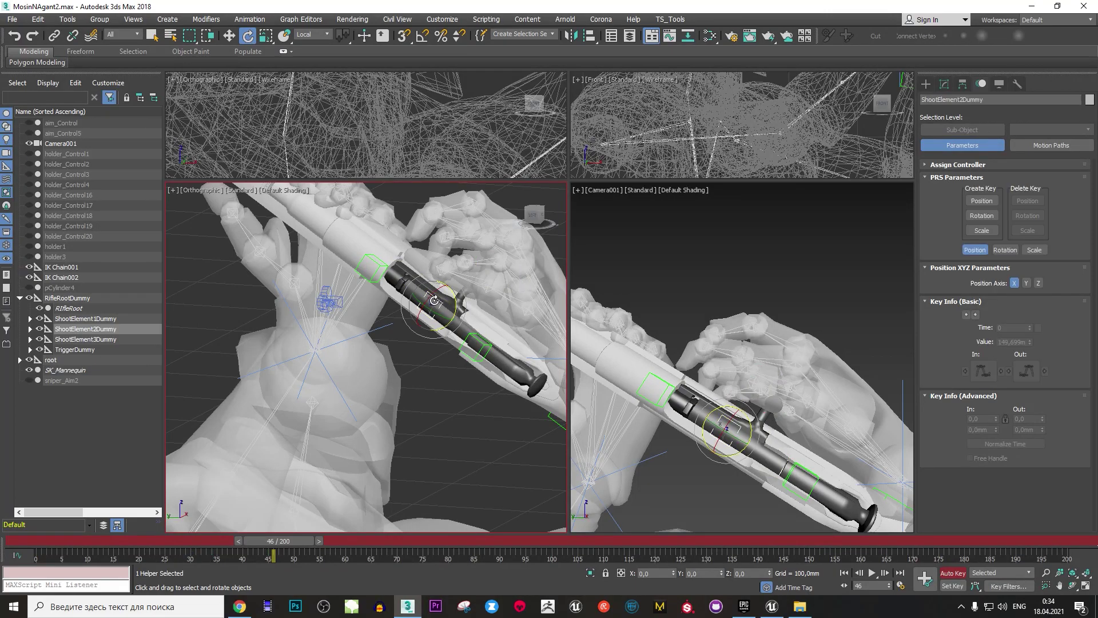
Set Move to Local coordinates, test-slide the bolt dummy along the rifle, and undo it.
key(w)
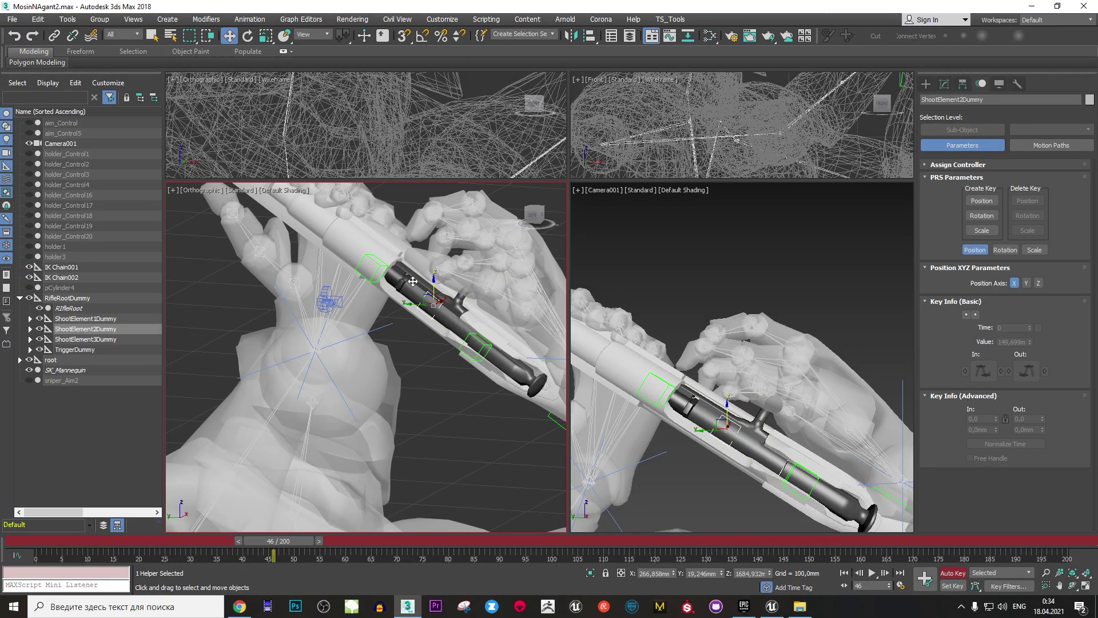
click(300, 19)
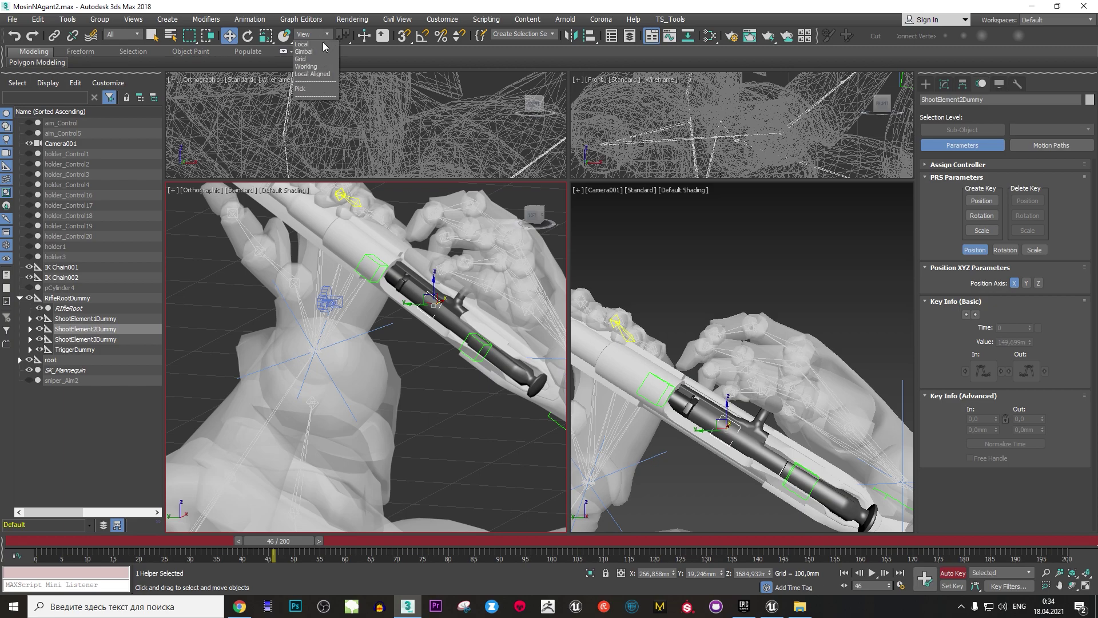
click(314, 75)
drag(432, 299, 441, 308)
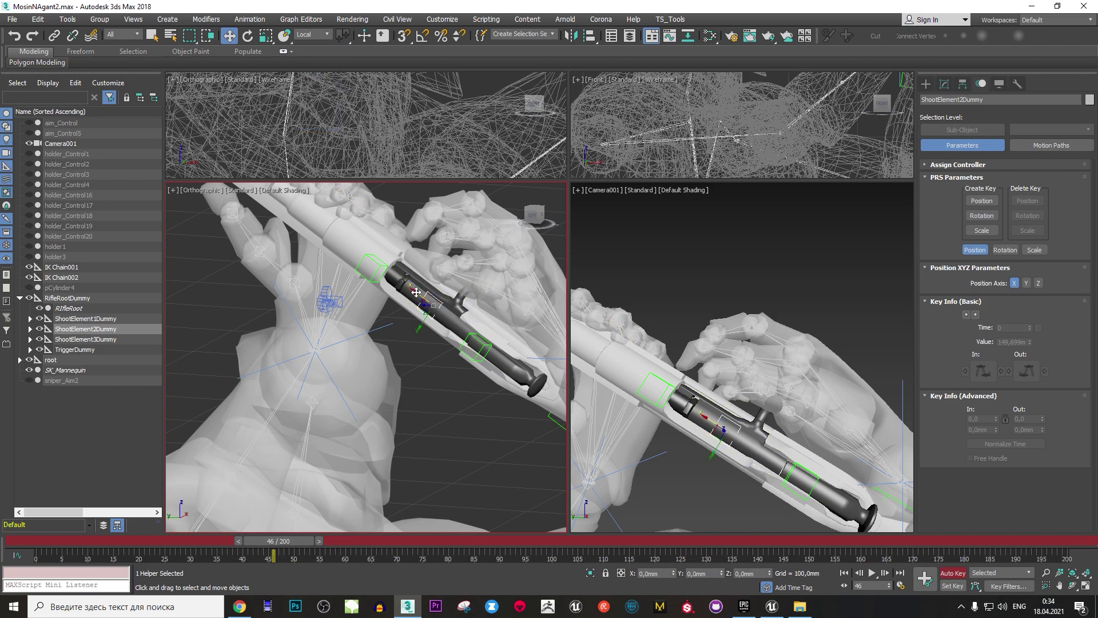
key(ctrl+z)
Create a position key for the bolt dummy at frame 45, then select hand_r.
drag(293, 543, 289, 548)
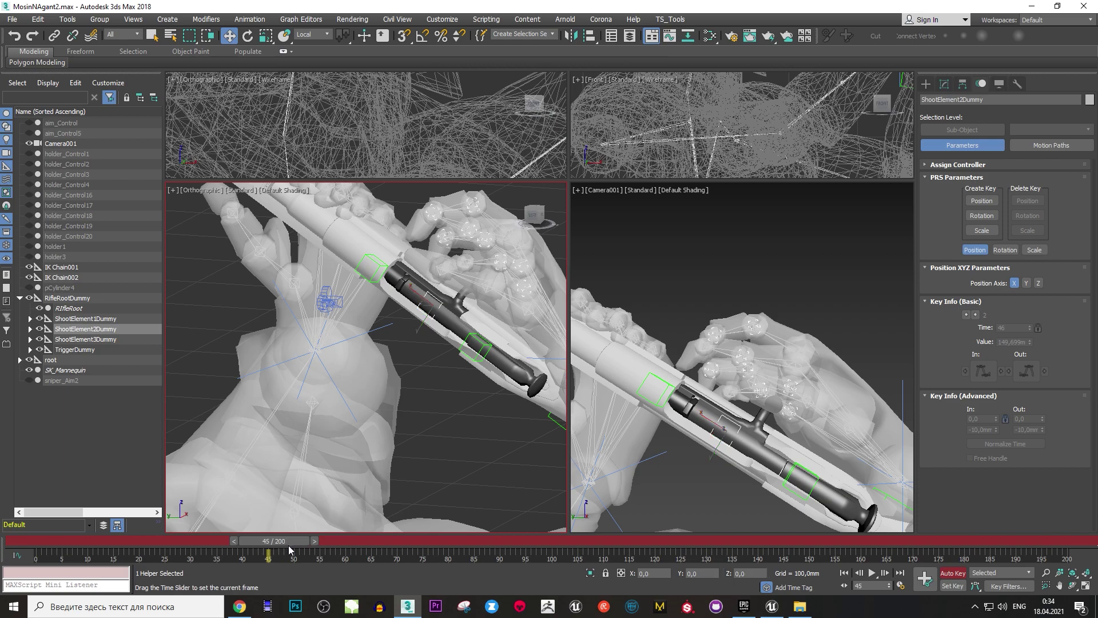
click(927, 580)
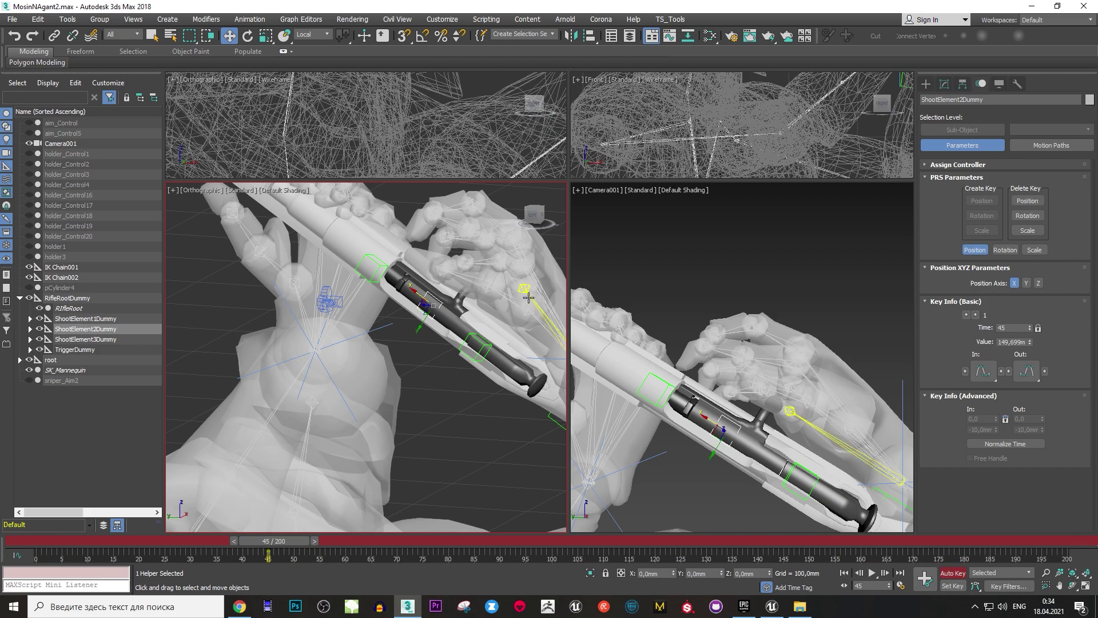
mouse_move(528, 297)
alt+middle_down()
mouse_move(466, 314)
mouse_move(483, 334)
alt+middle_up()
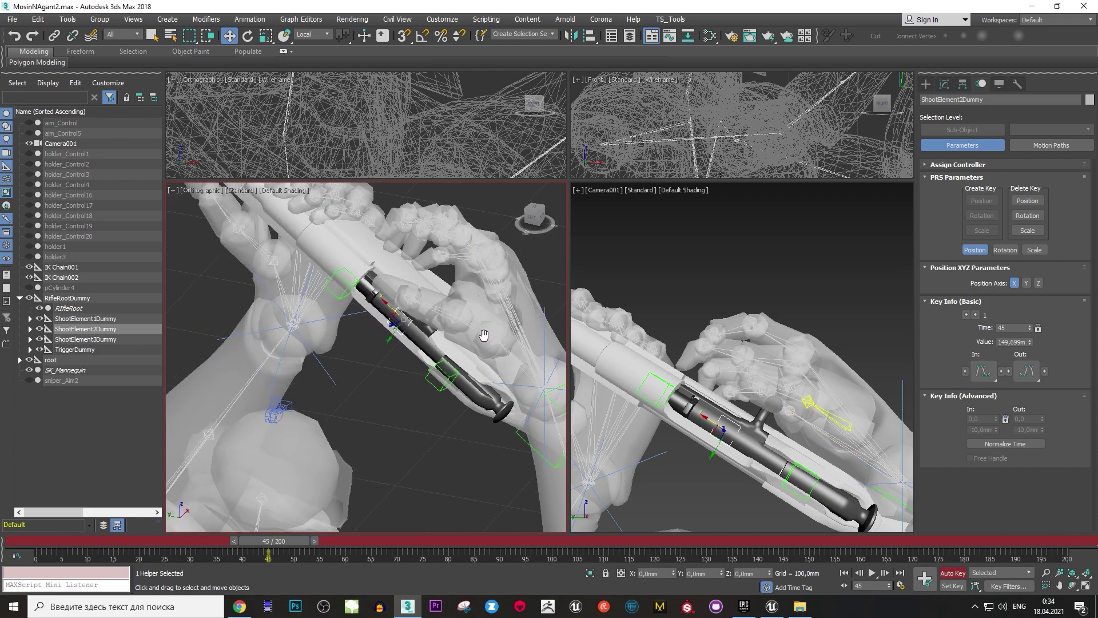
click(542, 389)
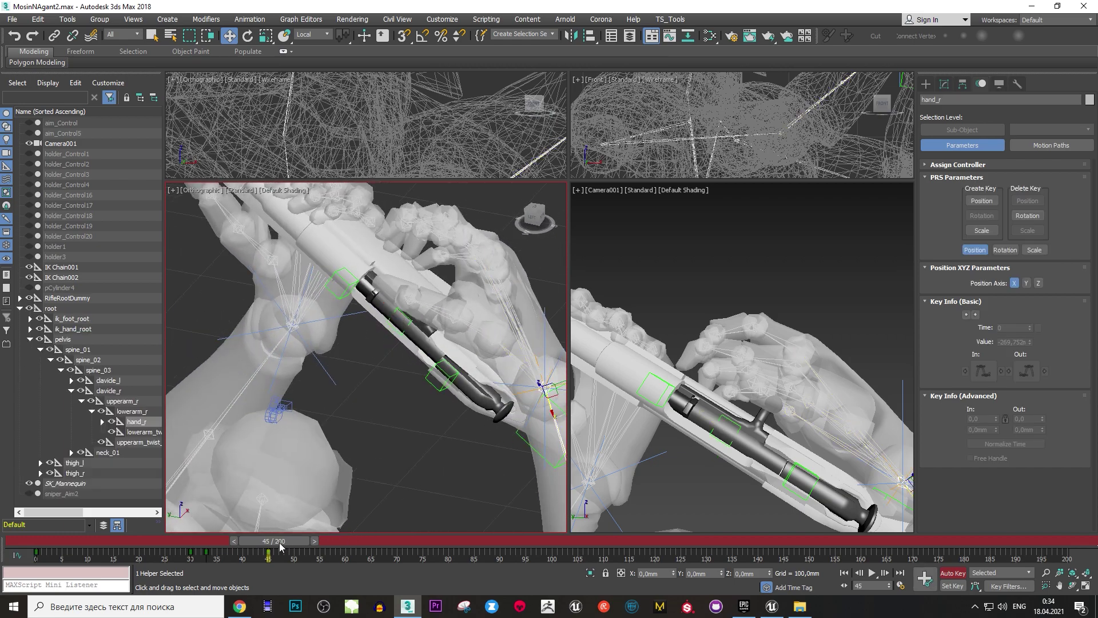
At frame 60, rotate hand_r so the right hand opens away from the bolt.
drag(280, 546, 288, 545)
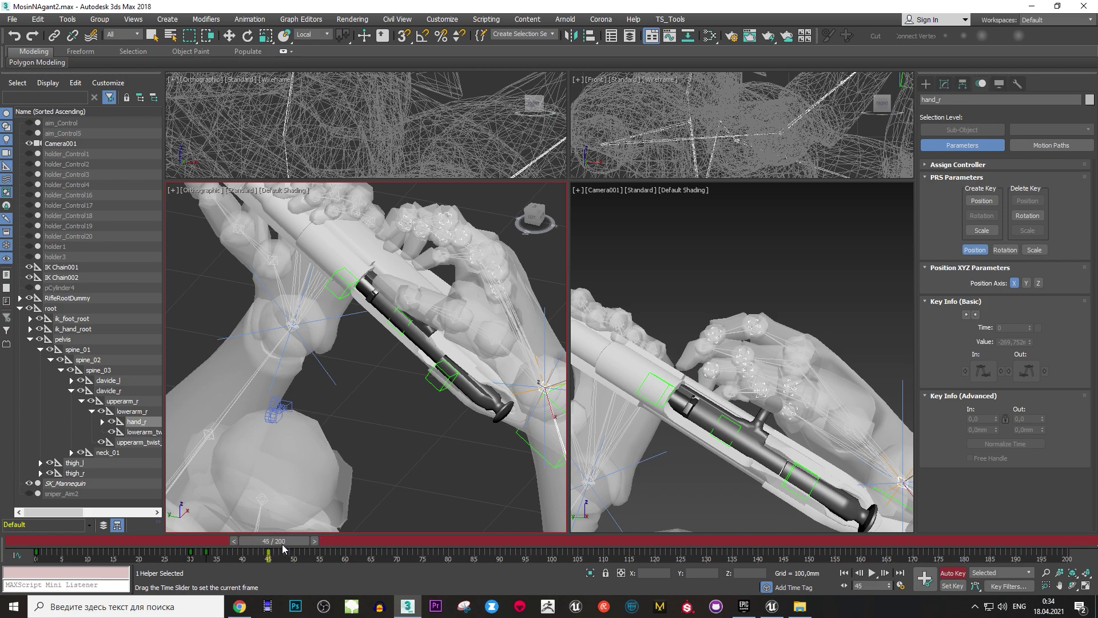
click(871, 572)
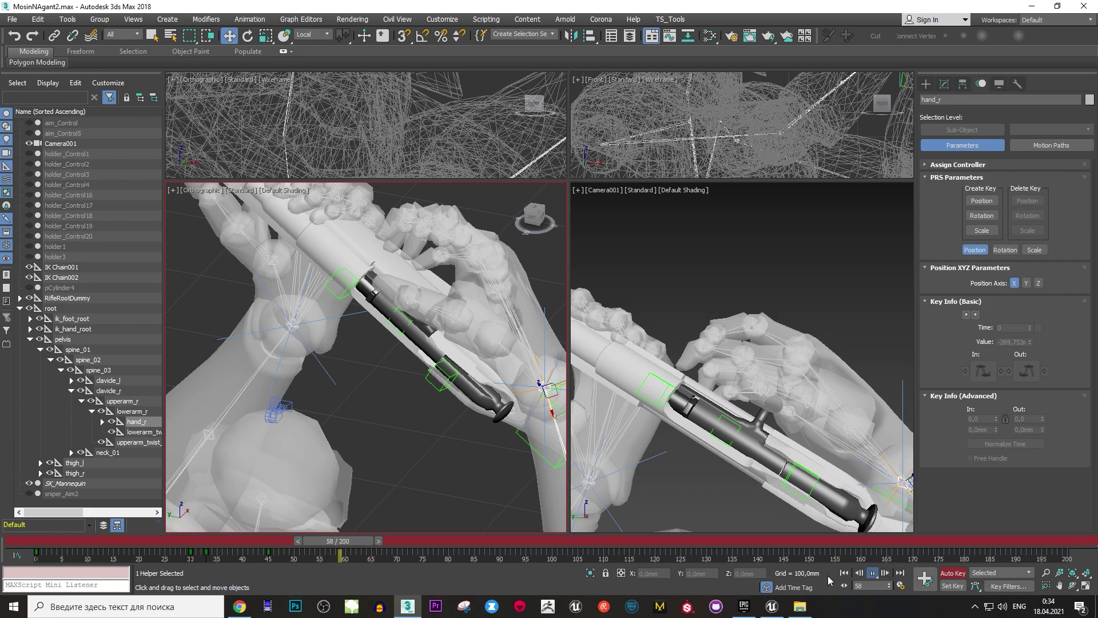
drag(353, 547, 353, 544)
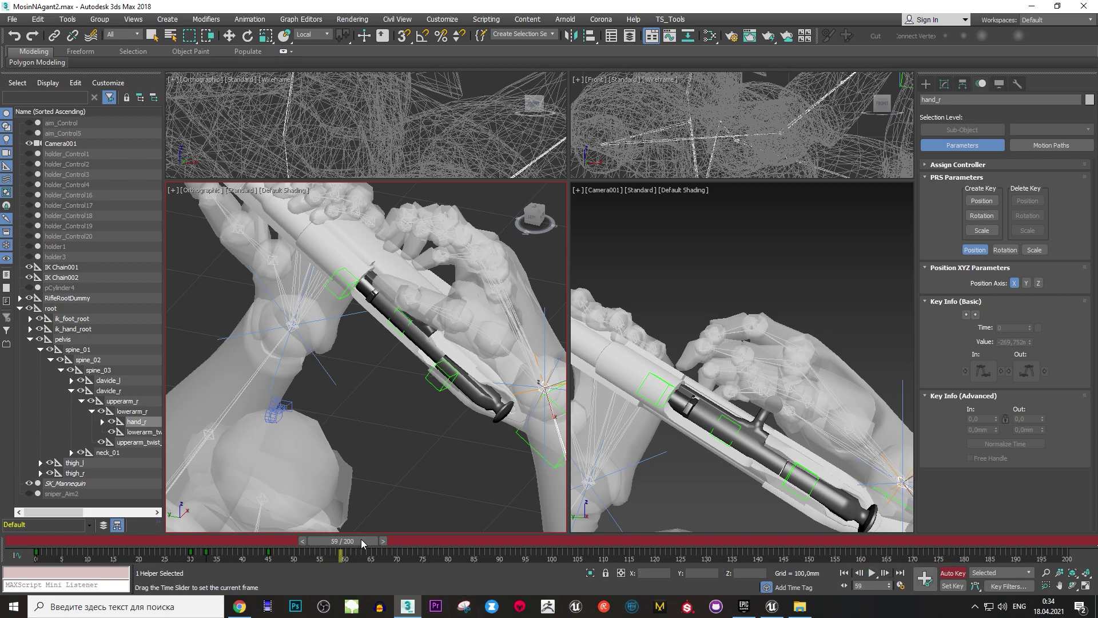
key(w)
middle_drag(442, 384, 388, 405)
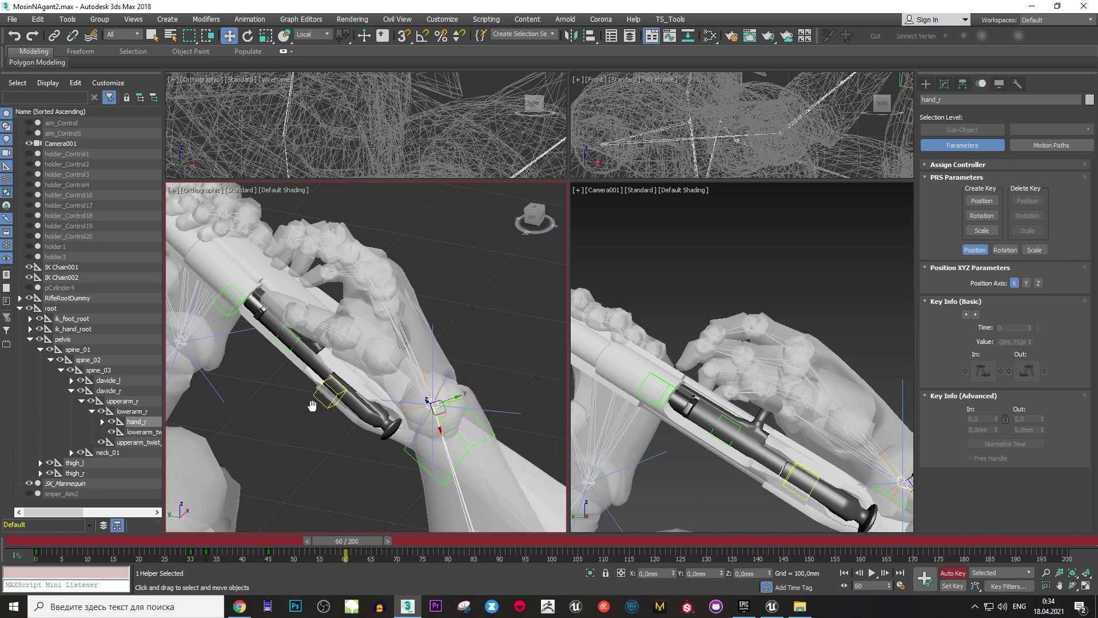
key(e)
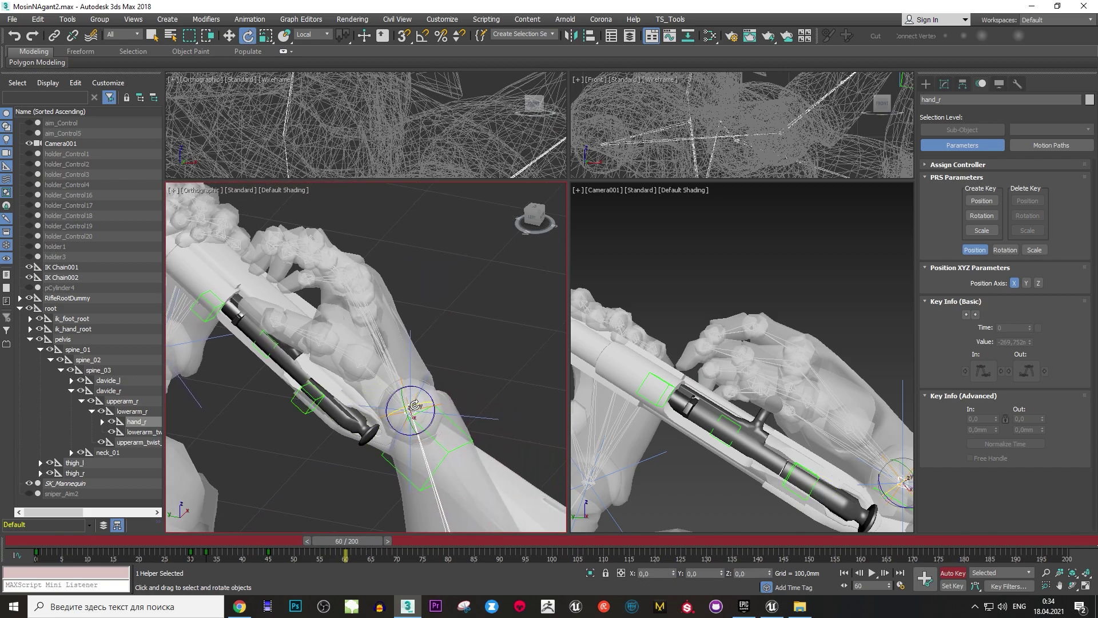
drag(416, 405, 494, 381)
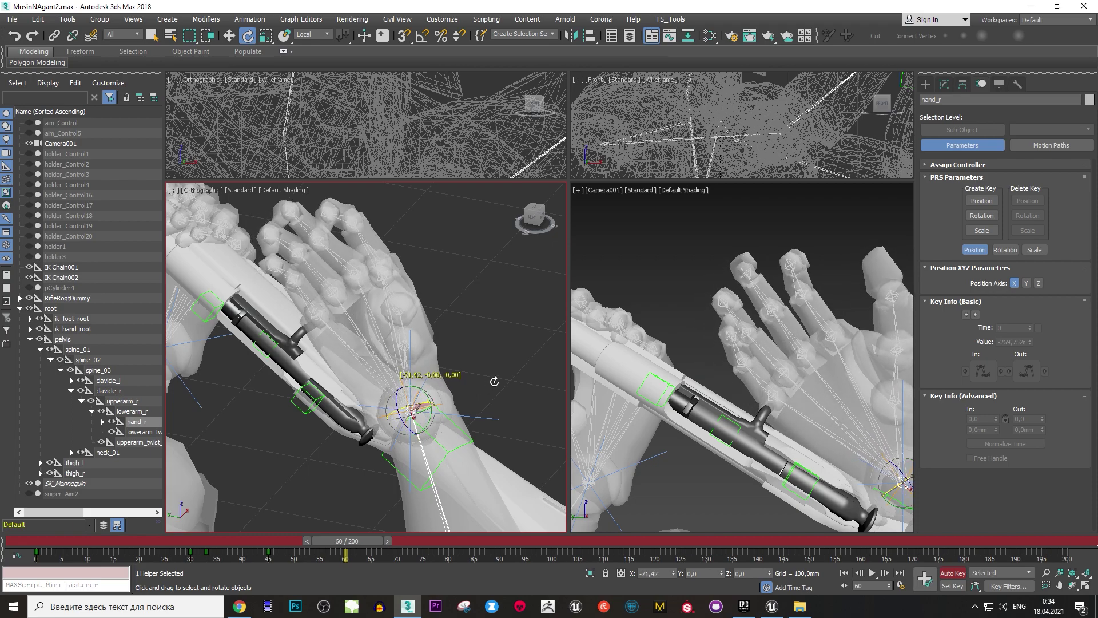
Move and nudge IK Chain001 to shift the hand, then select the bolt dummy.
click(475, 414)
key(w)
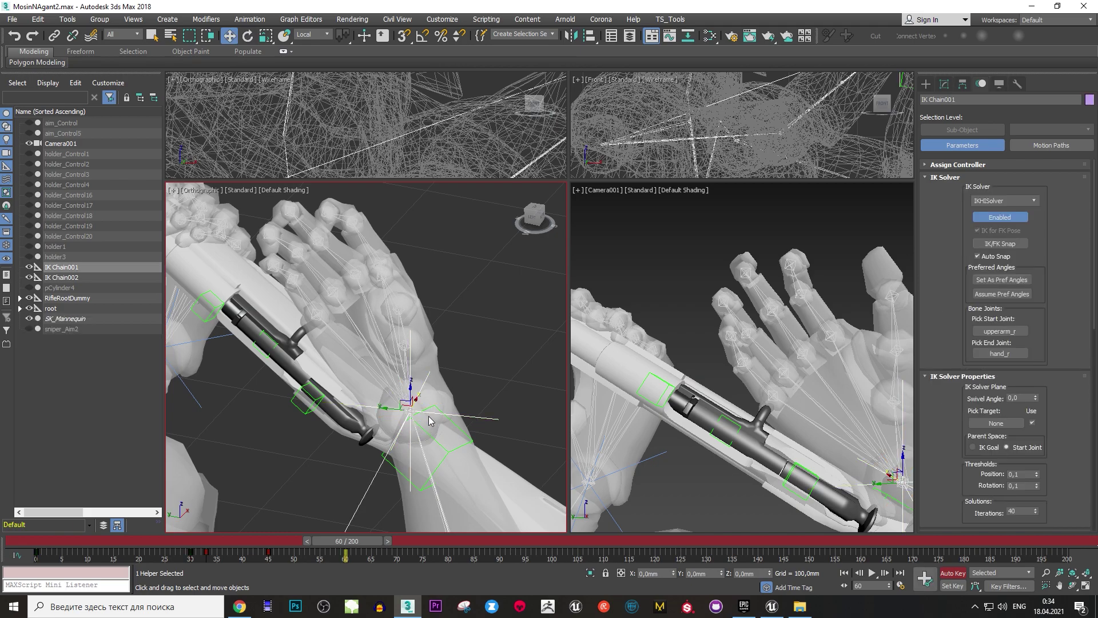
drag(395, 413, 411, 406)
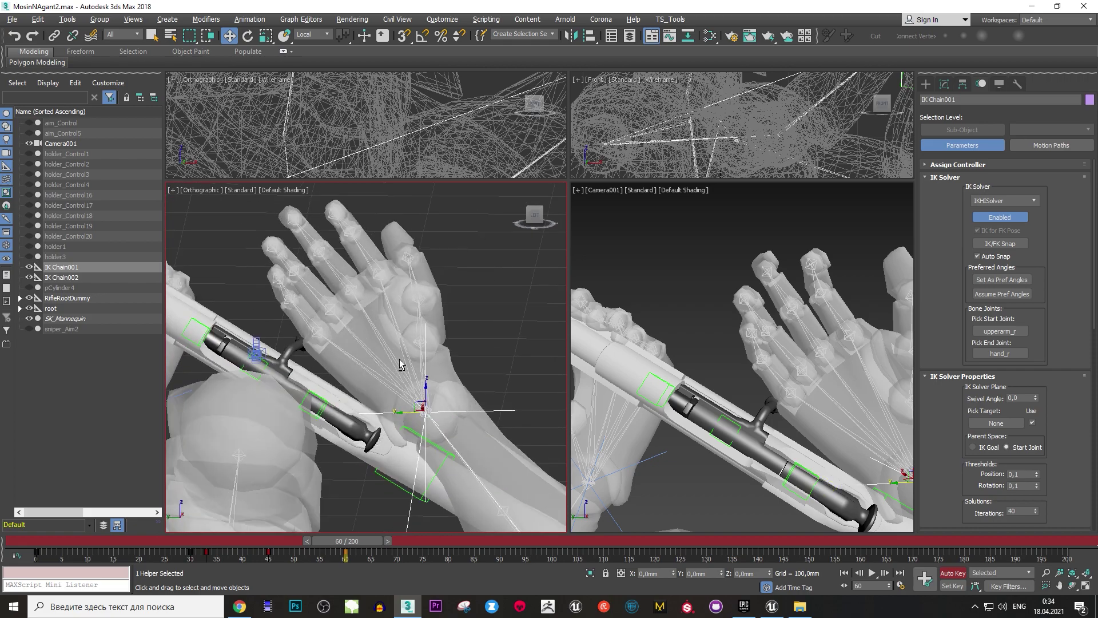
mouse_move(405, 400)
alt+middle_down()
mouse_move(375, 379)
mouse_move(401, 372)
alt+middle_up()
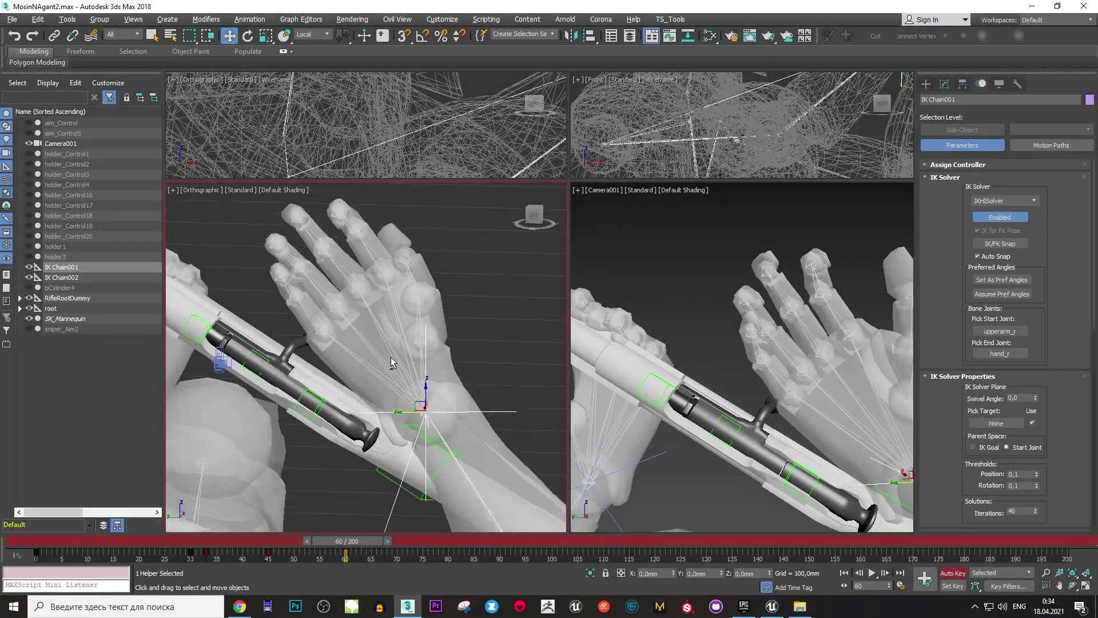
drag(424, 383, 421, 387)
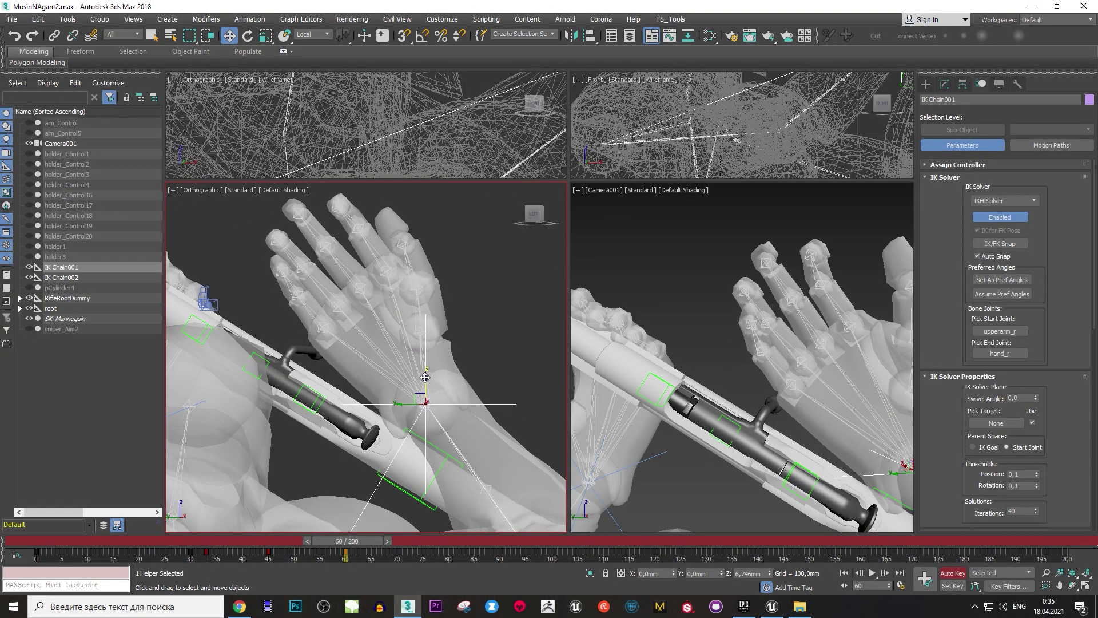
mouse_move(380, 380)
alt+middle_down()
mouse_move(396, 392)
mouse_move(368, 366)
alt+middle_up()
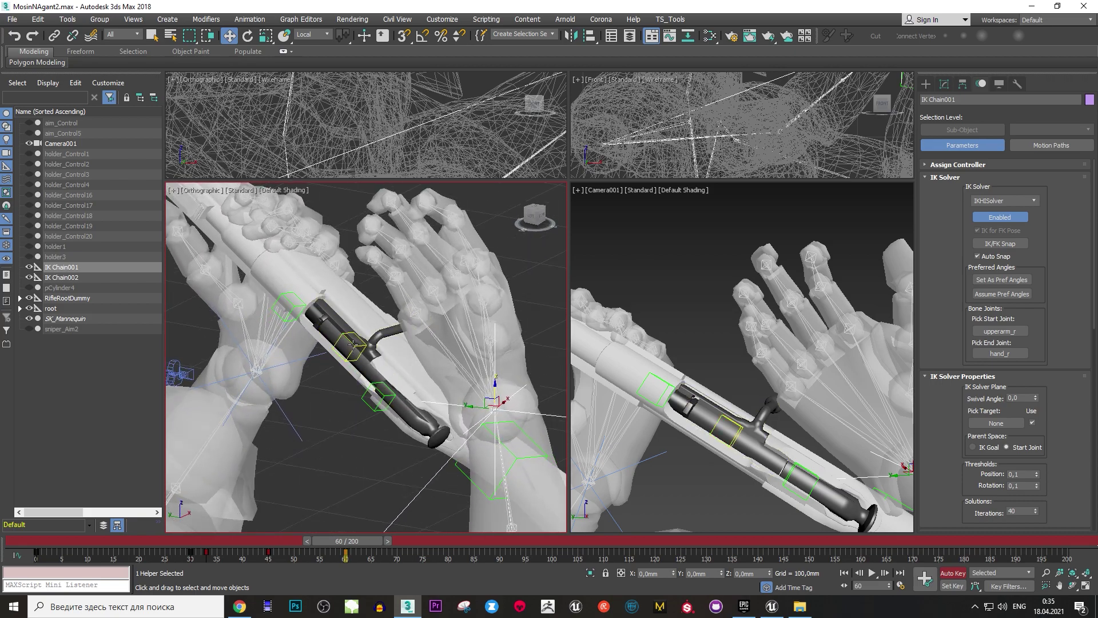
click(351, 343)
Rotate the bolt dummy so the handle points up, then back partway.
key(e)
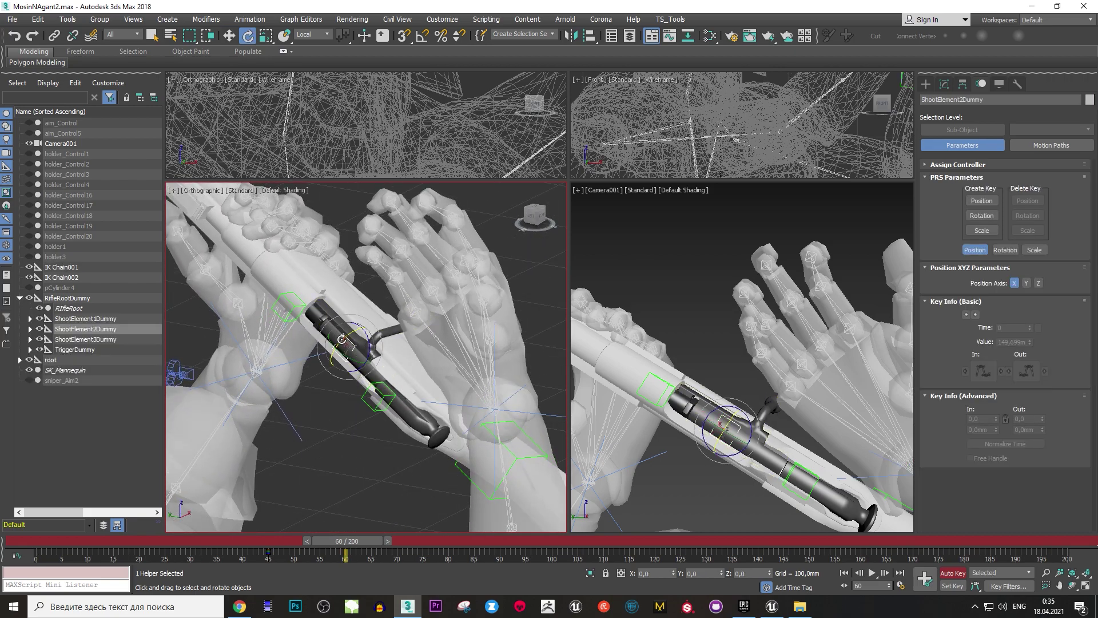
drag(336, 341, 302, 374)
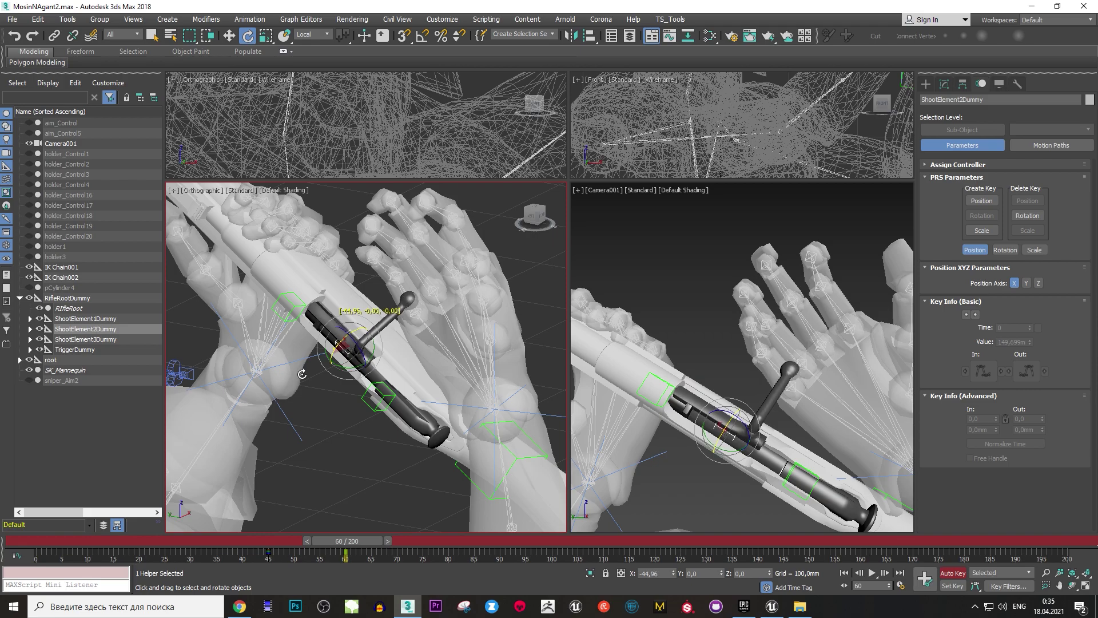
scroll(300, 375, up, 5)
drag(393, 313, 384, 333)
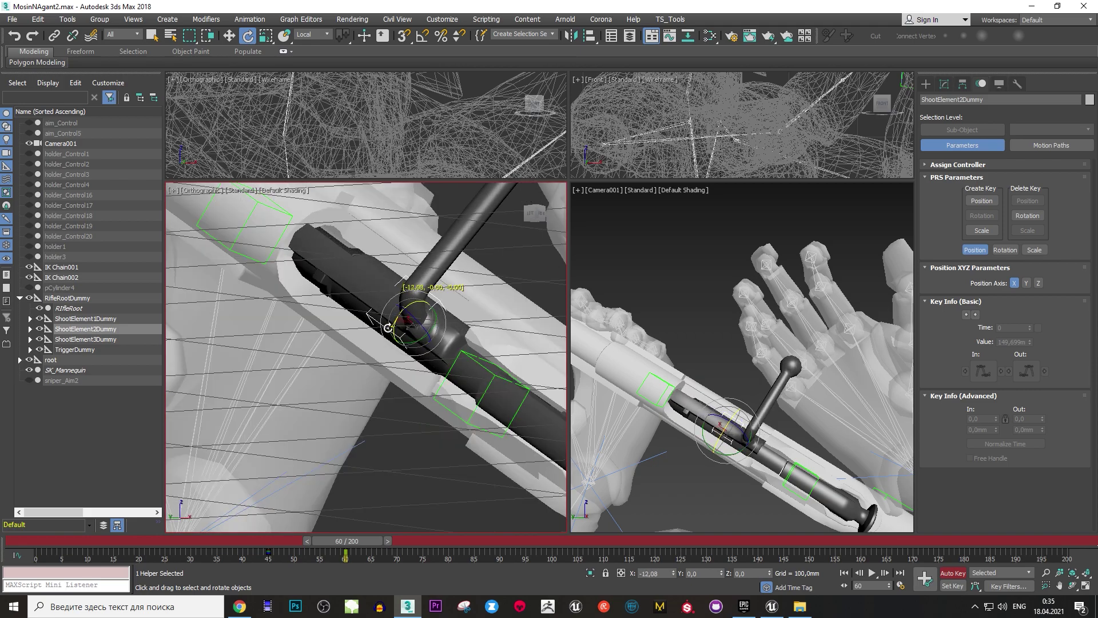
mouse_move(384, 333)
alt+middle_down()
mouse_move(267, 357)
mouse_move(410, 309)
mouse_move(541, 383)
alt+middle_up()
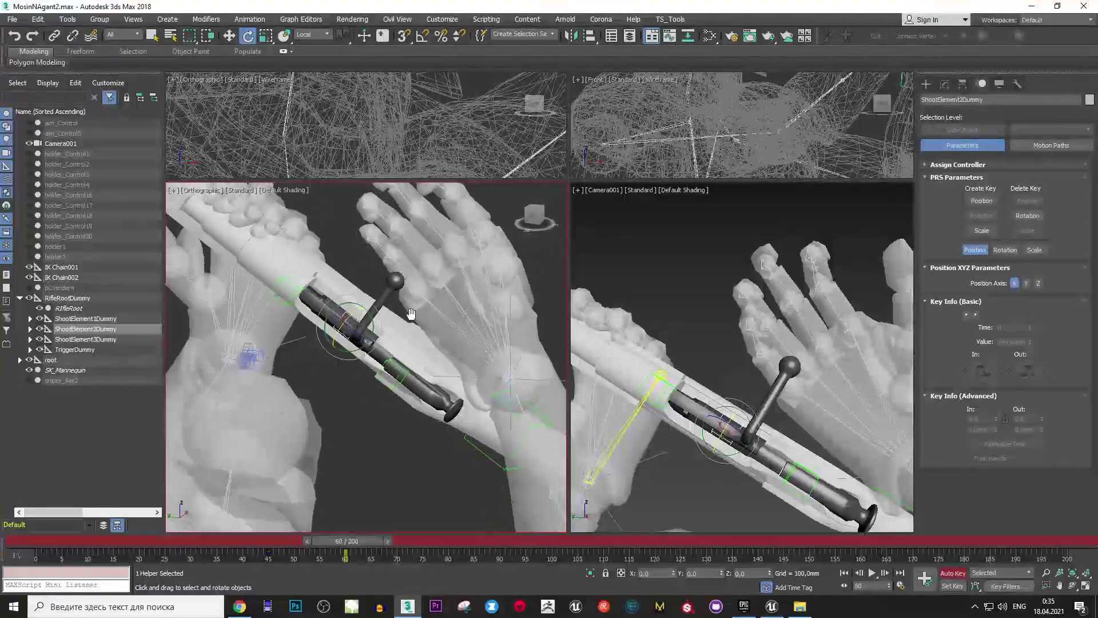
Slide IK Chain001 to pull the right hand along toward the bolt.
click(508, 387)
mouse_move(508, 387)
alt+middle_down()
mouse_move(432, 356)
mouse_move(485, 398)
alt+middle_up()
key(w)
drag(529, 370, 513, 368)
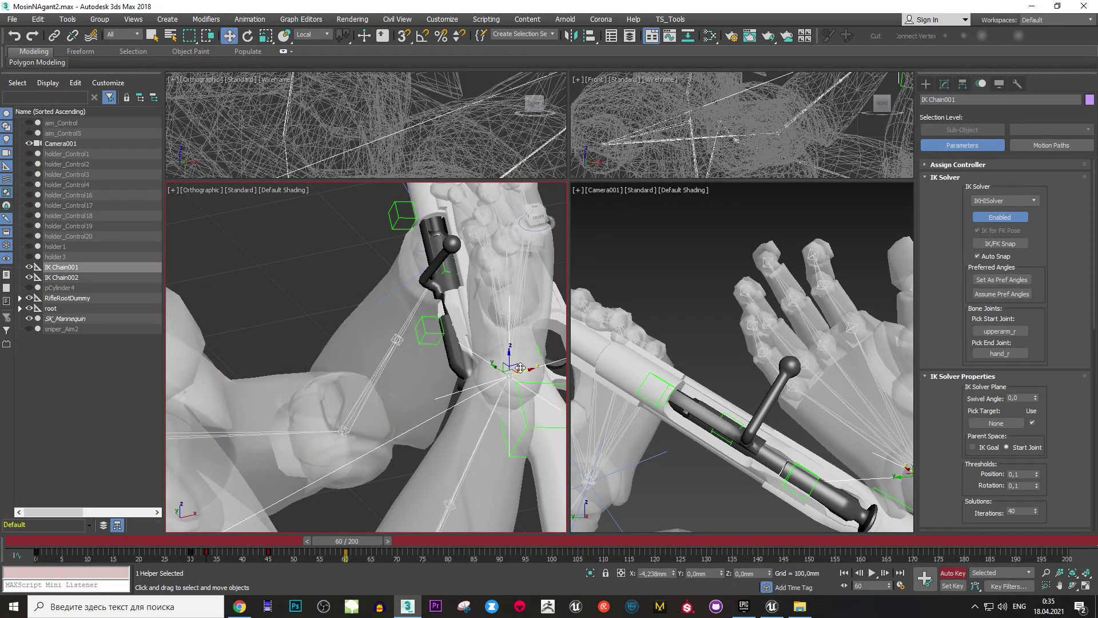
mouse_move(492, 295)
alt+middle_down()
mouse_move(466, 290)
mouse_move(551, 279)
mouse_move(520, 362)
mouse_move(456, 307)
mouse_move(452, 371)
alt+middle_up()
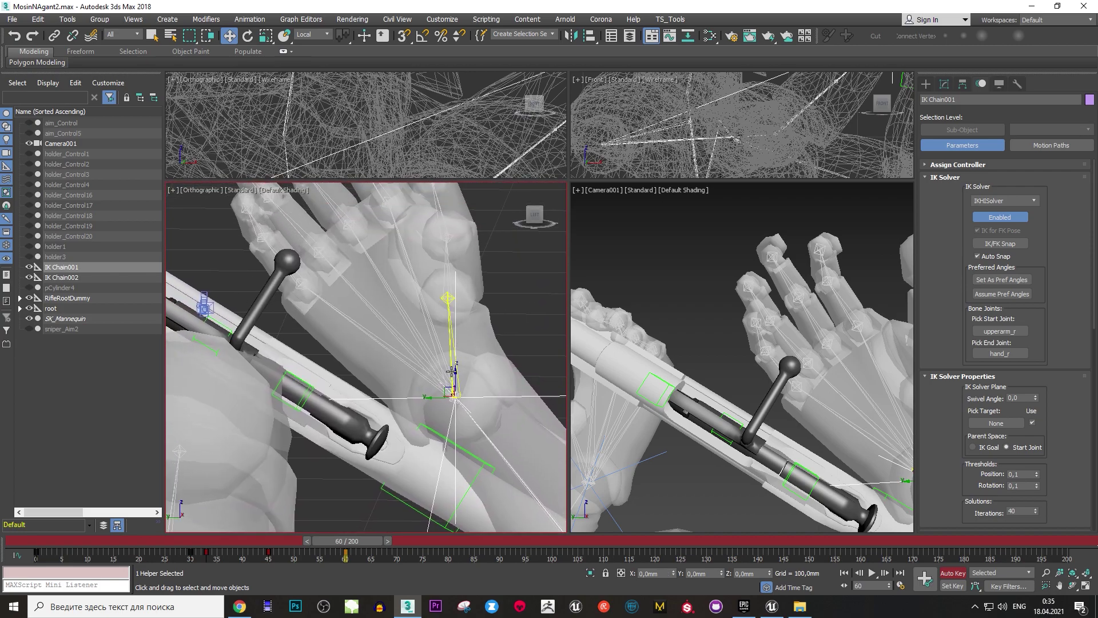
click(512, 307)
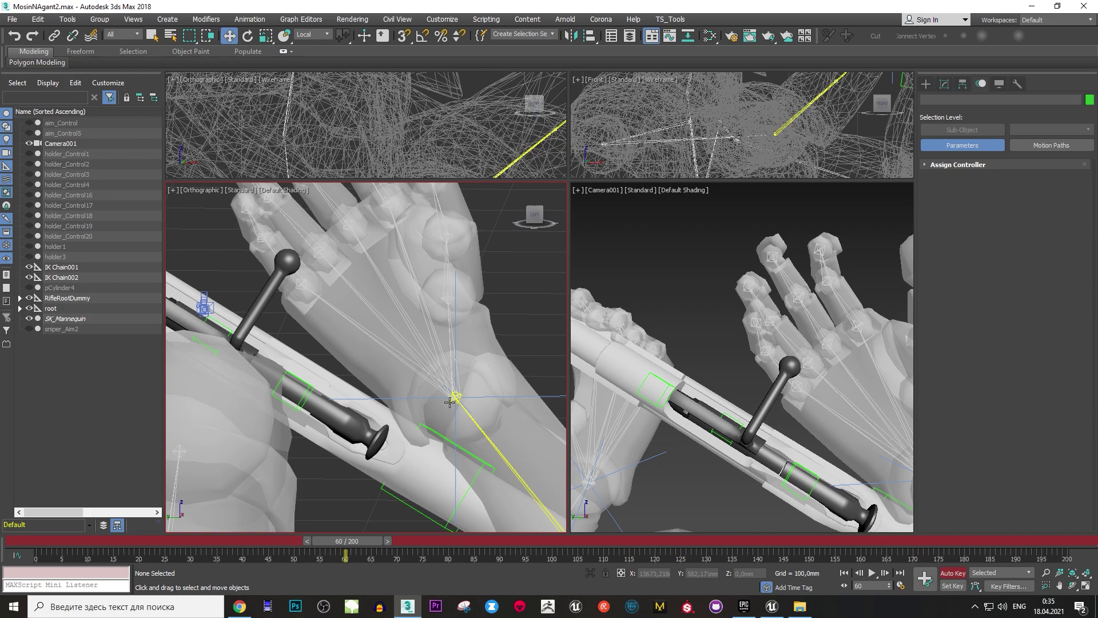
Rotate hand_r and nudge IK Chain001 to refine the grip, then select ShootElement2Dummy.
click(453, 398)
key(e)
drag(456, 372, 479, 394)
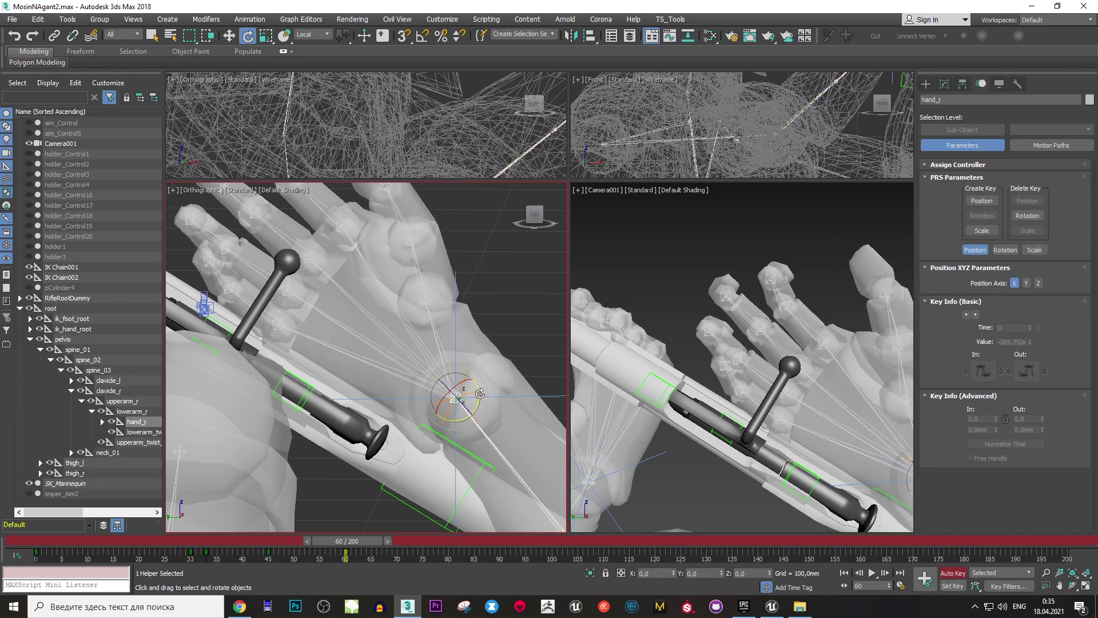
click(454, 327)
mouse_move(472, 378)
alt+middle_down()
mouse_move(478, 367)
mouse_move(433, 376)
alt+middle_up()
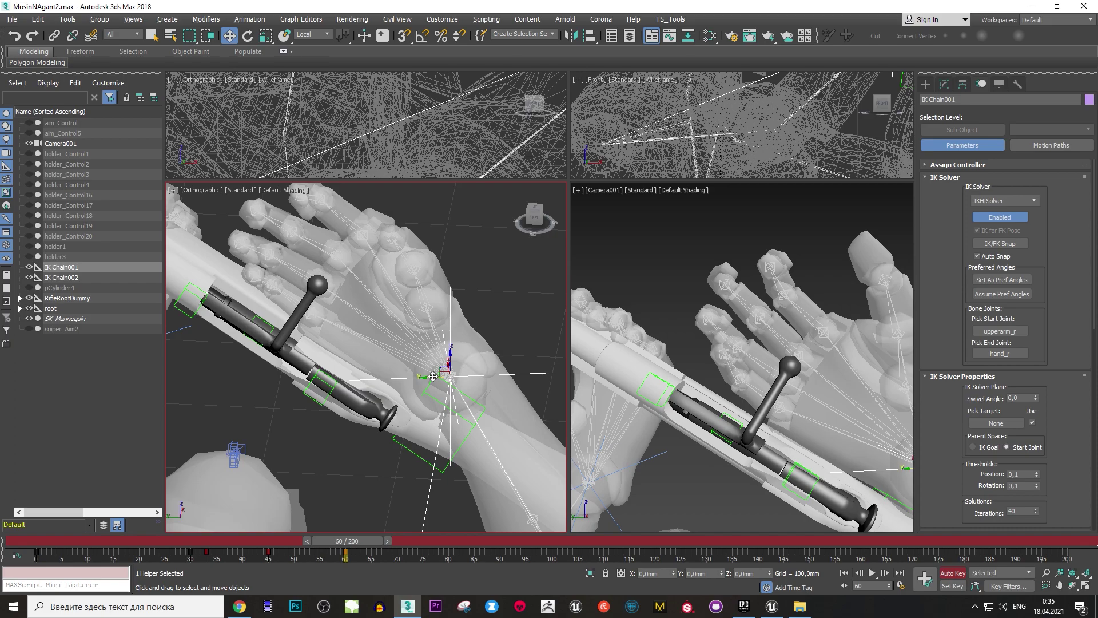
drag(433, 376, 429, 368)
mouse_move(429, 368)
alt+middle_down()
mouse_move(600, 330)
mouse_move(376, 307)
mouse_move(495, 305)
alt+middle_up()
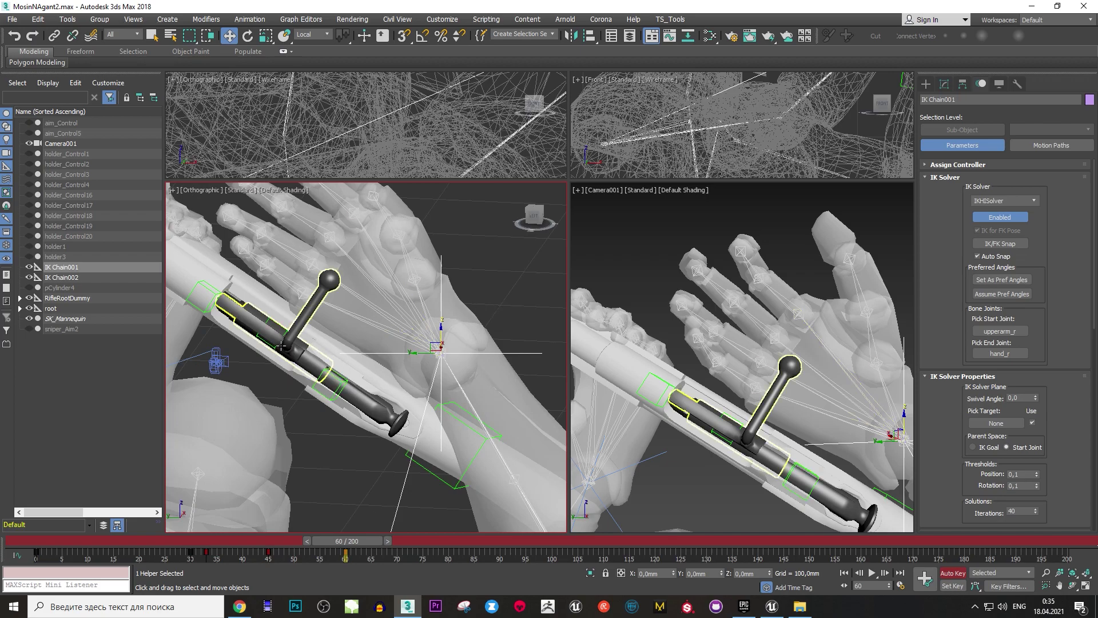
click(274, 346)
key(e)
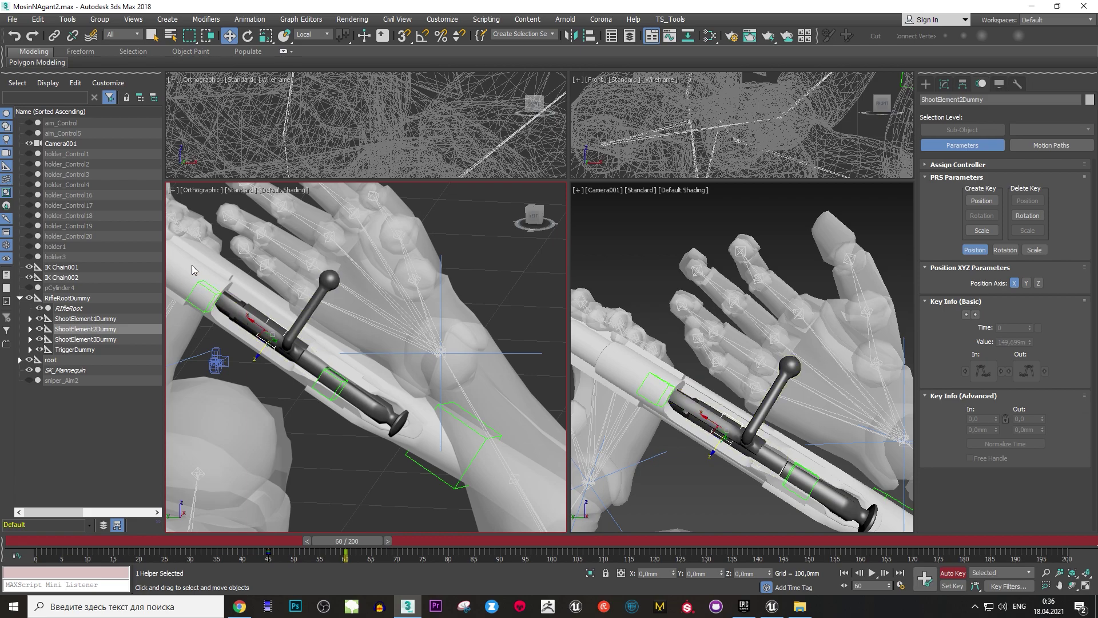
At frame 55, rotate the bolt dummy -9.95° on X to lift the handle.
middle_drag(248, 307, 289, 319)
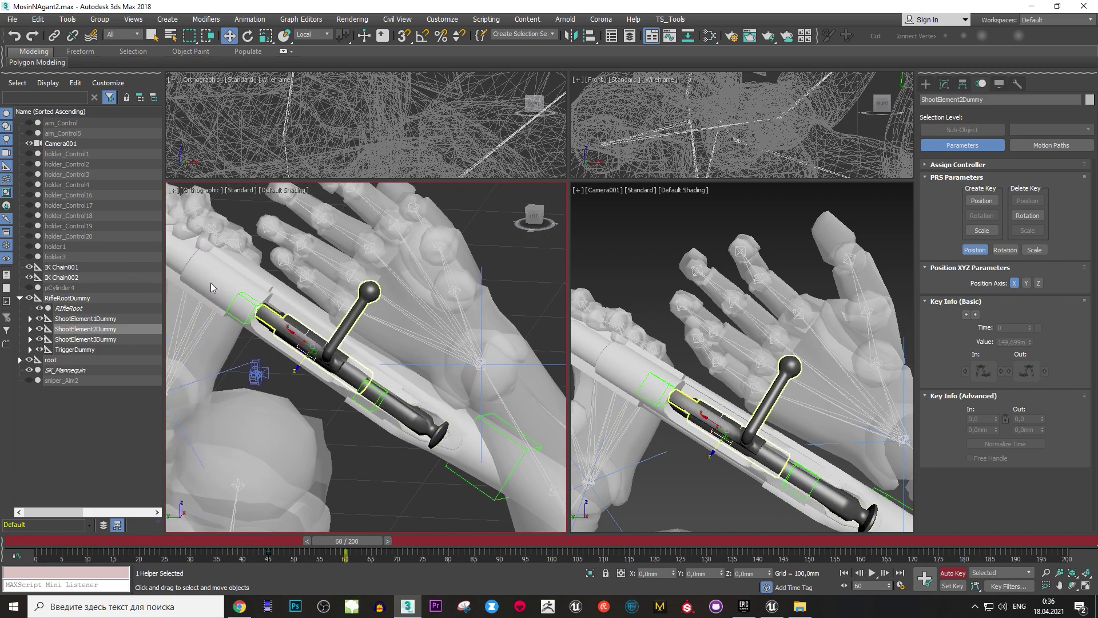
mouse_move(368, 538)
mouse_down()
mouse_move(289, 540)
mouse_move(365, 541)
mouse_up()
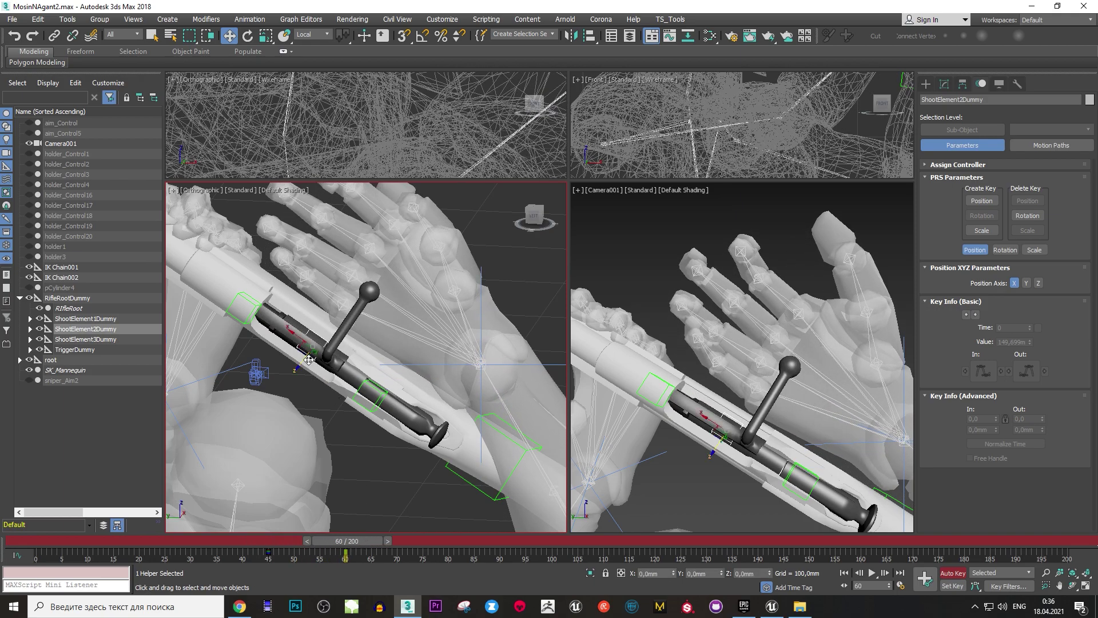
drag(353, 542, 333, 542)
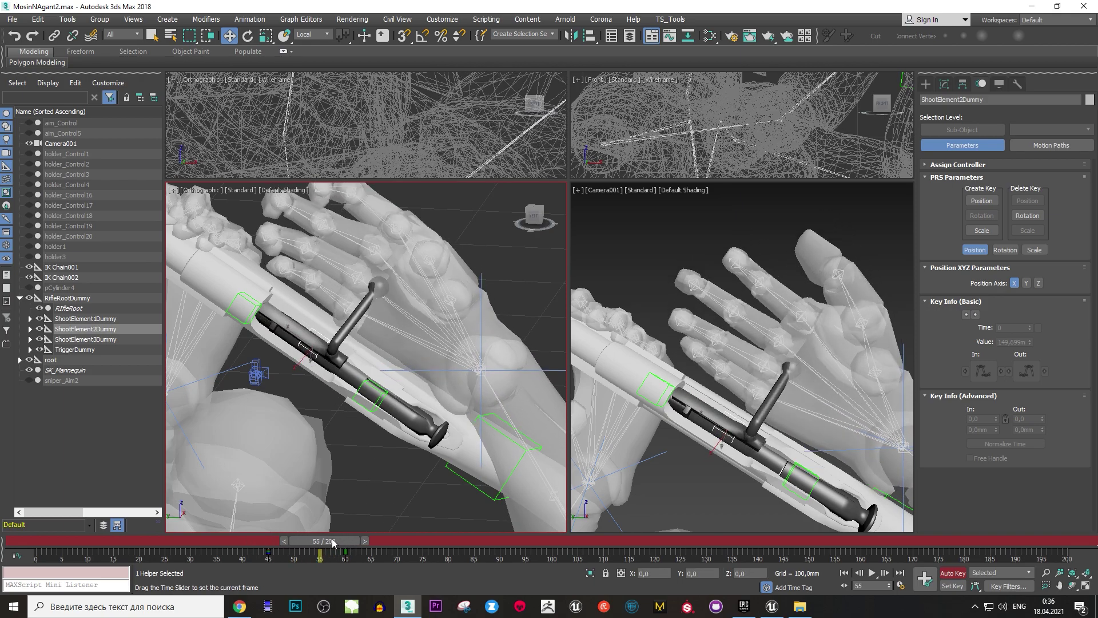
key(e)
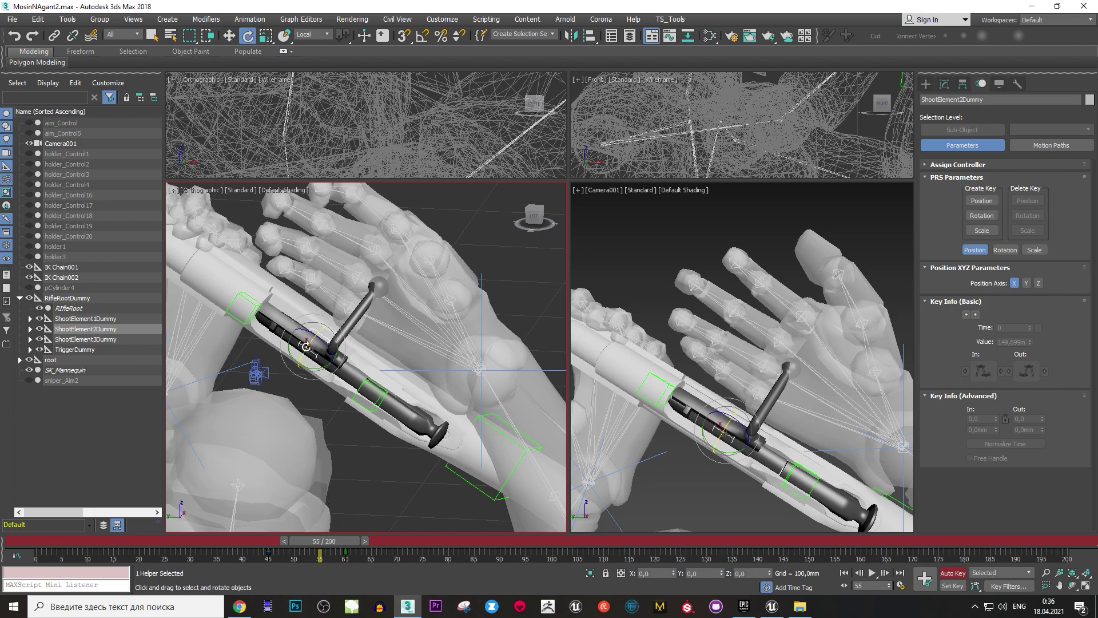
drag(305, 346, 301, 357)
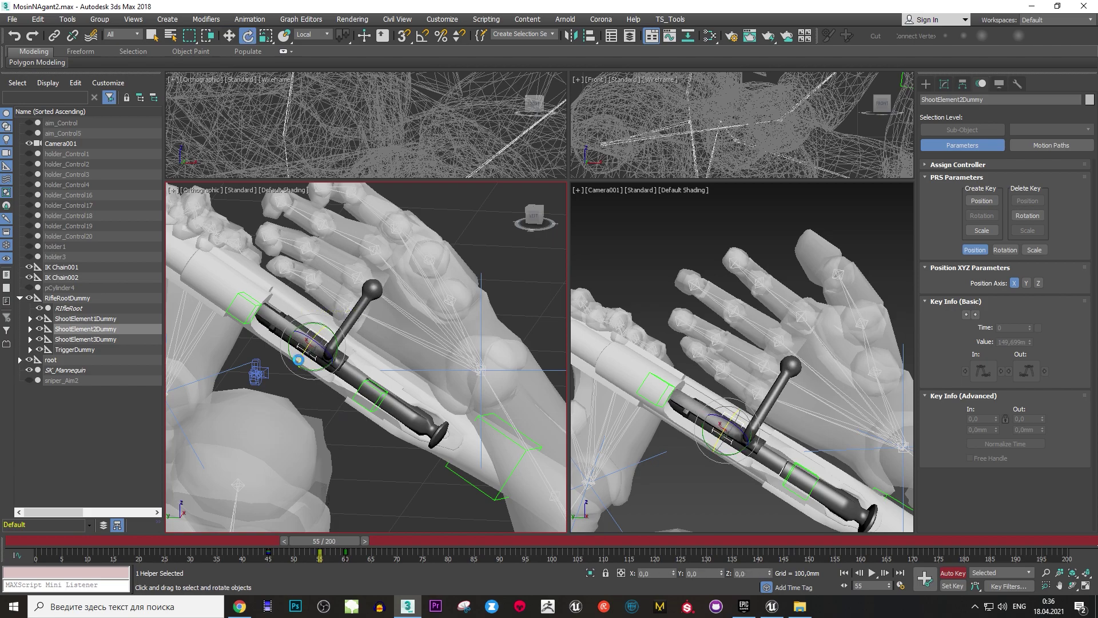
At frame 53, rotate the bolt dummy -2.23° on X, then check frames 49–50.
drag(340, 543, 331, 543)
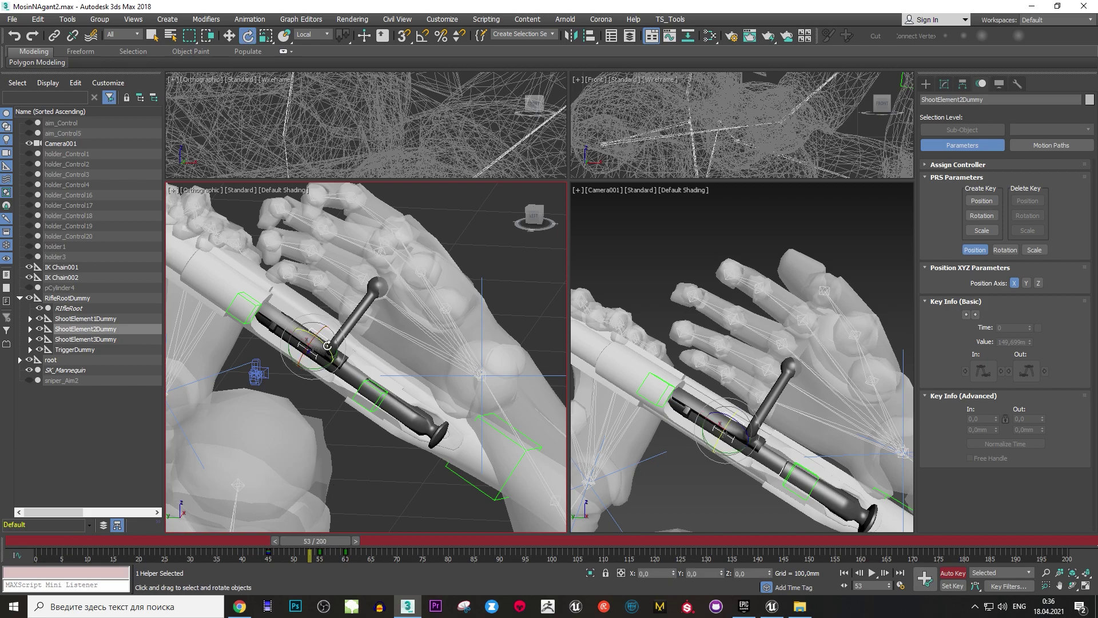
scroll(300, 342, up, 2)
alt+middle_drag(300, 342, 304, 348)
drag(304, 348, 304, 358)
drag(303, 359, 304, 359)
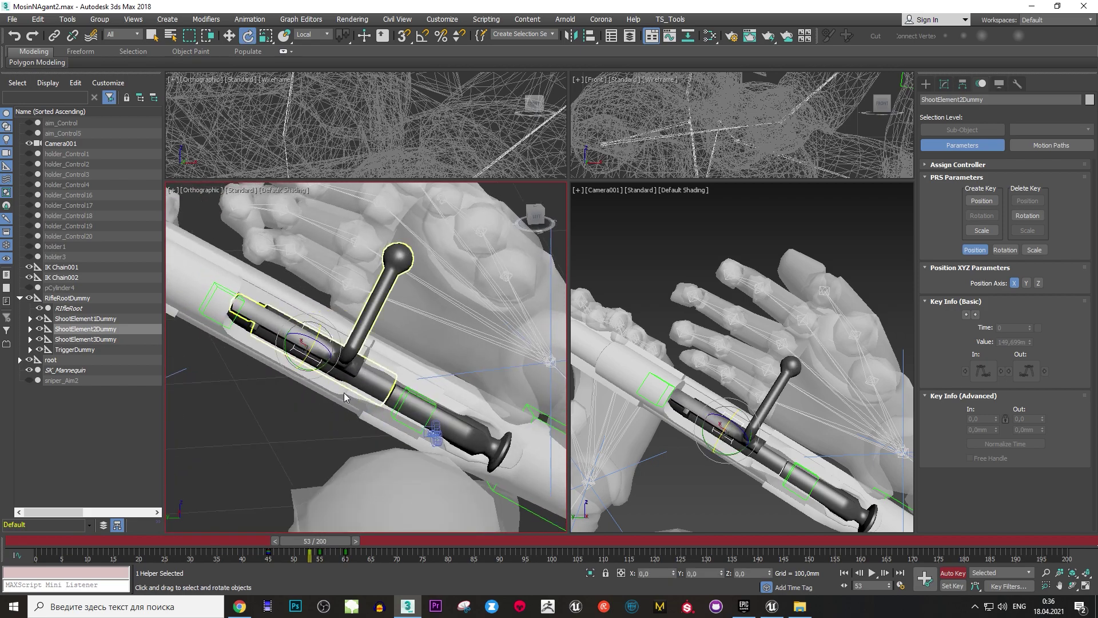
drag(306, 543, 293, 543)
key(e)
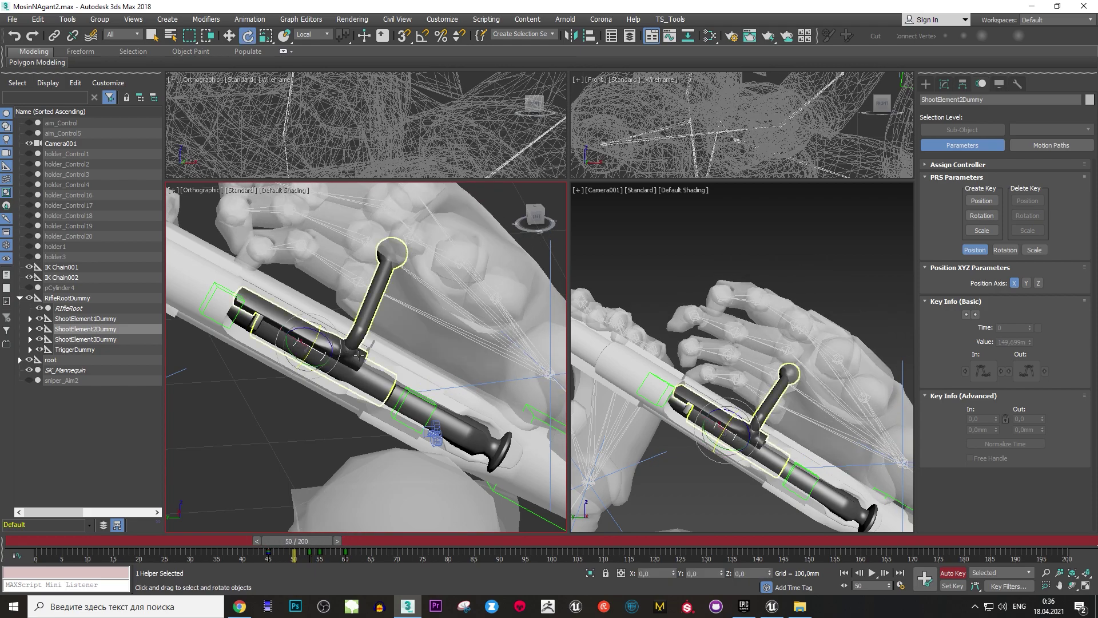
mouse_move(327, 434)
alt+middle_down()
mouse_move(358, 358)
mouse_move(440, 366)
alt+middle_up()
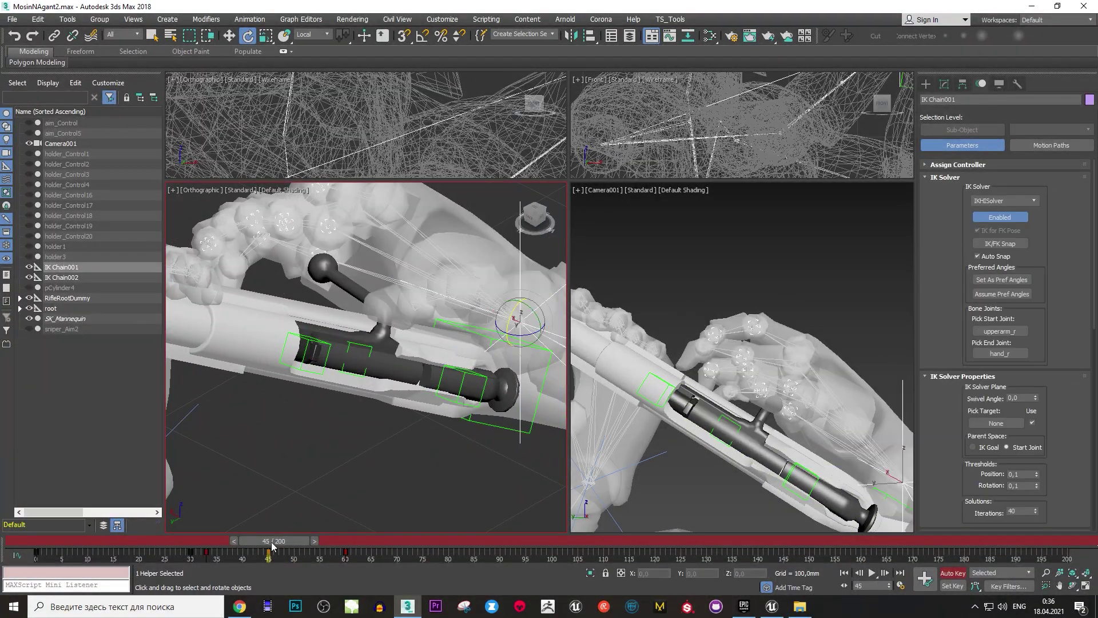
Raise the right hand's IK goal at frame 48 and scrub back to frame 32.
drag(294, 542, 307, 543)
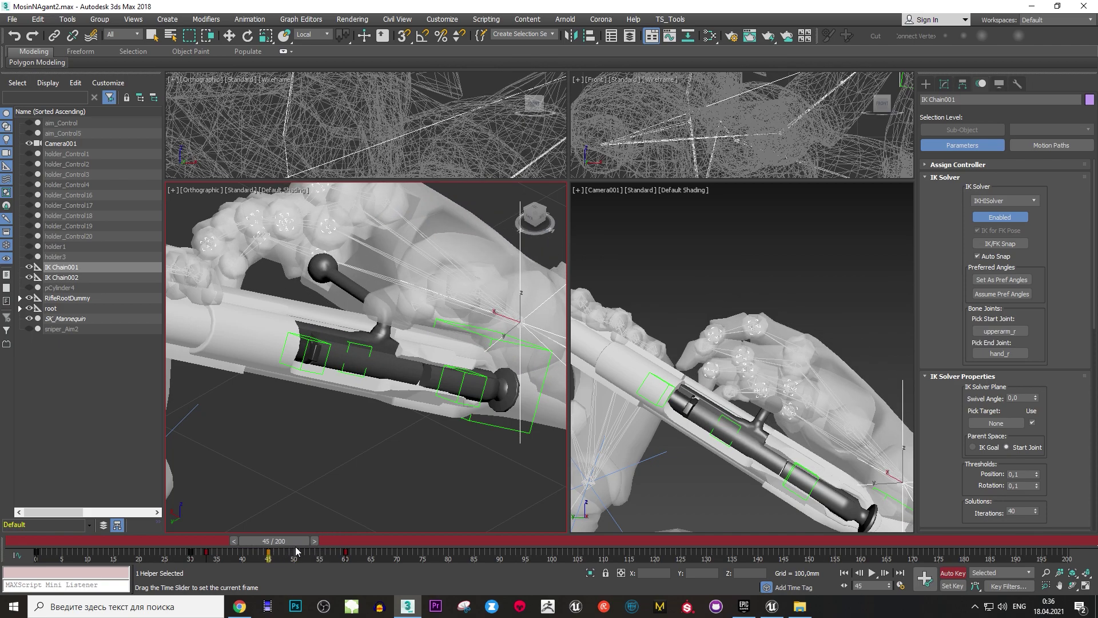
key(w)
alt+middle_drag(343, 434, 318, 460)
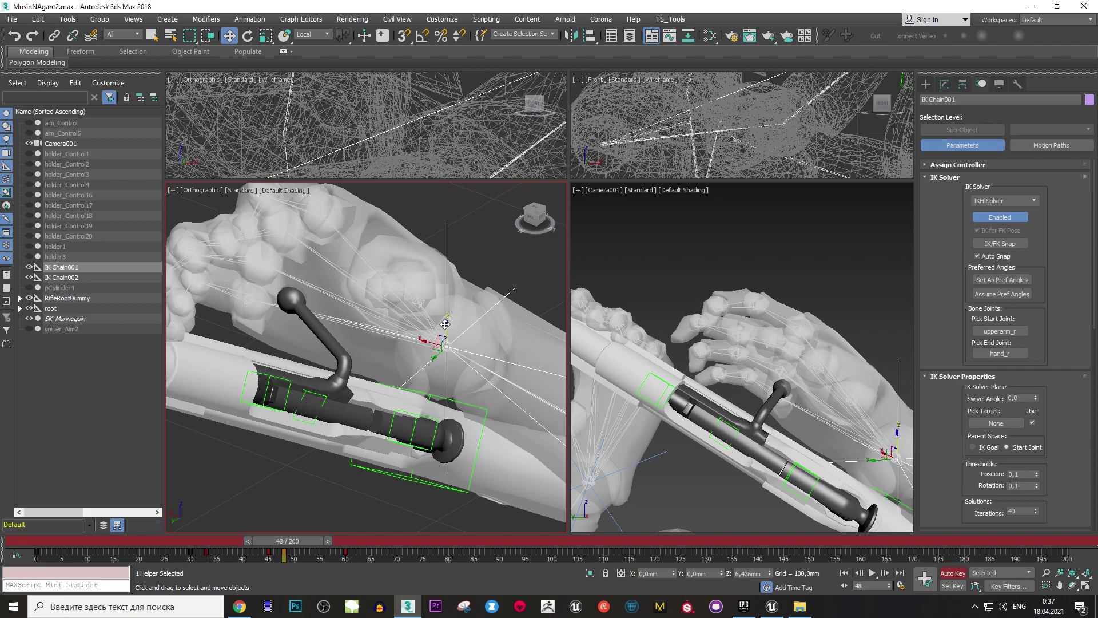
drag(293, 553, 247, 553)
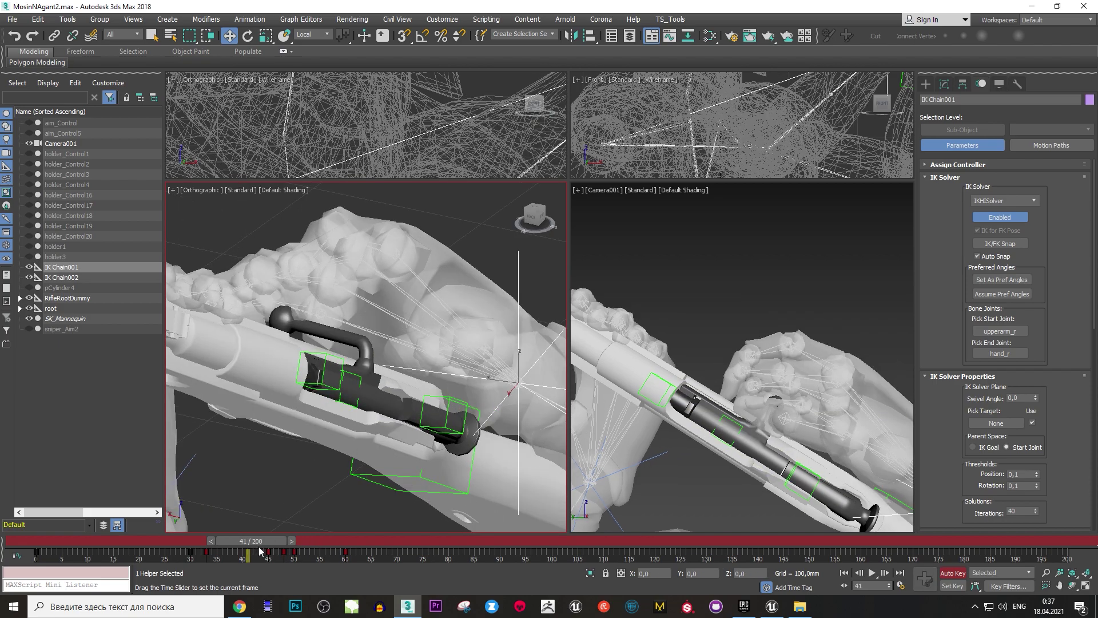
alt+middle_drag(263, 400, 221, 410)
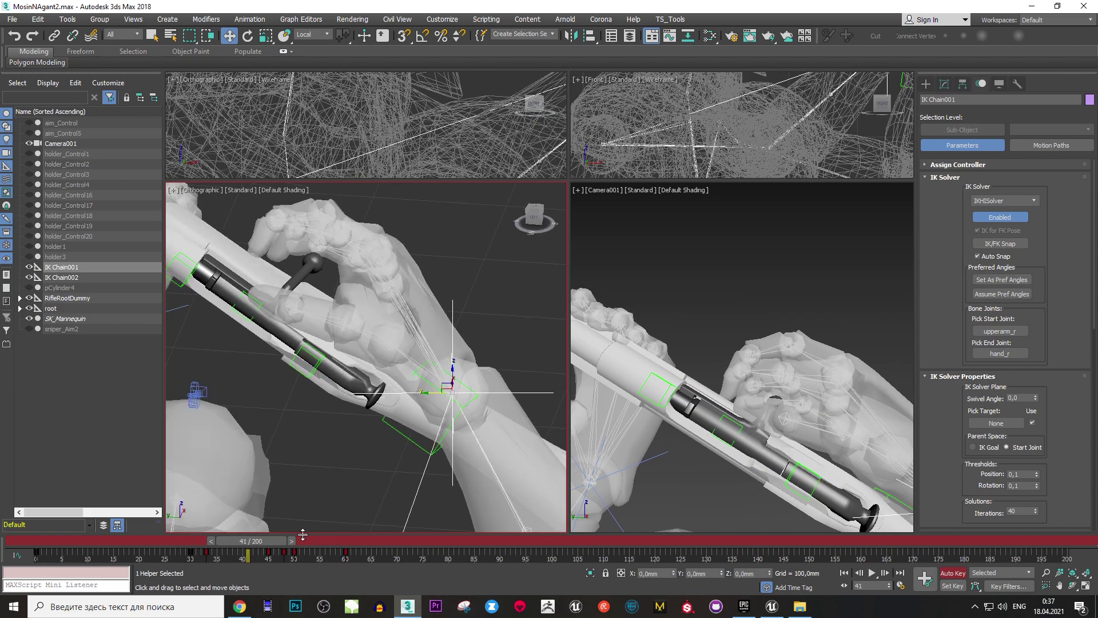
drag(266, 543, 227, 542)
Deselect everything and play the reload twice to review the hand and bolt motion.
click(722, 298)
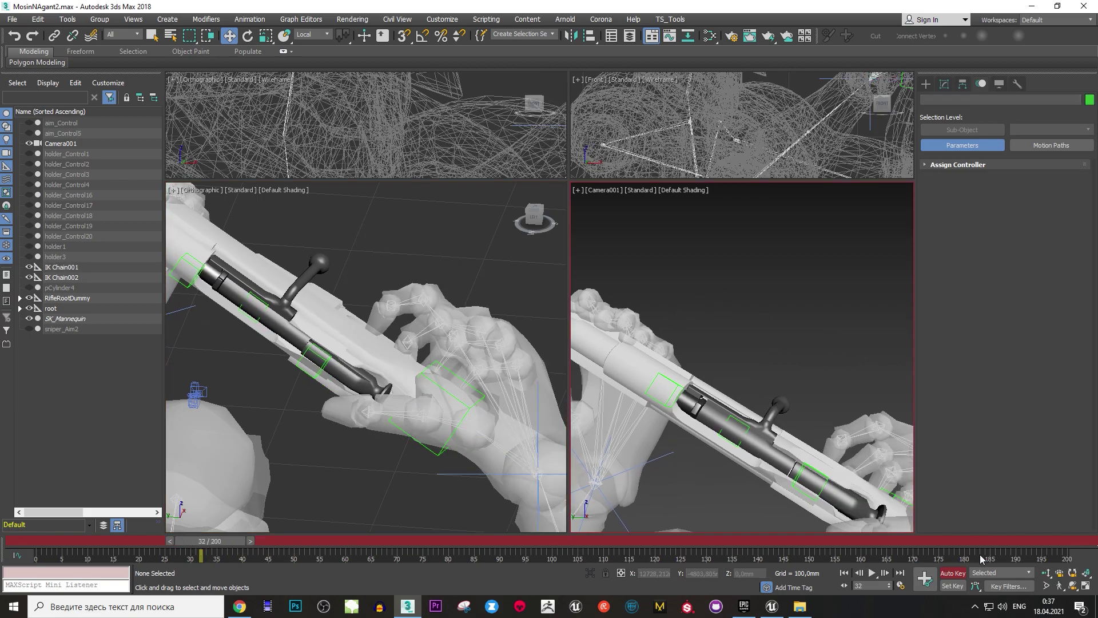
click(872, 573)
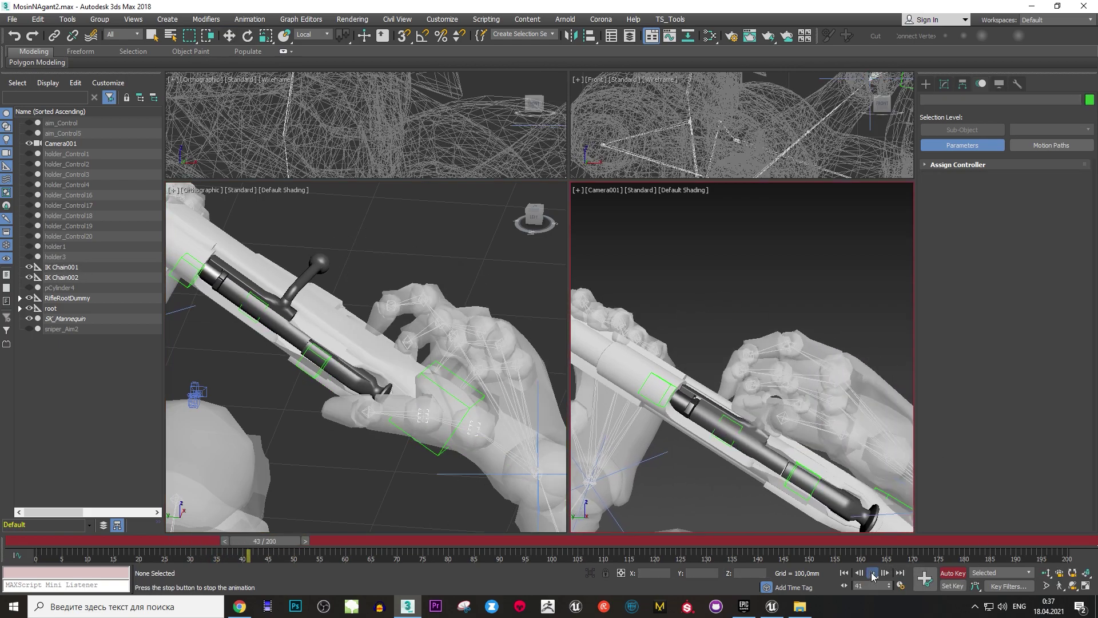
click(872, 573)
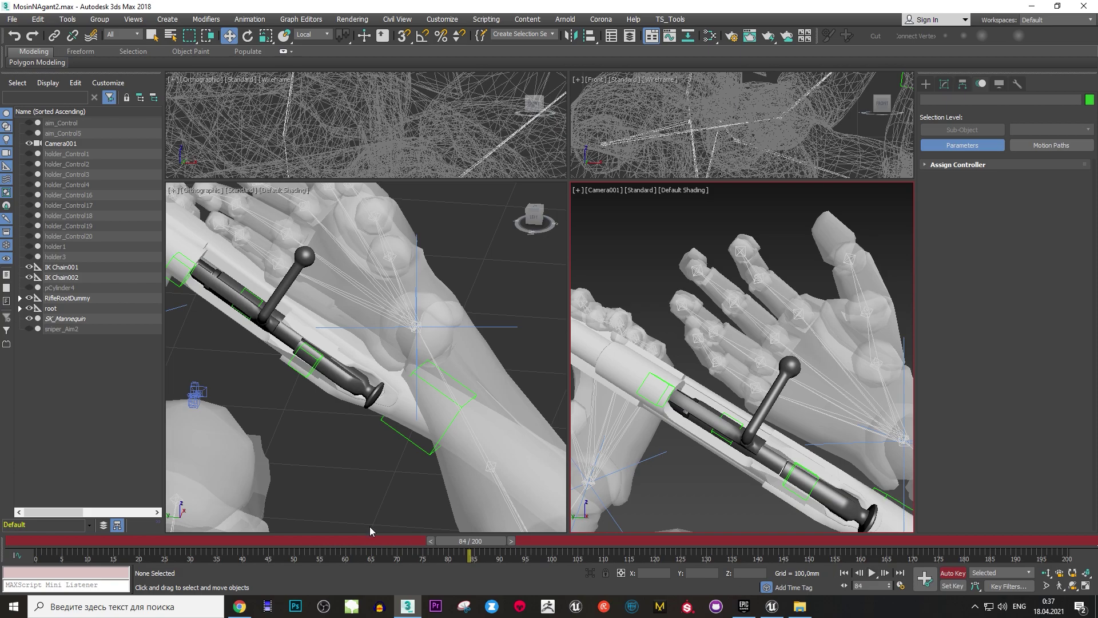
drag(459, 543, 223, 541)
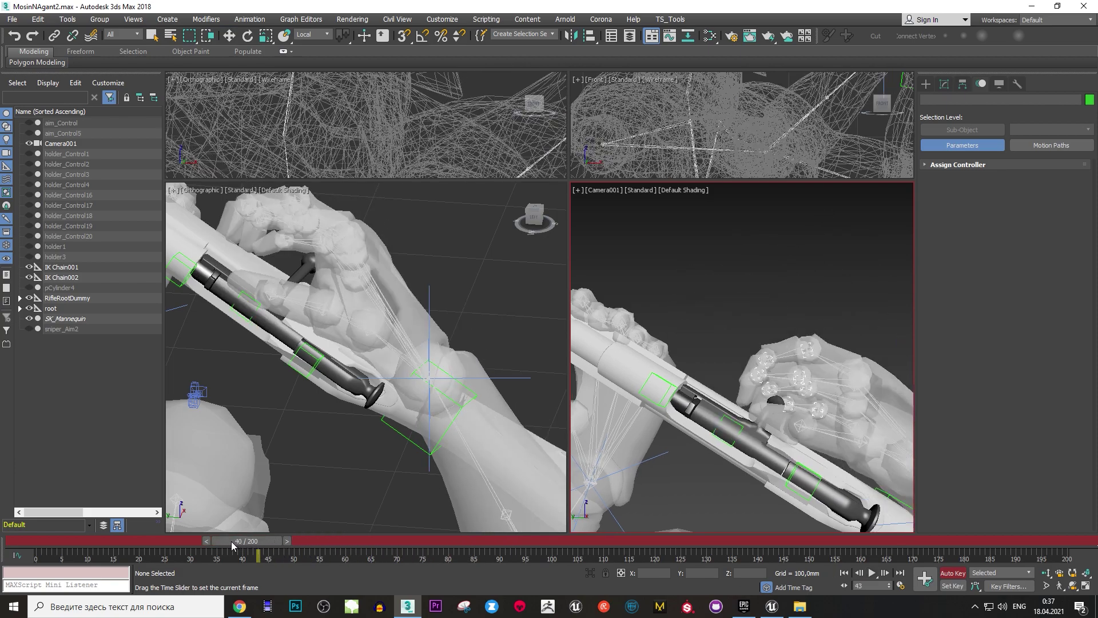
click(872, 573)
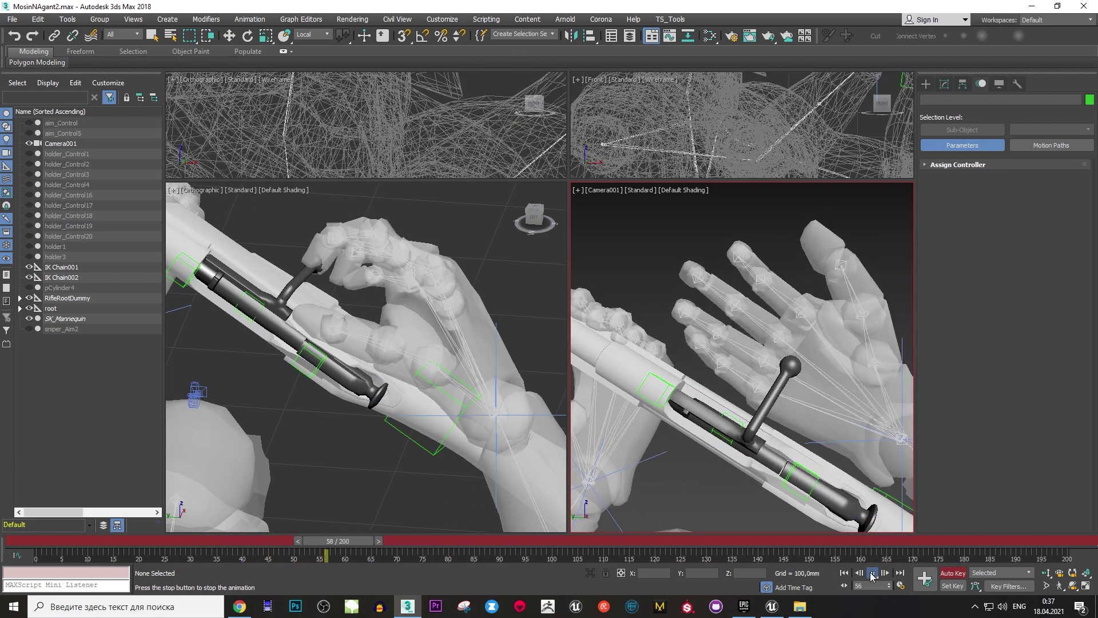
click(872, 573)
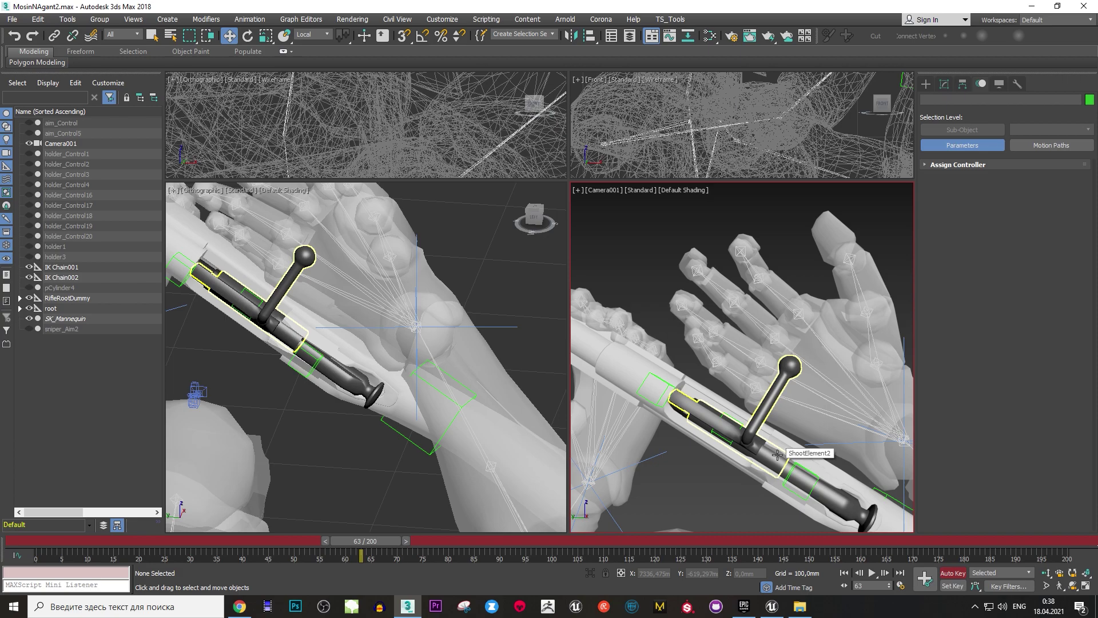
Play and scrub the reload animation around frames 24–29 to review it.
click(872, 572)
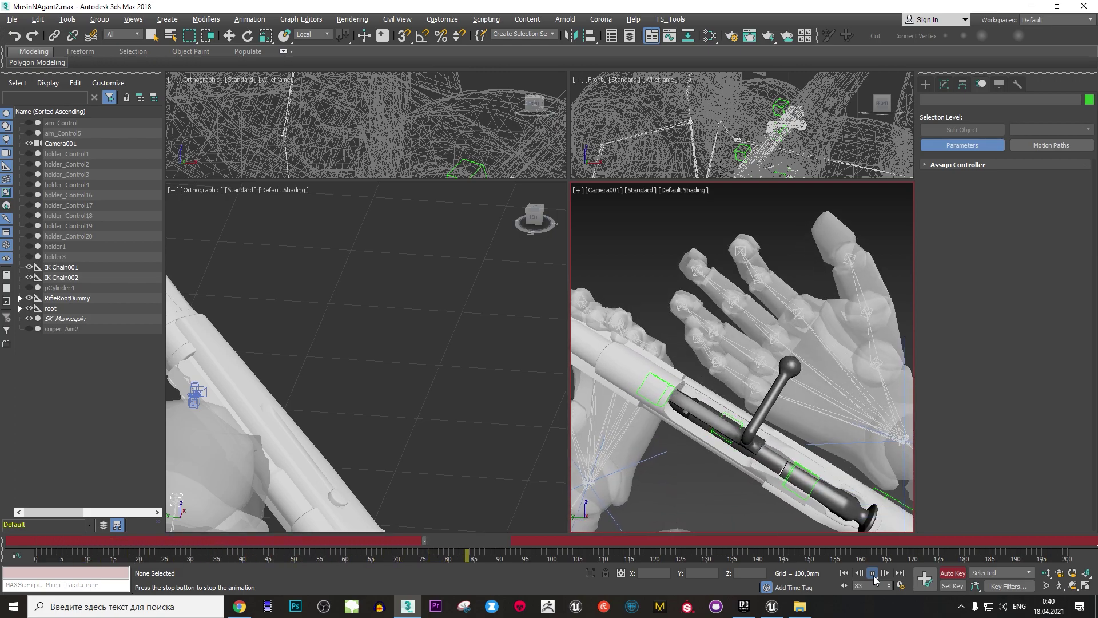
click(872, 572)
mouse_move(459, 544)
mouse_down()
mouse_move(202, 529)
mouse_move(166, 537)
mouse_up()
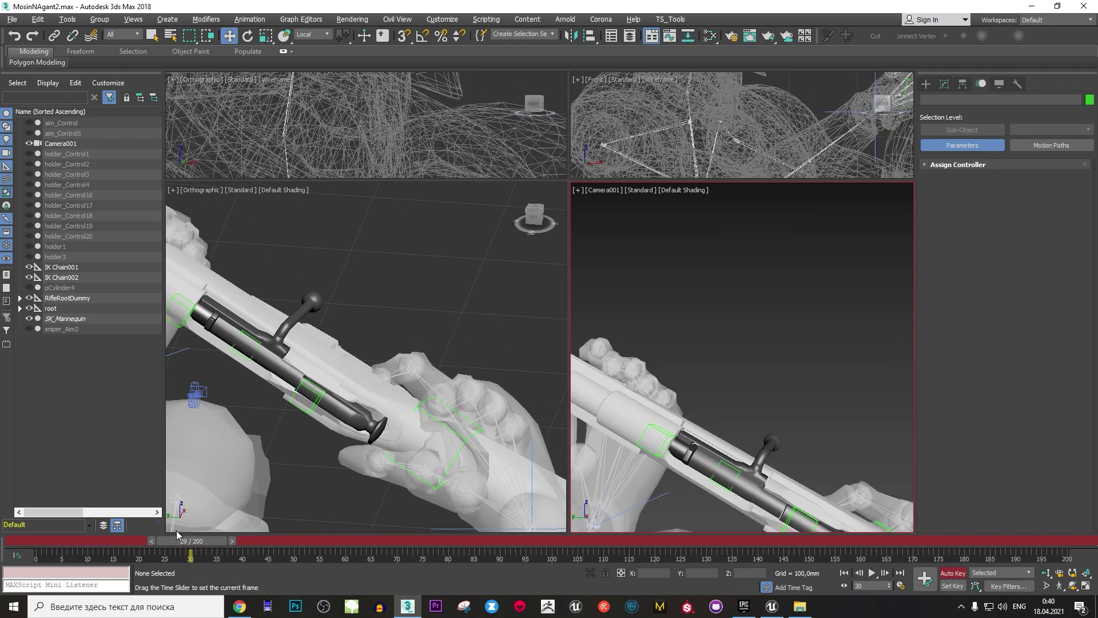
click(872, 573)
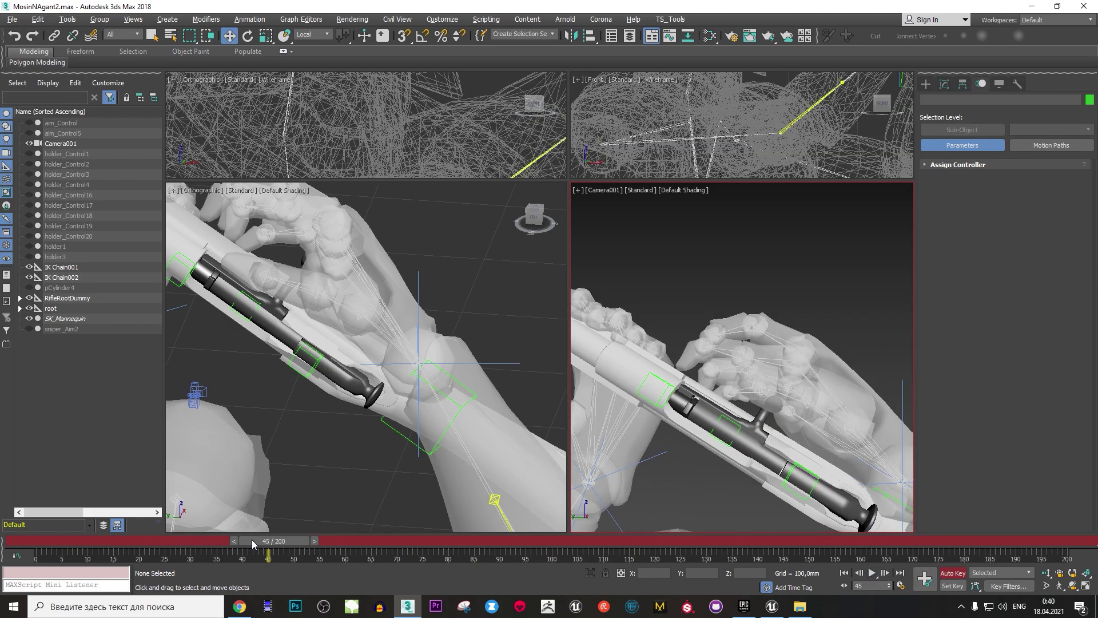
drag(251, 539, 162, 542)
Go to frame 27 and select the rifle's root helper, RifleRootDummy.
middle_drag(349, 424, 286, 316)
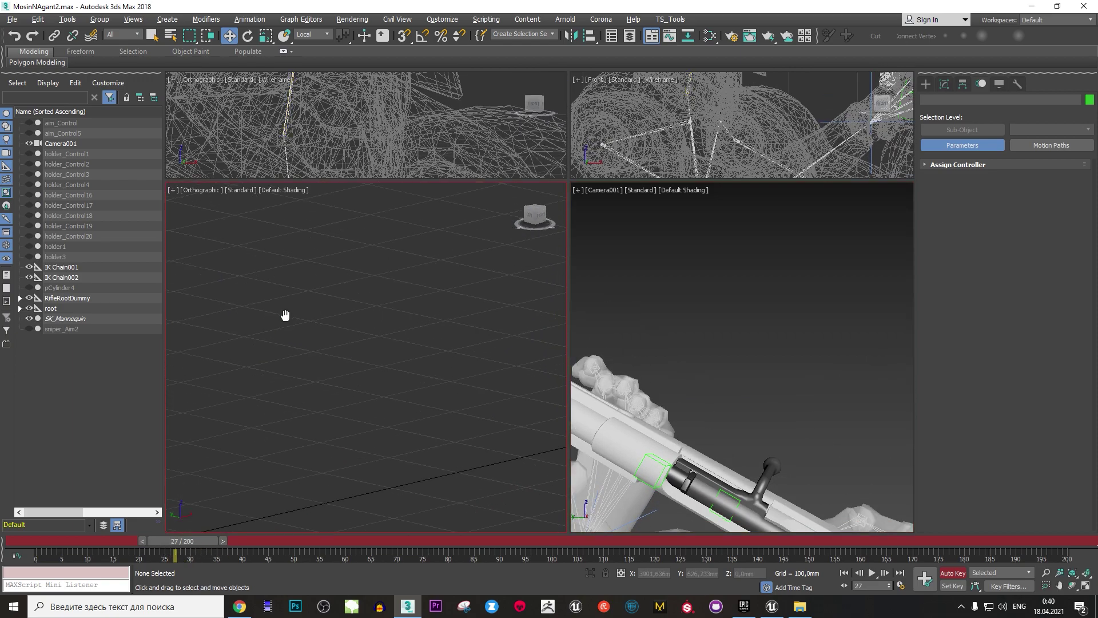
scroll(355, 355, down, 3)
scroll(256, 303, up, 6)
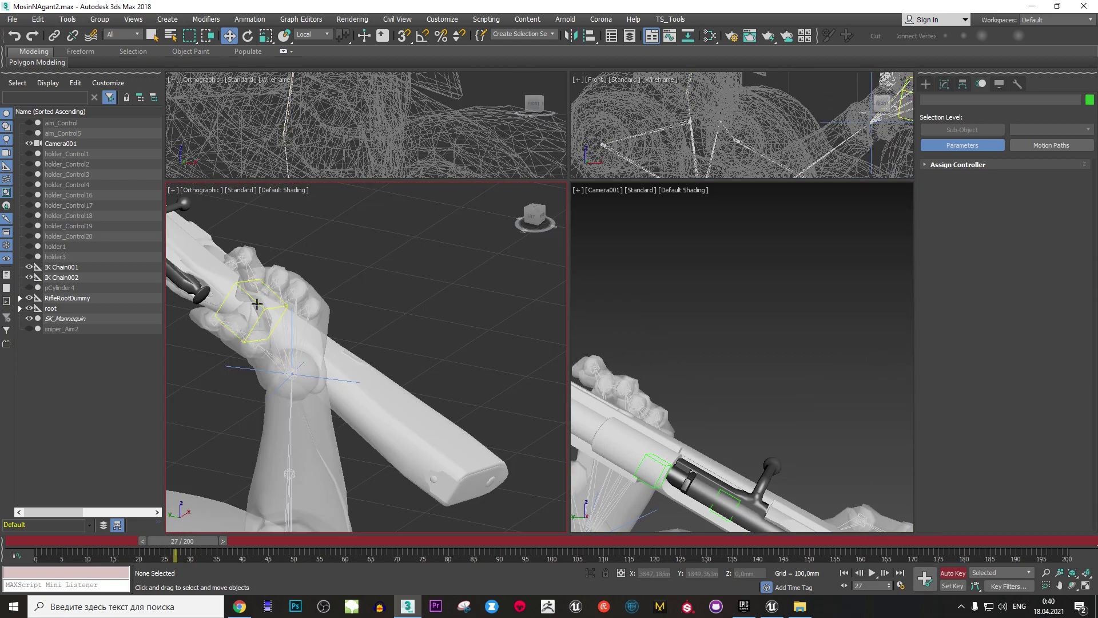
click(257, 304)
mouse_move(256, 303)
alt+middle_down()
mouse_move(370, 410)
mouse_move(352, 407)
alt+middle_up()
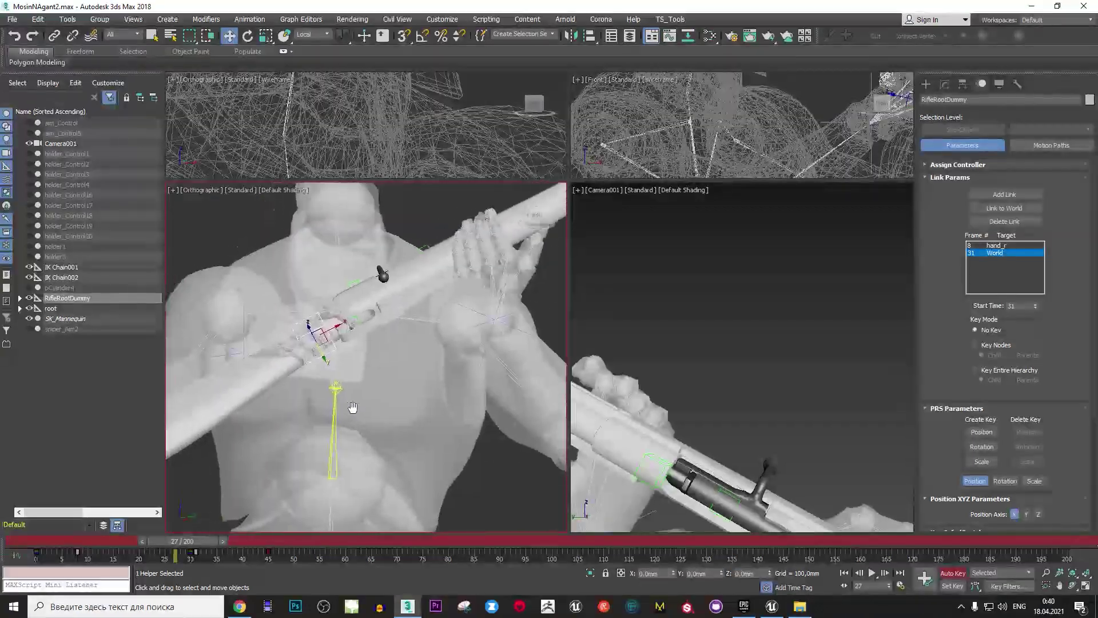
Play and scrub the animation between frames 6 and 48 to check the rifle's pose.
click(871, 572)
click(871, 572)
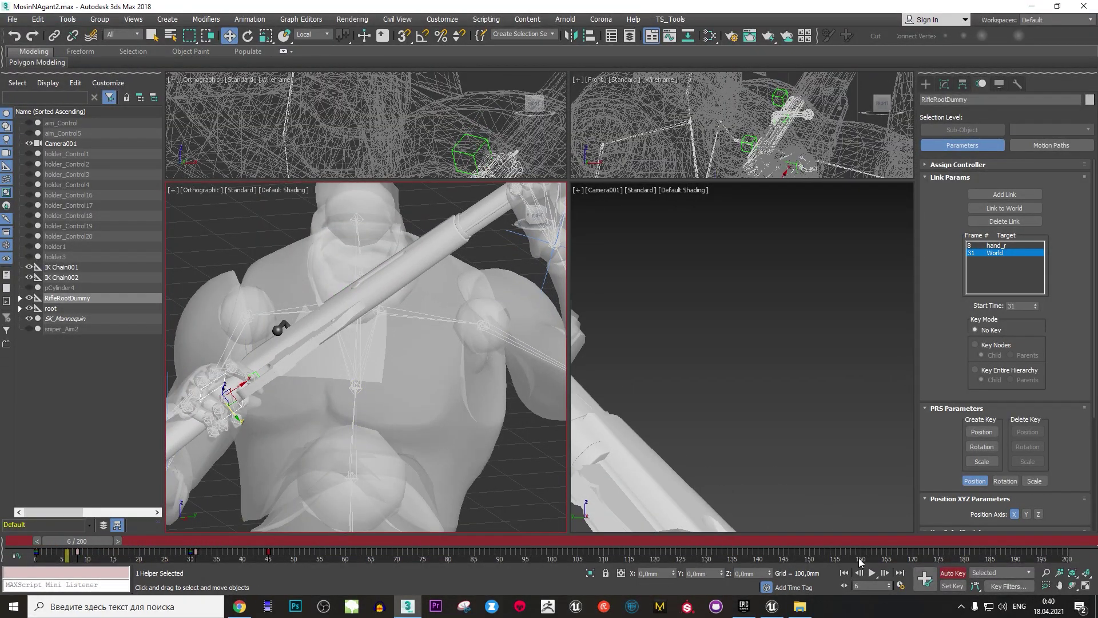
key(period)
mouse_move(209, 545)
mouse_down()
mouse_move(200, 545)
mouse_move(212, 546)
mouse_up()
key(w)
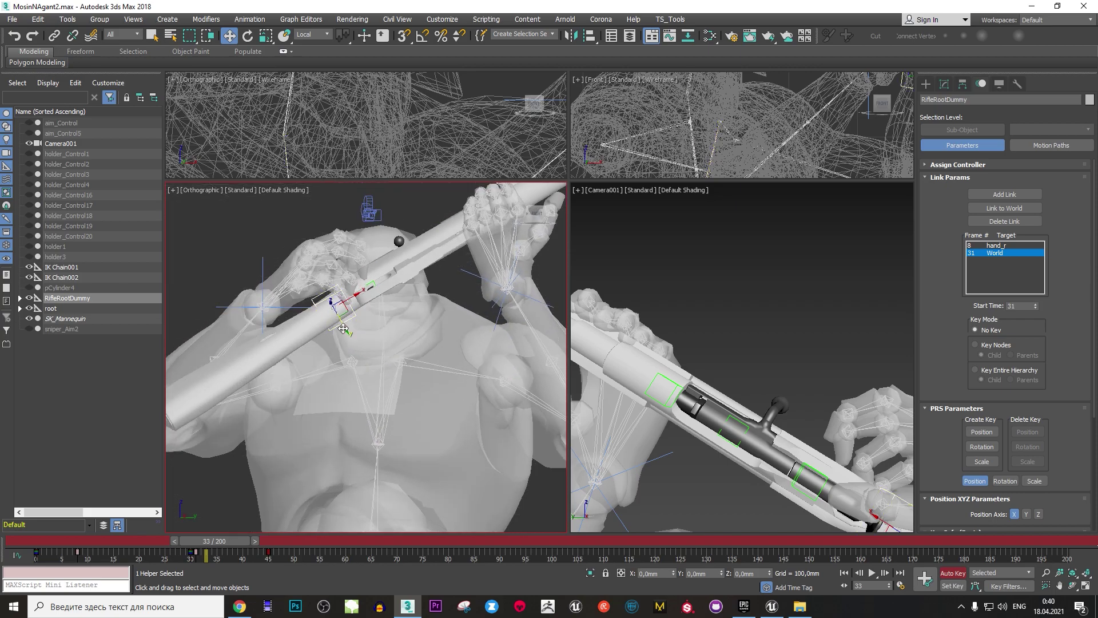
key(/)
click(859, 572)
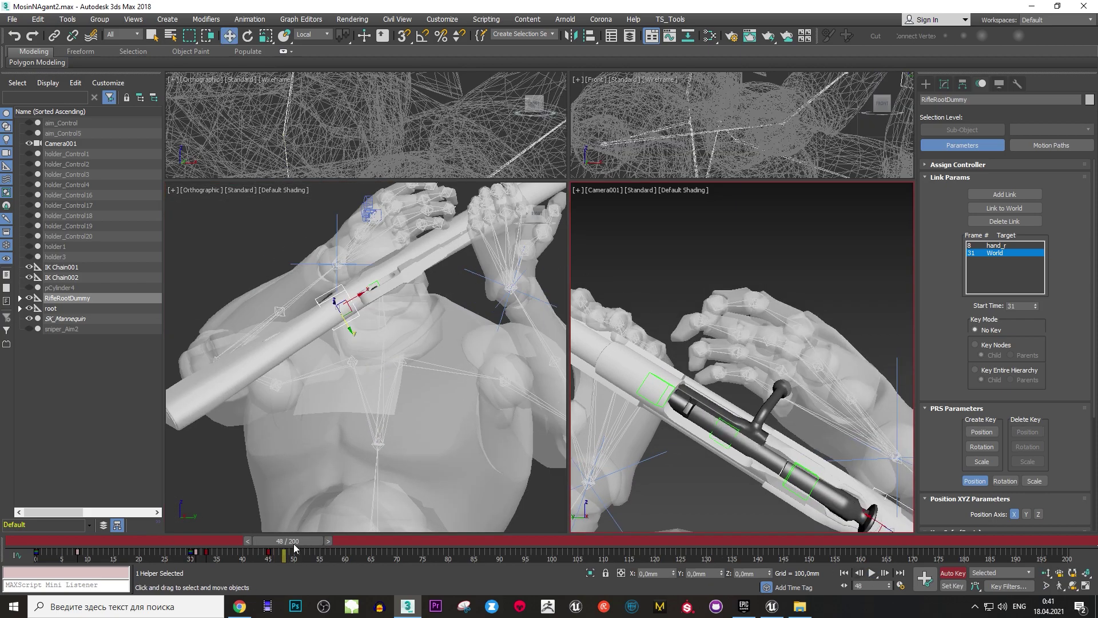
mouse_move(295, 548)
mouse_down()
mouse_move(136, 540)
mouse_move(232, 540)
mouse_up()
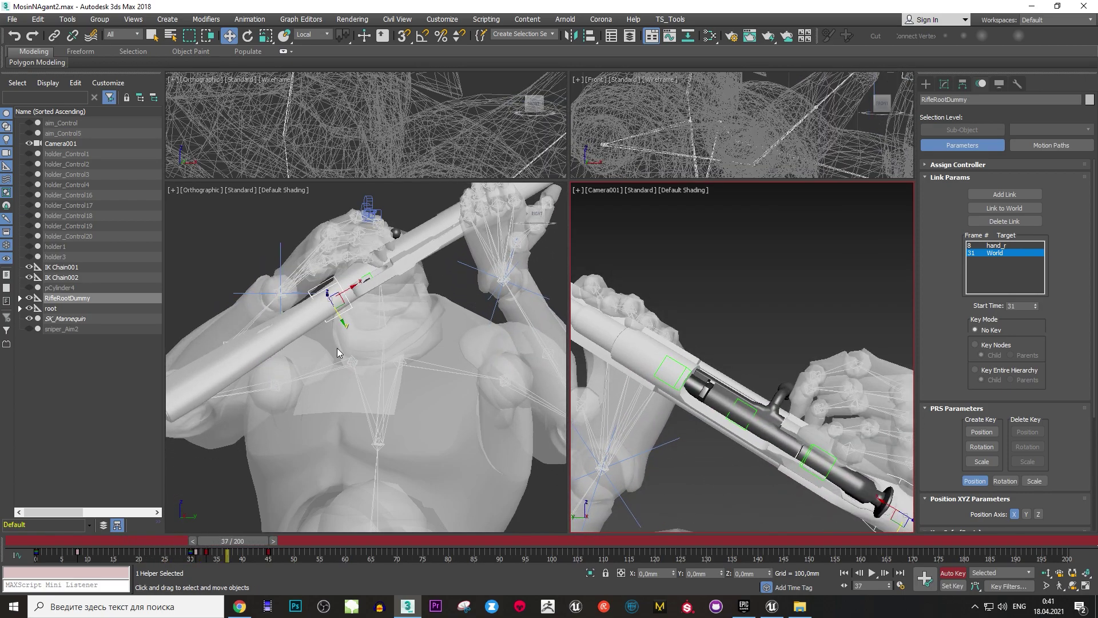
At frame 37, shift RifleRootDummy along X and tilt it -5.54° about X.
drag(356, 289, 351, 288)
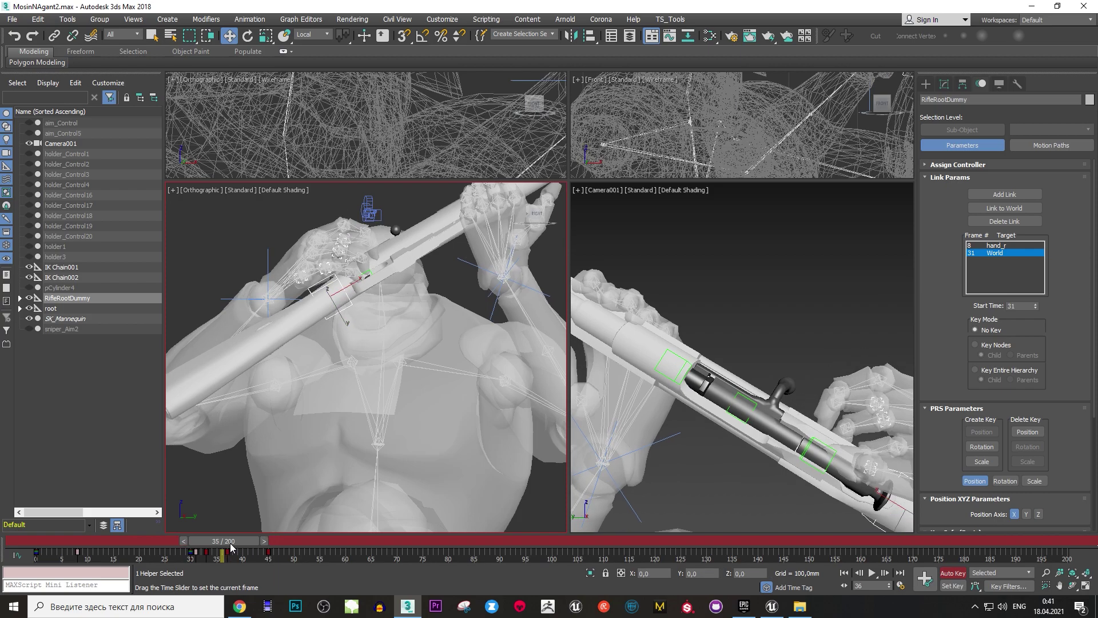
mouse_move(245, 544)
mouse_down()
mouse_move(215, 547)
mouse_move(299, 562)
mouse_move(205, 560)
mouse_move(227, 561)
mouse_up()
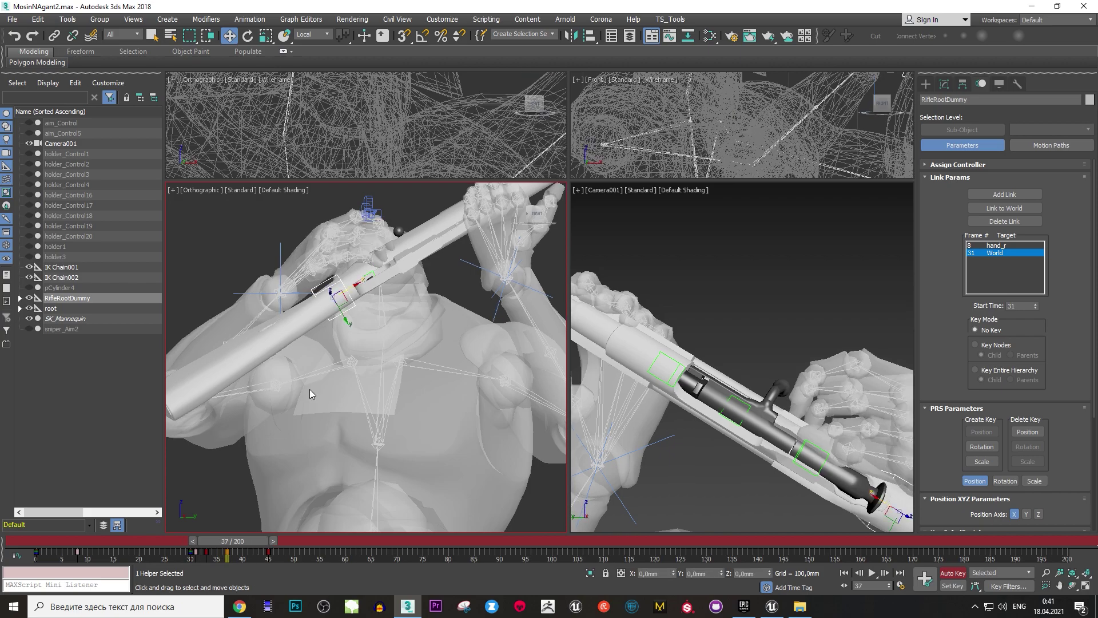
mouse_move(358, 321)
alt+middle_down()
mouse_move(403, 334)
mouse_move(486, 285)
alt+middle_up()
key(e)
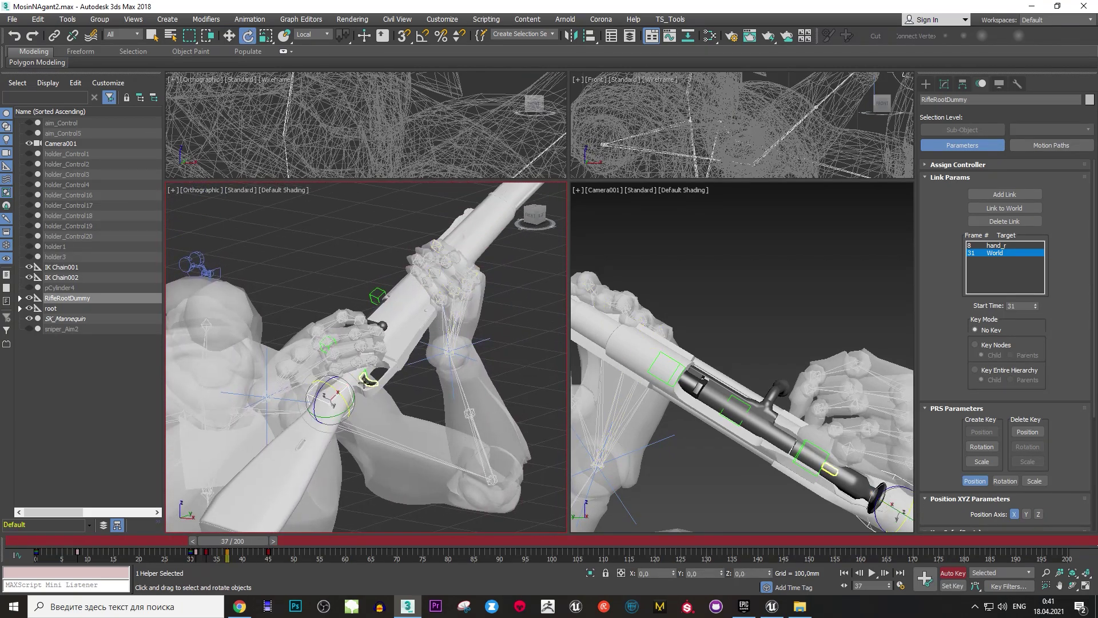
drag(343, 398, 334, 396)
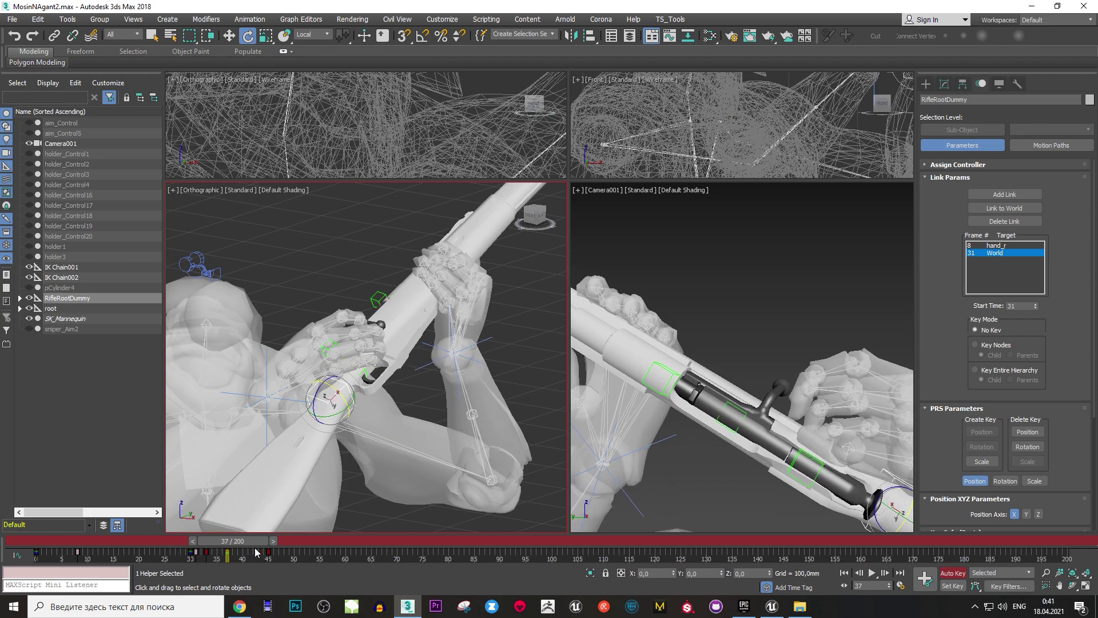
Play back frames 20–60 in the camera view to check the rifle fix.
drag(256, 551, 134, 550)
right_click(687, 311)
click(869, 574)
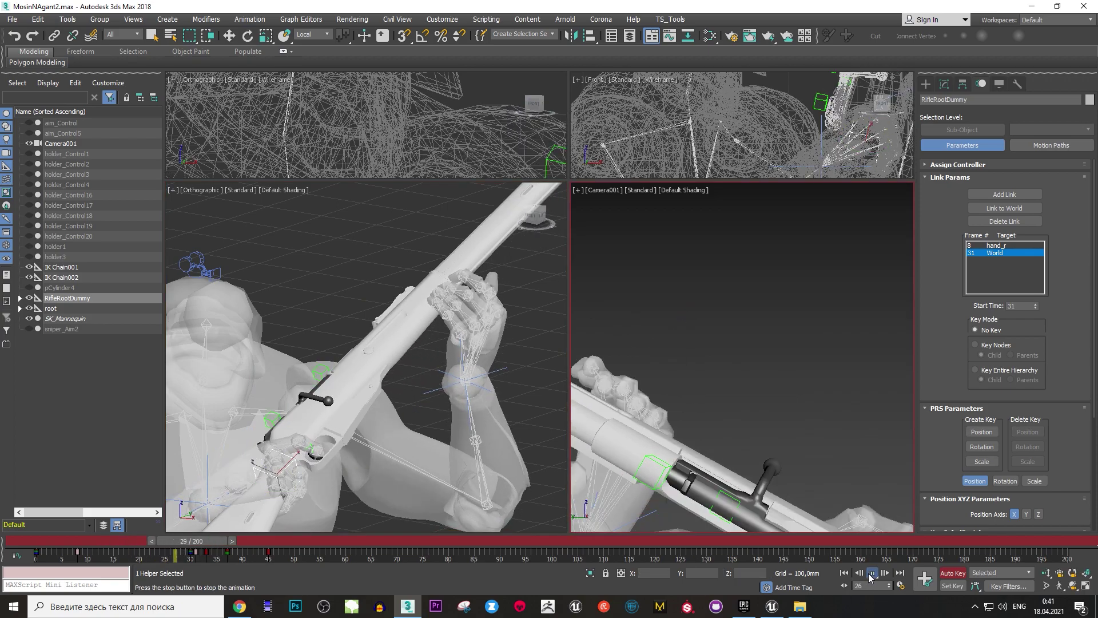
click(868, 573)
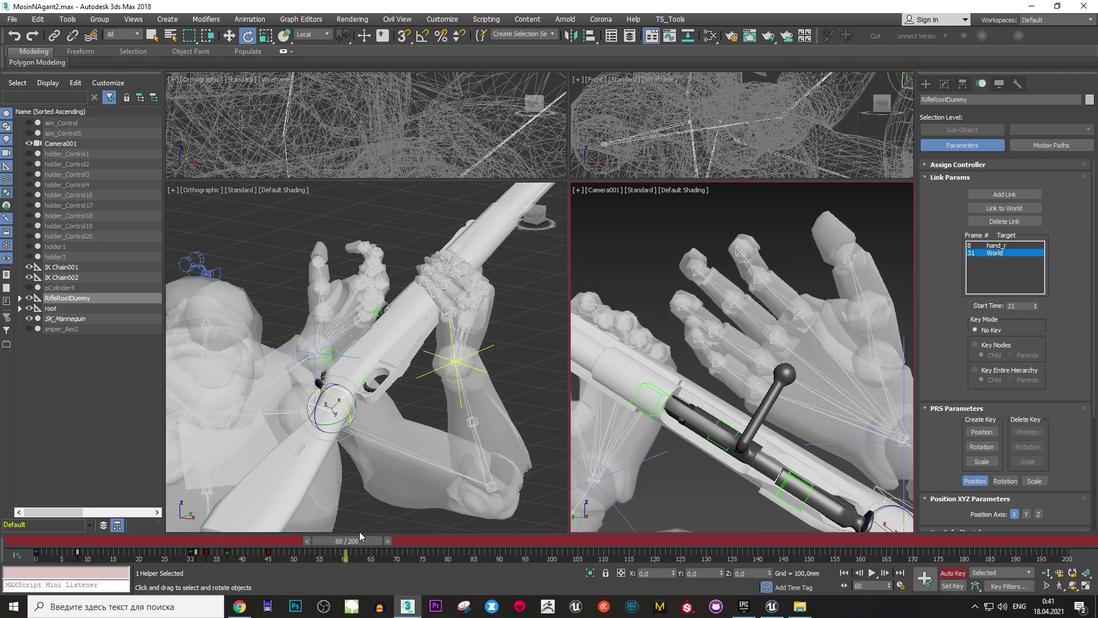
drag(345, 551, 186, 550)
click(871, 573)
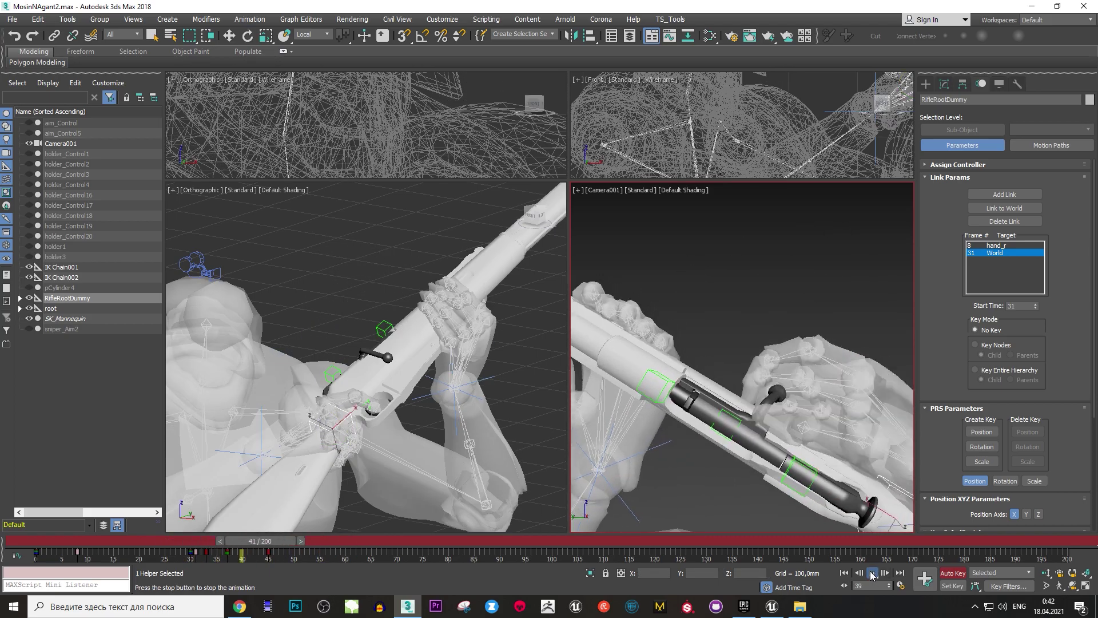
mouse_move(303, 541)
mouse_down()
mouse_move(152, 546)
mouse_move(298, 556)
mouse_move(253, 558)
mouse_move(259, 540)
mouse_move(349, 538)
mouse_up()
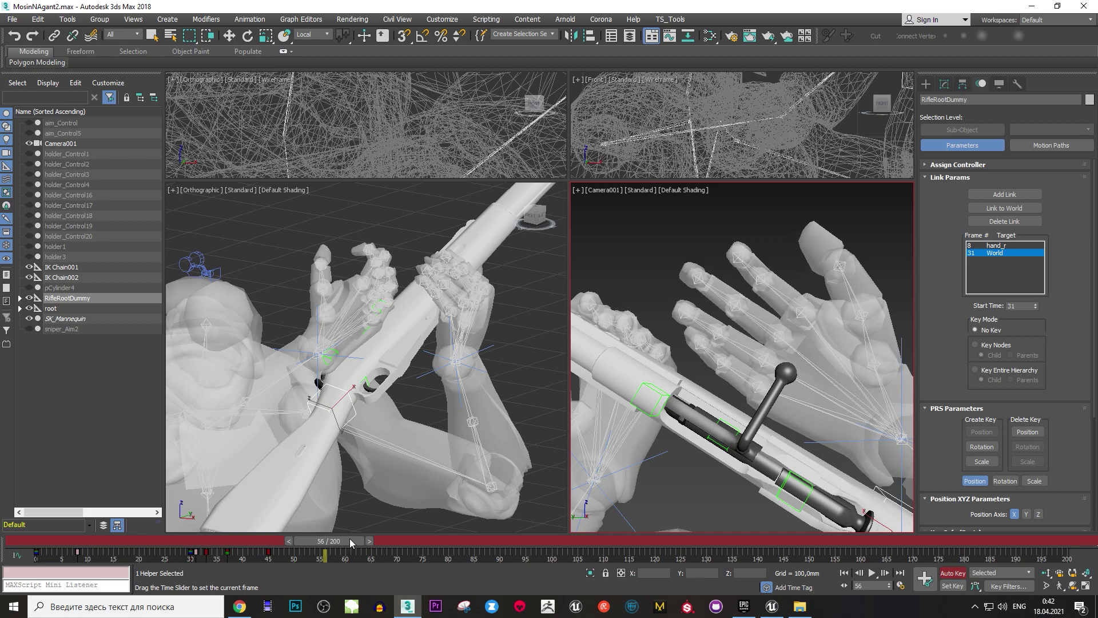
Raise RifleRootDummy 12 mm in Z at frame 56, then select IK Chain001.
key(w)
click(321, 405)
drag(322, 405, 313, 401)
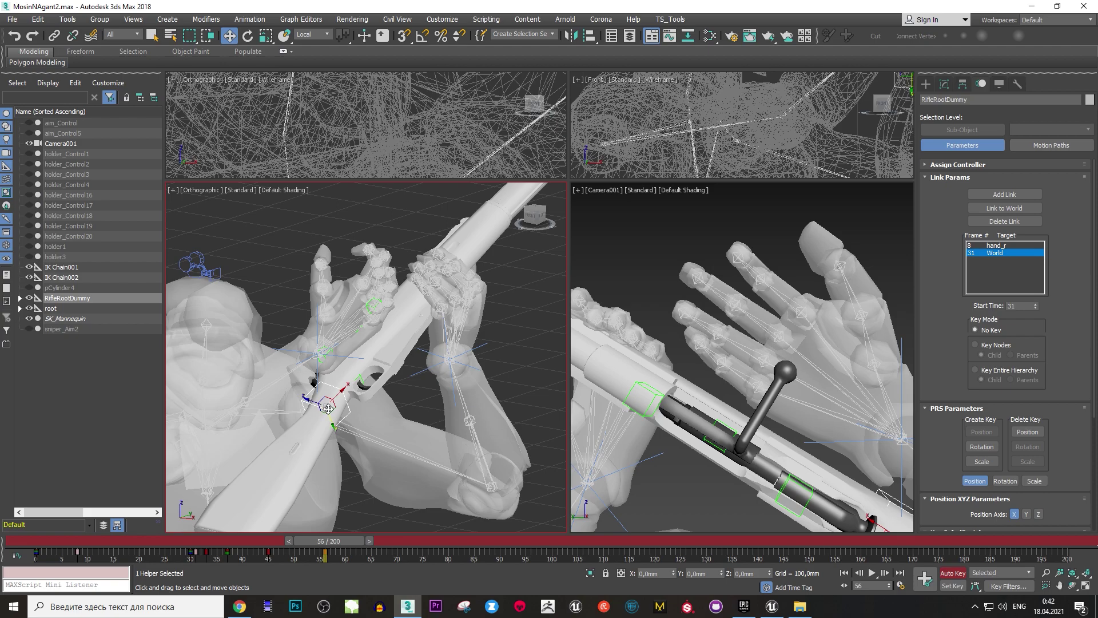
click(345, 358)
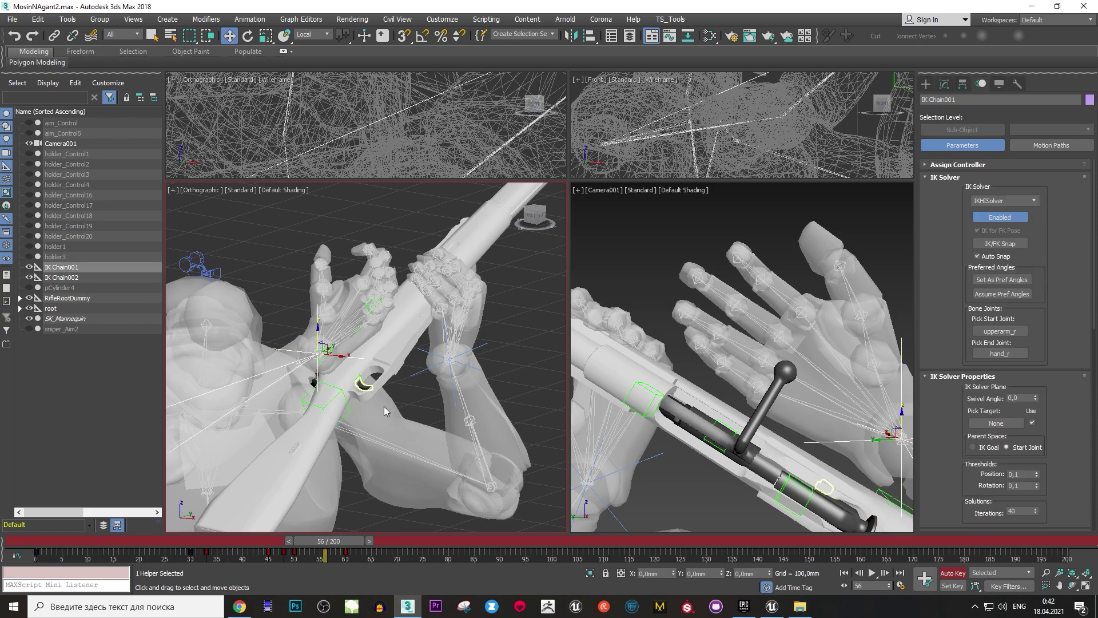
Scrub and play frames 27–58 to review IK Chain001's right-arm motion.
mouse_move(344, 544)
mouse_down()
mouse_move(384, 550)
mouse_move(297, 542)
mouse_up()
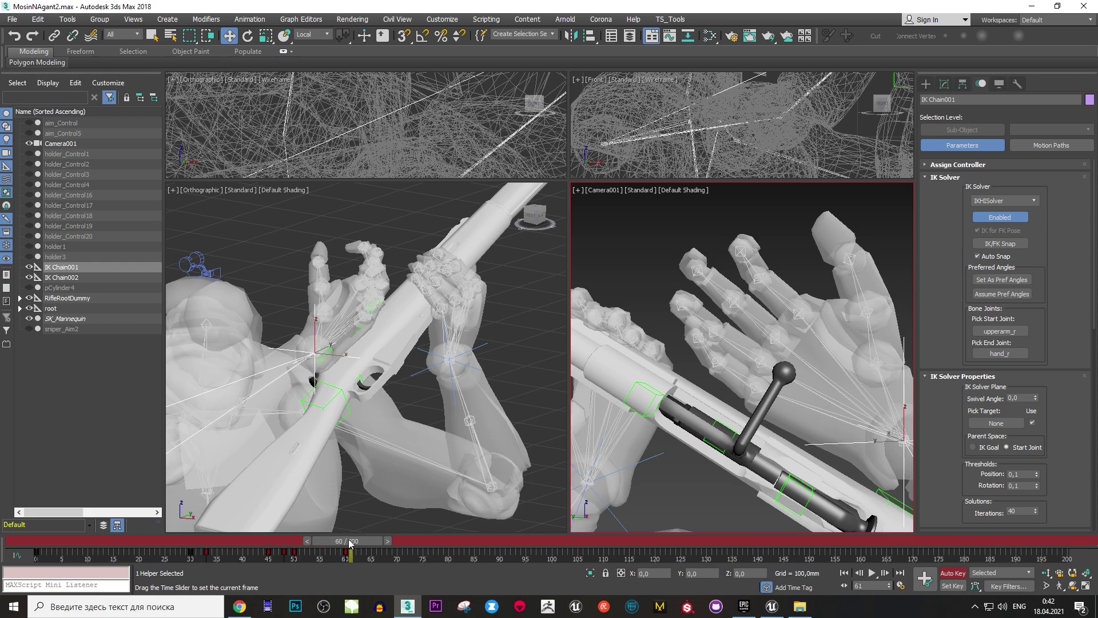
drag(298, 542, 197, 544)
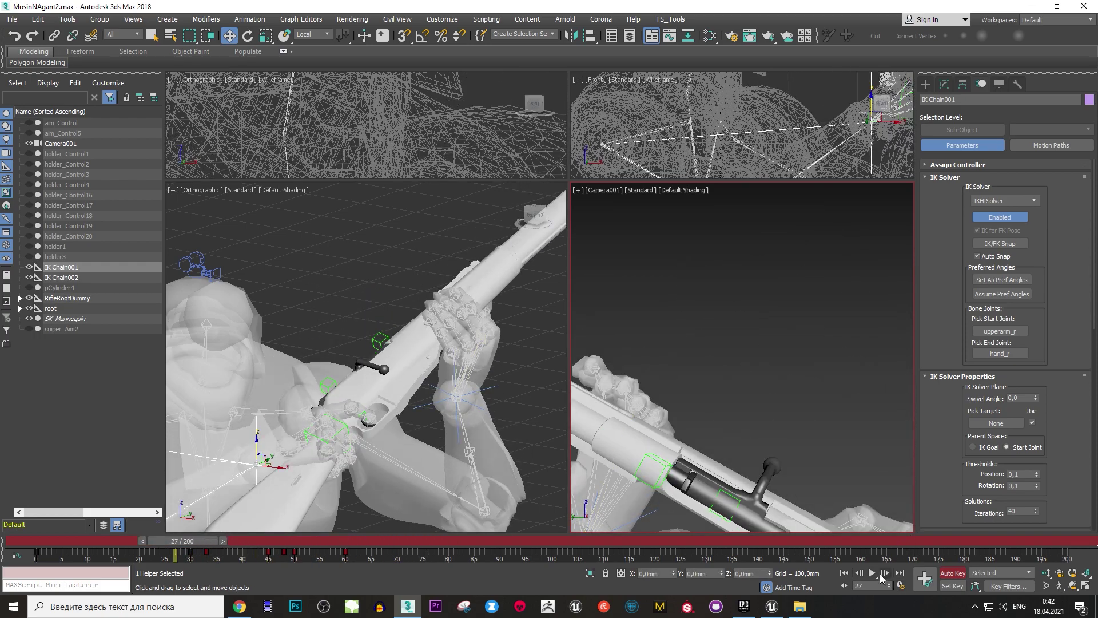
click(871, 573)
click(871, 573)
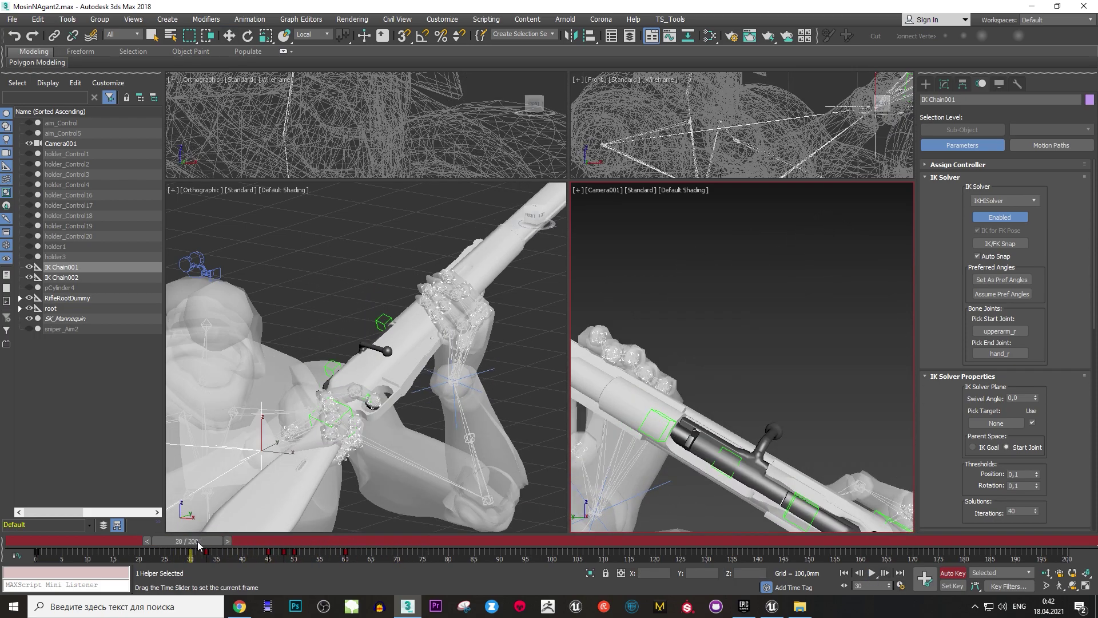
mouse_move(257, 542)
mouse_down()
mouse_move(200, 544)
mouse_move(299, 534)
mouse_up()
key(w)
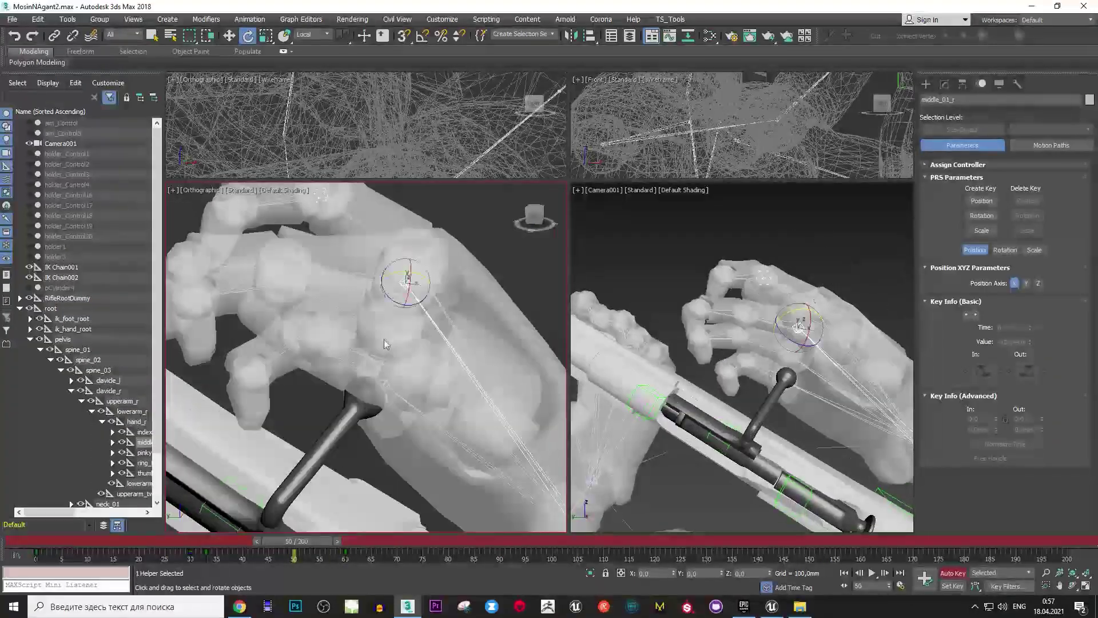
Select and rotate the ring and pinky finger bones, working back to frame 70.
mouse_move(303, 540)
mouse_down()
mouse_move(255, 541)
mouse_move(373, 541)
mouse_up()
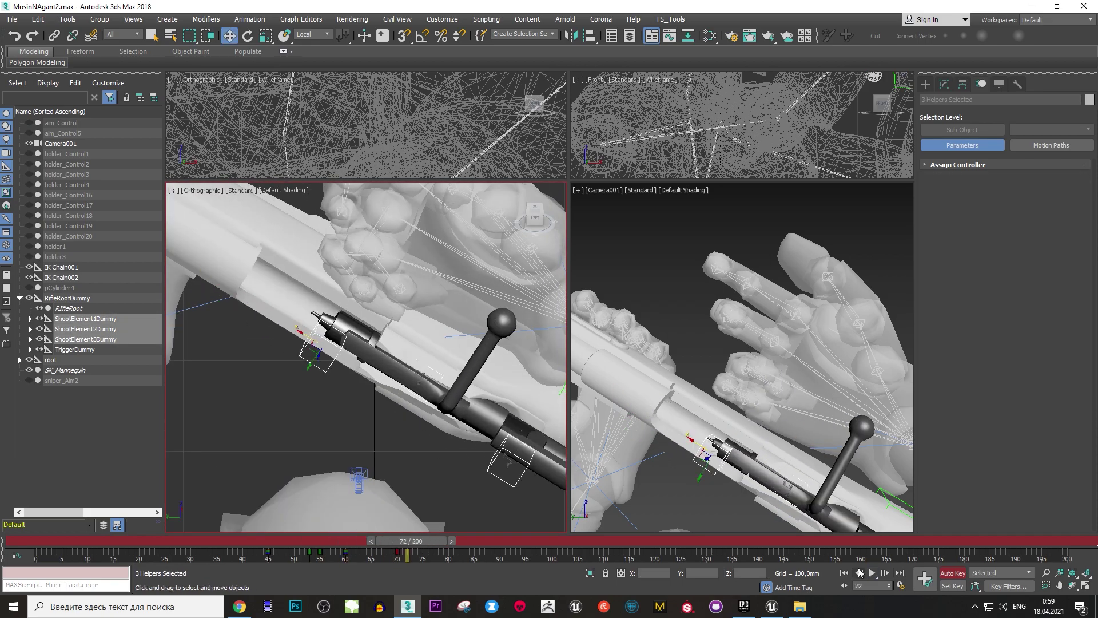
click(523, 312)
alt+middle_drag(522, 312, 522, 417)
click(449, 319)
key(e)
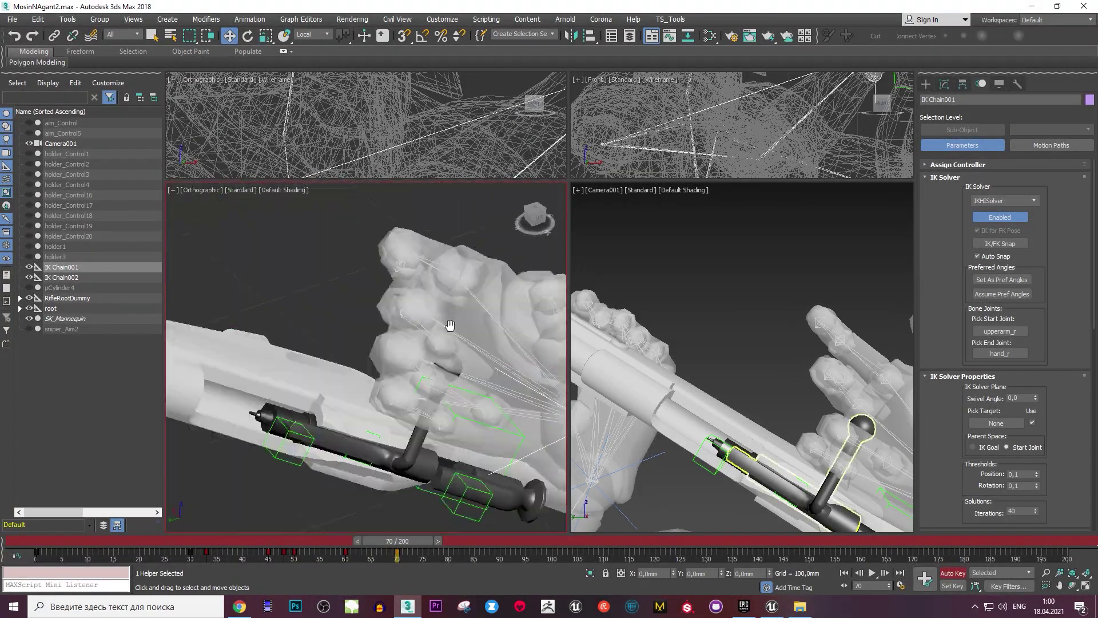
alt+middle_drag(430, 373, 444, 486)
click(443, 486)
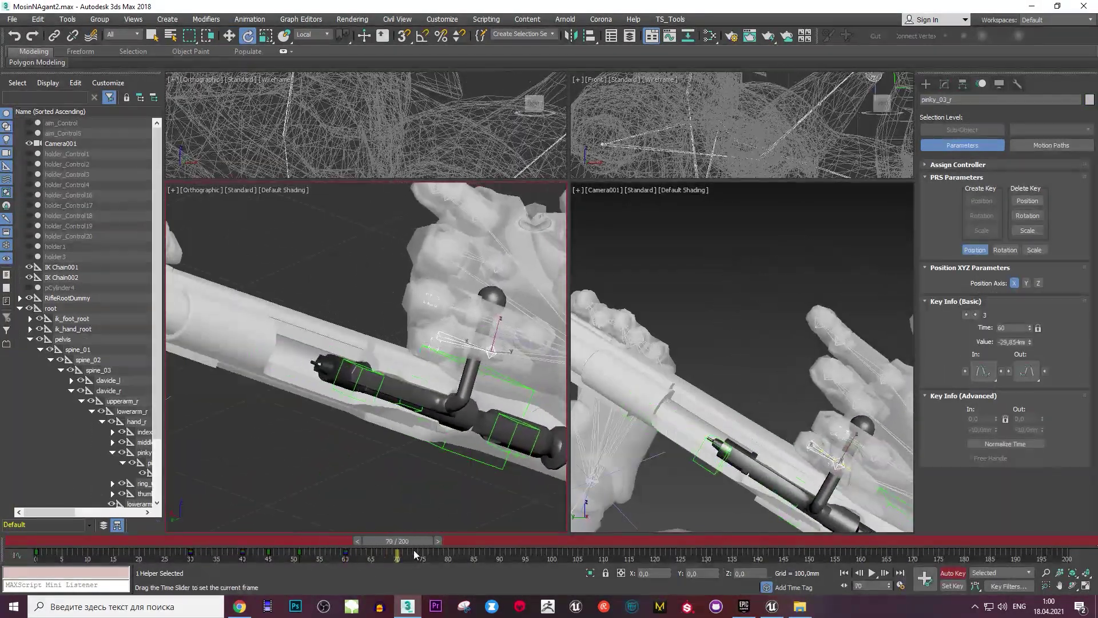
mouse_move(397, 541)
mouse_down()
mouse_move(227, 549)
mouse_move(397, 540)
mouse_up()
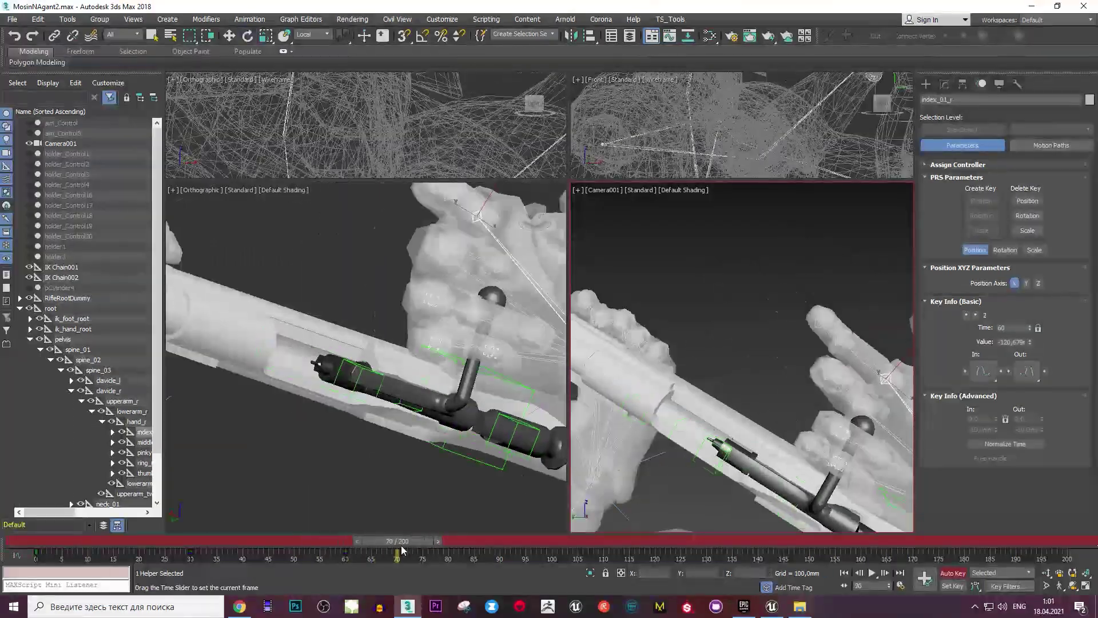
mouse_move(397, 458)
alt+middle_down()
mouse_move(306, 394)
mouse_move(449, 241)
mouse_move(343, 368)
alt+middle_up()
Adjust the index and middle fingertips and the rifle bolt dummy, then pick the little finger base.
key(Page_Down)
key(Page_Down)
click(343, 368)
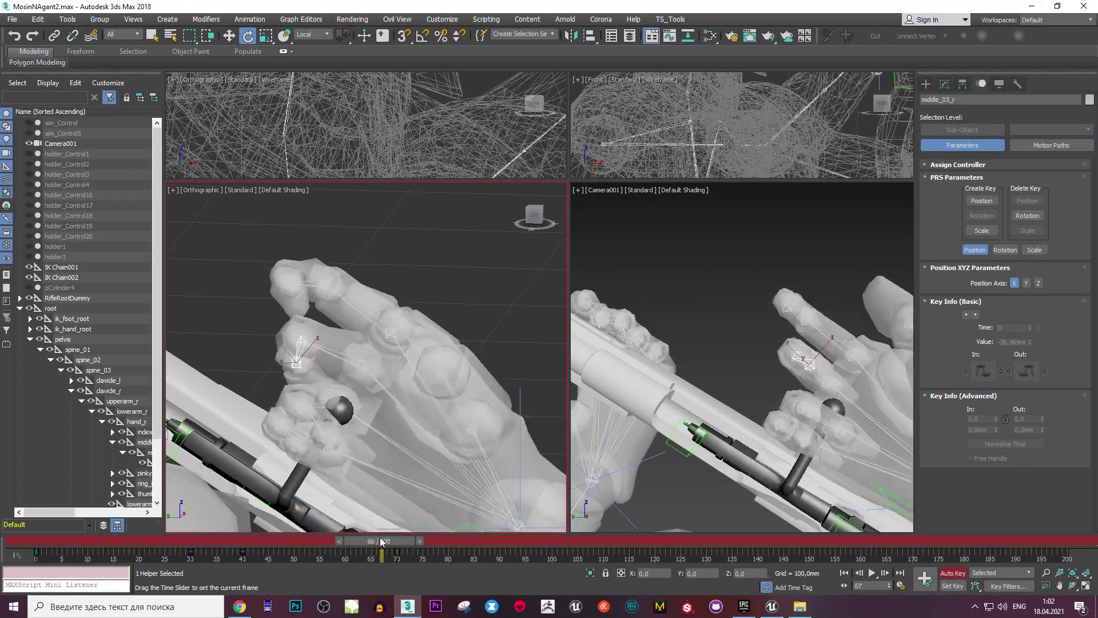
mouse_move(397, 541)
mouse_down()
mouse_move(258, 540)
mouse_move(397, 540)
mouse_up()
click(479, 396)
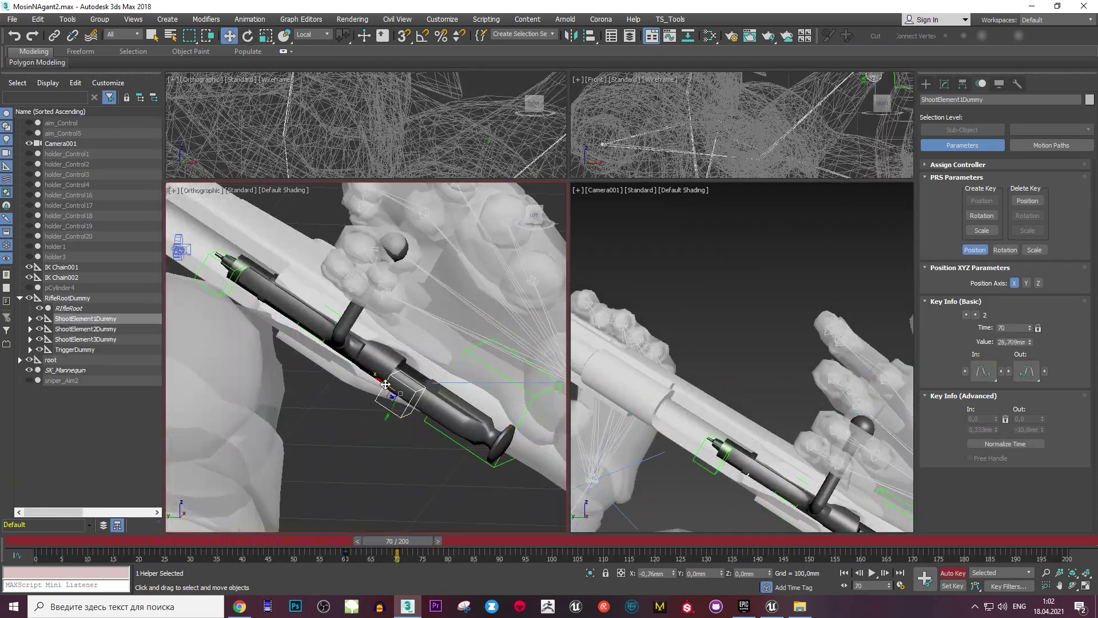
key(w)
key(e)
alt+middle_drag(479, 396, 339, 426)
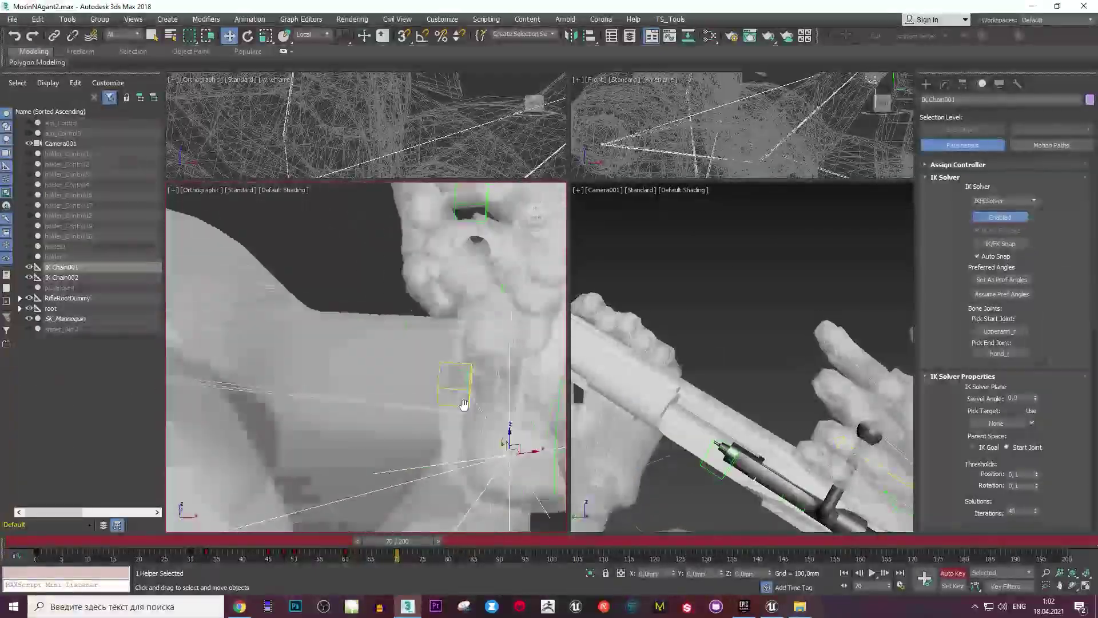
click(340, 426)
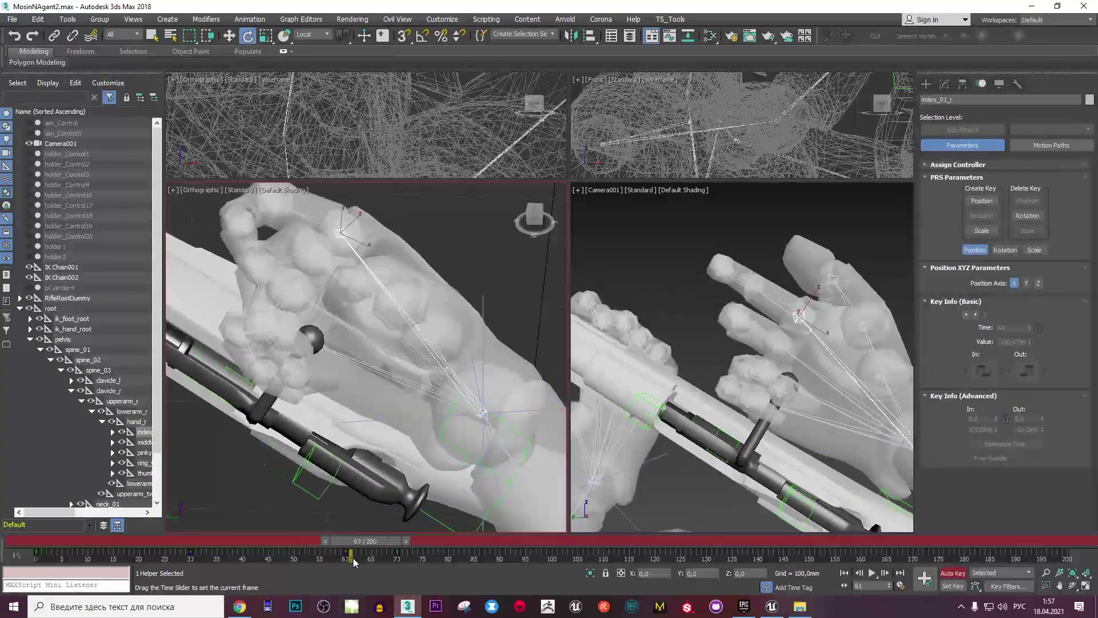
Scrub from frame 71 back to frames 54 and 32 to check the index finger's curl.
drag(180, 540, 380, 573)
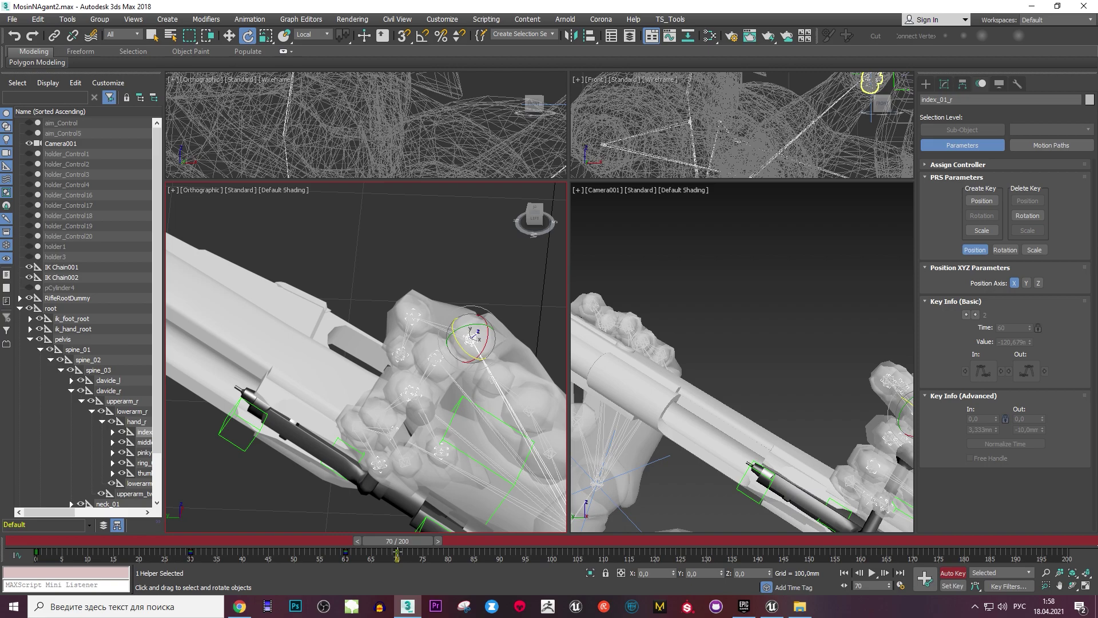
mouse_move(375, 550)
mouse_down()
mouse_move(293, 556)
mouse_move(428, 558)
mouse_move(332, 560)
mouse_move(376, 568)
mouse_move(217, 555)
mouse_move(266, 543)
mouse_move(320, 559)
mouse_move(309, 552)
mouse_up()
mouse_move(230, 547)
mouse_down()
mouse_move(190, 547)
mouse_move(153, 529)
mouse_move(320, 553)
mouse_move(293, 526)
mouse_move(355, 537)
mouse_move(152, 533)
mouse_move(321, 534)
mouse_move(379, 549)
mouse_up()
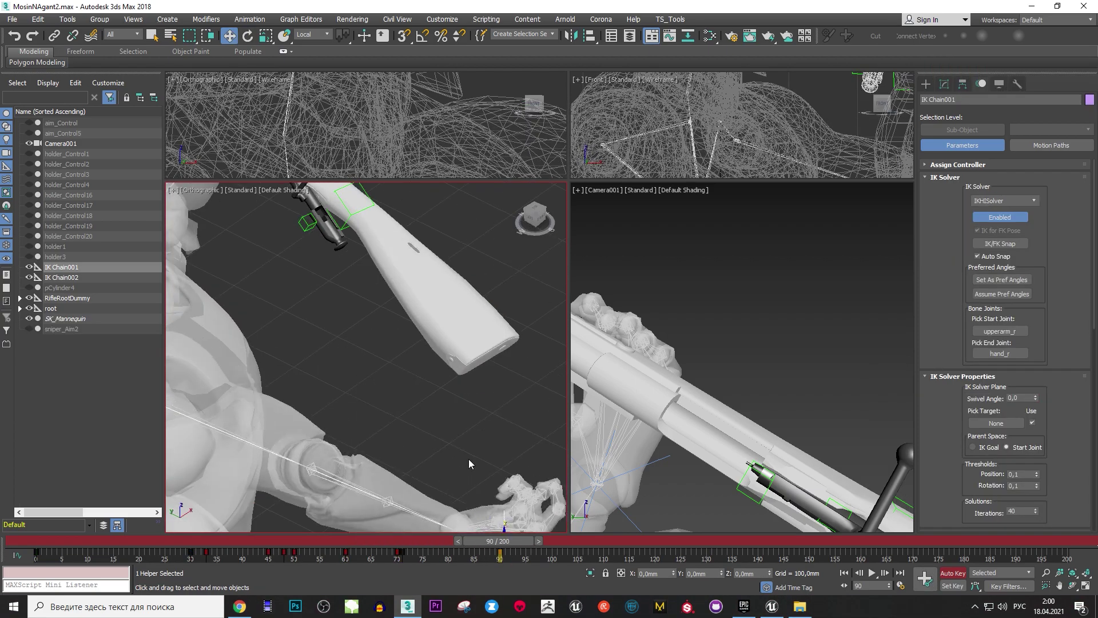
Review frames 63–71 and select the right forearm twist and hand_r bones.
middle_drag(349, 302, 444, 403)
mouse_move(498, 540)
mouse_down()
mouse_move(402, 541)
mouse_move(550, 540)
mouse_up()
scroll(503, 256, up, 5)
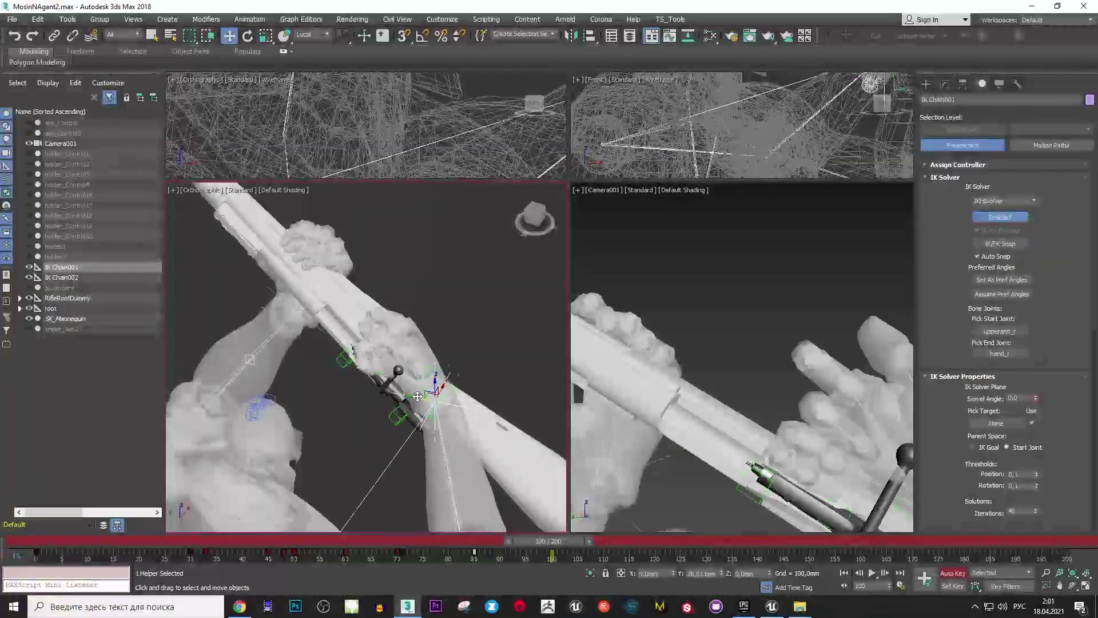
click(394, 429)
mouse_move(434, 540)
mouse_down()
mouse_move(379, 539)
mouse_move(551, 539)
mouse_up()
scroll(437, 365, up, 3)
key(e)
click(436, 366)
scroll(437, 366, down, 3)
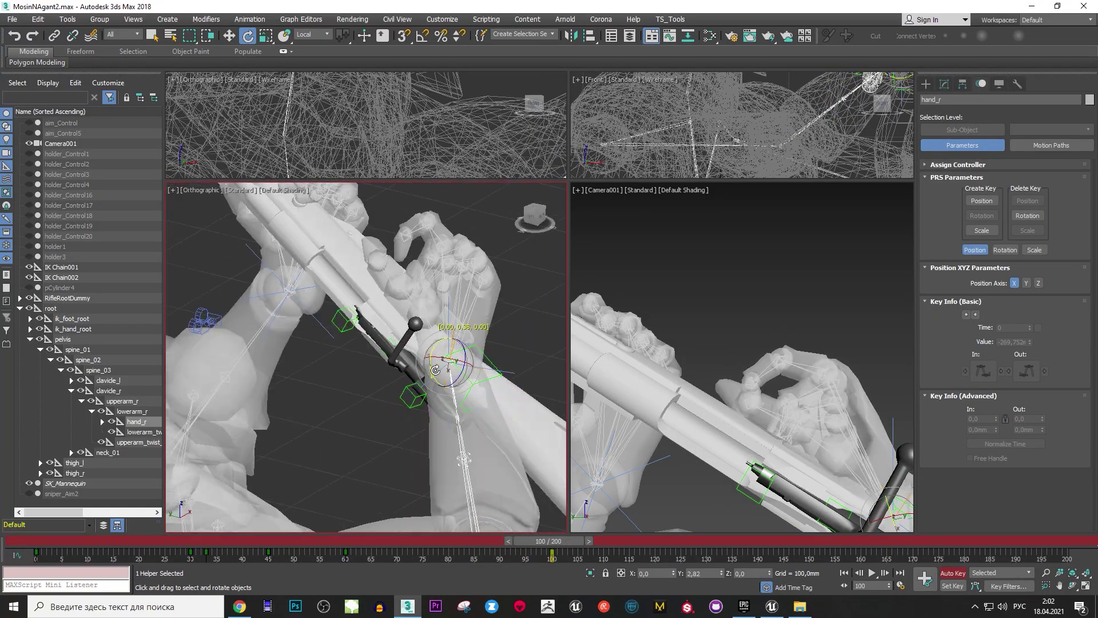
Move IK Chain001 and rotate hand_r around frame 106.
key(w)
click(428, 322)
alt+middle_drag(516, 334, 485, 343)
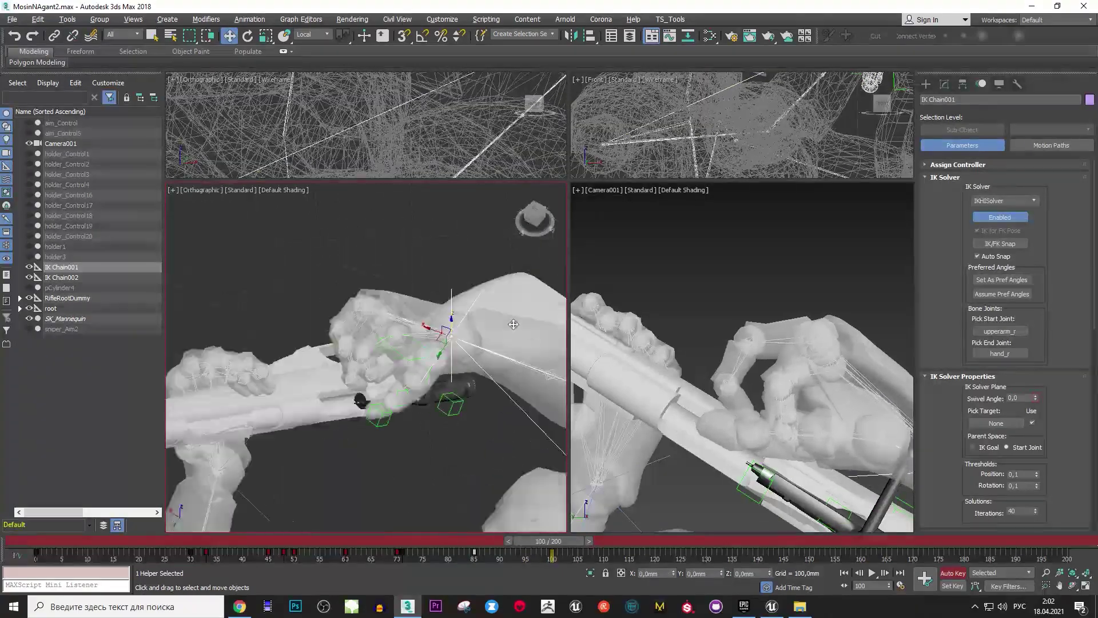
scroll(484, 343, down, 2)
drag(537, 540, 604, 543)
key(e)
click(432, 323)
scroll(458, 343, up, 2)
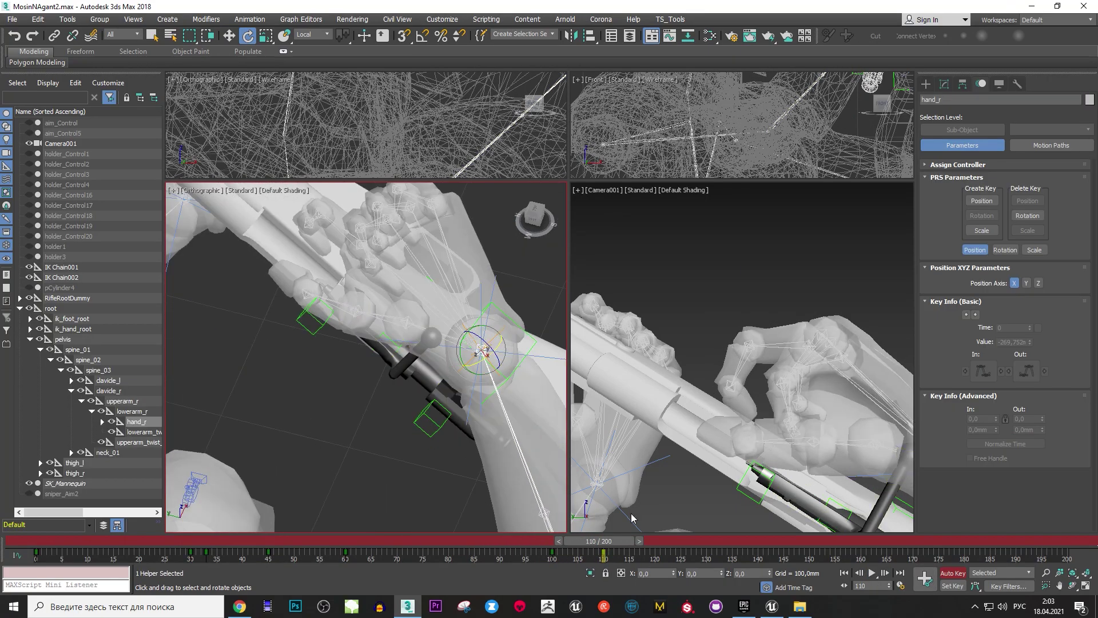
Rotate the thumb, middle and ring finger bones between frames 100 and 110.
click(753, 433)
key(comma)
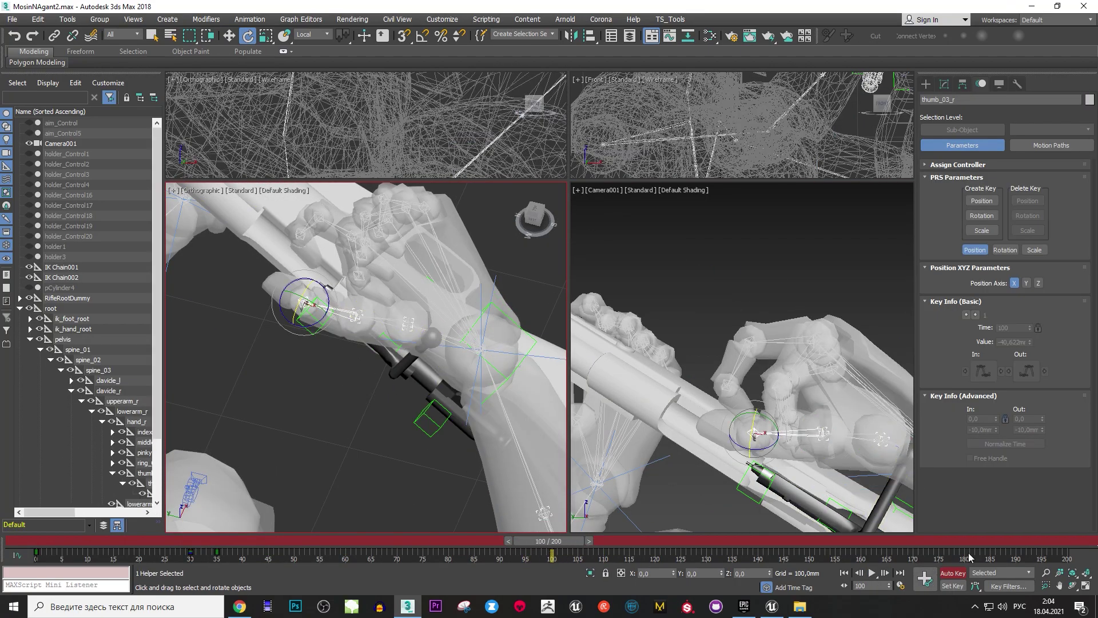
alt+middle_drag(366, 343, 343, 320)
drag(229, 354, 424, 411)
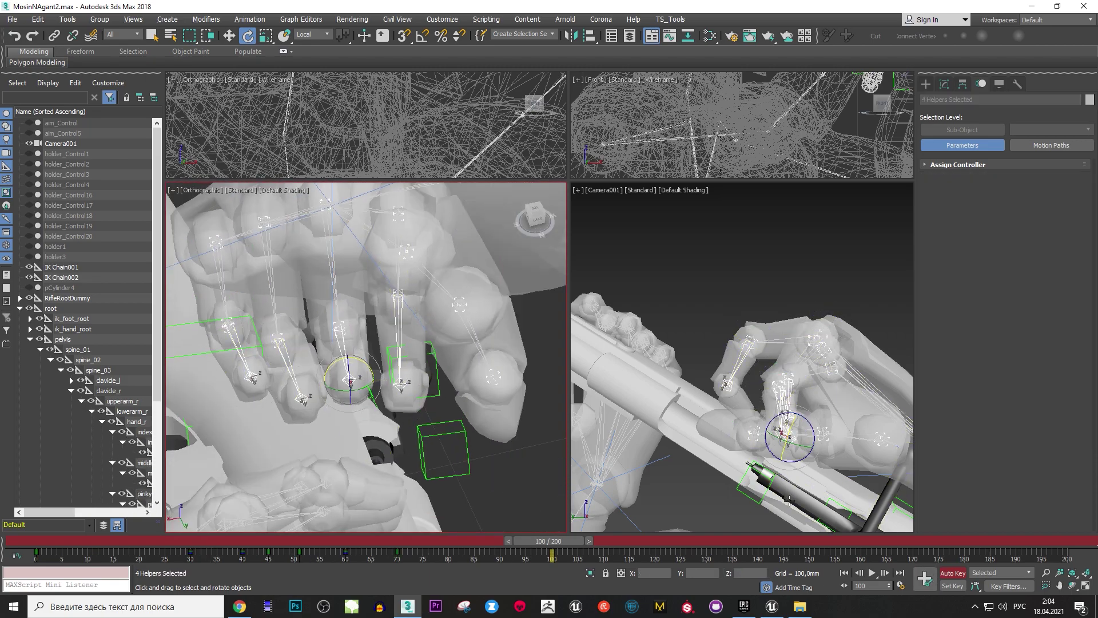
click(453, 331)
alt+middle_drag(454, 331, 506, 378)
key(period)
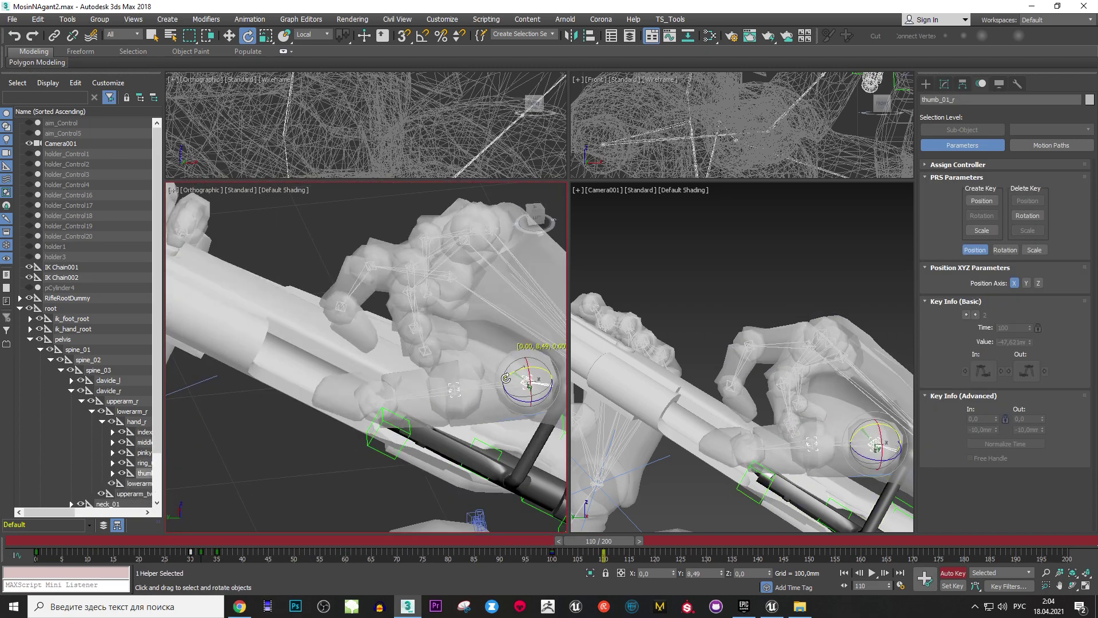
click(383, 392)
mouse_move(383, 393)
alt+middle_down()
mouse_move(468, 294)
mouse_move(440, 363)
mouse_move(460, 395)
mouse_move(423, 320)
mouse_move(464, 346)
mouse_move(453, 434)
mouse_move(440, 452)
mouse_move(412, 434)
mouse_move(423, 392)
mouse_move(401, 354)
alt+middle_up()
click(452, 363)
click(423, 320)
Re-adjust IK Chain001, then curl the thumb, little and index finger base bones.
click(464, 378)
key(w)
click(454, 434)
key(e)
click(441, 452)
click(423, 392)
click(400, 355)
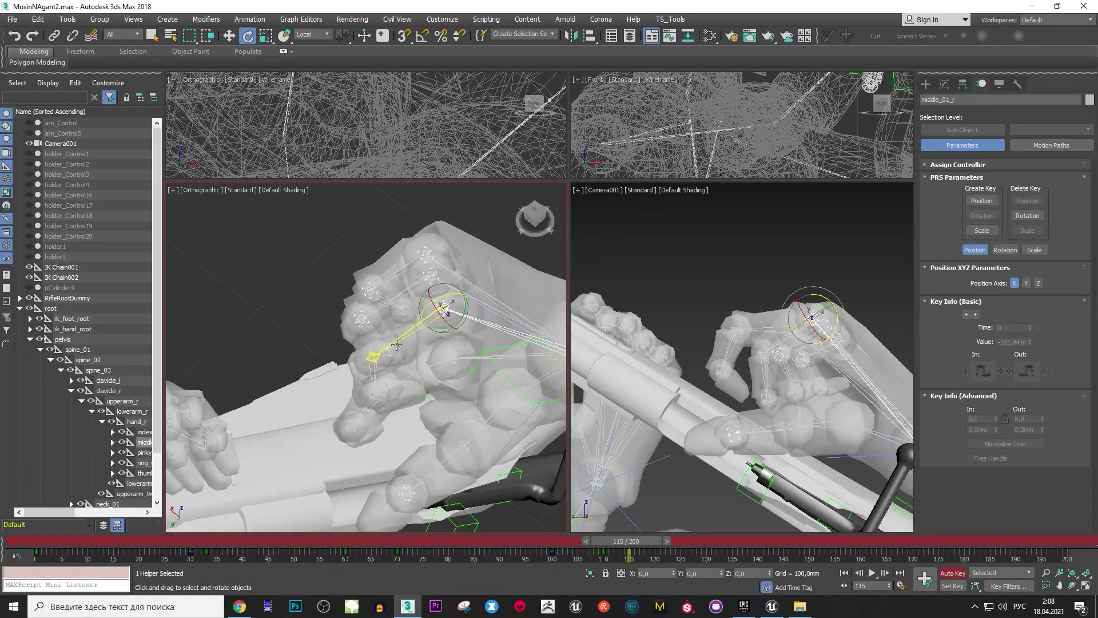
drag(401, 354, 379, 346)
alt+middle_drag(378, 345, 435, 320)
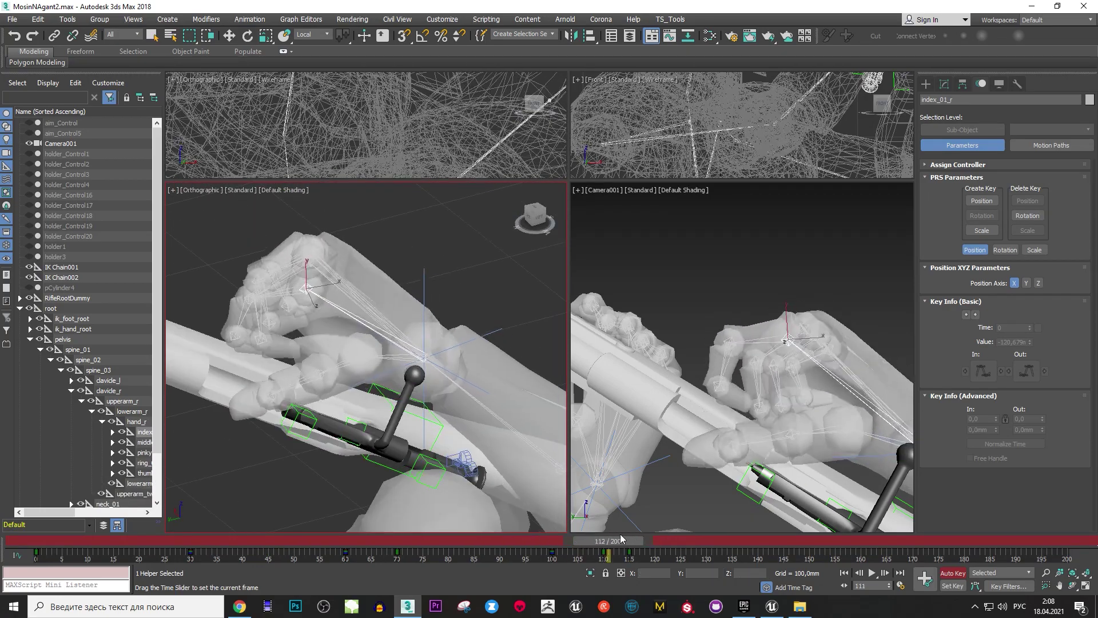
At frames 109–116, rotate hand_r and the thumb, and curl the index finger's middle bone.
mouse_move(620, 534)
mouse_down()
mouse_move(605, 531)
mouse_move(637, 534)
mouse_up()
click(420, 395)
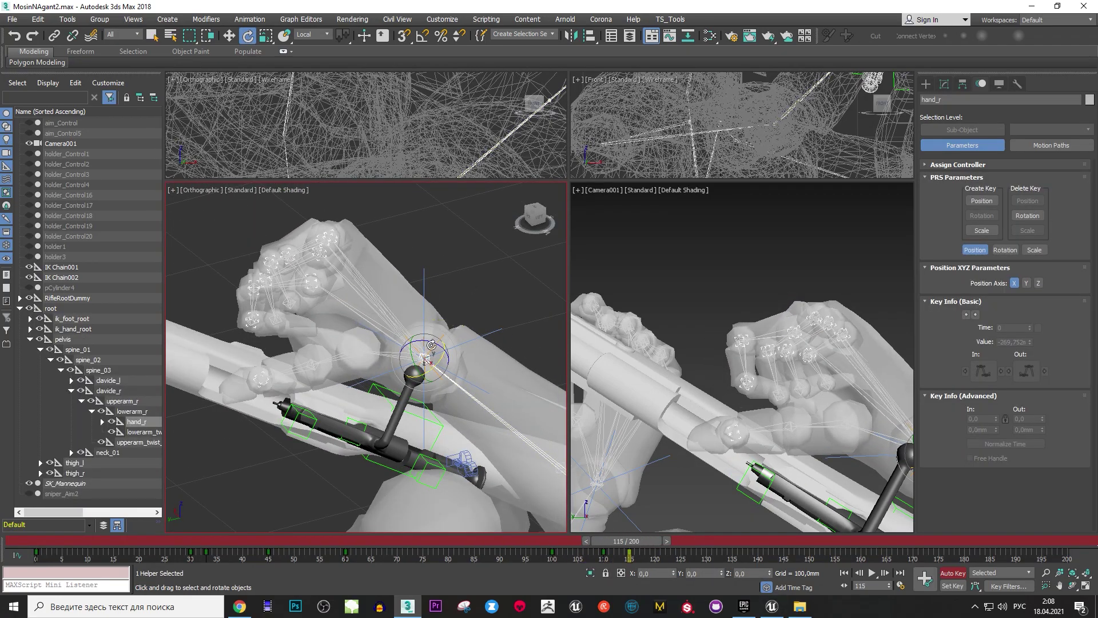
scroll(314, 402, up, 2)
click(320, 398)
alt+middle_drag(320, 397, 372, 372)
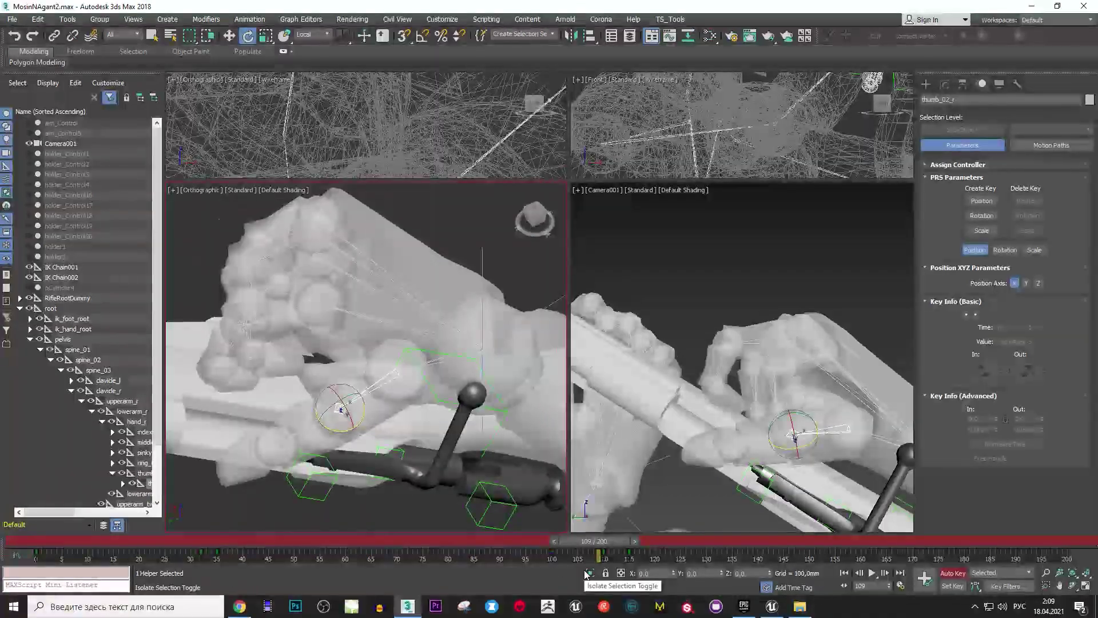
drag(640, 541, 621, 538)
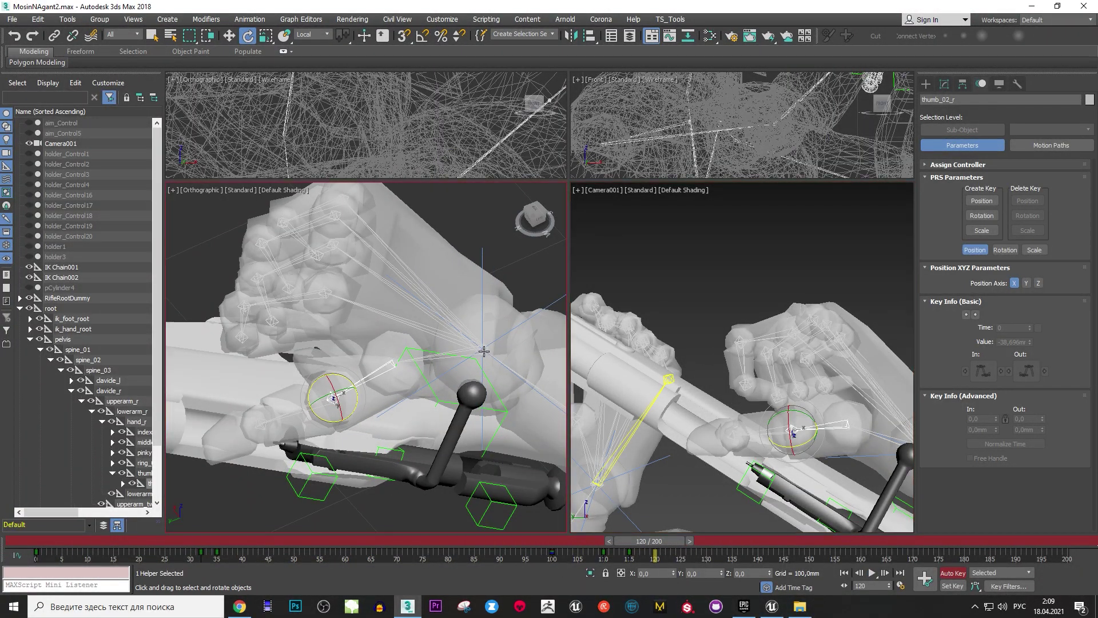
alt+middle_drag(483, 351, 343, 298)
click(320, 283)
drag(290, 276, 303, 288)
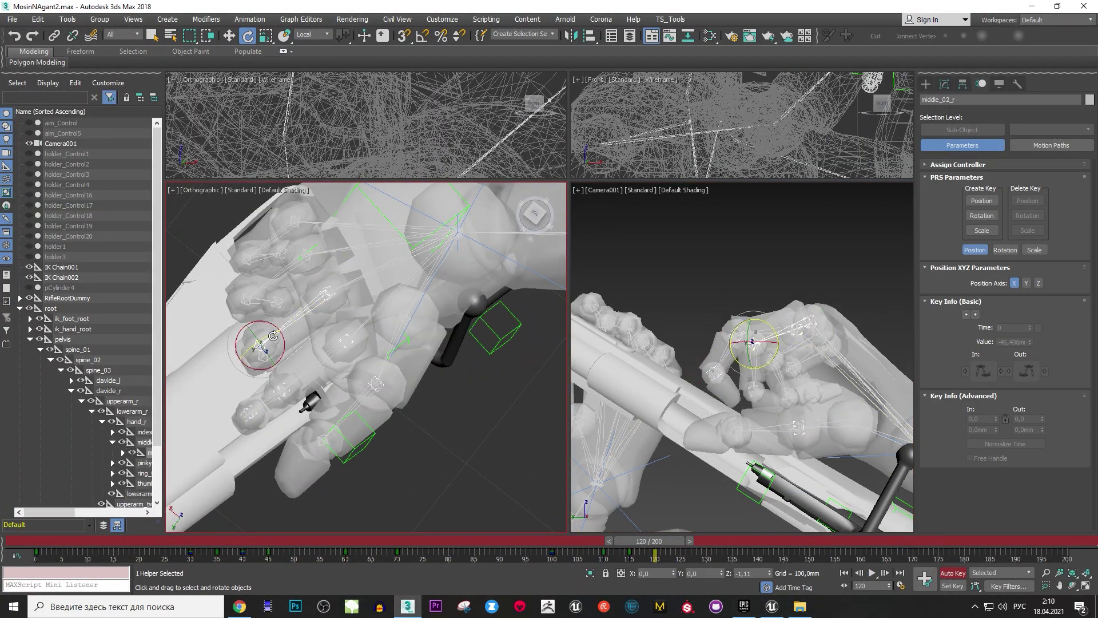
Scrub between frames 100 and 114 to review the re-curled grip on the bolt.
drag(648, 540, 532, 558)
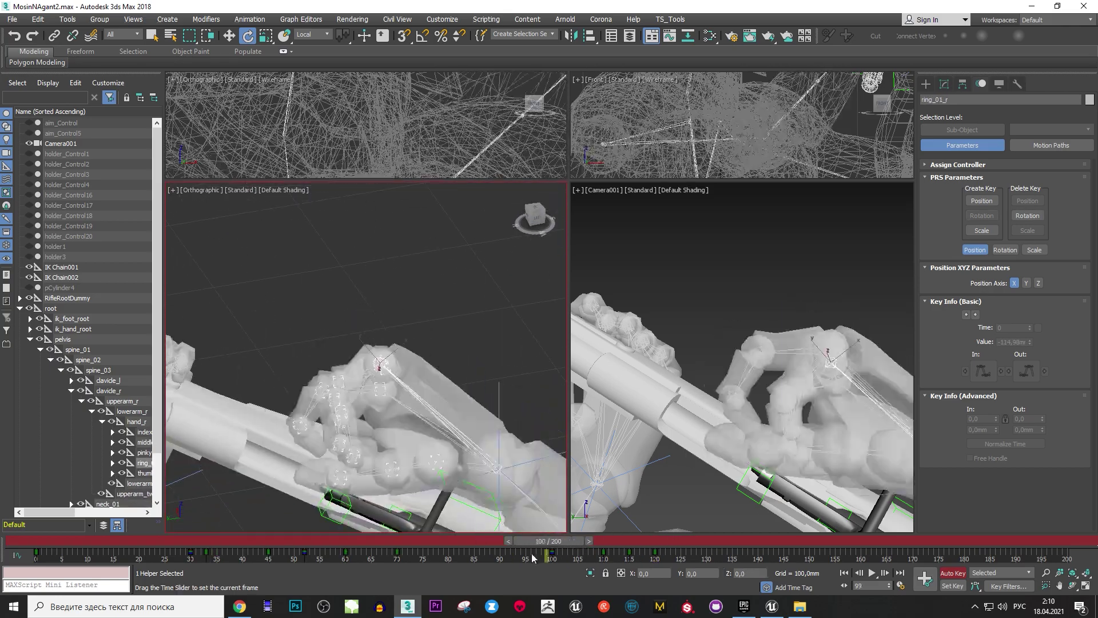
drag(549, 541, 613, 546)
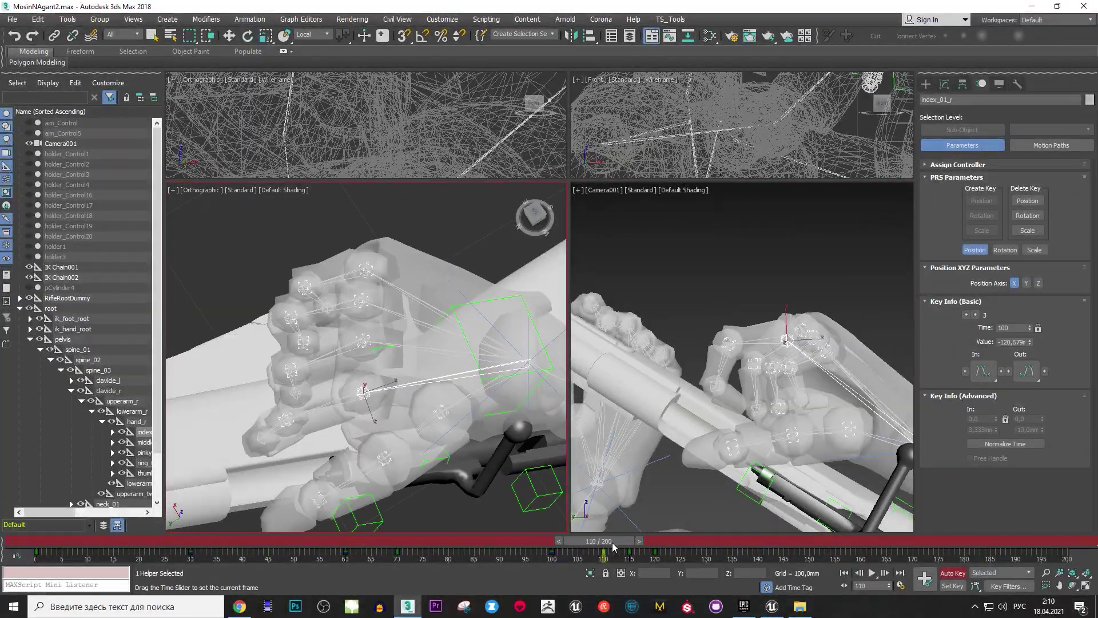
key(e)
scroll(292, 349, up, 3)
alt+middle_drag(291, 350, 361, 448)
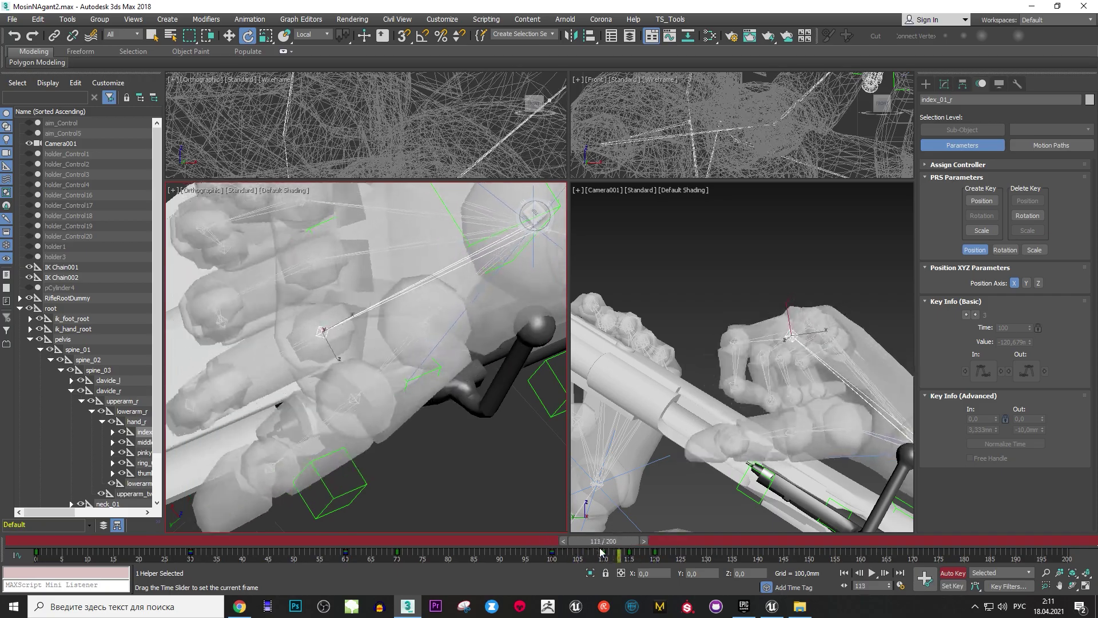
drag(600, 551, 502, 555)
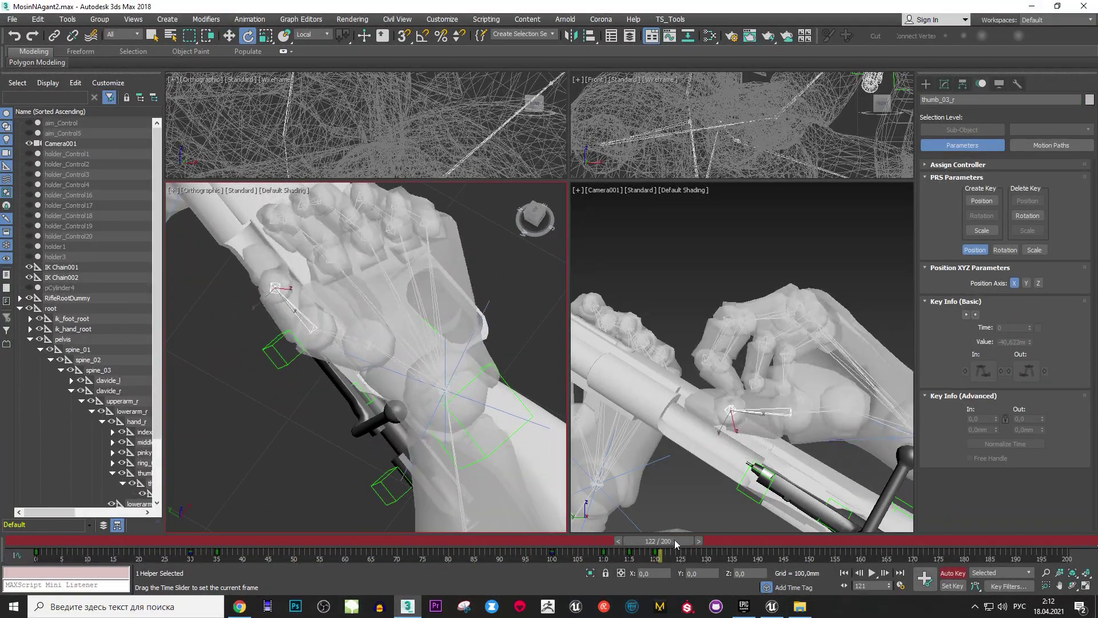
drag(644, 540, 622, 556)
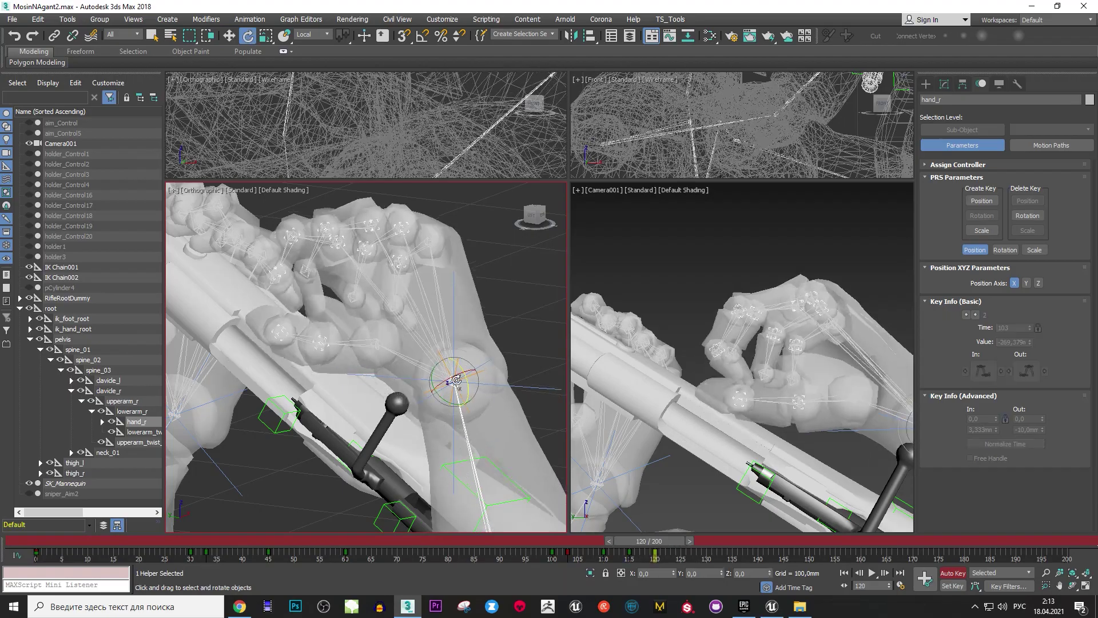
mouse_move(652, 540)
mouse_down()
mouse_move(601, 541)
mouse_move(653, 540)
mouse_up()
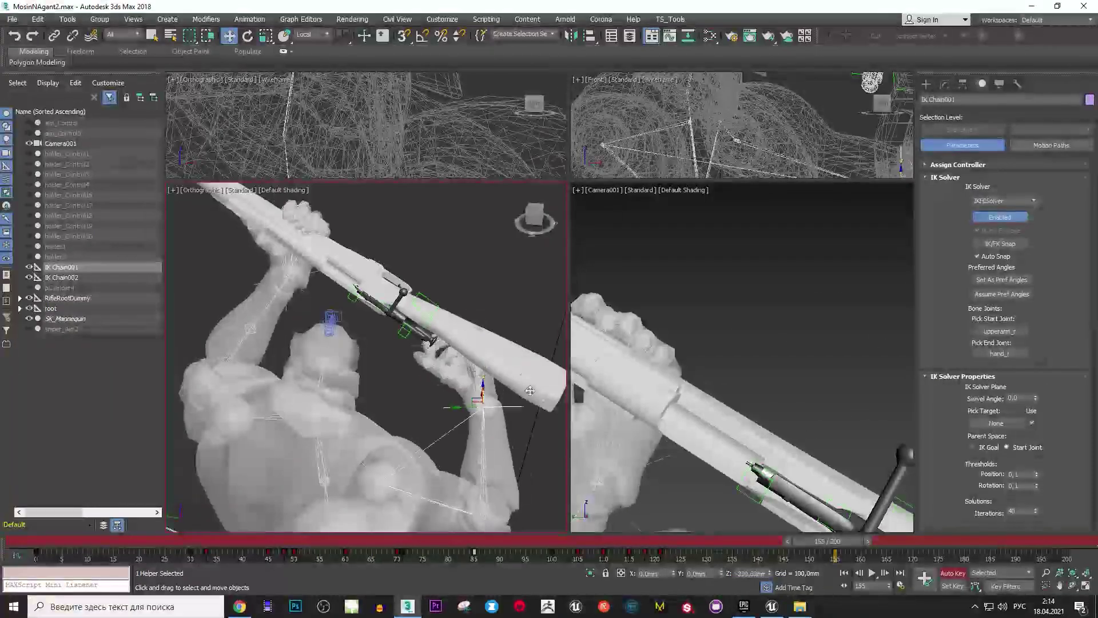
Select all eleven right-hand finger bones and Shift-copy their frame 70 keys to frame 132.
mouse_move(827, 541)
mouse_down()
mouse_move(255, 531)
mouse_move(828, 540)
mouse_up()
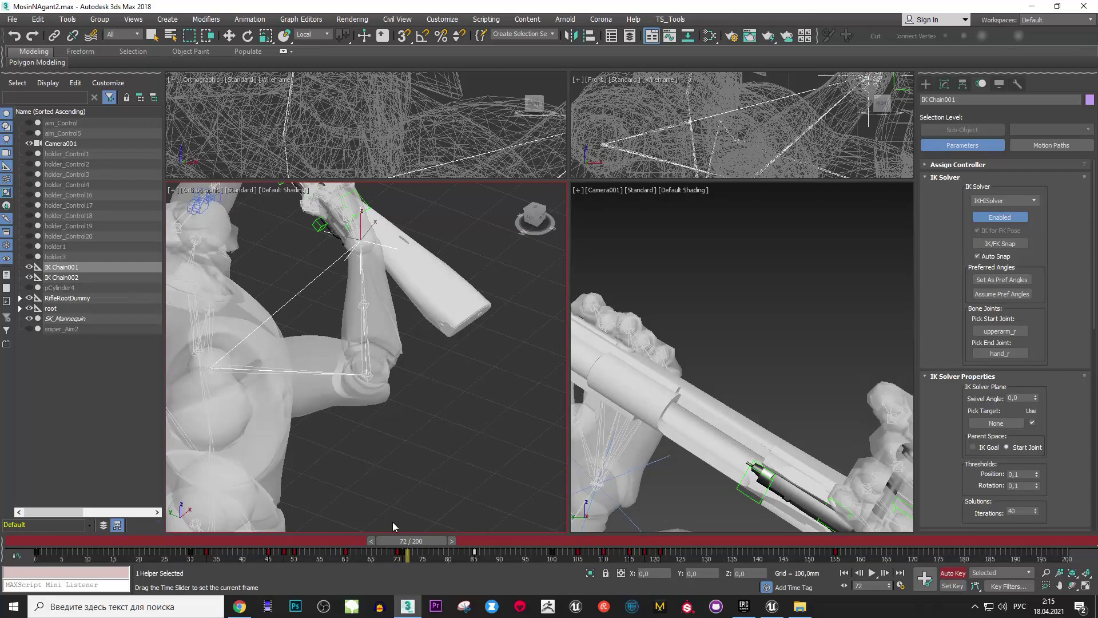
key(period)
key(w)
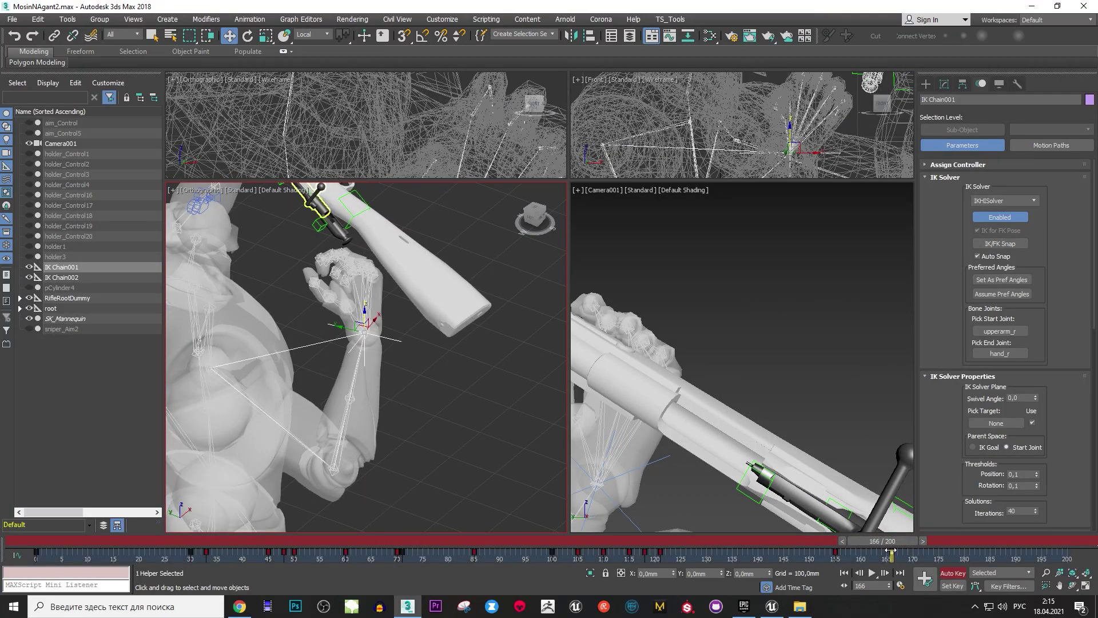
mouse_move(891, 540)
mouse_down()
mouse_move(656, 563)
mouse_move(775, 574)
mouse_up()
drag(870, 550, 896, 550)
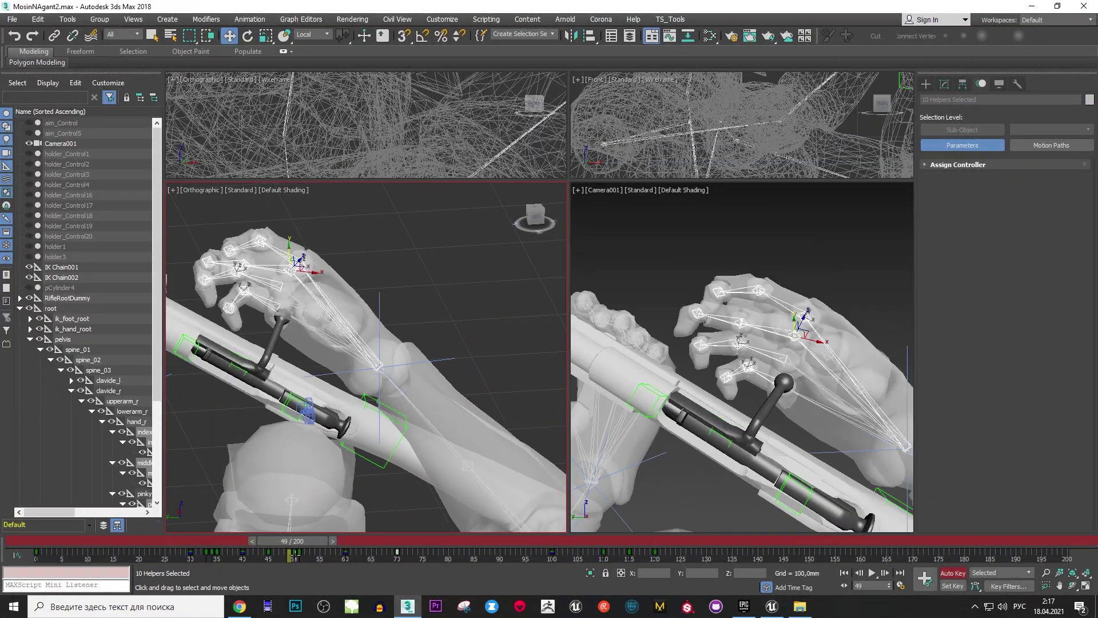
mouse_move(886, 540)
mouse_down()
mouse_move(397, 540)
mouse_move(730, 556)
mouse_move(829, 540)
mouse_up()
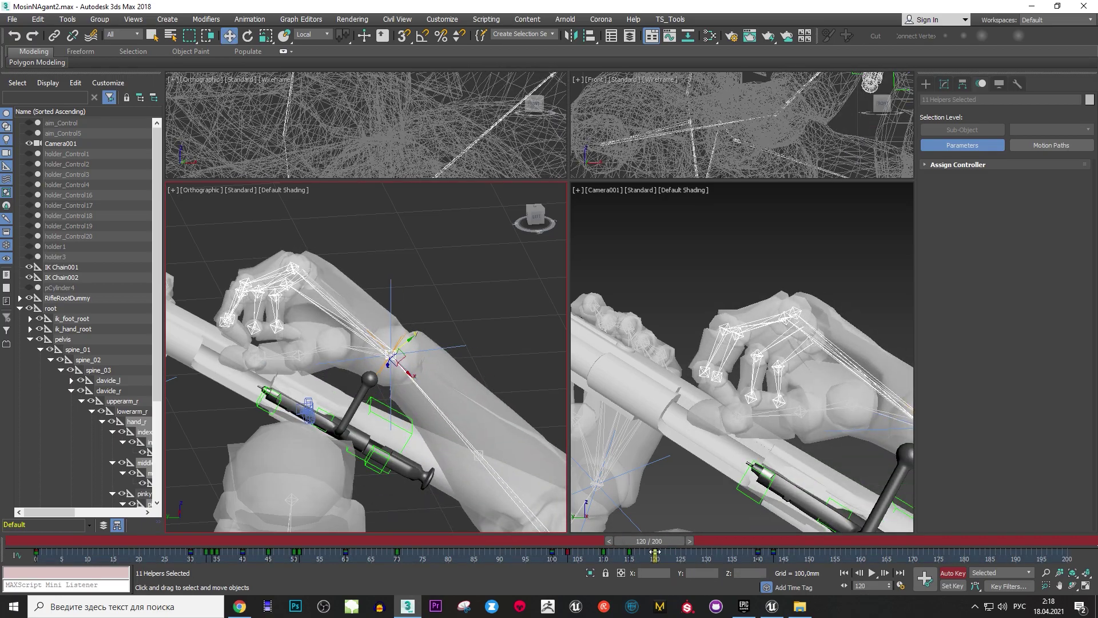
scroll(427, 437, down, 5)
click(428, 436)
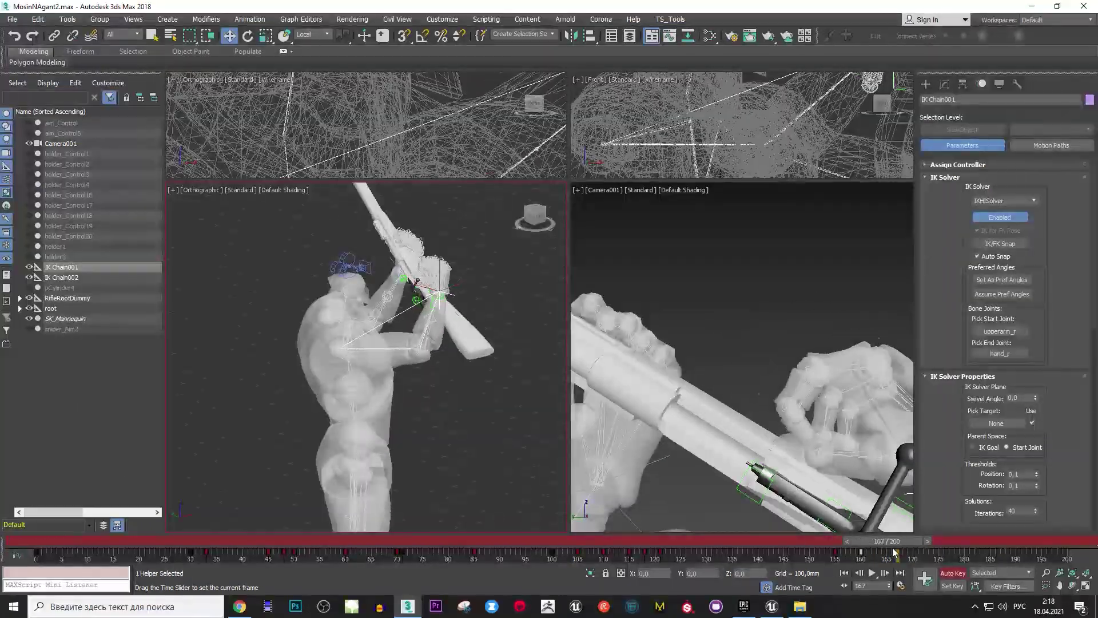
Rotate the hand_r bone at the wrist to start seating the hand on the bolt.
scroll(400, 343, up, 5)
drag(799, 541, 829, 544)
scroll(455, 316, down, 2)
click(455, 316)
key(e)
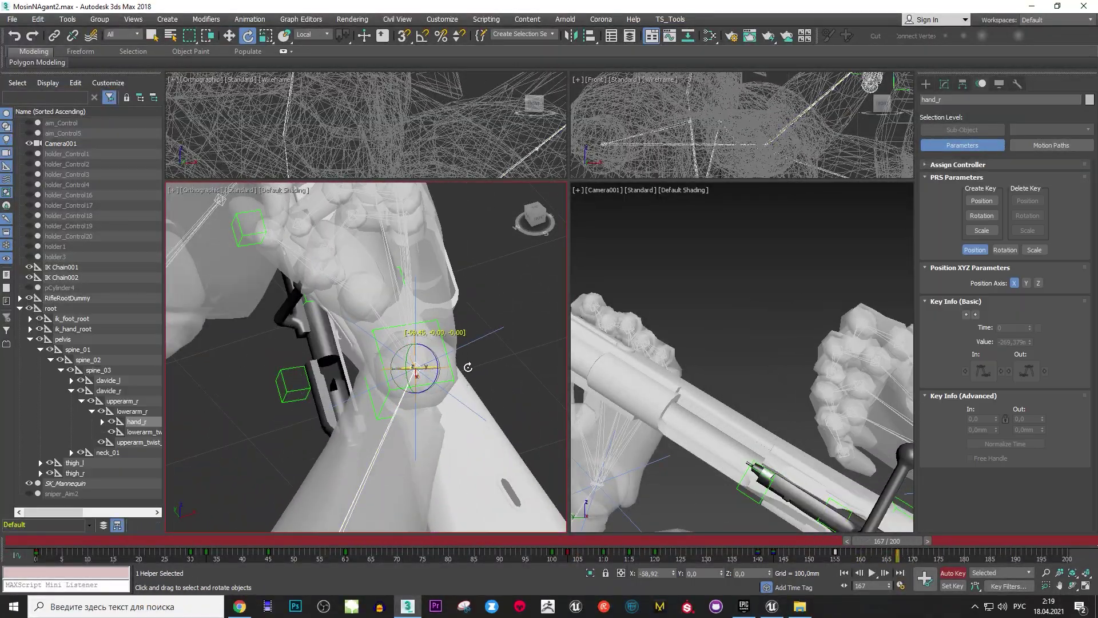
middle_drag(429, 343, 366, 400)
Move the right arm's IK Chain001 goal to reposition the hand.
mouse_move(843, 542)
mouse_down()
mouse_move(885, 552)
mouse_move(875, 540)
mouse_up()
scroll(377, 372, up, 4)
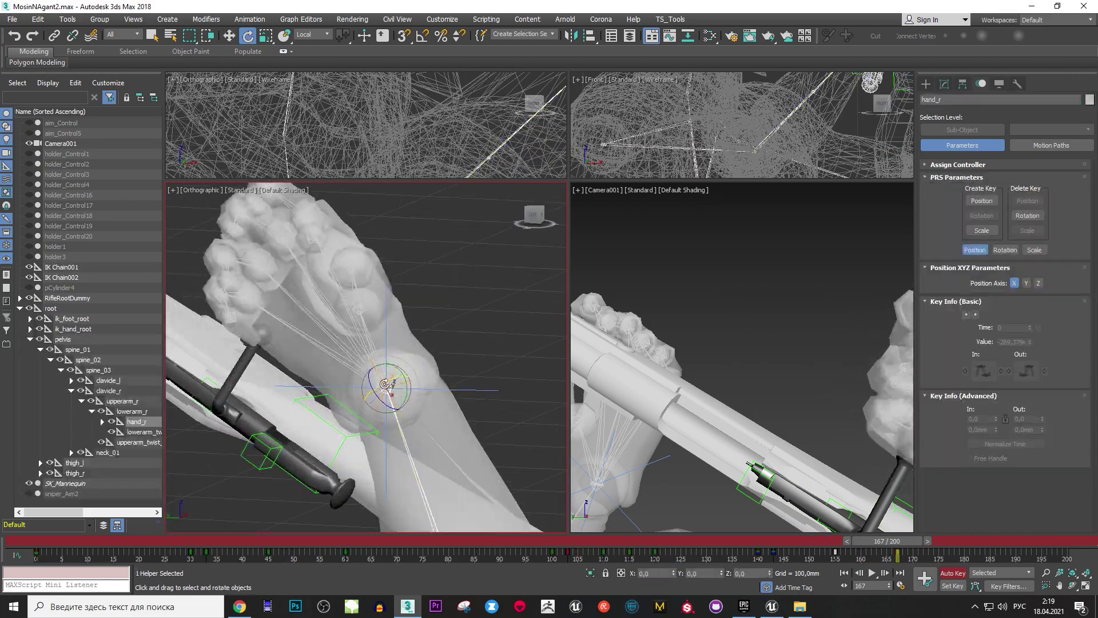
click(380, 383)
click(392, 380)
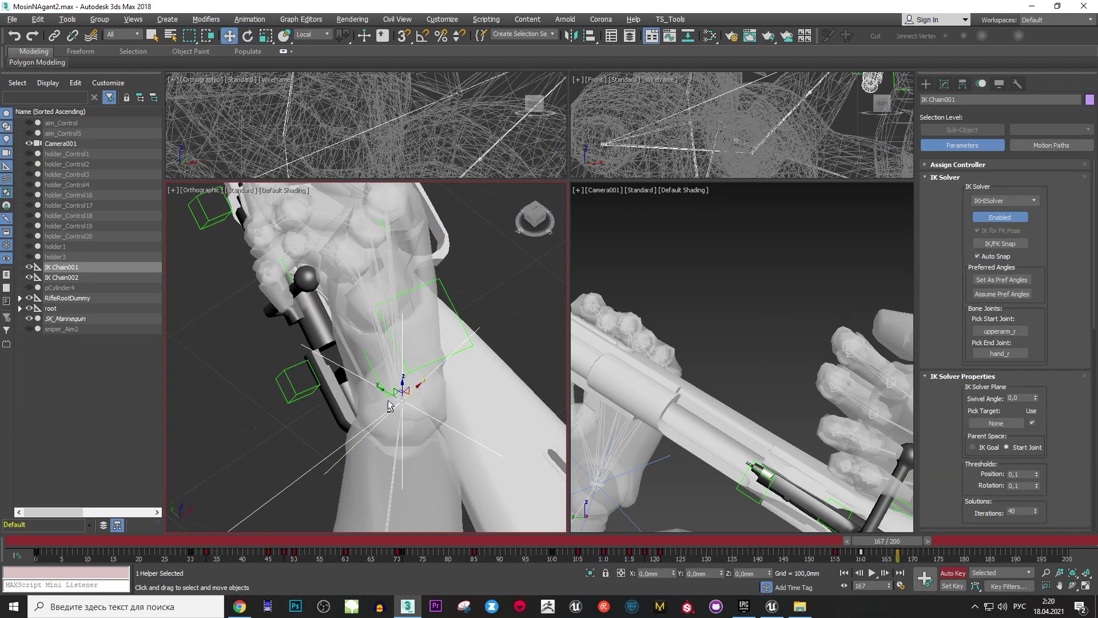
middle_drag(393, 380, 411, 395)
drag(875, 541, 884, 543)
key(w)
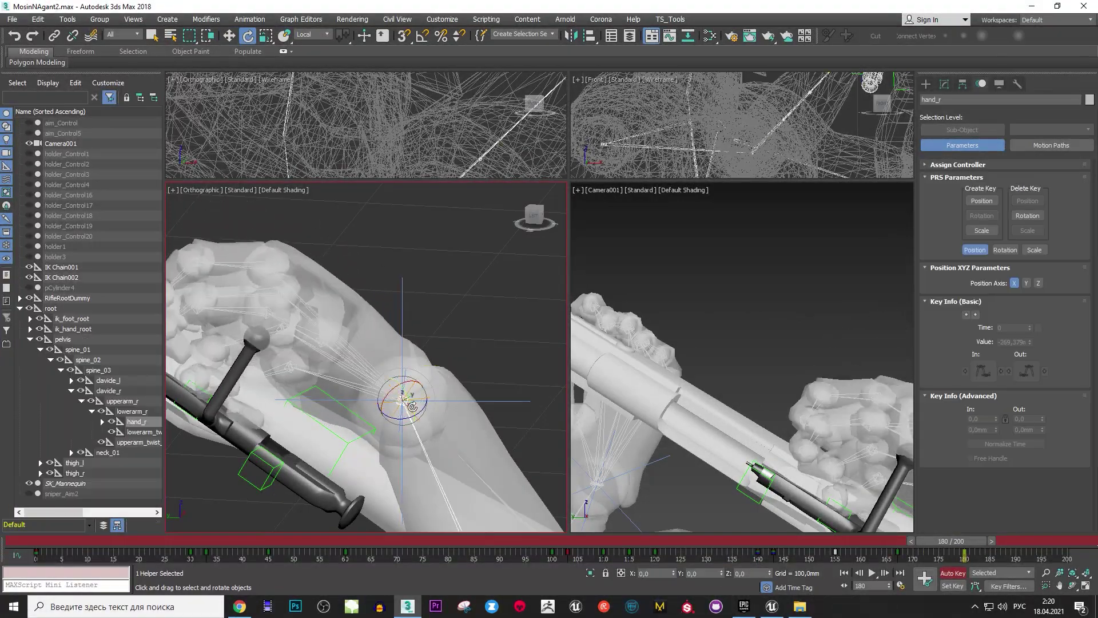
mouse_move(429, 404)
alt+middle_down()
mouse_move(431, 372)
mouse_move(457, 343)
alt+middle_up()
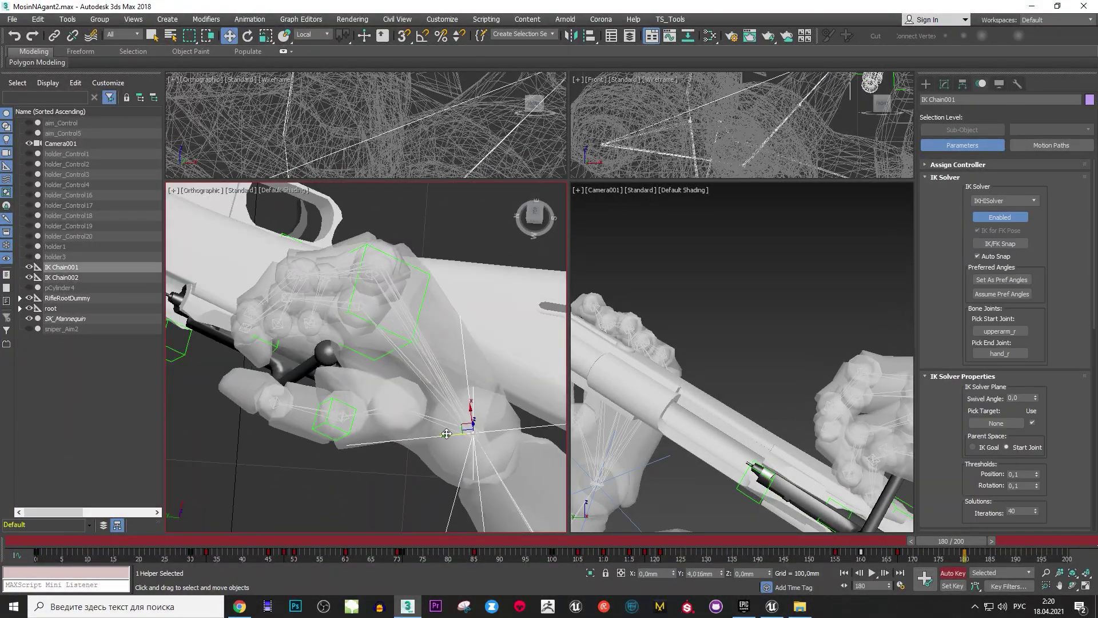
drag(956, 541, 964, 547)
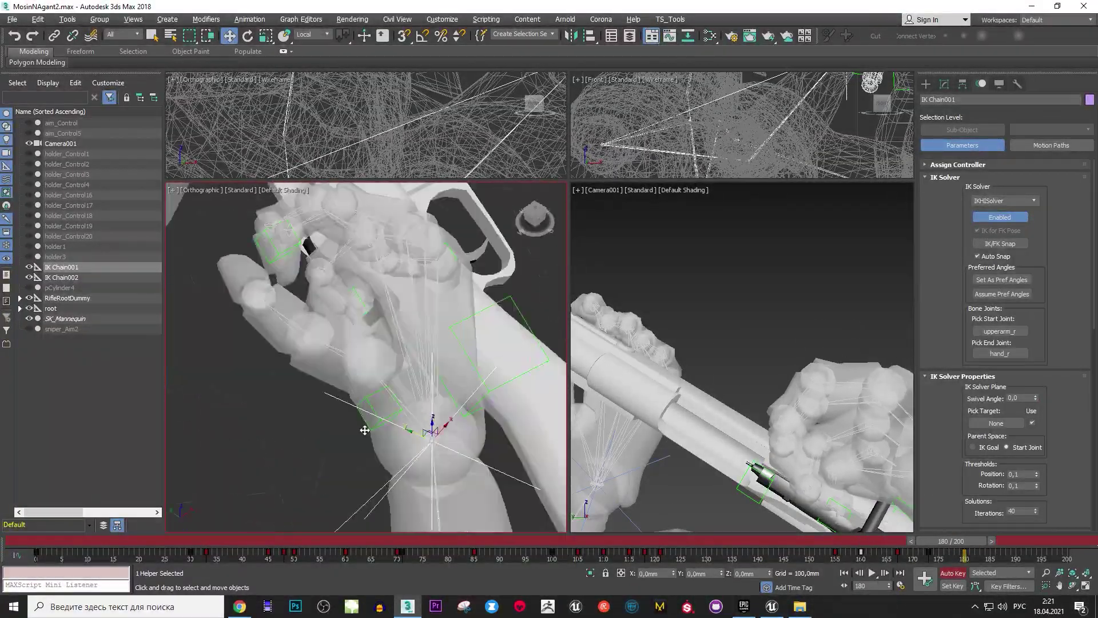
mouse_move(400, 371)
alt+middle_down()
mouse_move(408, 434)
mouse_move(400, 400)
alt+middle_up()
Fine-tune the hand_r wrist rotation so the hand sits on the bolt.
key(e)
click(407, 434)
key(w)
click(406, 400)
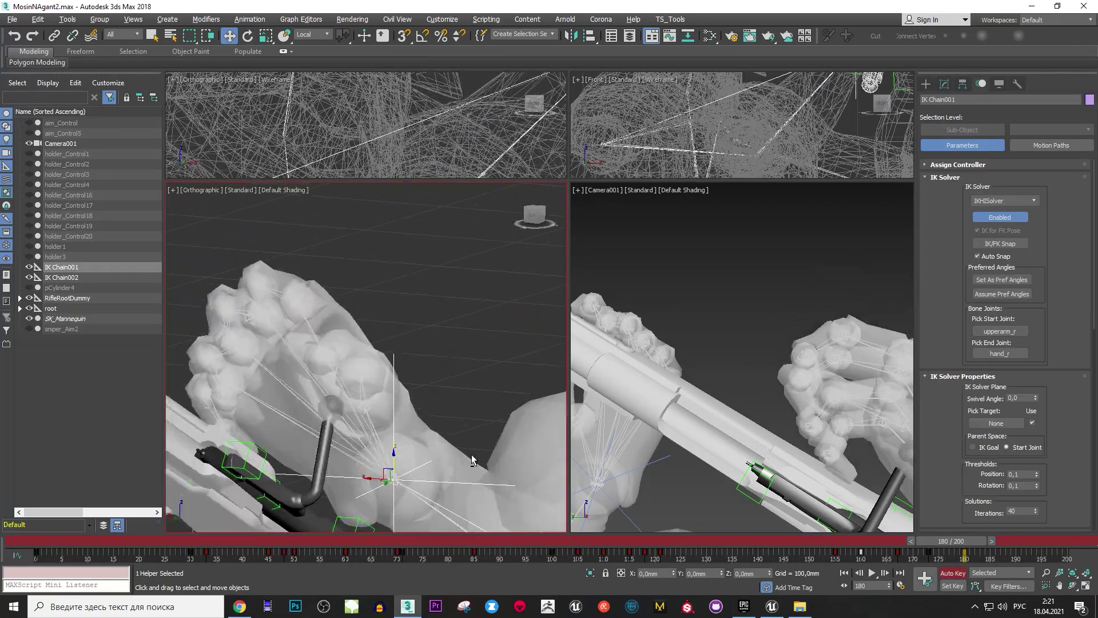
drag(964, 548, 898, 547)
key(e)
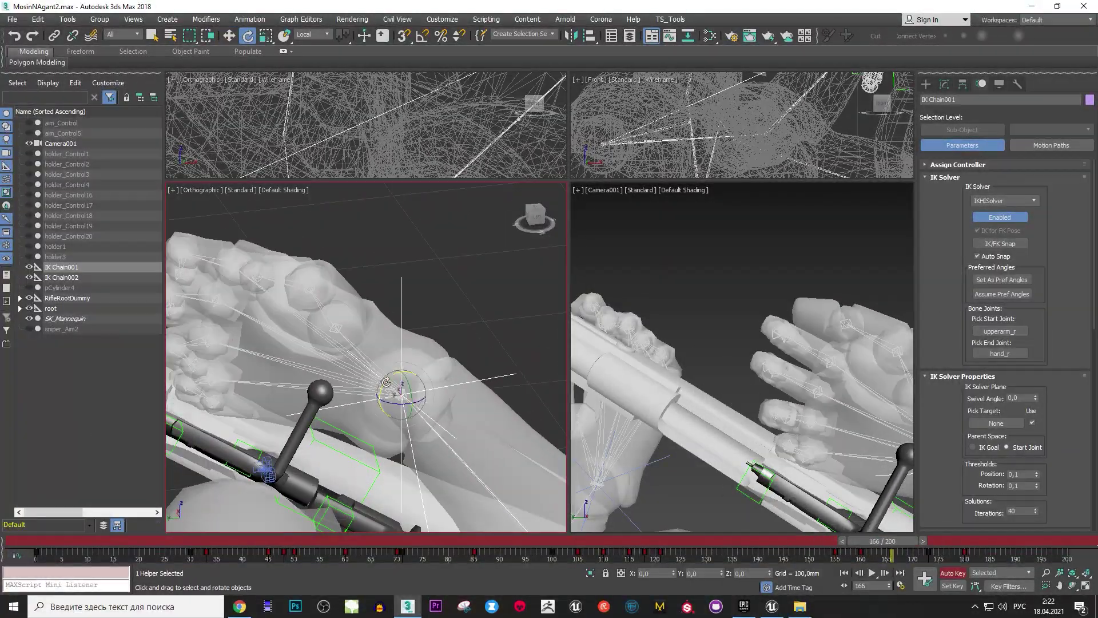
click(406, 400)
alt+middle_drag(406, 399, 400, 372)
drag(898, 548, 847, 551)
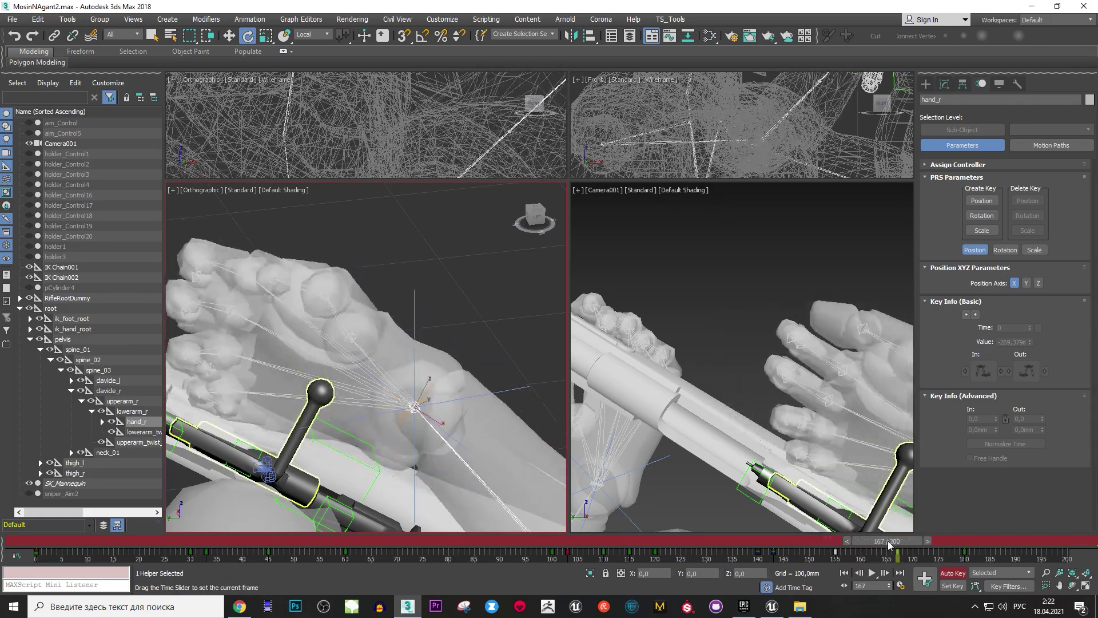
Compare the hand pose at frame 120, then return to frame 167.
mouse_move(412, 372)
alt+middle_down()
mouse_move(466, 367)
mouse_move(475, 378)
alt+middle_up()
drag(859, 540, 636, 543)
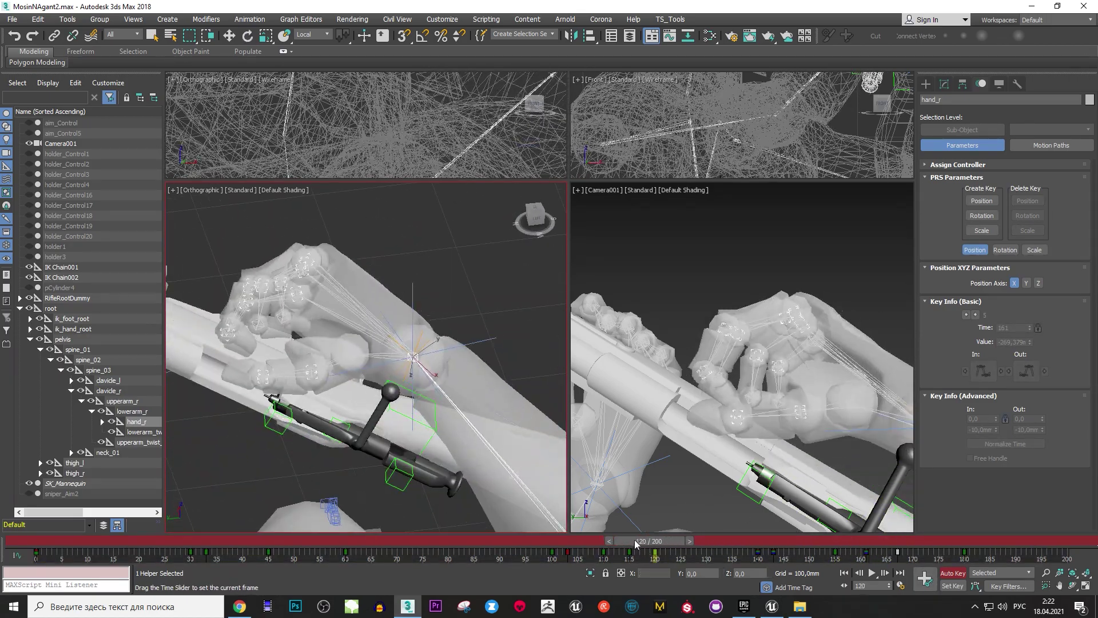
click(416, 349)
key(e)
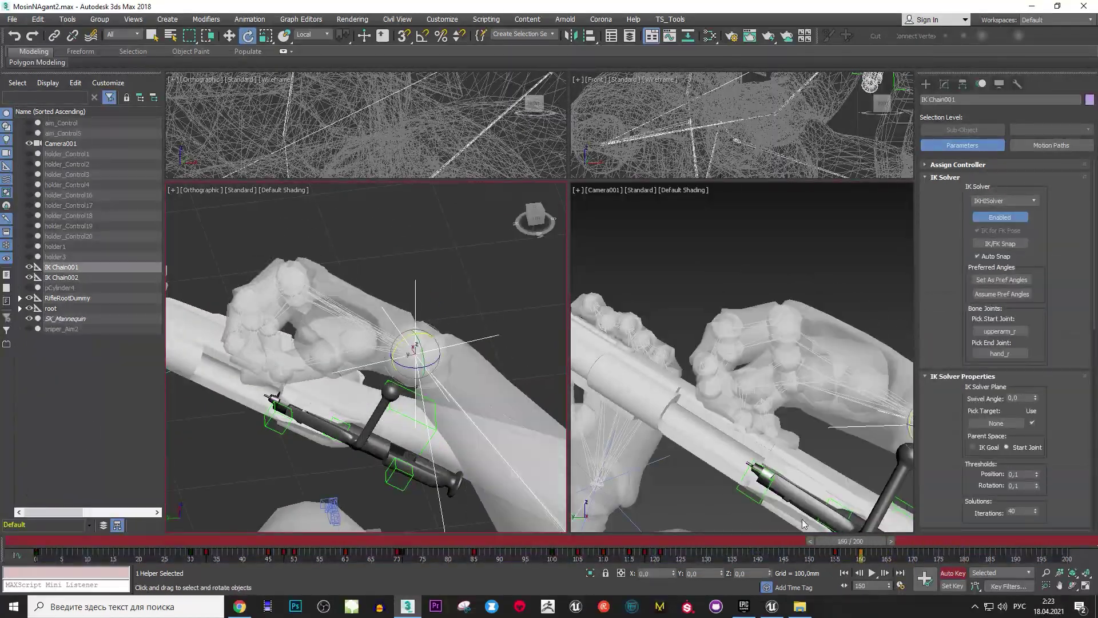
drag(915, 546, 903, 546)
key(w)
Recheck hand_r and IK Chain001, then review the hand motion back to frame 76.
mouse_move(417, 366)
alt+middle_down()
mouse_move(488, 412)
mouse_move(465, 479)
mouse_move(533, 396)
alt+middle_up()
click(495, 454)
key(e)
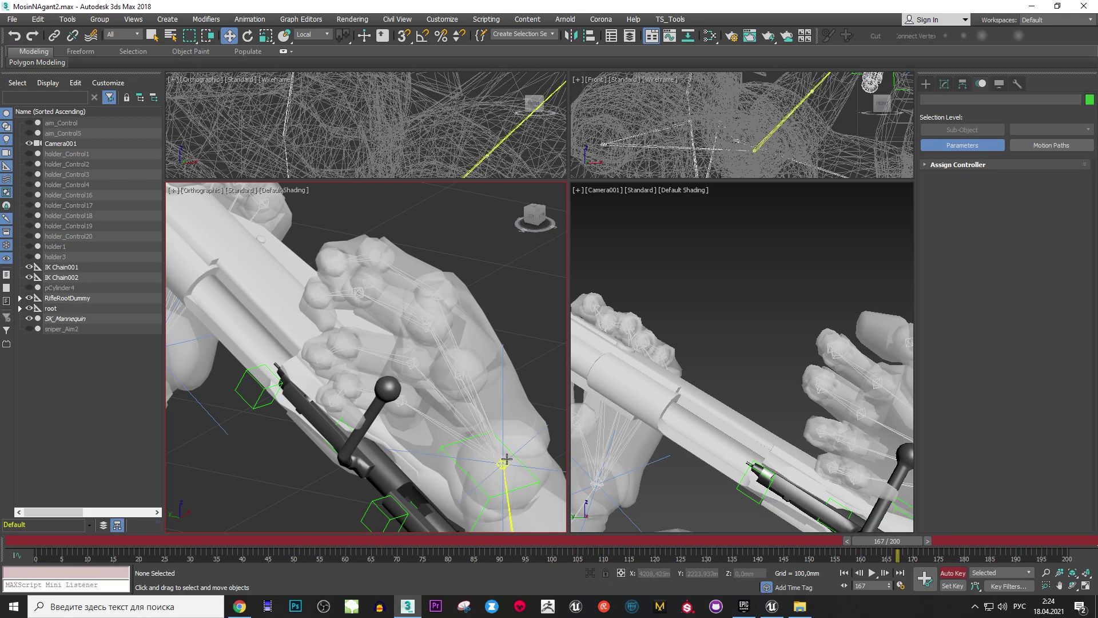
alt+middle_drag(492, 452, 513, 433)
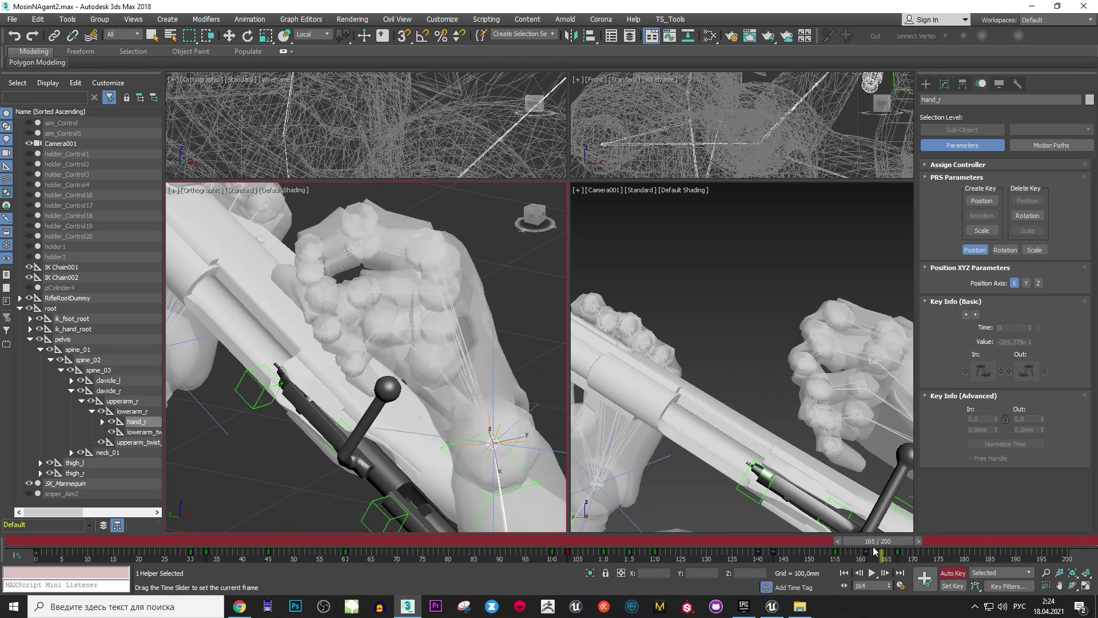
click(513, 433)
key(w)
drag(884, 541, 727, 540)
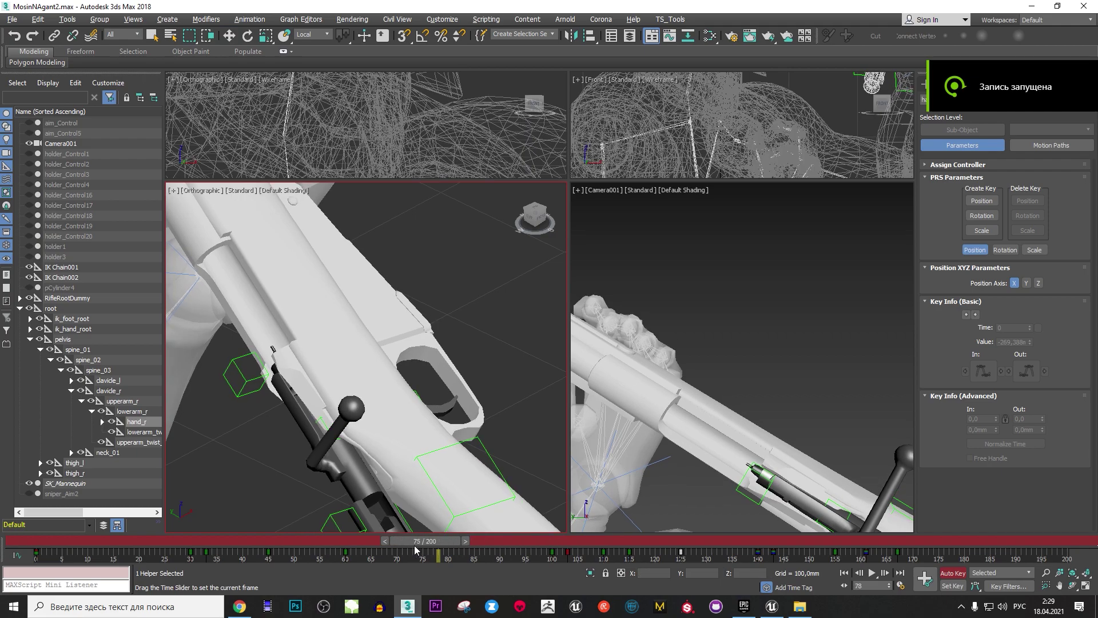
drag(416, 550, 83, 506)
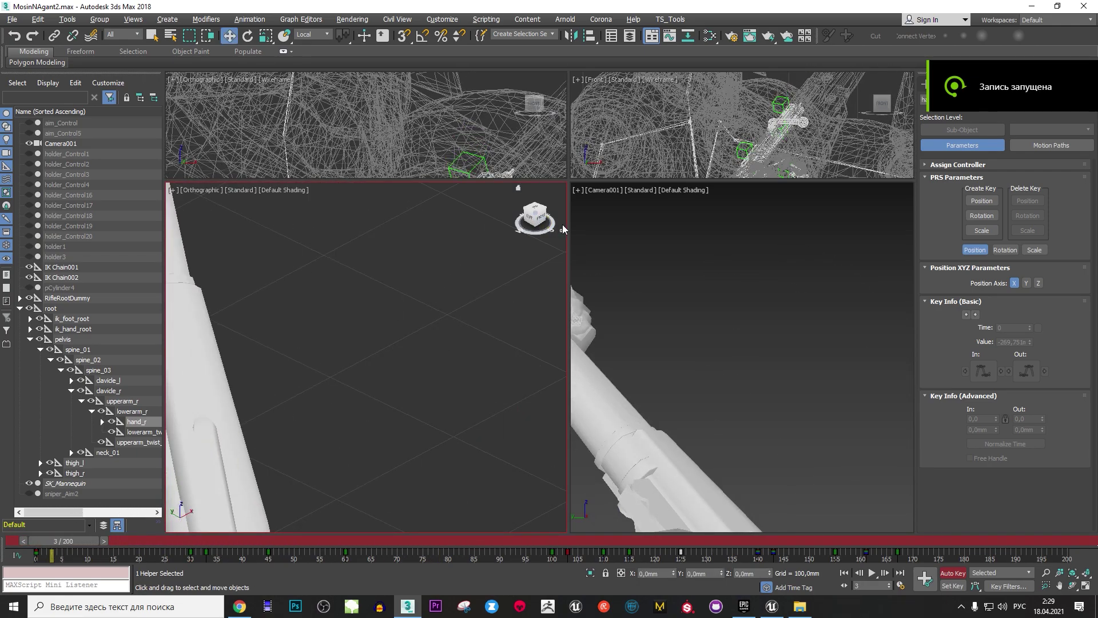
drag(540, 222, 342, 223)
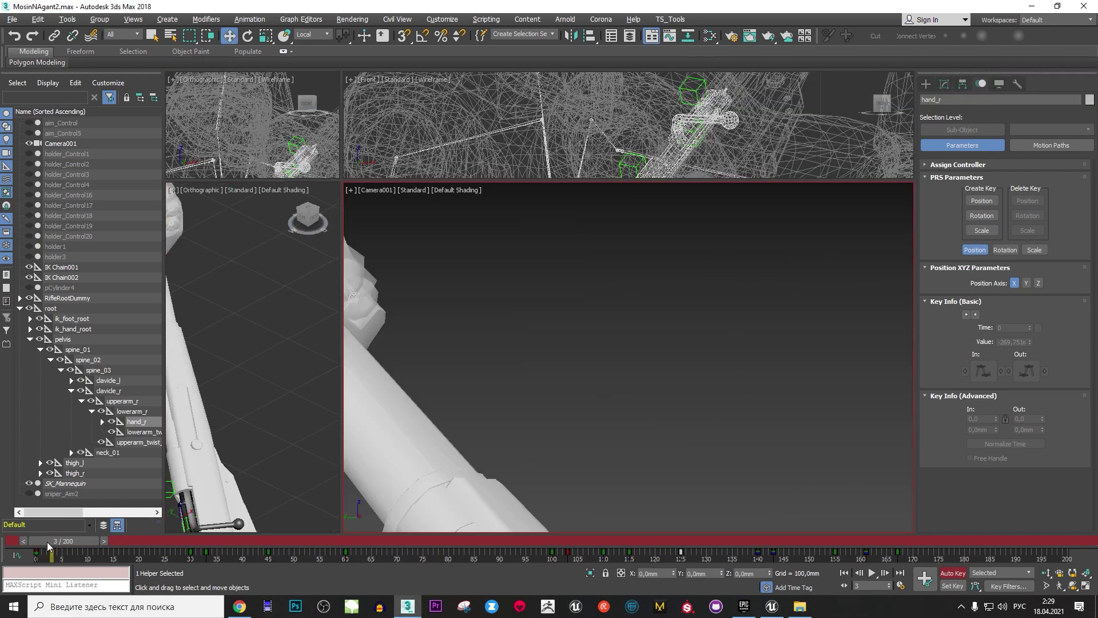
mouse_move(47, 541)
mouse_down()
mouse_move(265, 562)
mouse_move(224, 558)
mouse_move(353, 554)
mouse_move(403, 569)
mouse_up()
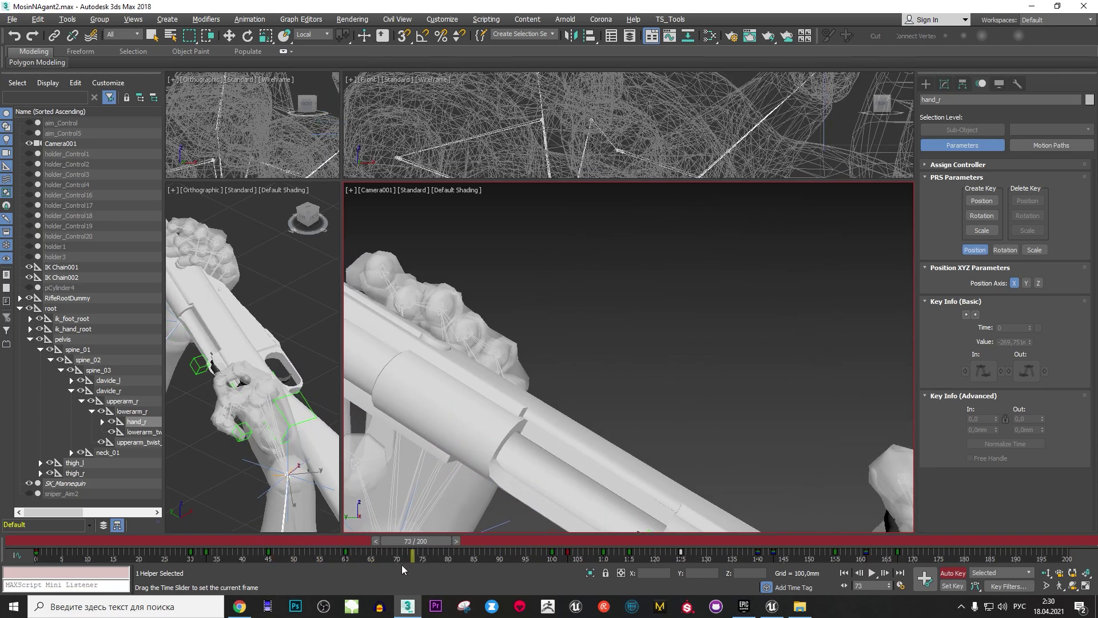
drag(488, 568, 709, 600)
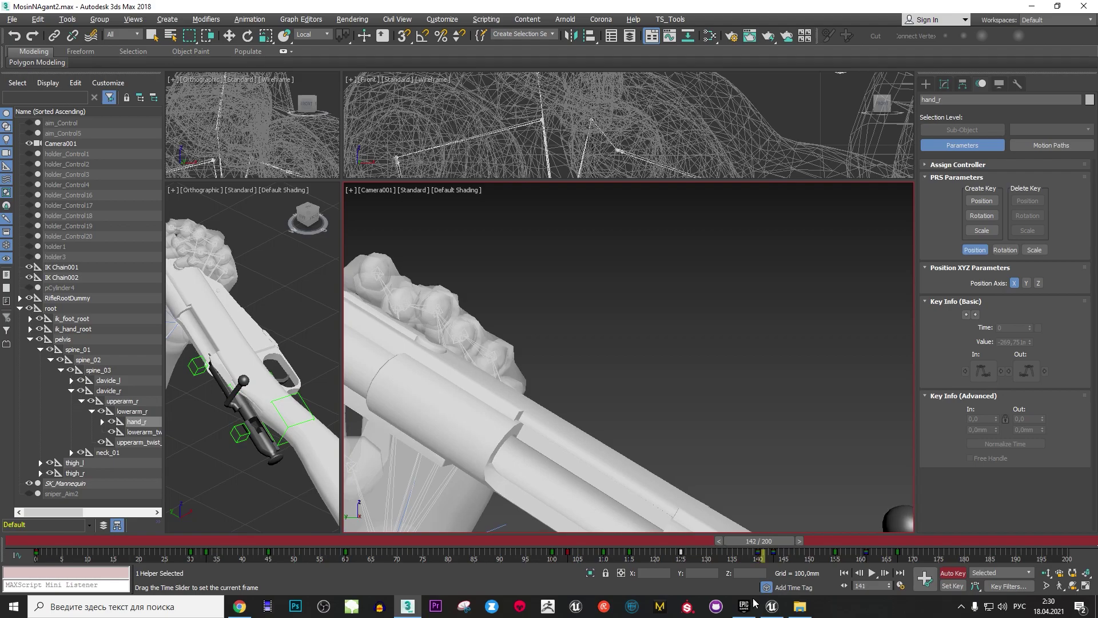
mouse_move(808, 602)
mouse_down()
mouse_move(648, 601)
mouse_move(687, 607)
mouse_up()
mouse_move(458, 602)
mouse_down()
mouse_move(238, 567)
mouse_move(462, 610)
mouse_up()
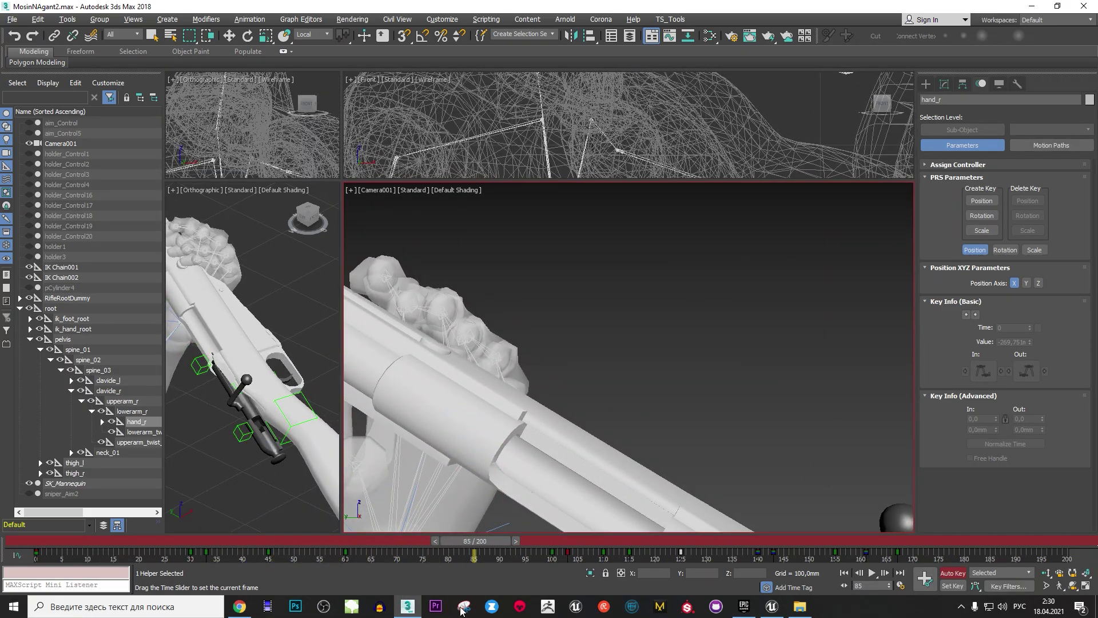
mouse_move(444, 607)
mouse_down()
mouse_move(125, 593)
mouse_move(228, 587)
mouse_up()
key(w)
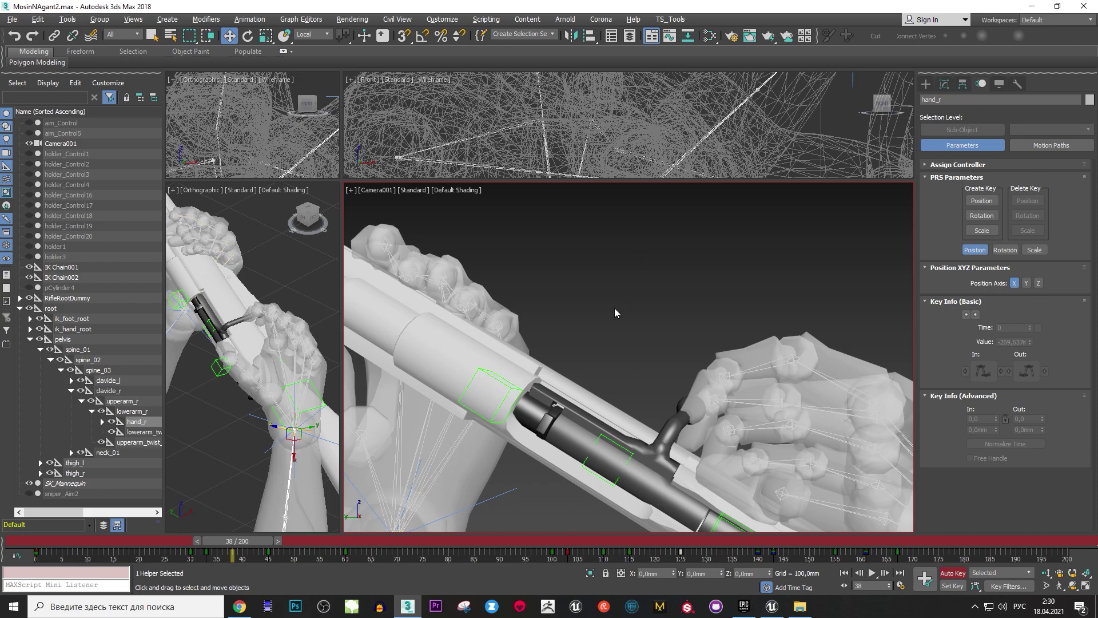
click(14, 21)
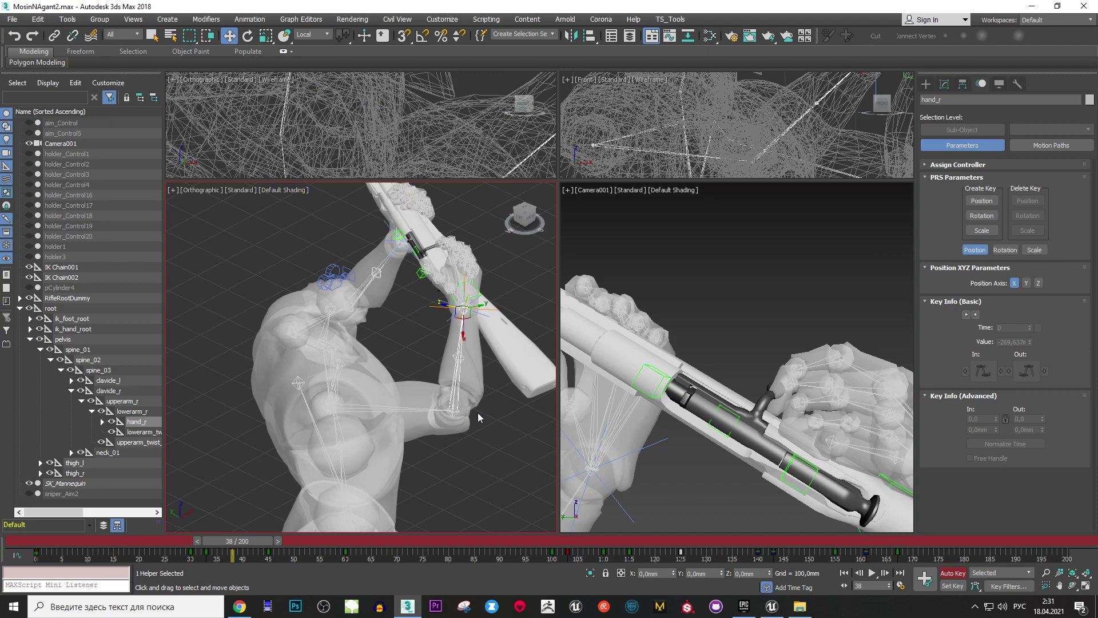
middle_drag(478, 413, 462, 408)
Select RifleRootDummy and move the rifle and dummy right at frame 62.
drag(240, 541, 52, 541)
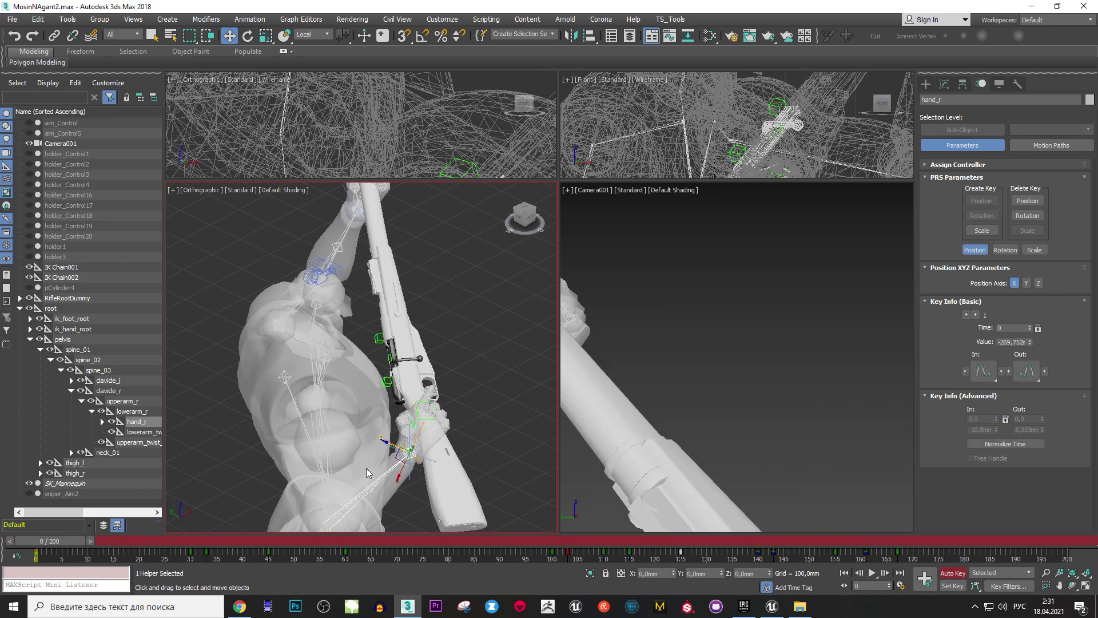
click(416, 417)
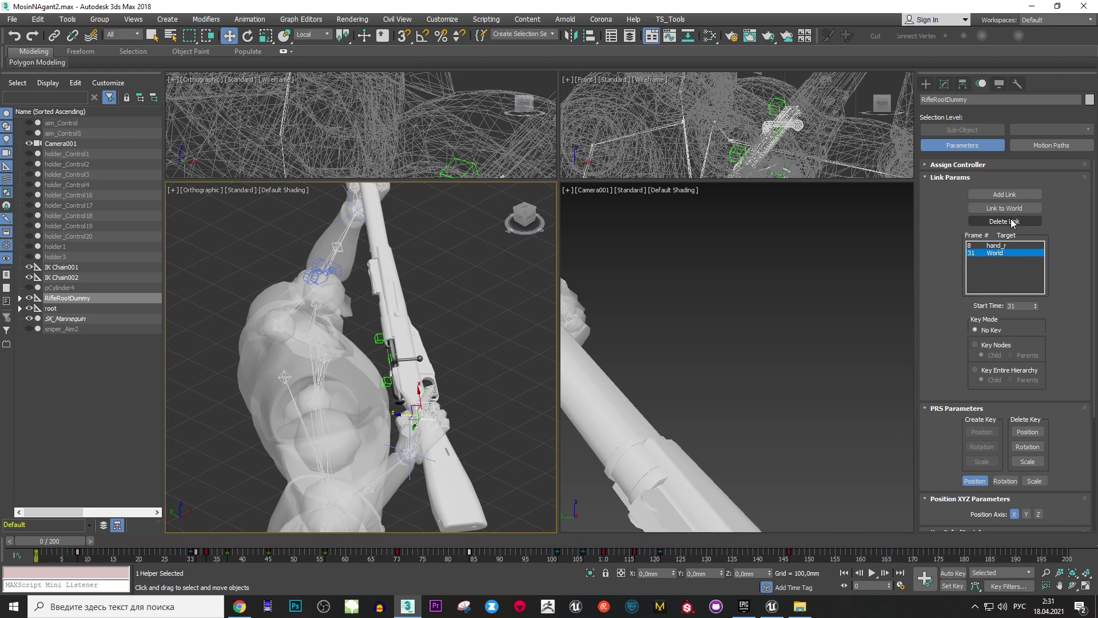
mouse_move(52, 540)
mouse_down()
mouse_move(441, 540)
mouse_move(362, 525)
mouse_move(96, 528)
mouse_move(294, 516)
mouse_move(179, 524)
mouse_move(274, 506)
mouse_move(530, 502)
mouse_move(64, 495)
mouse_move(304, 489)
mouse_move(414, 512)
mouse_move(349, 506)
mouse_move(434, 506)
mouse_move(297, 503)
mouse_up()
key(w)
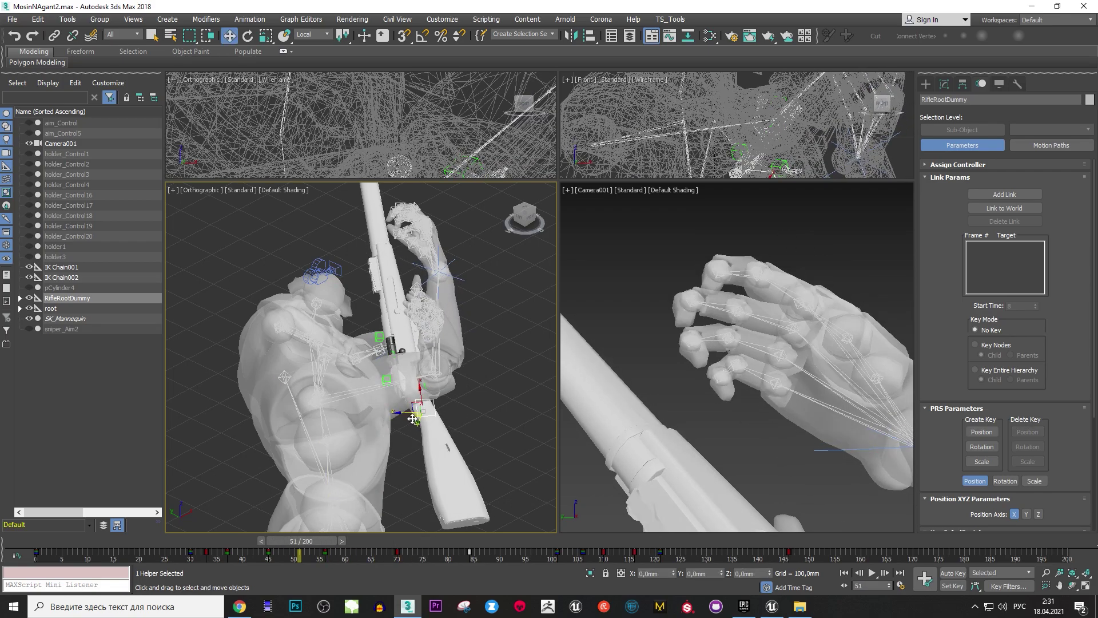
drag(412, 419, 501, 407)
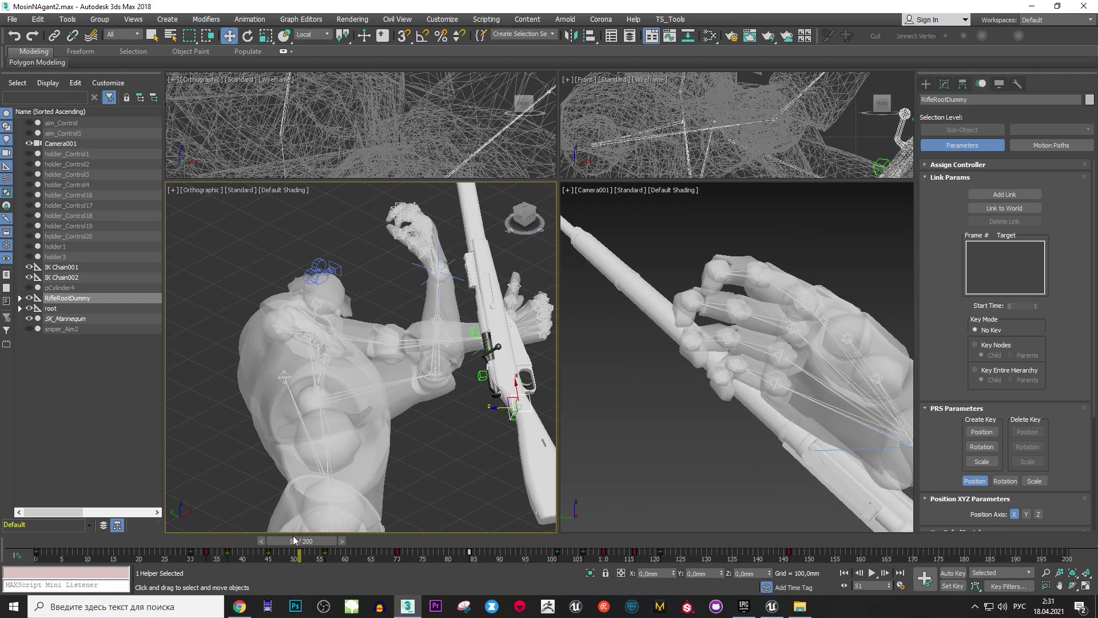
At frame 78, inspect RifleRoot's position and rotation keys, then select IK Chain002.
mouse_move(292, 539)
mouse_down()
mouse_move(228, 538)
mouse_move(428, 524)
mouse_move(430, 497)
mouse_up()
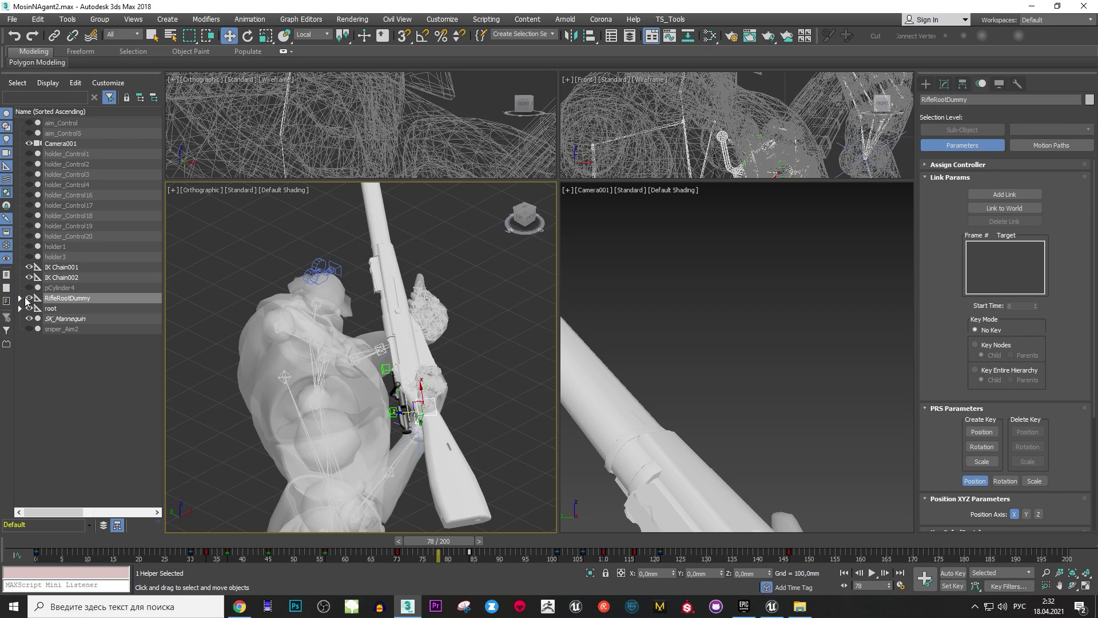
click(97, 309)
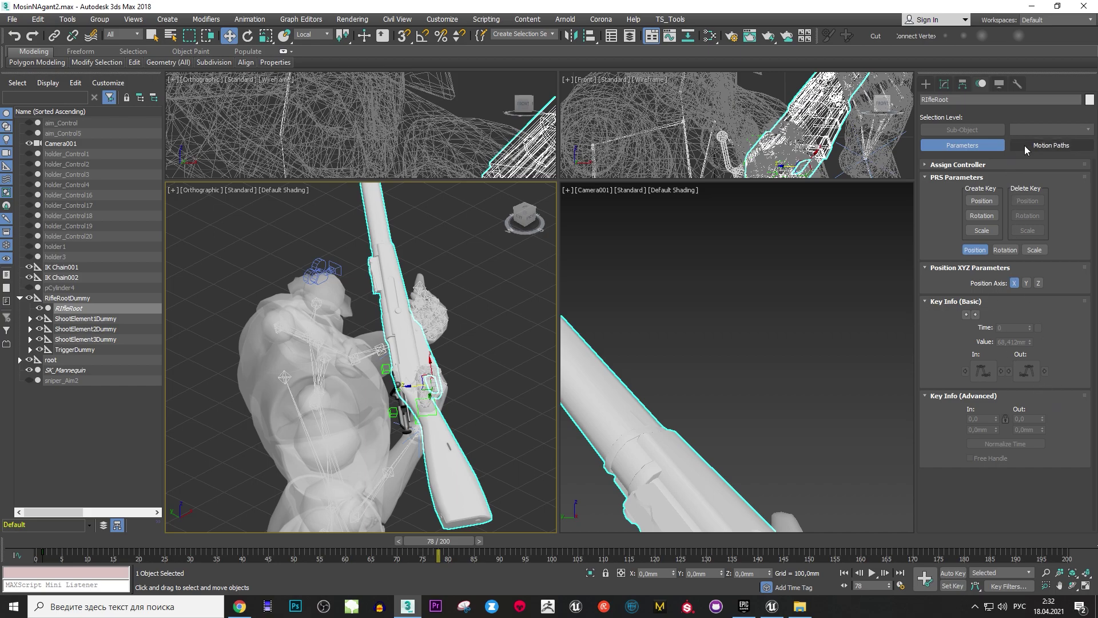
click(964, 147)
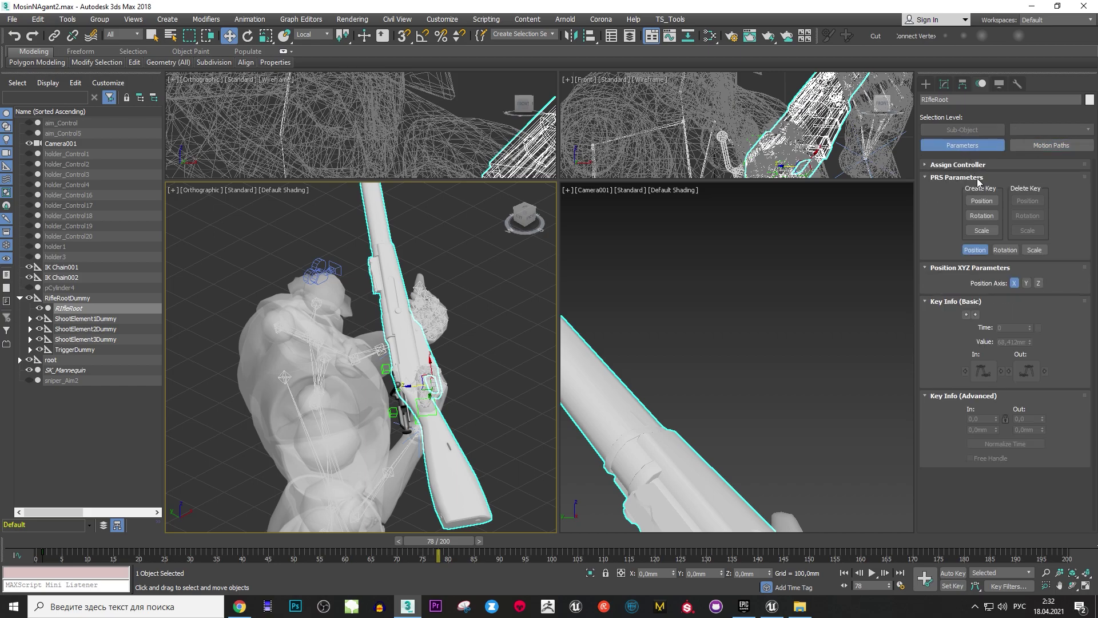
alt+middle_drag(537, 373, 223, 329)
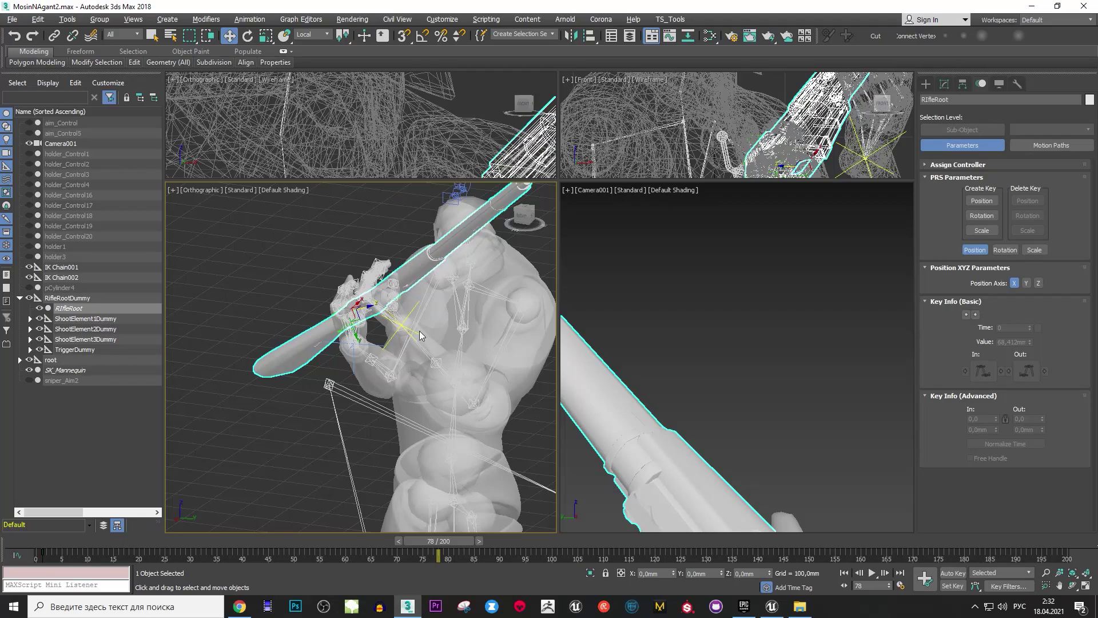
click(410, 315)
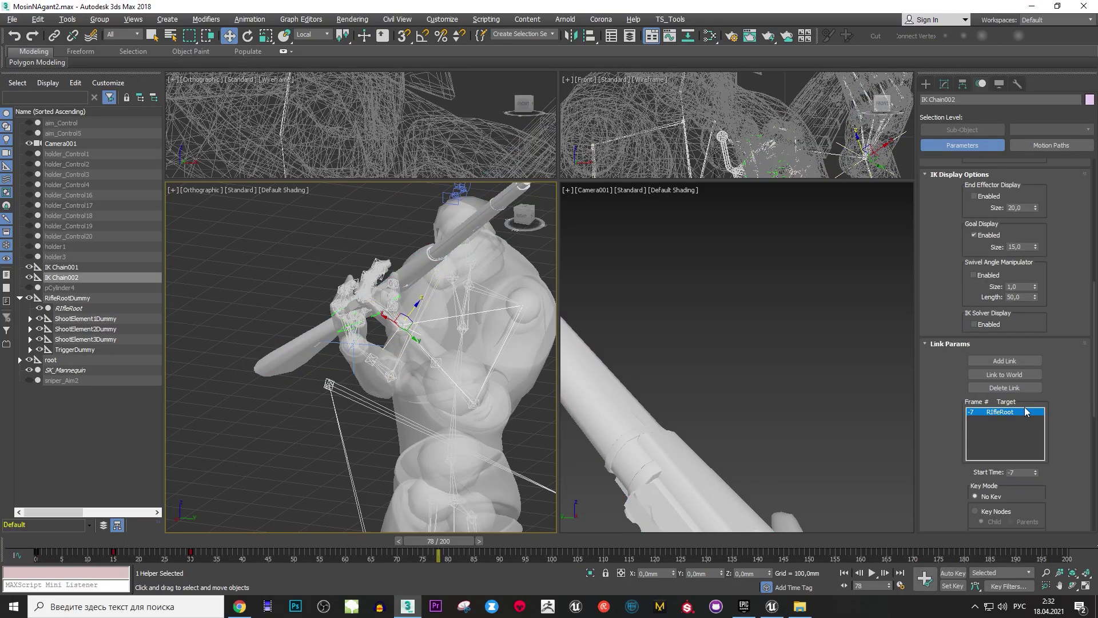
mouse_move(320, 322)
alt+middle_down()
mouse_move(187, 306)
mouse_move(383, 353)
alt+middle_up()
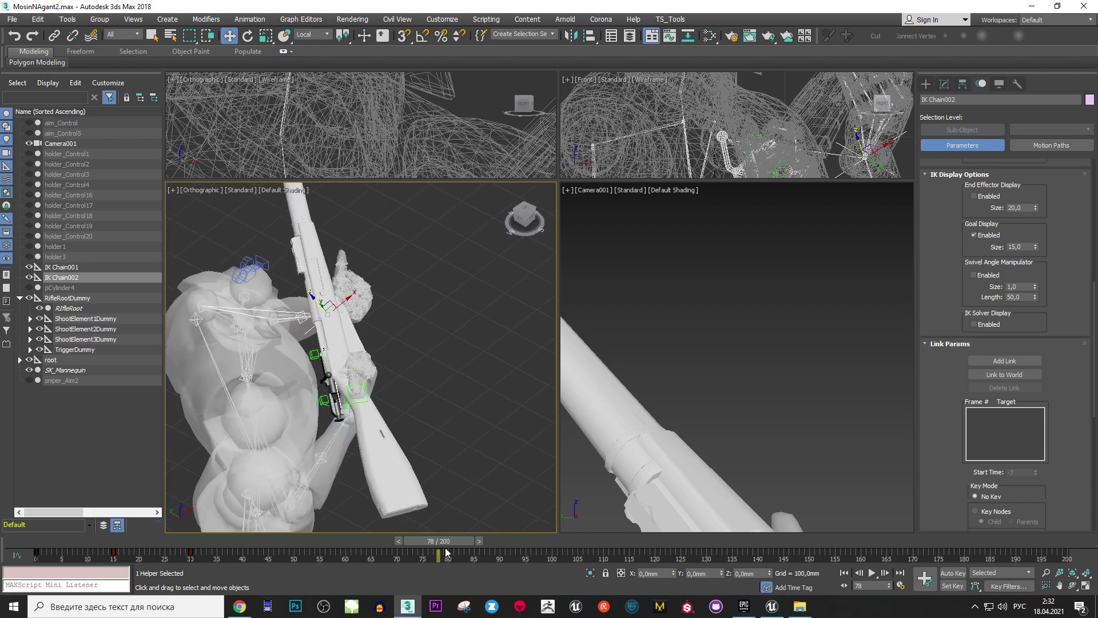
Scrub back to around frame 33 and select RifleRootDummy.
mouse_move(443, 542)
mouse_down()
mouse_move(122, 531)
mouse_move(212, 541)
mouse_up()
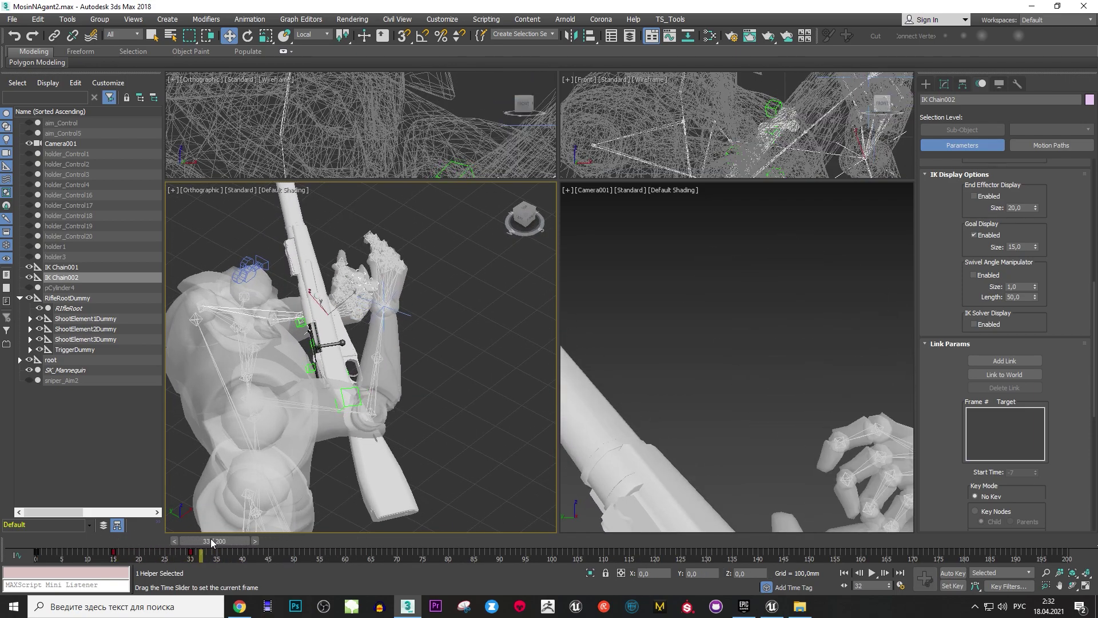
scroll(361, 392, up, 2)
scroll(361, 393, up, 2)
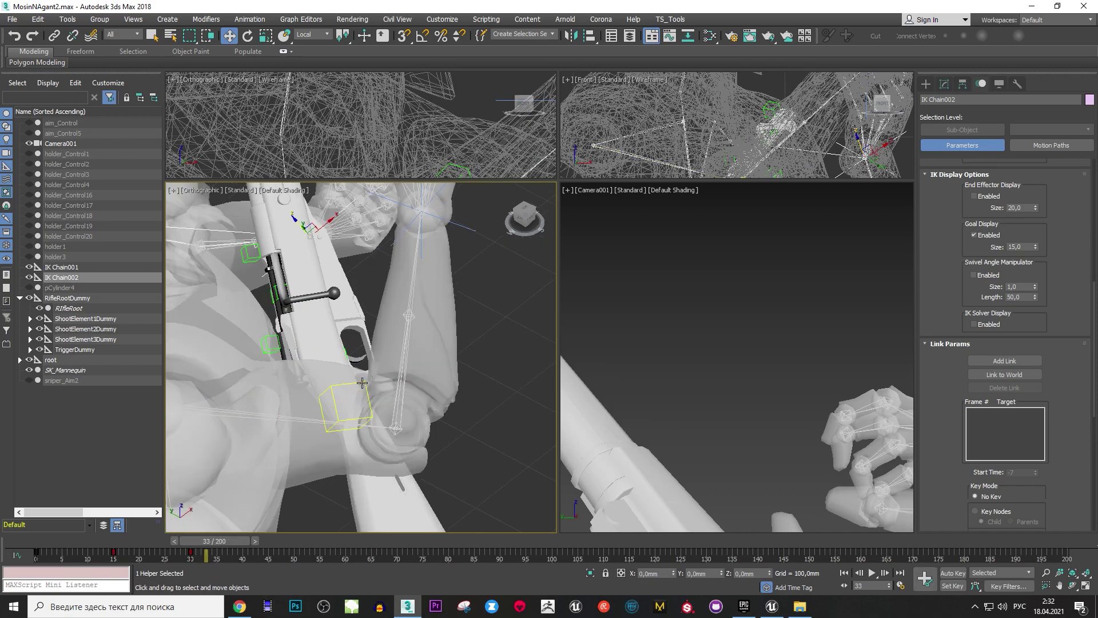
click(362, 382)
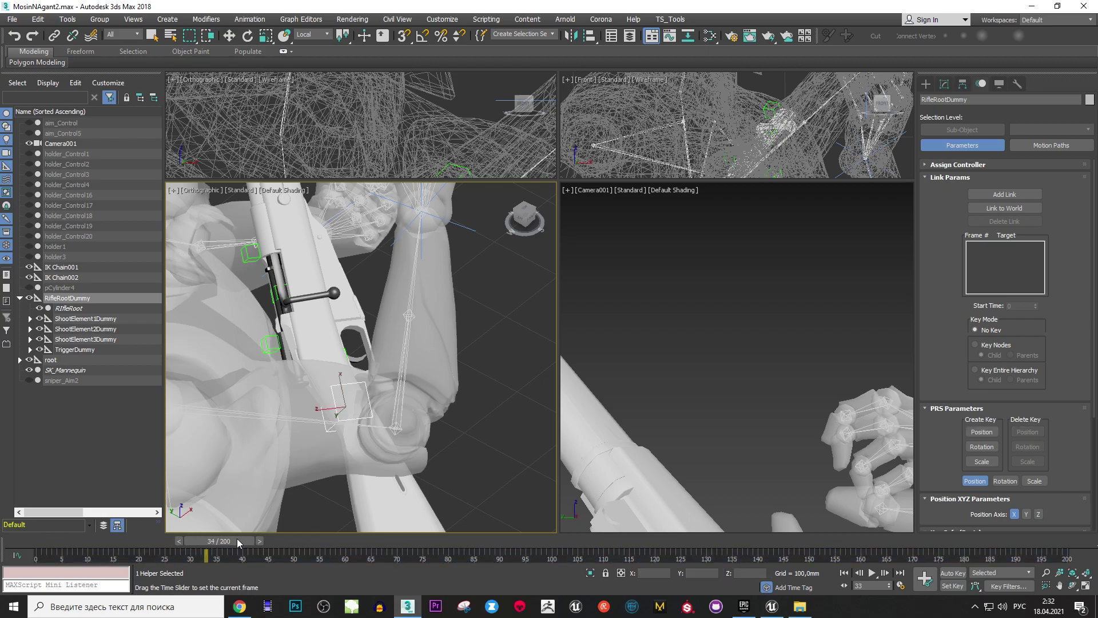
Scrub through the opening frames back to frame 0 and check the holder's Z position.
mouse_move(239, 540)
mouse_down()
mouse_move(305, 541)
mouse_move(3, 525)
mouse_up()
drag(103, 524, 24, 520)
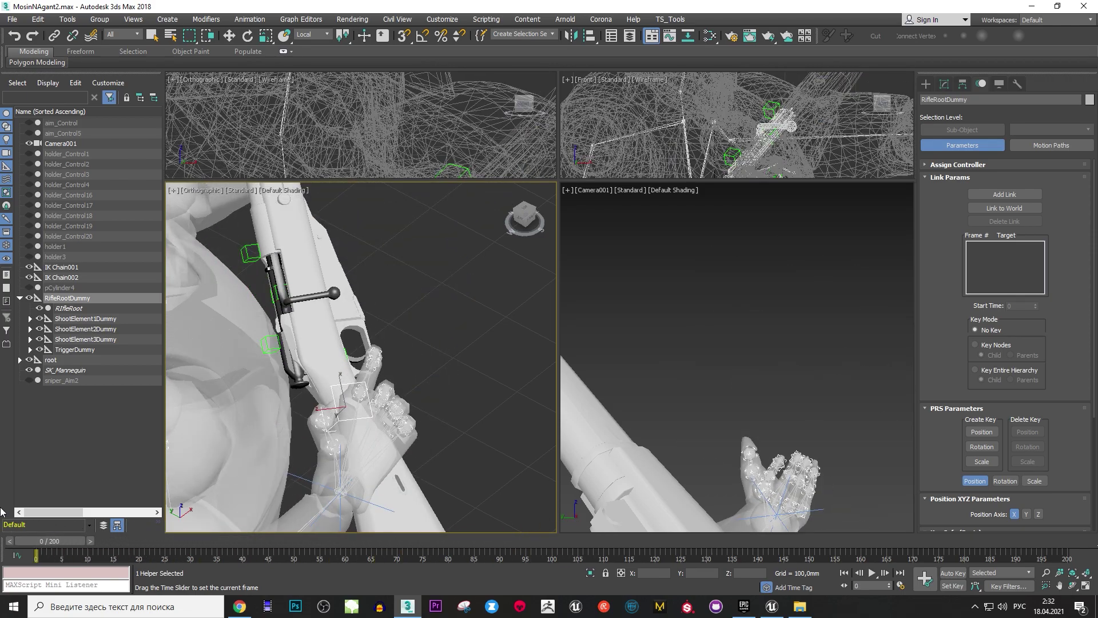
key(w)
scroll(429, 367, down, 2)
middle_drag(400, 372, 354, 359)
scroll(356, 359, down, 1)
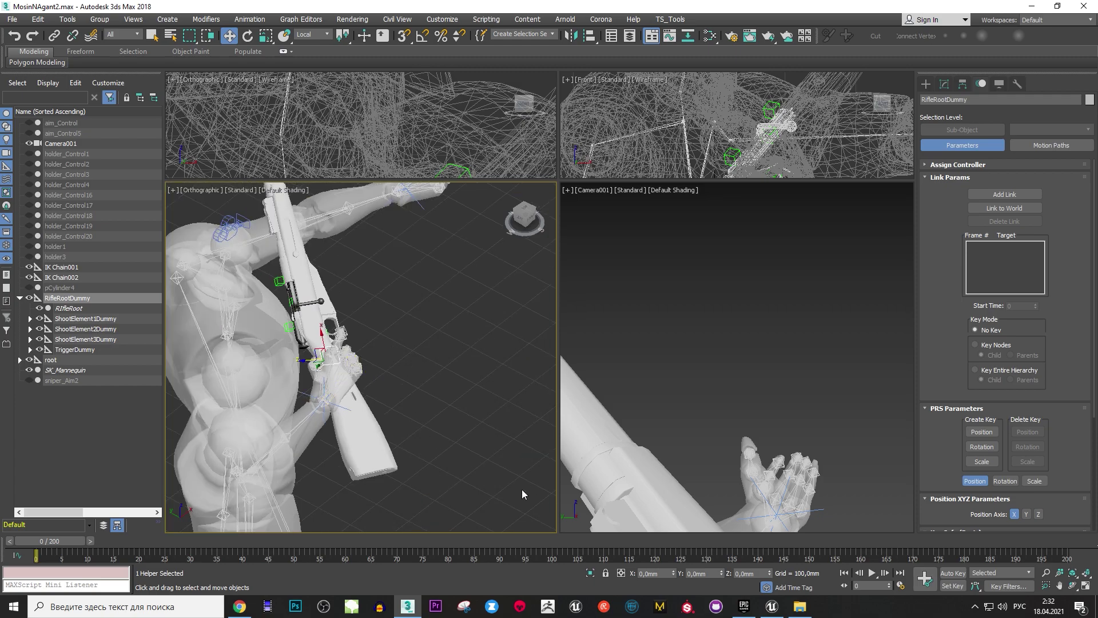
click(751, 574)
Set the holder up for rotating with angle snap on, and widen the left-hand viewports.
mouse_move(486, 464)
alt+middle_down()
mouse_move(401, 406)
mouse_move(413, 391)
alt+middle_up()
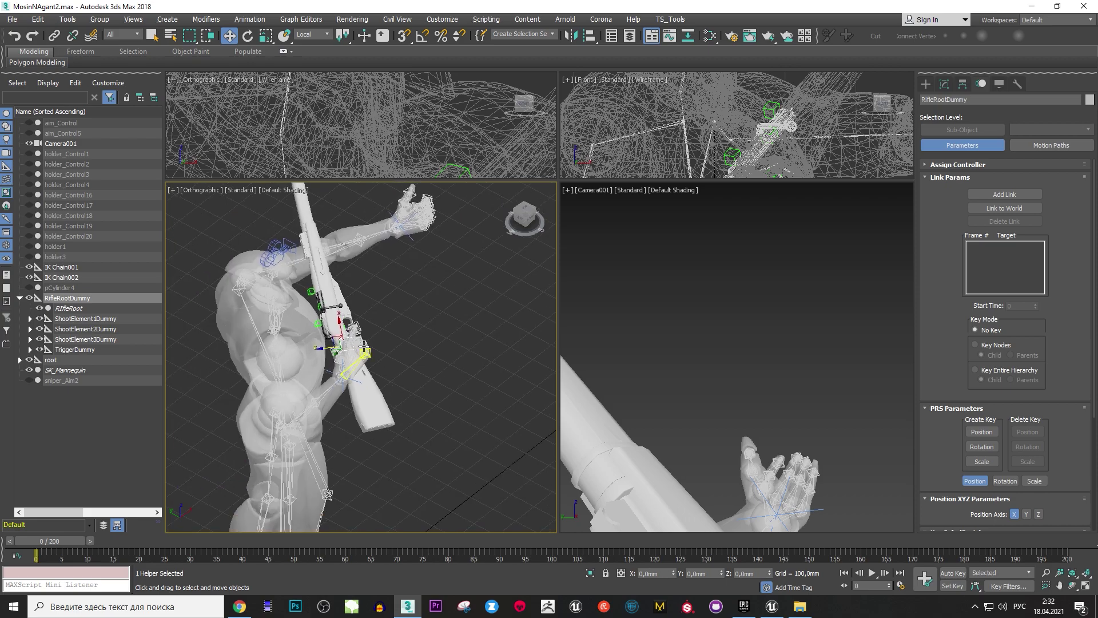
key(e)
alt+middle_drag(369, 341, 380, 293)
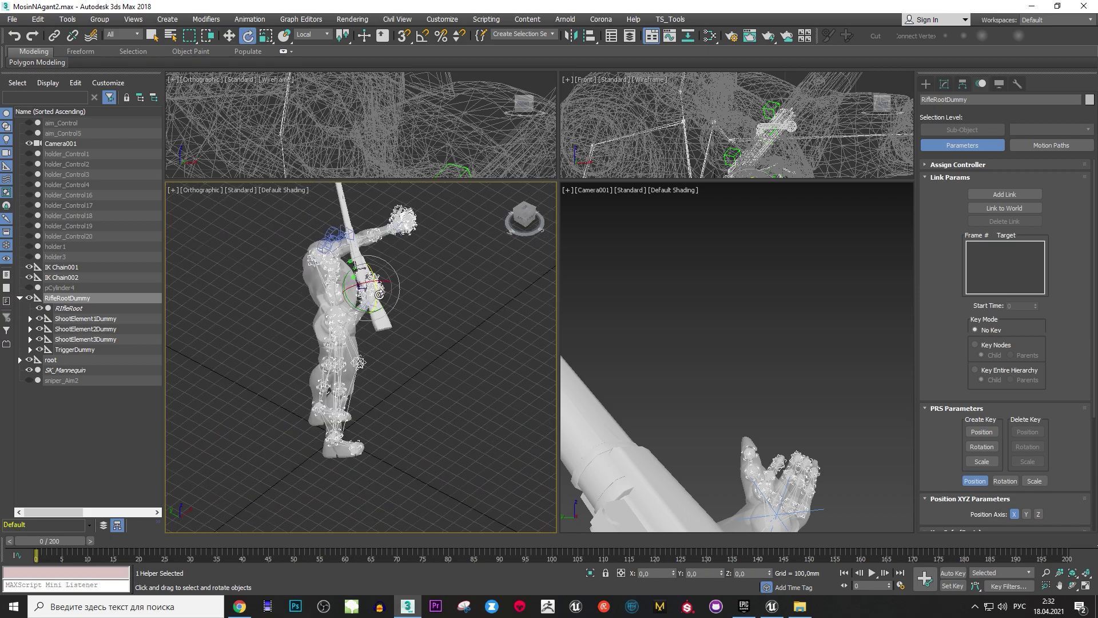
drag(377, 291, 437, 173)
key(a)
drag(558, 309, 715, 309)
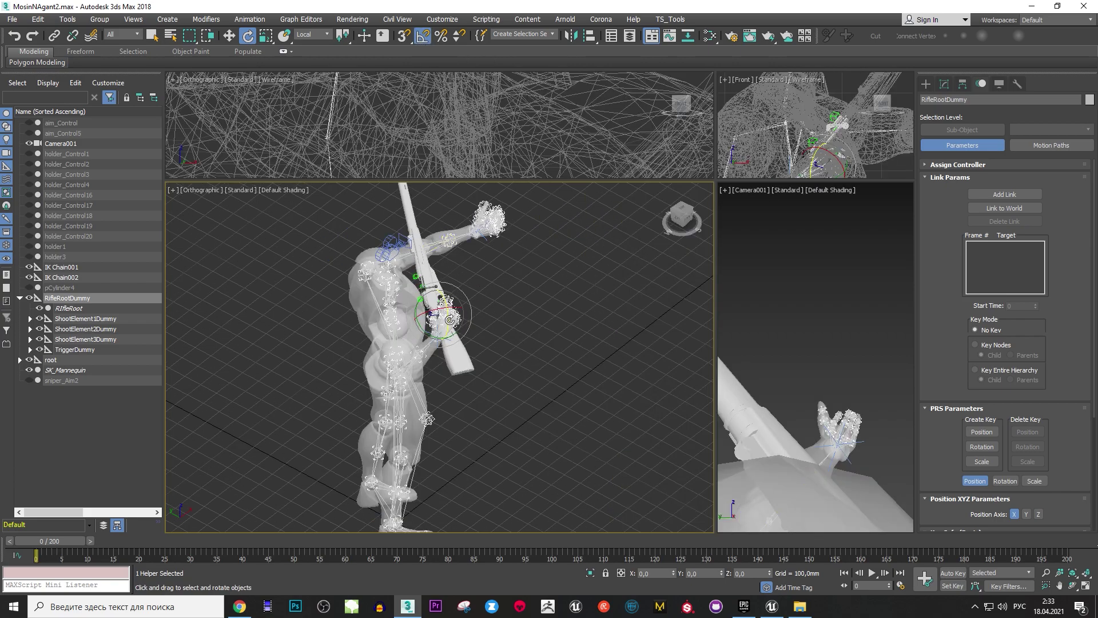
Select the whole character rig hierarchy and hide it.
scroll(430, 419, up, 5)
drag(429, 366, 430, 420)
key(w)
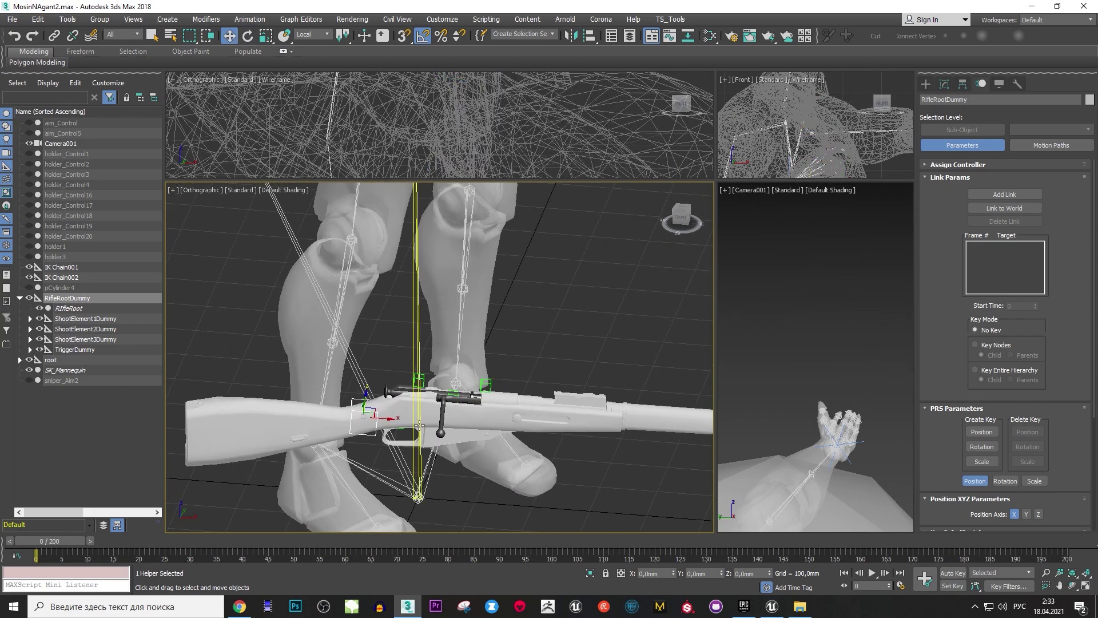
scroll(419, 425, down, 3)
scroll(419, 425, down, 2)
scroll(435, 371, down, 3)
scroll(443, 331, down, 2)
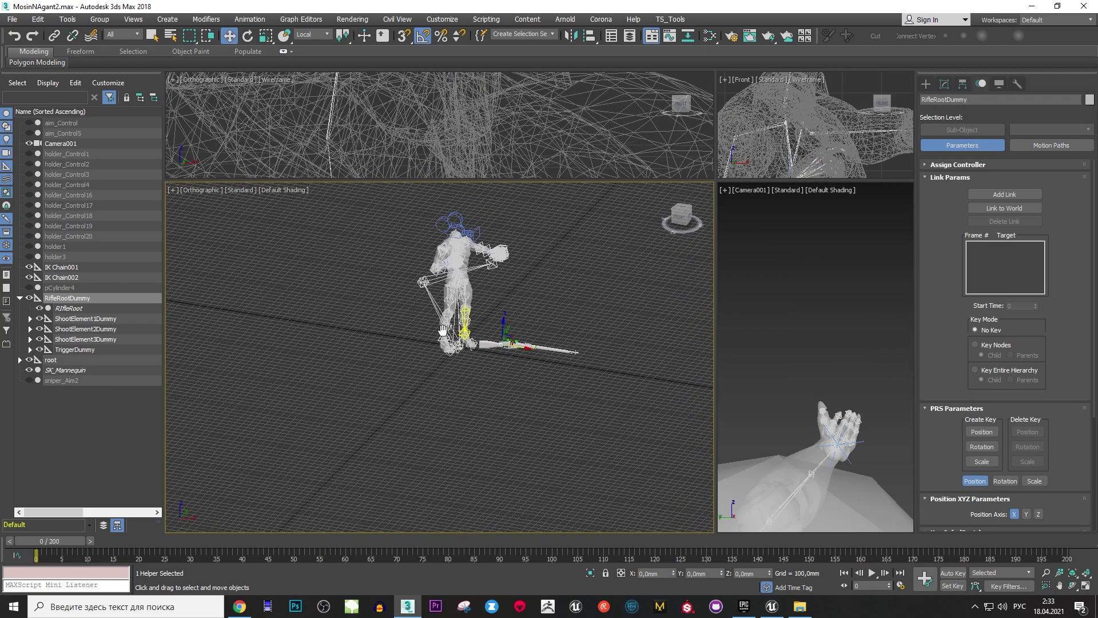
alt+middle_drag(444, 330, 470, 324)
key(ctrl+a)
key(z)
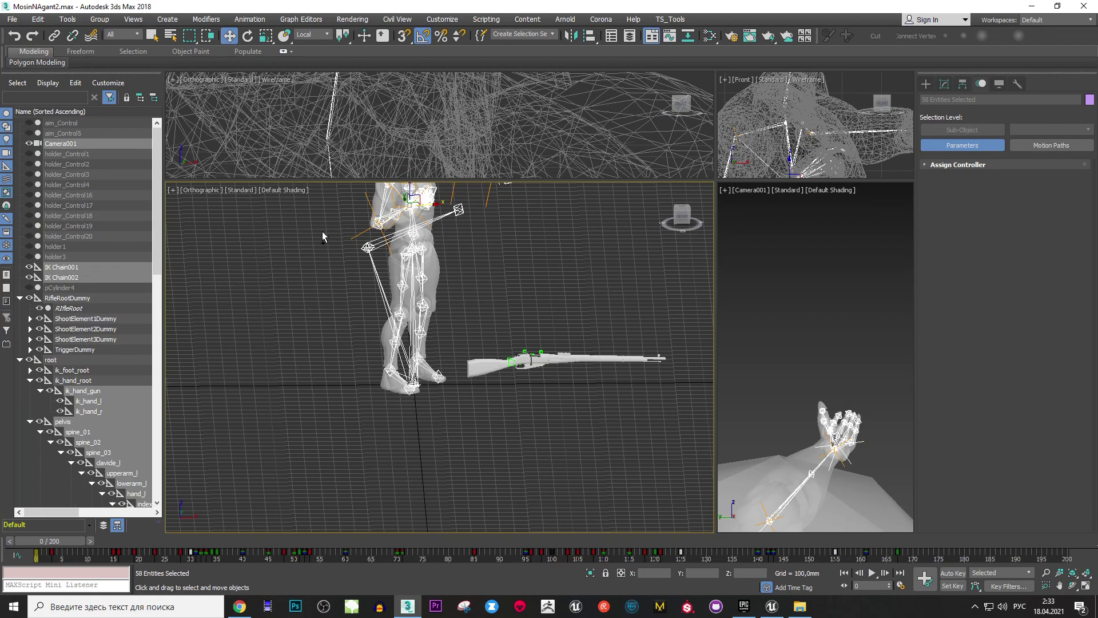
click(30, 267)
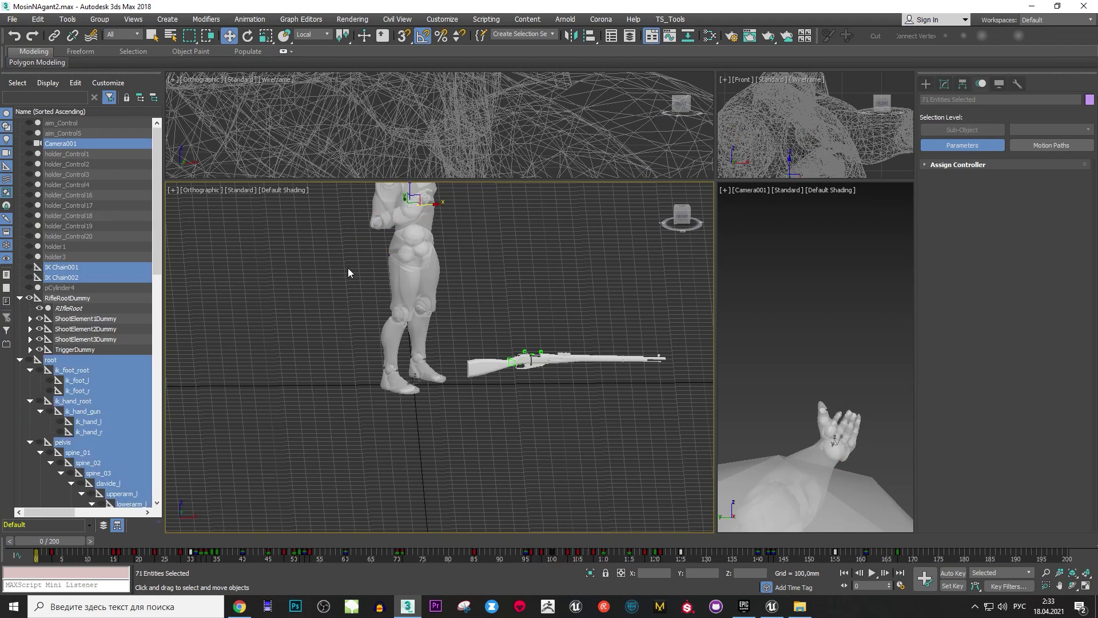
Maximize the orthographic view and rotate RifleRootDummy a snapped -5° about Z.
scroll(394, 416, up, 2)
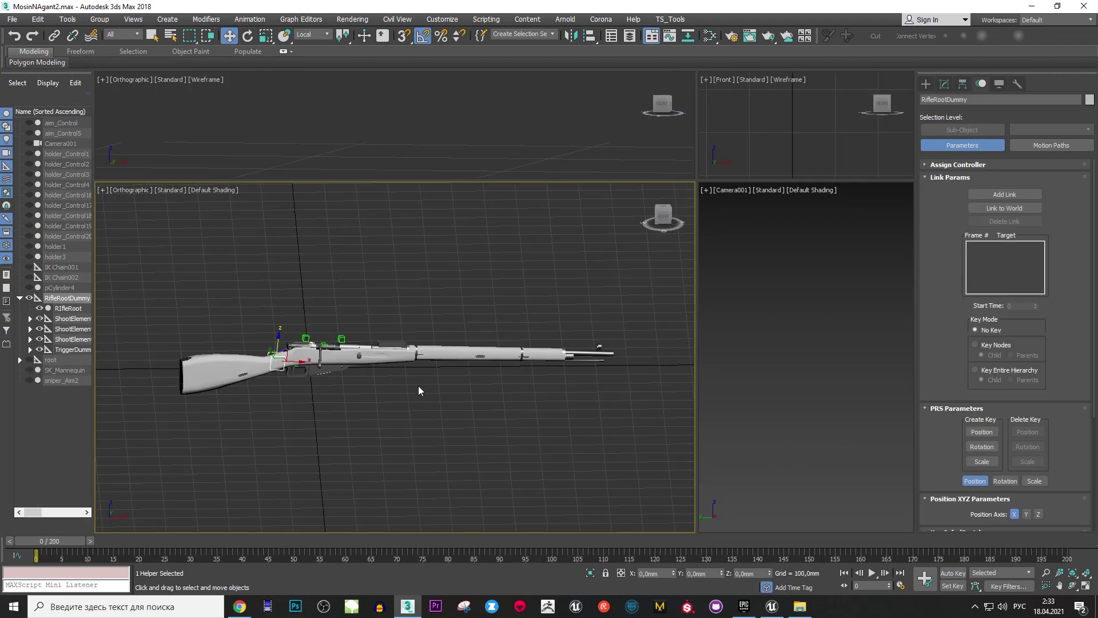
alt+middle_drag(419, 390, 924, 513)
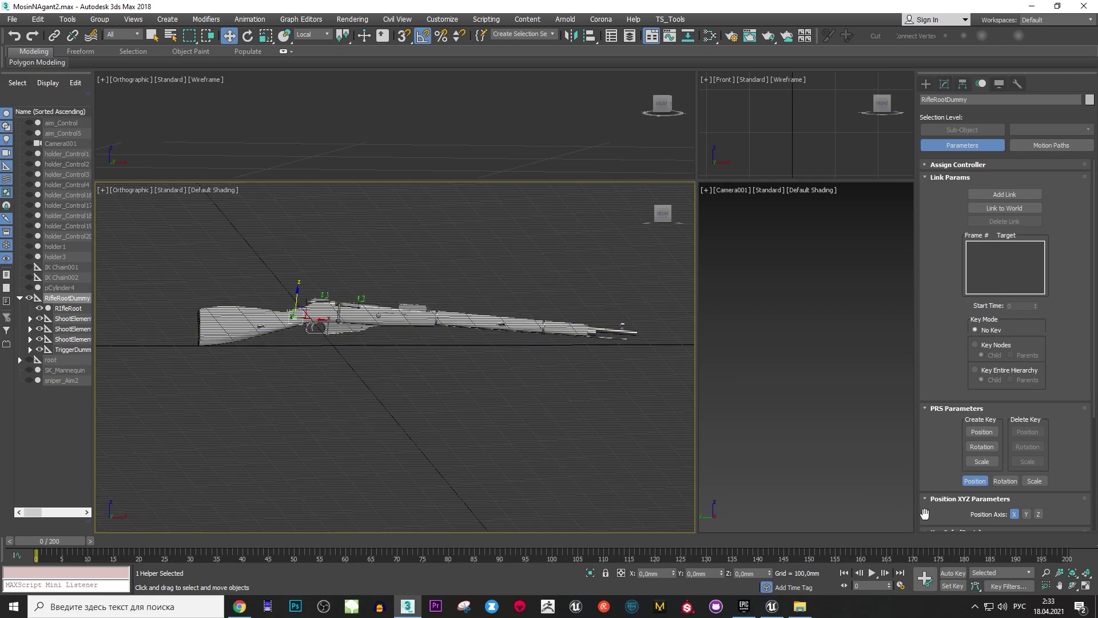
click(1088, 587)
mouse_move(465, 289)
alt+middle_down()
mouse_move(483, 334)
mouse_move(576, 353)
mouse_move(489, 360)
mouse_move(510, 348)
mouse_move(547, 352)
mouse_move(478, 289)
mouse_move(441, 282)
mouse_move(520, 325)
alt+middle_up()
key(e)
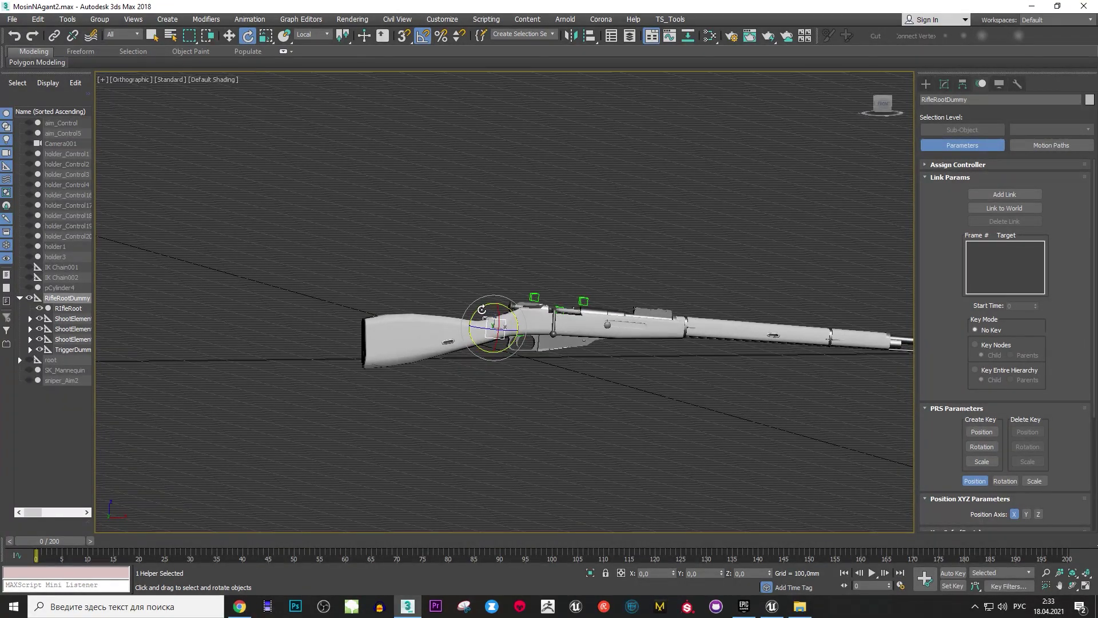
drag(520, 325, 503, 309)
key(w)
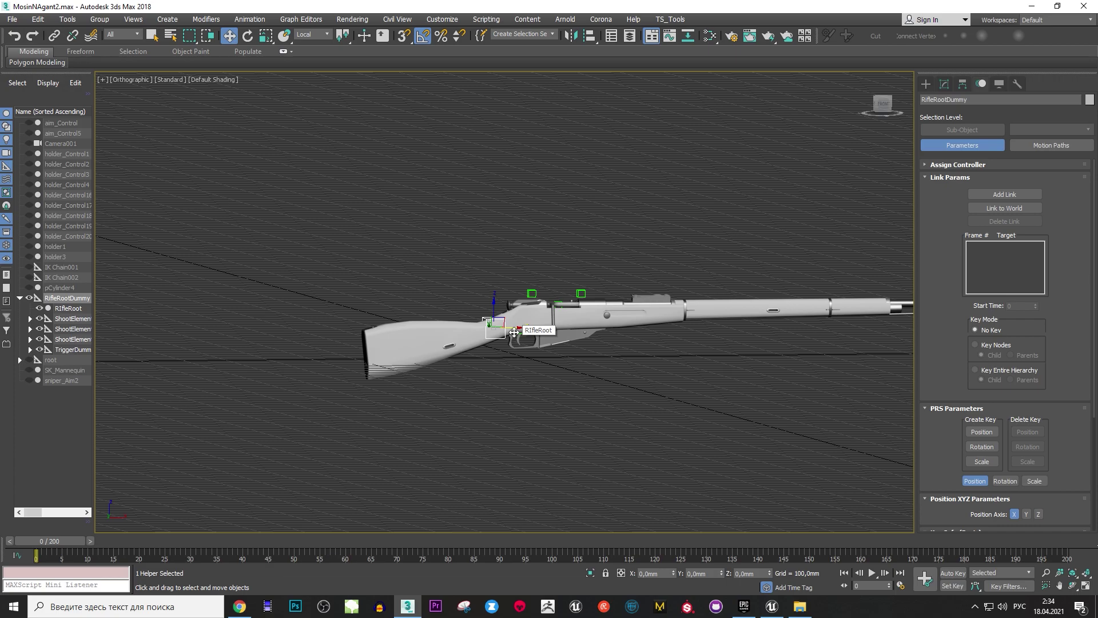
alt+middle_drag(514, 332, 520, 362)
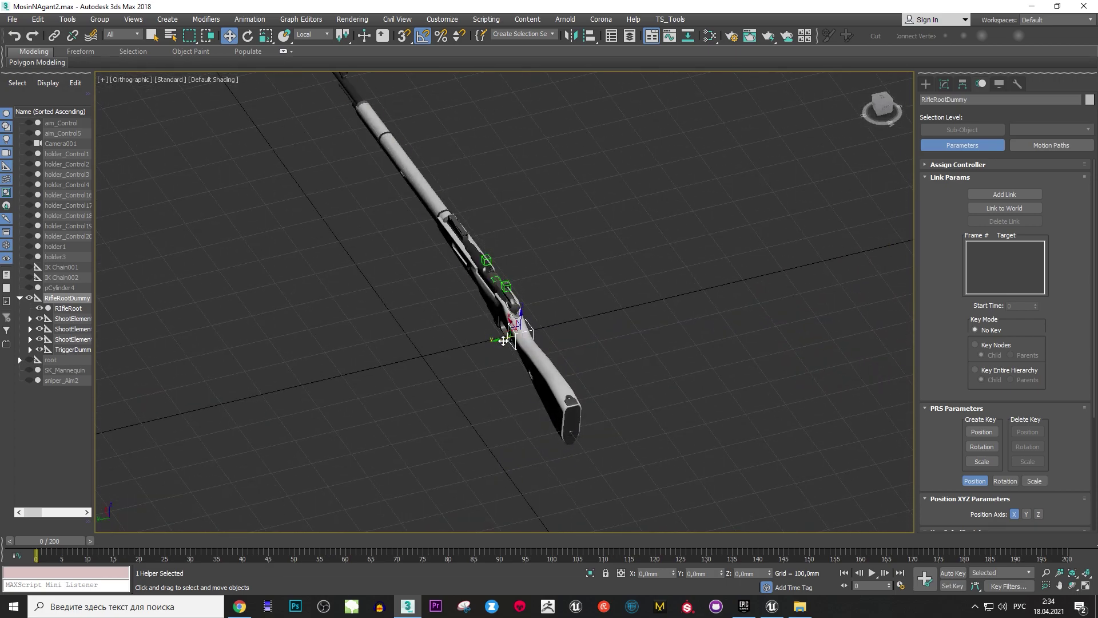
Inspect the rifle from several angles and lower RifleRootDummy along Z.
mouse_move(454, 351)
alt+middle_down()
mouse_move(433, 376)
mouse_move(466, 322)
alt+middle_up()
alt+middle_drag(387, 483, 331, 363)
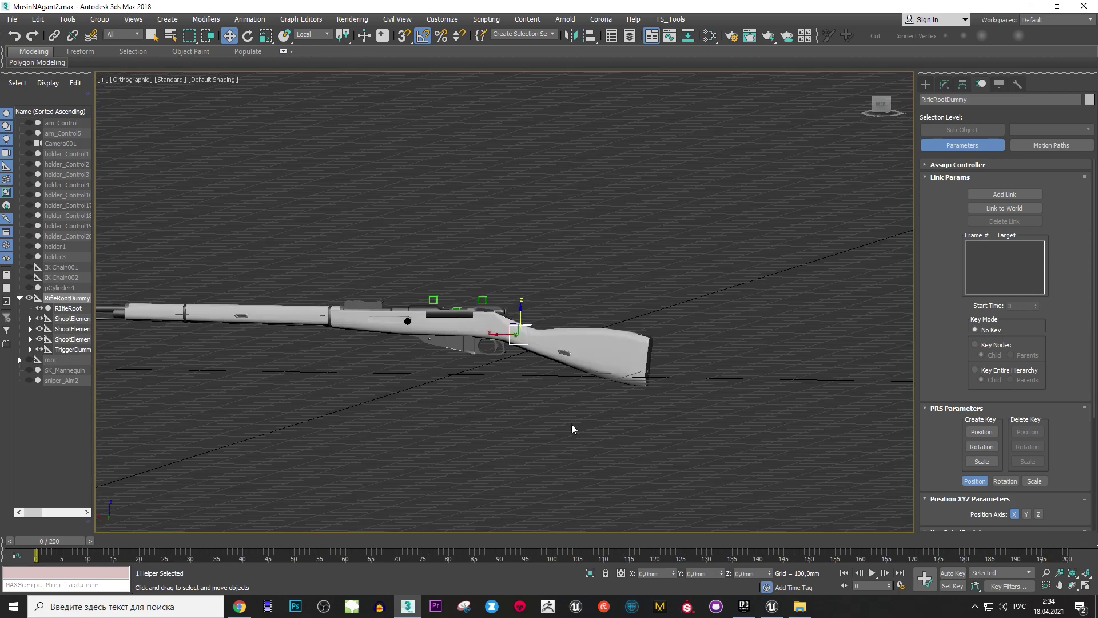
alt+middle_drag(573, 429, 469, 406)
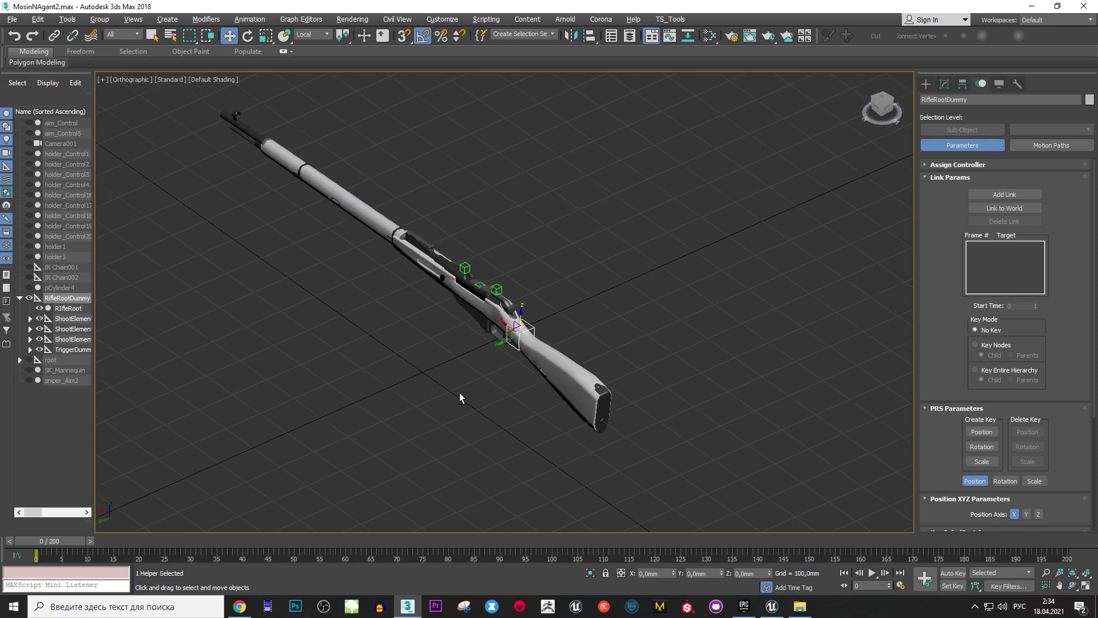
alt+middle_drag(461, 397, 432, 407)
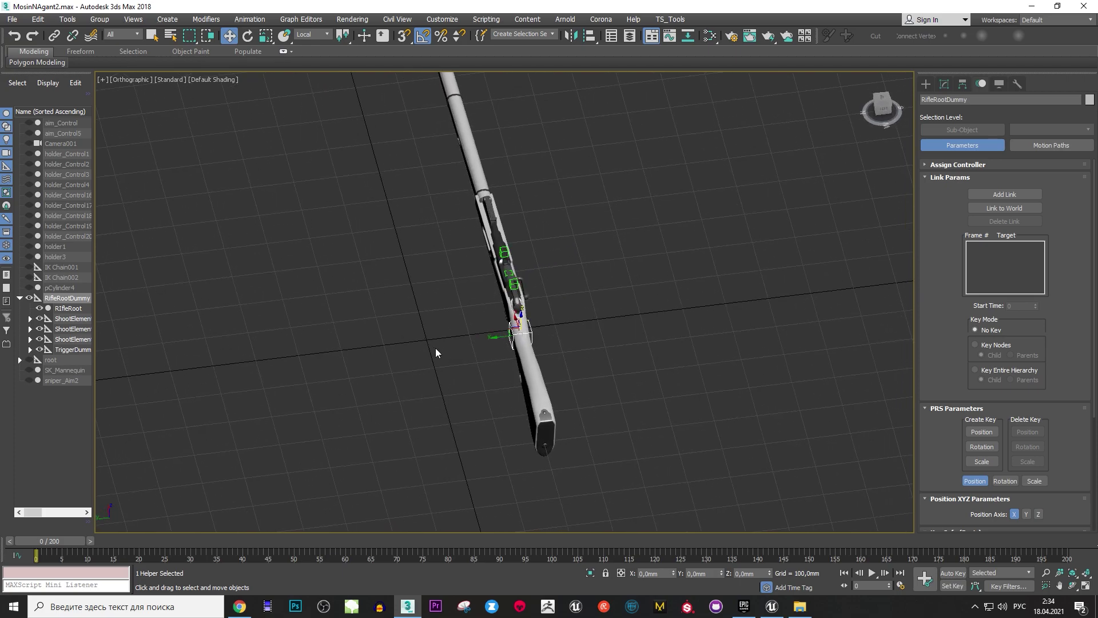
mouse_move(498, 338)
alt+middle_down()
mouse_move(506, 298)
mouse_move(521, 299)
mouse_move(507, 343)
mouse_move(384, 343)
mouse_move(385, 353)
mouse_move(438, 331)
alt+middle_up()
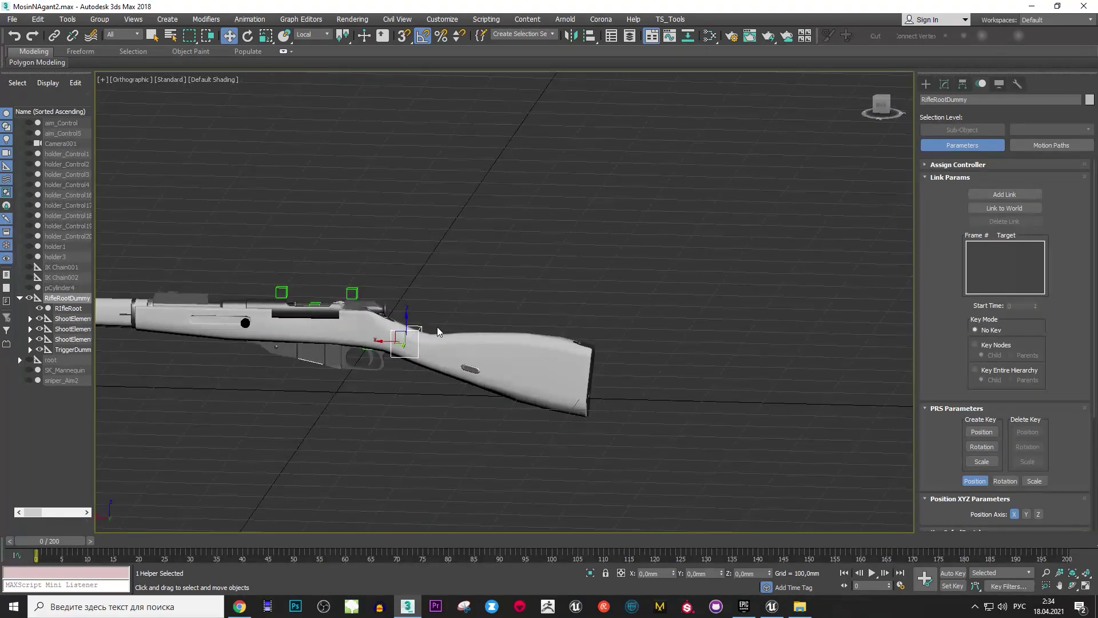
mouse_move(407, 325)
mouse_down()
mouse_move(392, 383)
mouse_move(337, 387)
mouse_up()
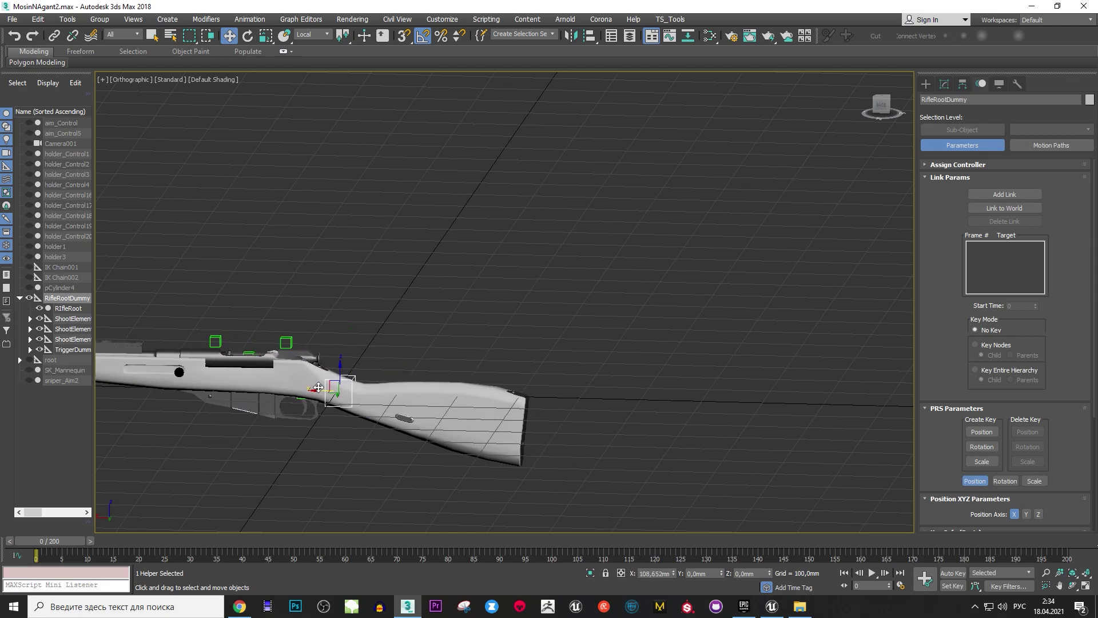
Window-select all ten rifle pieces, including the trigger and shoot elements.
scroll(342, 396, up, 5)
mouse_move(342, 396)
alt+middle_down()
mouse_move(353, 384)
mouse_move(219, 376)
mouse_move(159, 379)
mouse_move(143, 393)
alt+middle_up()
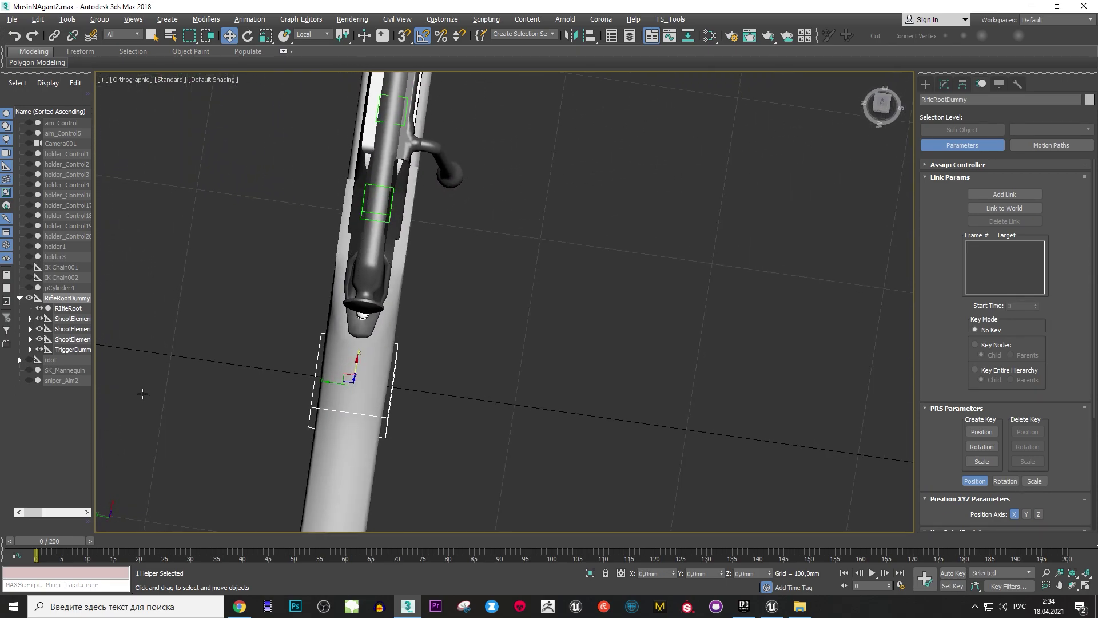
scroll(358, 362, down, 5)
mouse_move(366, 372)
alt+middle_down()
mouse_move(396, 392)
mouse_move(435, 358)
mouse_move(323, 270)
alt+middle_up()
drag(270, 245, 453, 446)
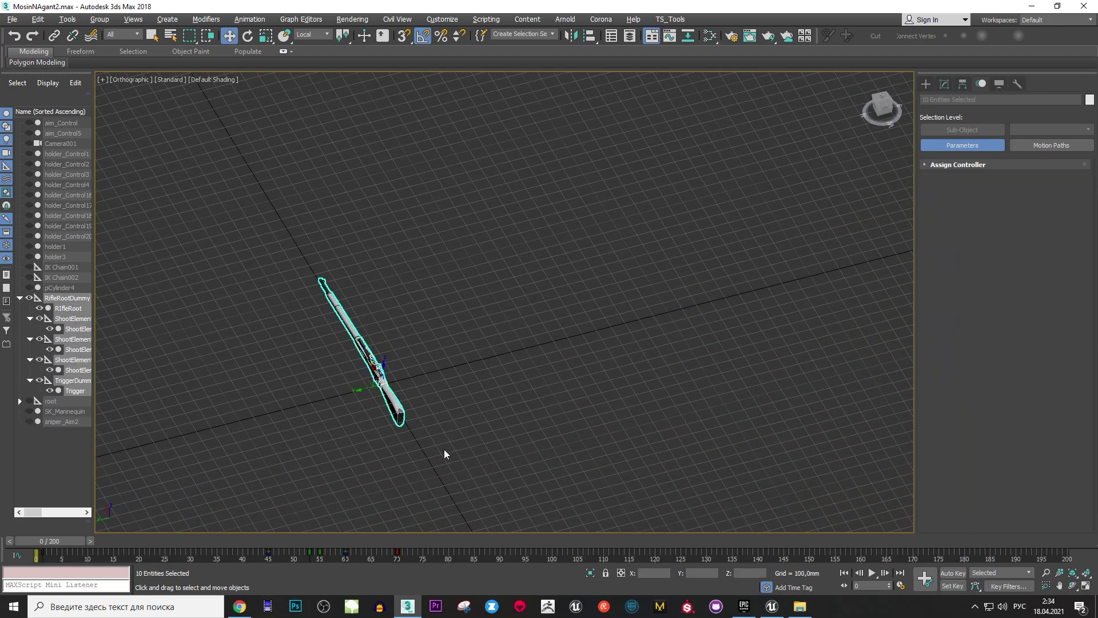
Export the selected rifle pieces as FBX 'Reload', baking frames 0–200 at step 1.
mouse_move(444, 449)
alt+middle_down()
mouse_move(277, 409)
mouse_move(277, 287)
alt+middle_up()
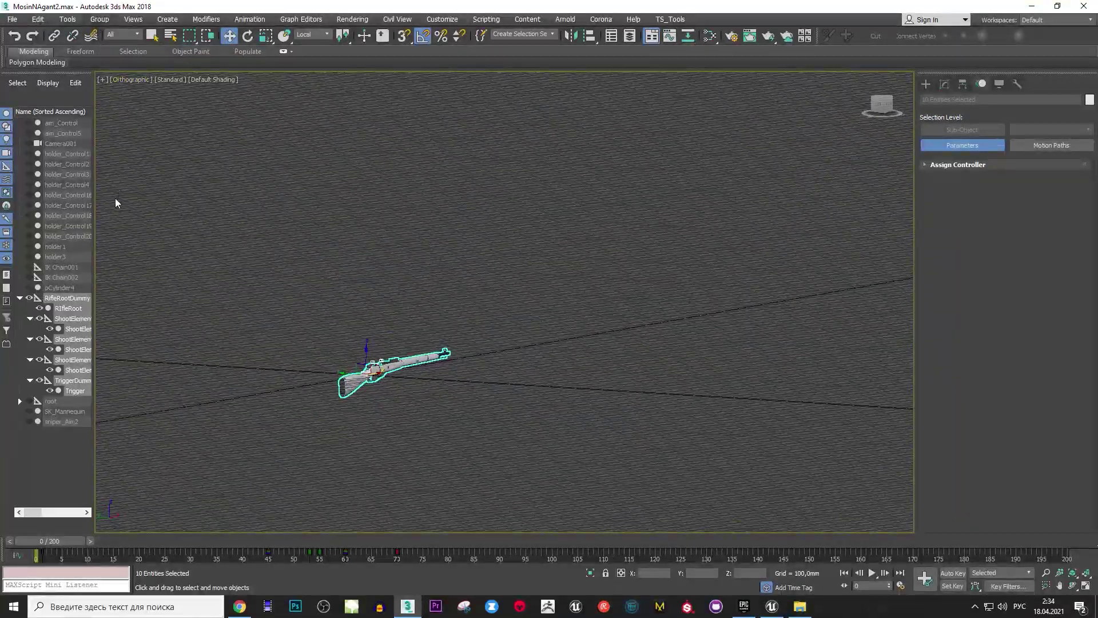
scroll(359, 392, up, 3)
scroll(357, 380, up, 2)
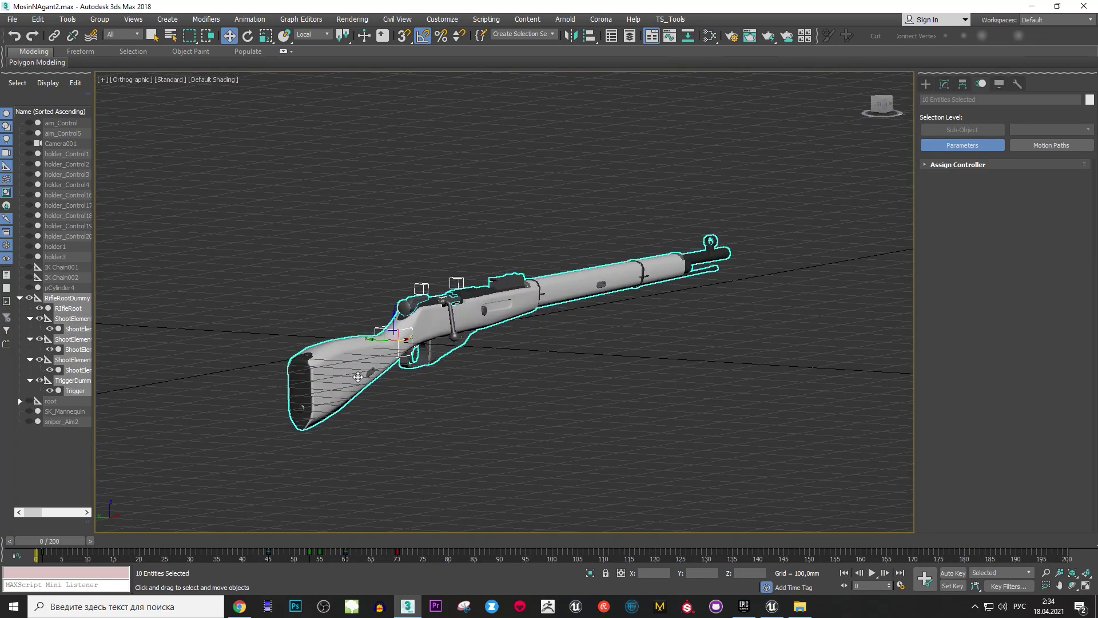
click(16, 20)
mouse_move(24, 189)
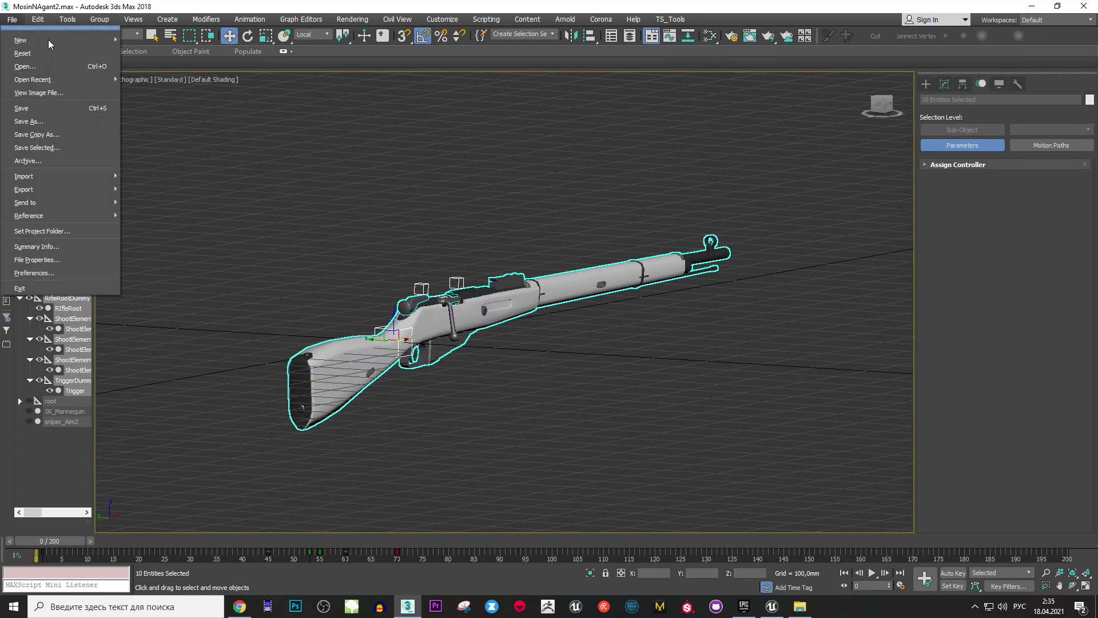
click(179, 209)
text(Reload)
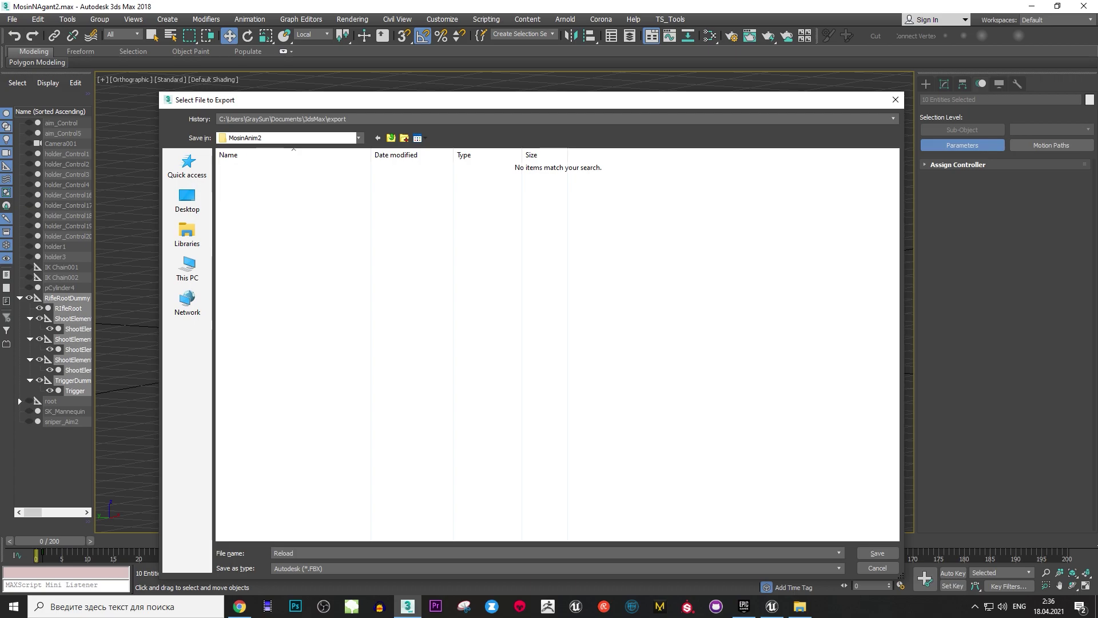
key(Return)
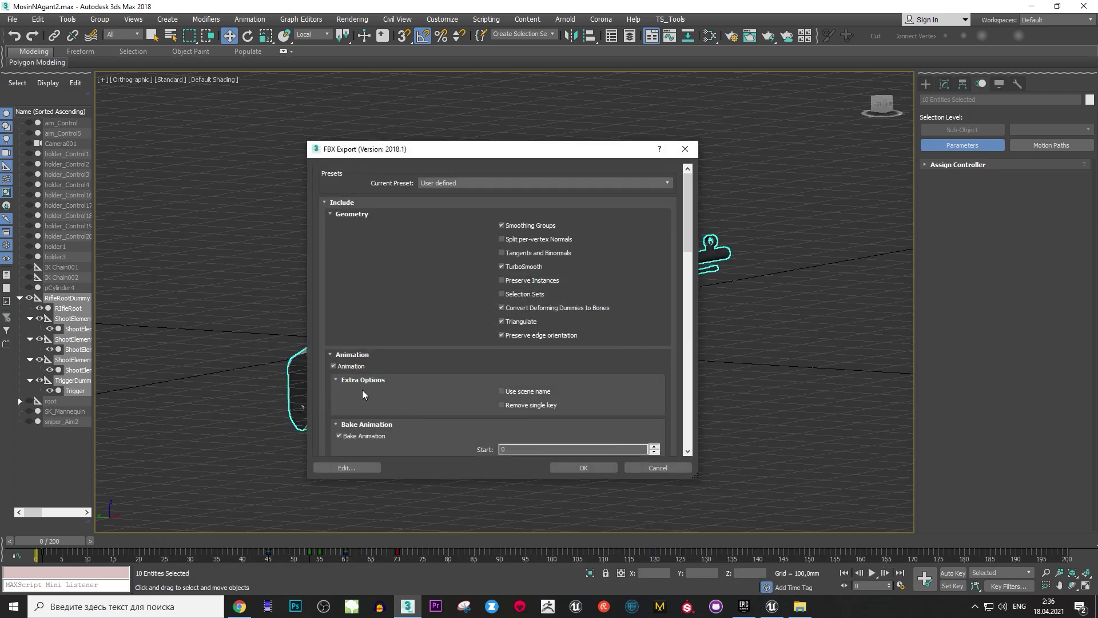
scroll(363, 391, down, 5)
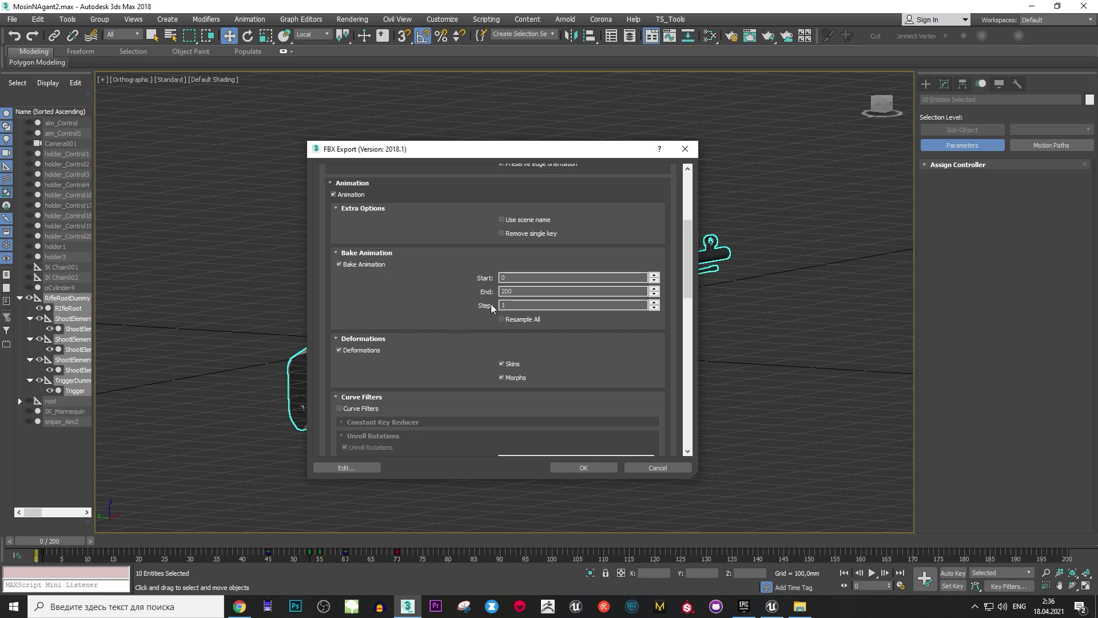
click(587, 468)
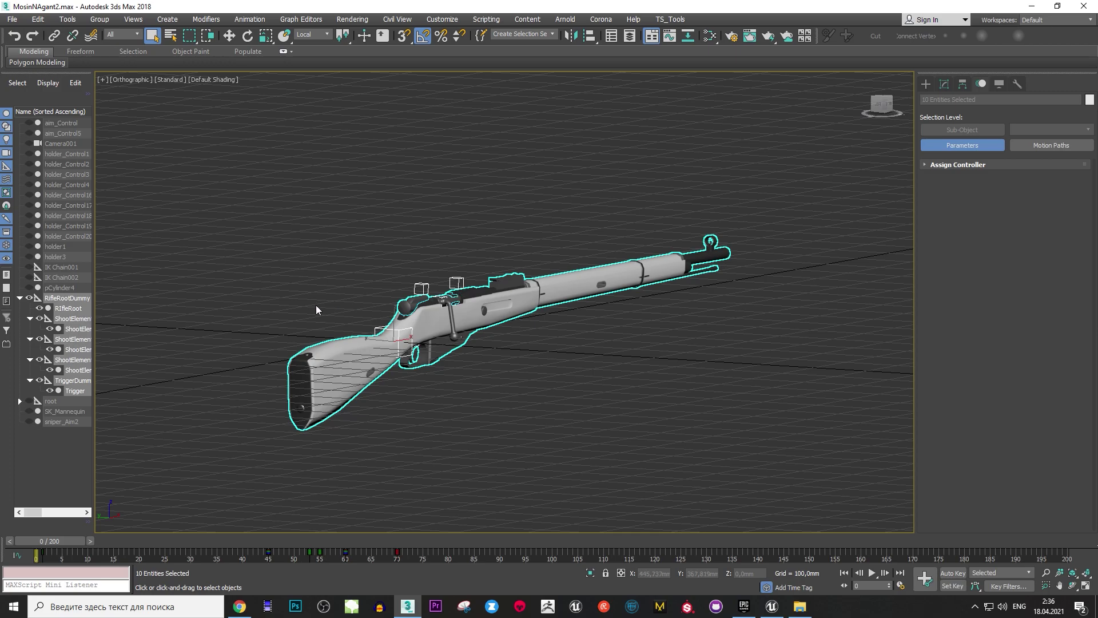
Unhide all objects, then hide the selected rifle.
click(29, 298)
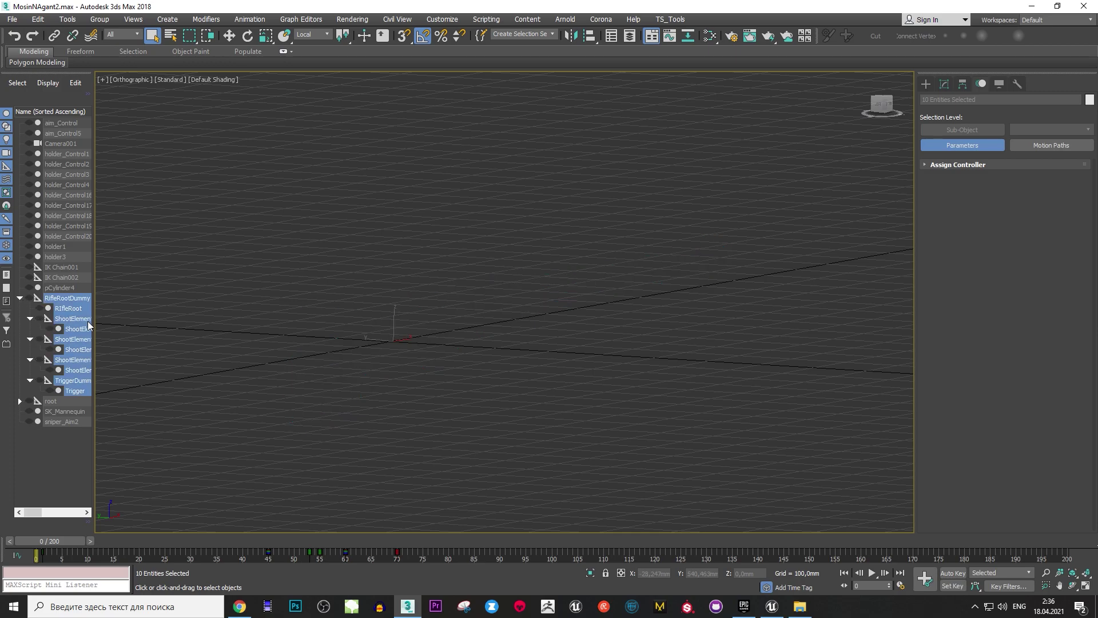
click(29, 298)
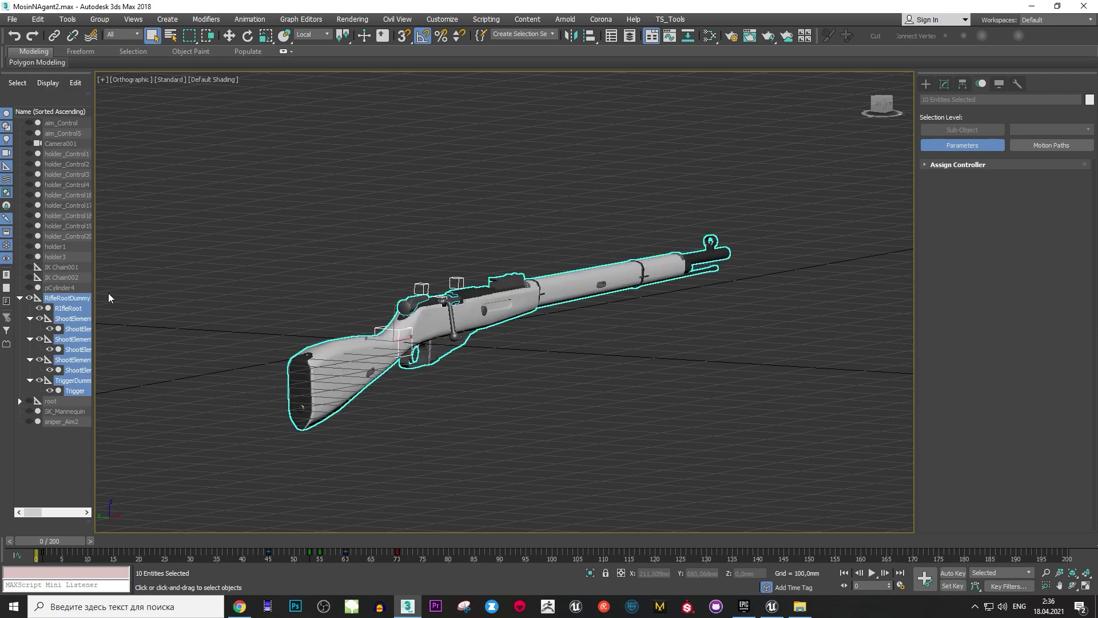
right_click(486, 215)
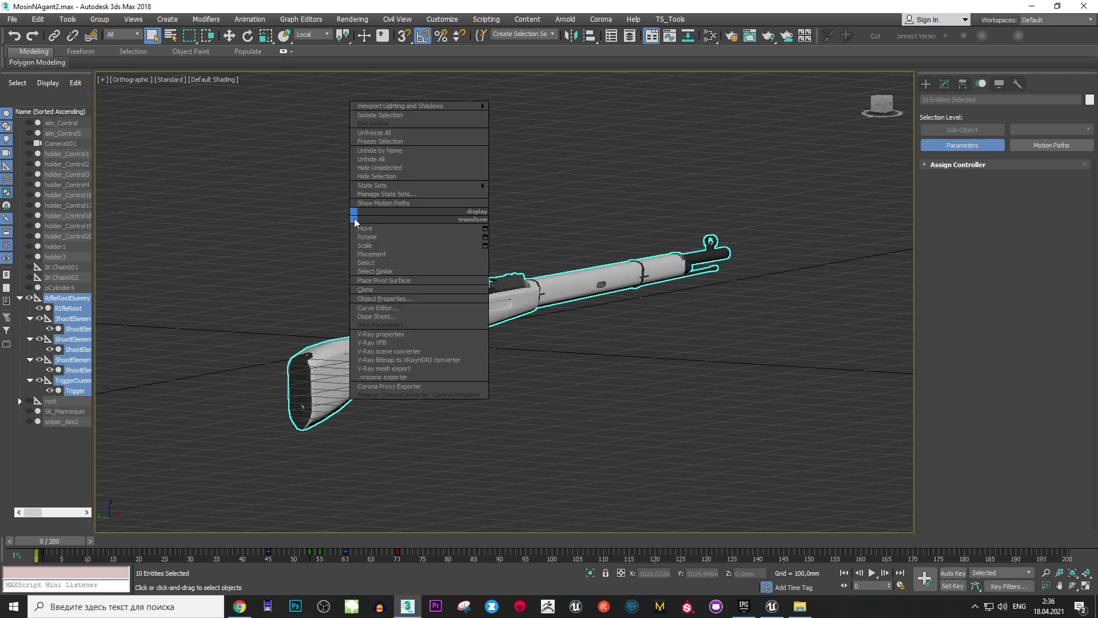
click(393, 160)
right_click(835, 320)
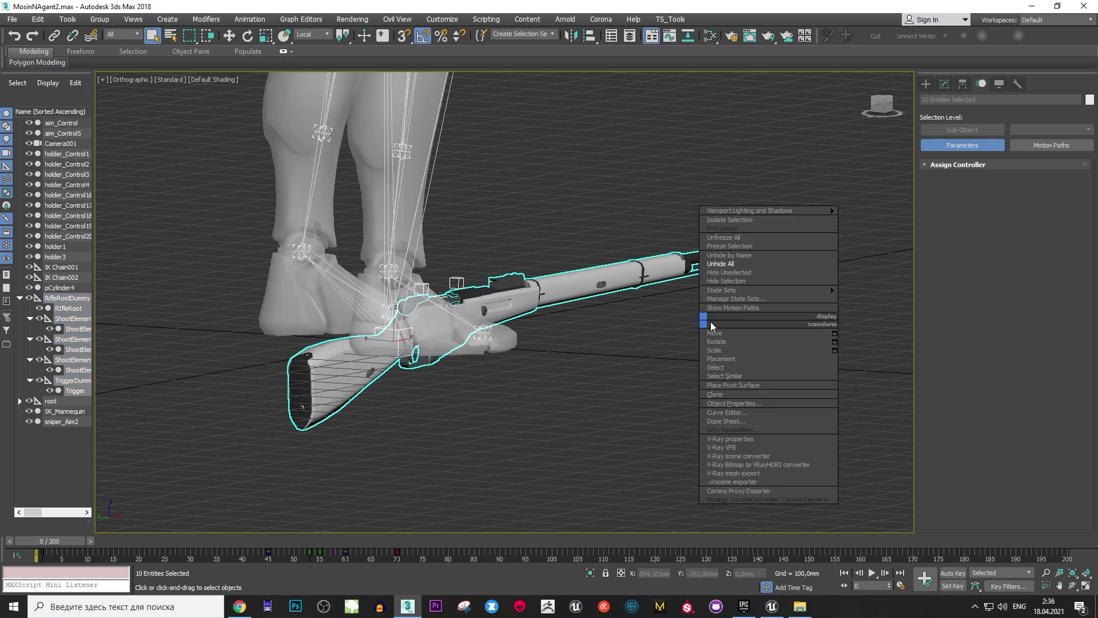
click(759, 280)
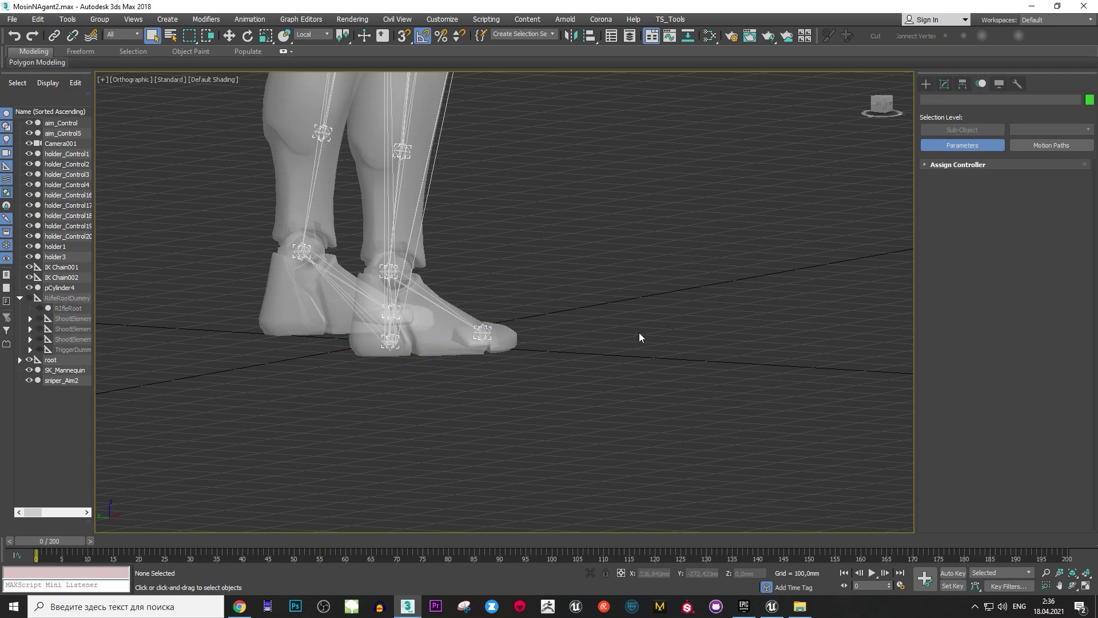
Hide the leftover rifle control objects and scrub forward to frame 155.
scroll(629, 303, down, 4)
middle_drag(619, 274, 573, 376)
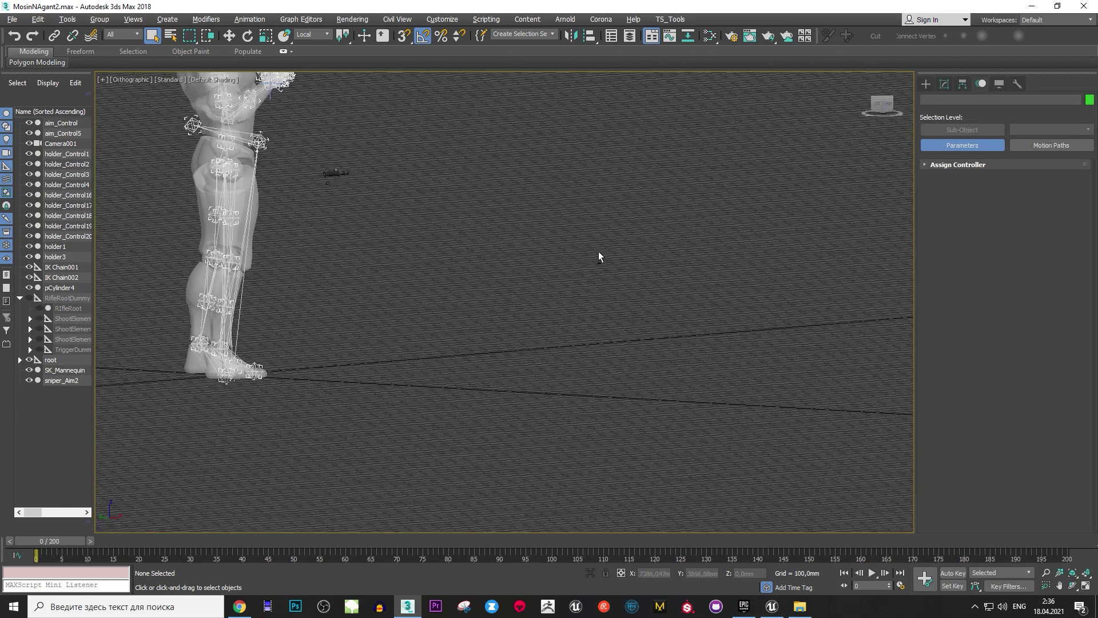
scroll(316, 155, up, 3)
click(313, 159)
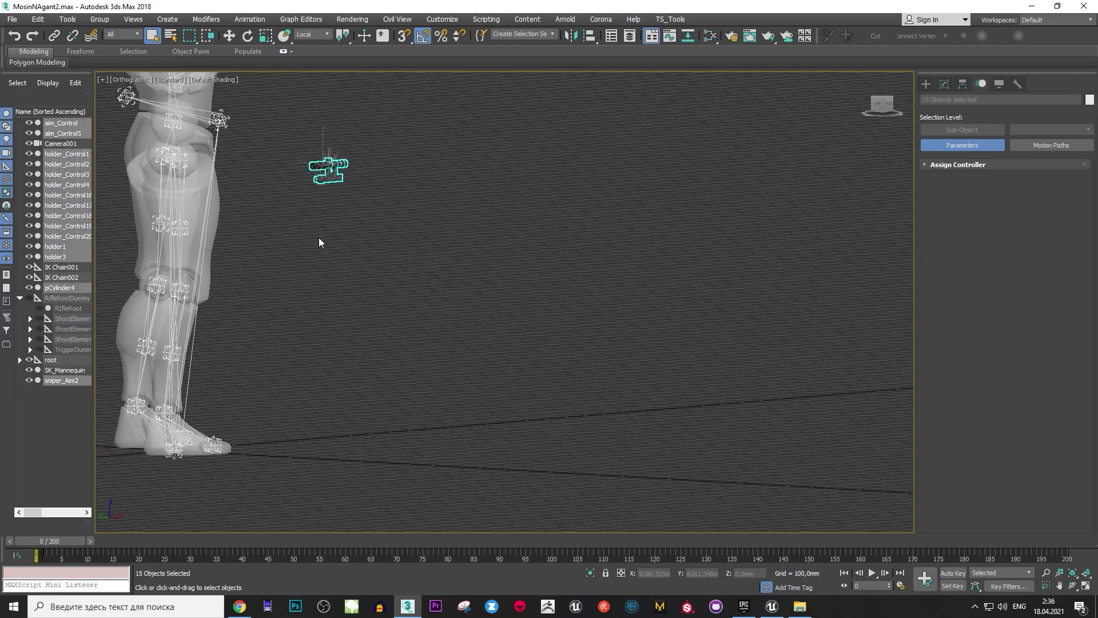
click(29, 122)
scroll(385, 217, down, 5)
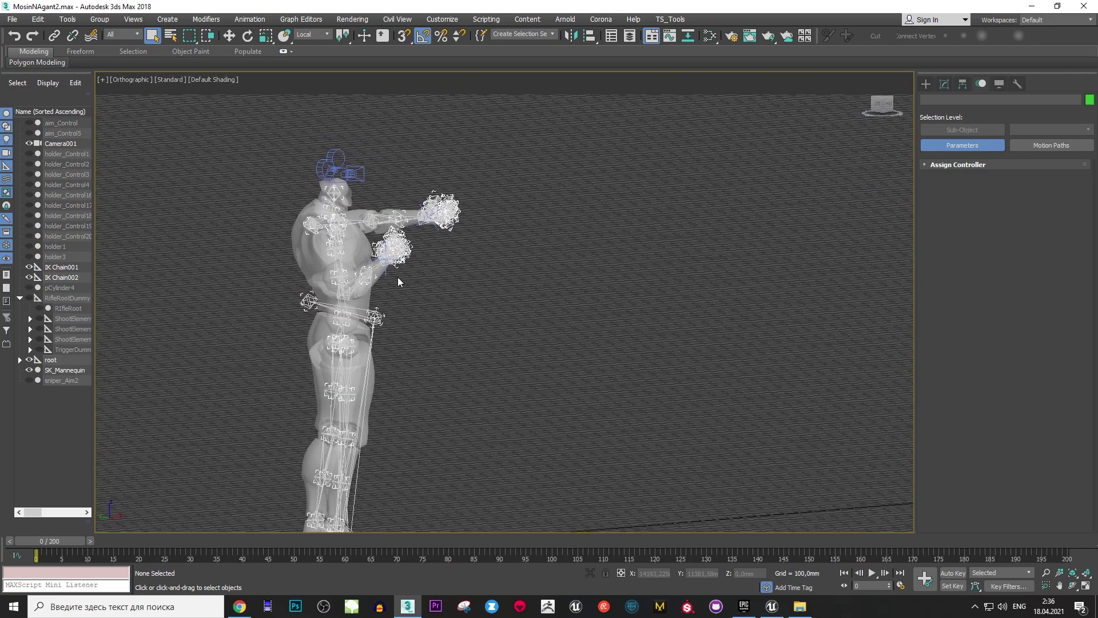
mouse_move(397, 277)
middle_down()
mouse_move(460, 339)
mouse_move(460, 314)
middle_up()
drag(67, 541, 877, 548)
At frame 155, select Camera001 and hide it from view.
middle_drag(449, 299, 495, 370)
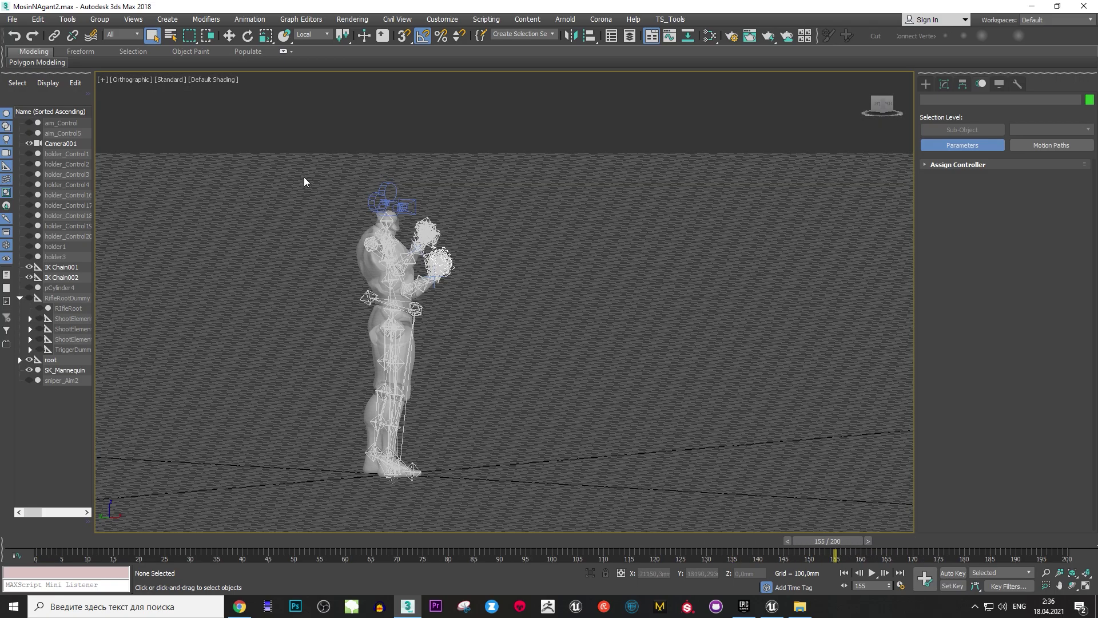
scroll(384, 184, up, 2)
click(391, 197)
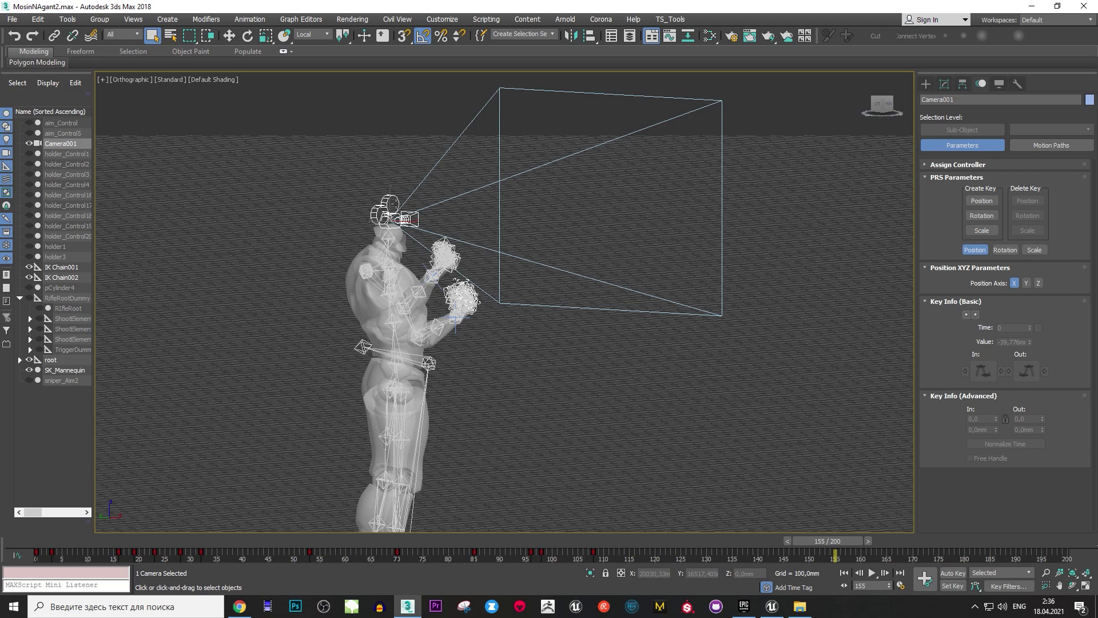
key(ctrl+d)
scroll(458, 299, up, 5)
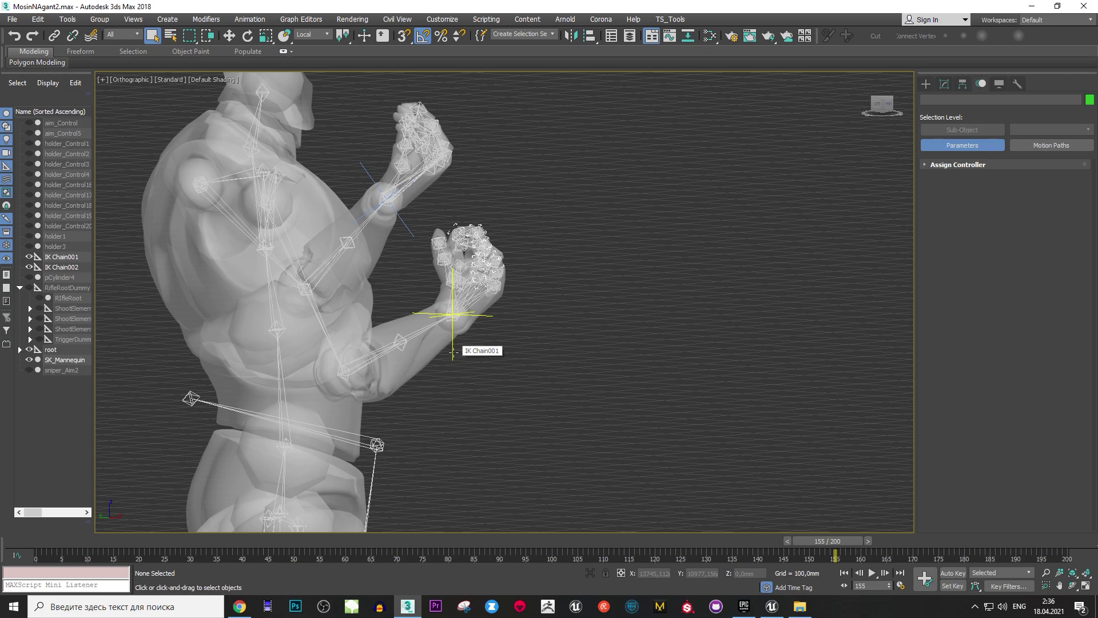
scroll(454, 353, down, 5)
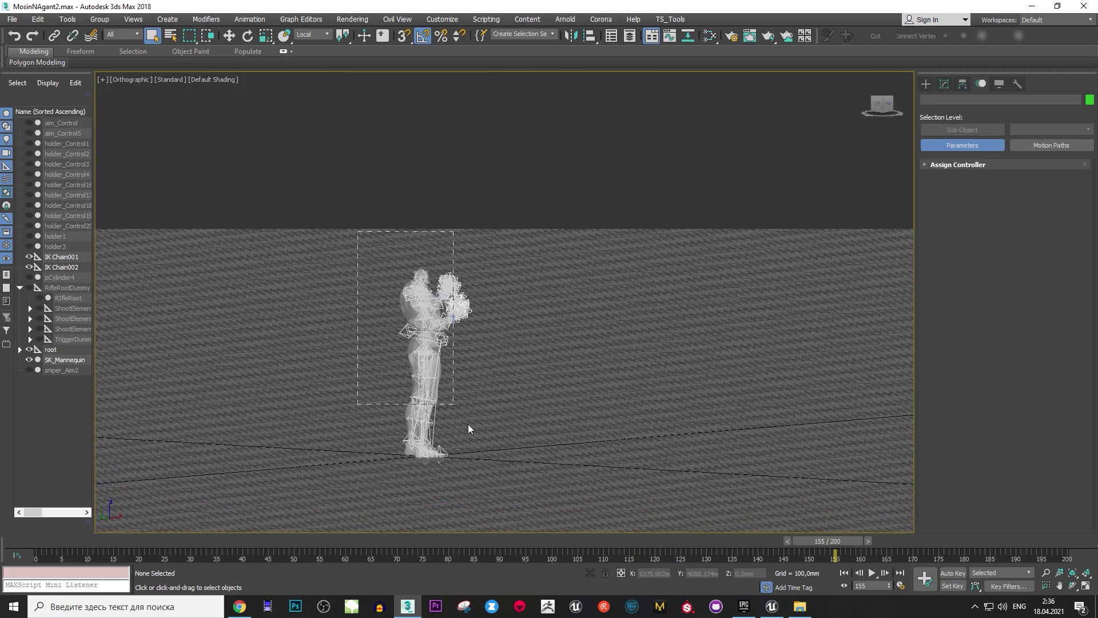
Select the SK_Mannequin mesh to show its Skin and Editable Mesh stack.
drag(554, 504, 555, 505)
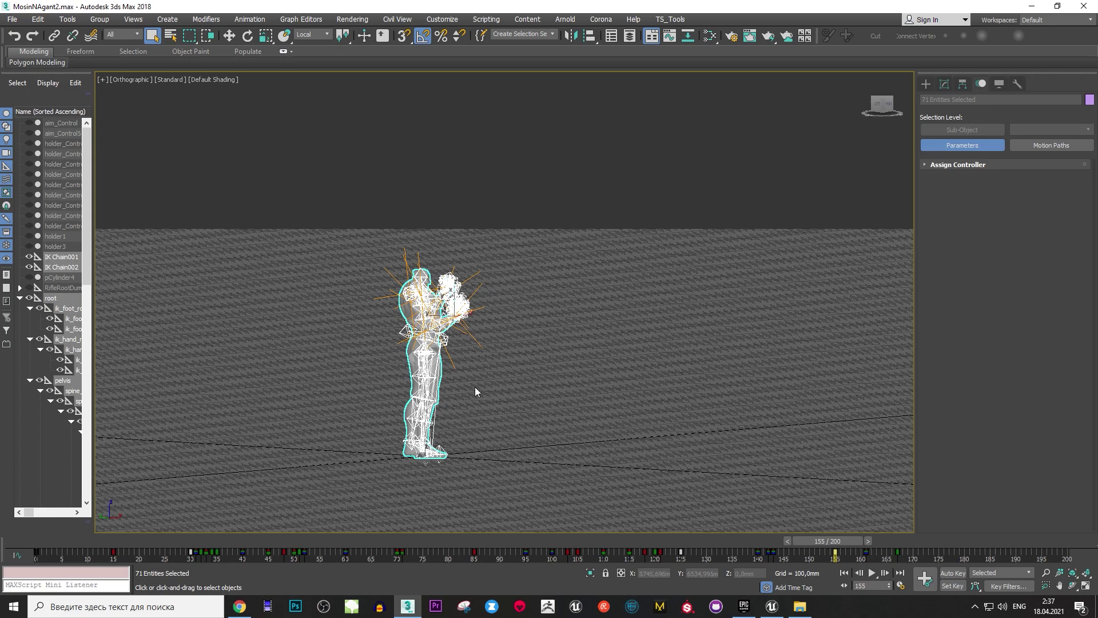
scroll(475, 391, up, 5)
scroll(401, 257, up, 4)
scroll(389, 228, down, 4)
key(ctrl+d)
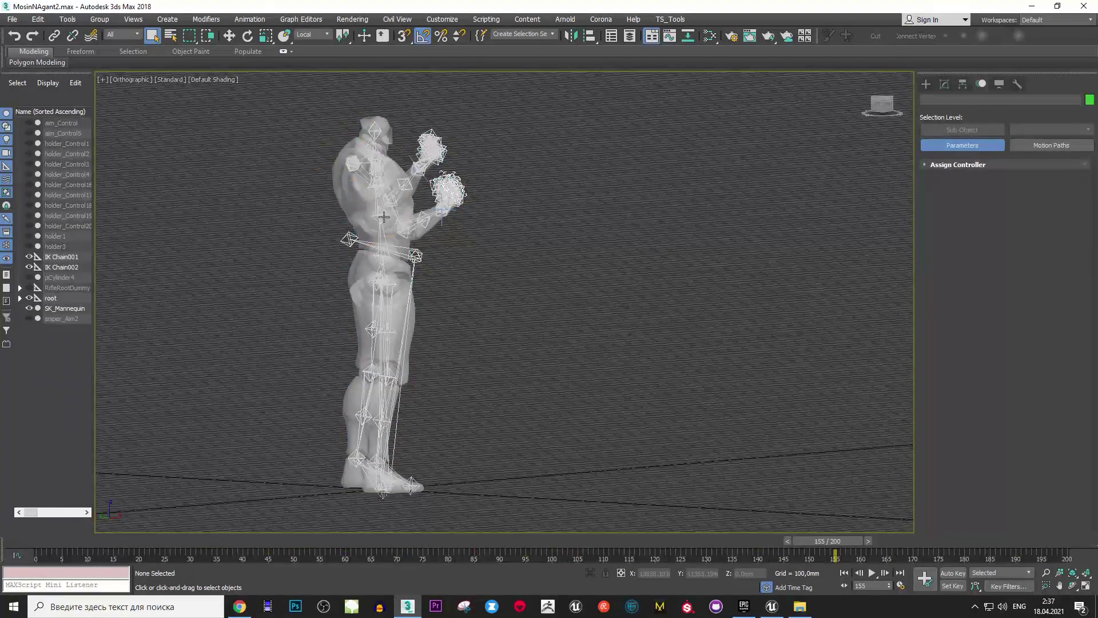
click(359, 195)
Unhide all elements of the mannequin's Editable Mesh to reveal its head, then return to Skin.
click(944, 84)
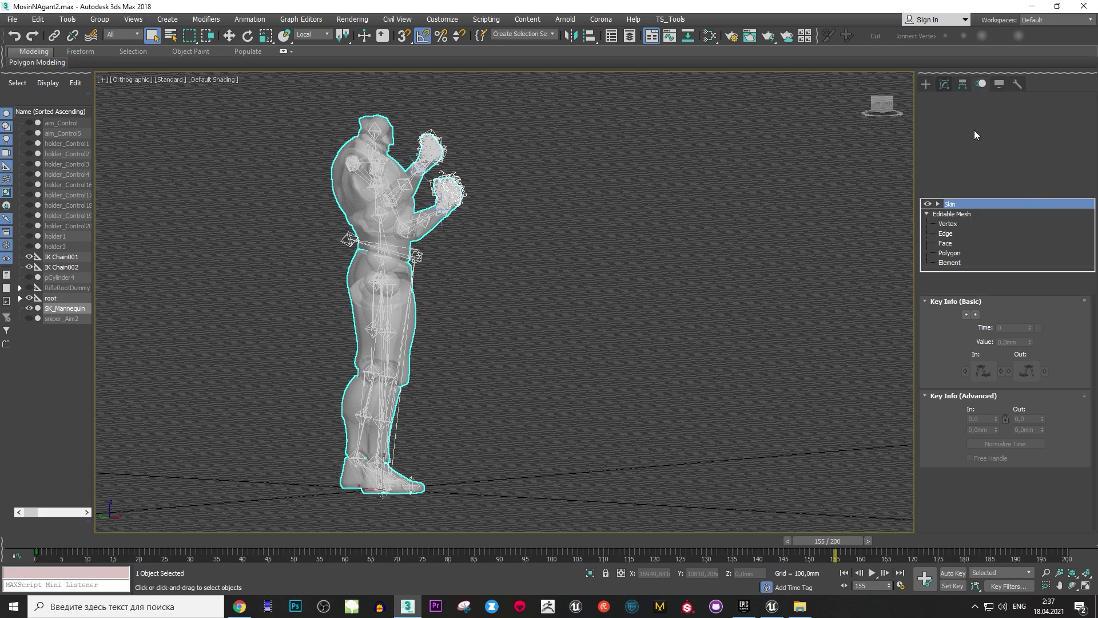
click(952, 213)
click(949, 263)
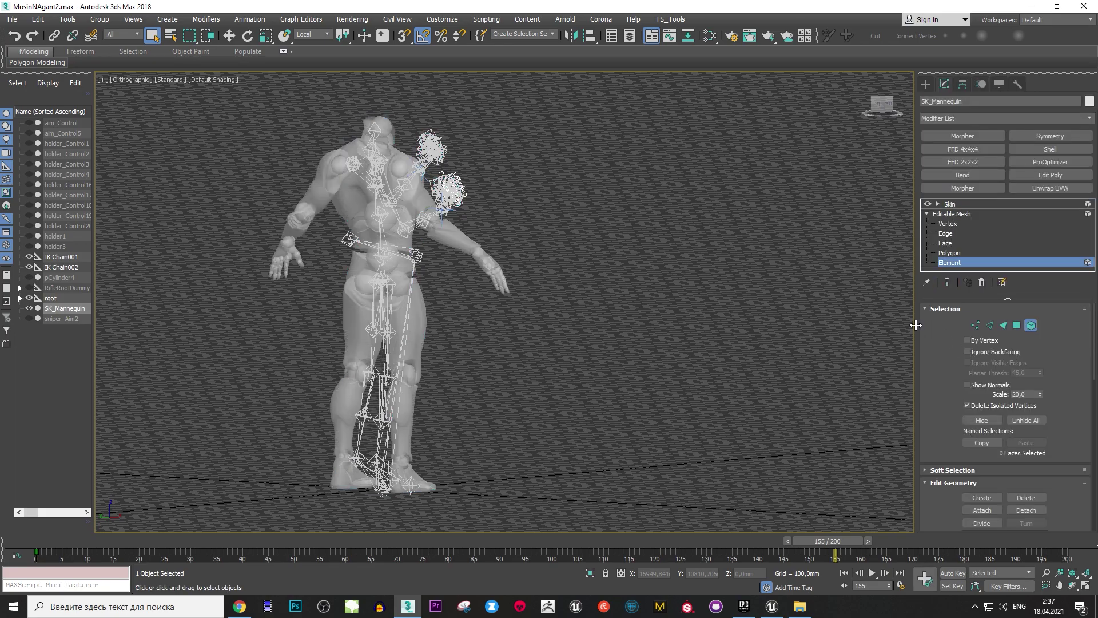
drag(915, 325, 877, 325)
click(953, 420)
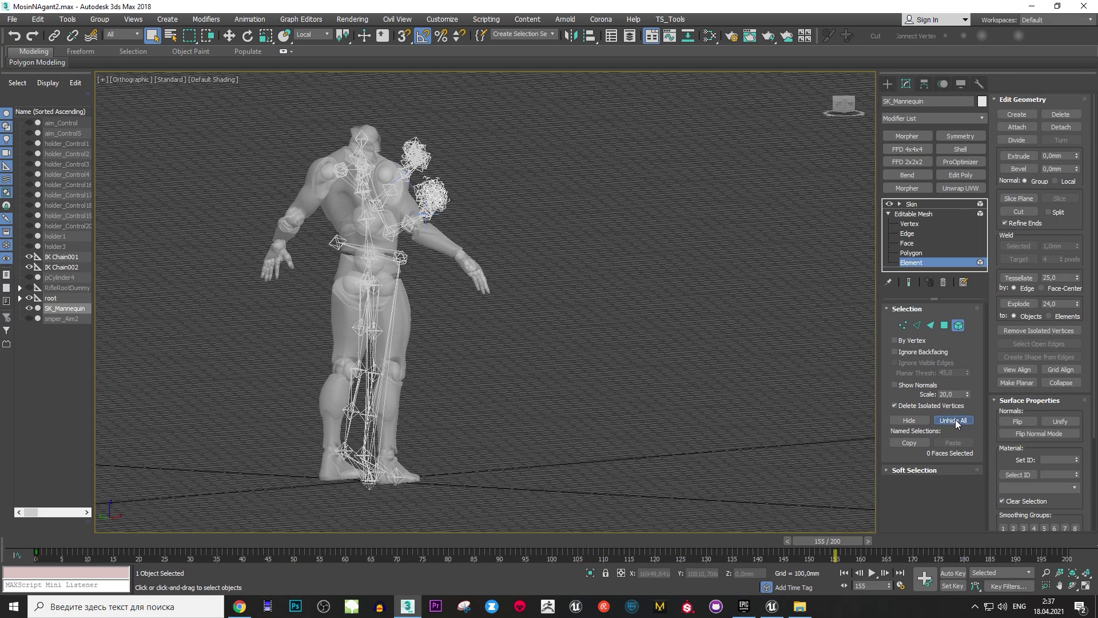
click(913, 214)
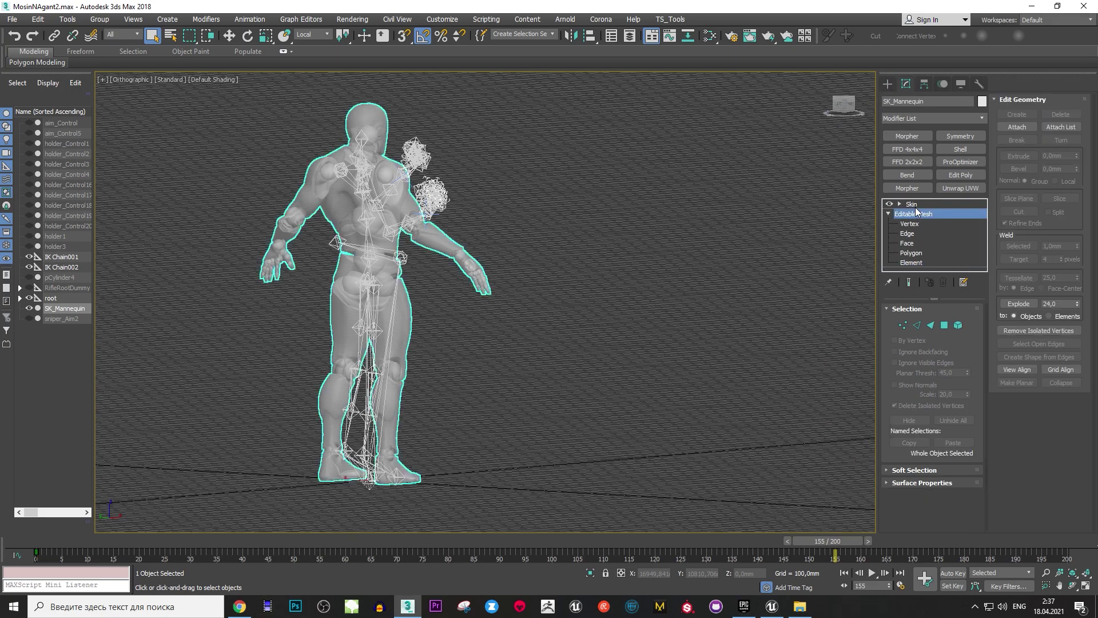
click(915, 204)
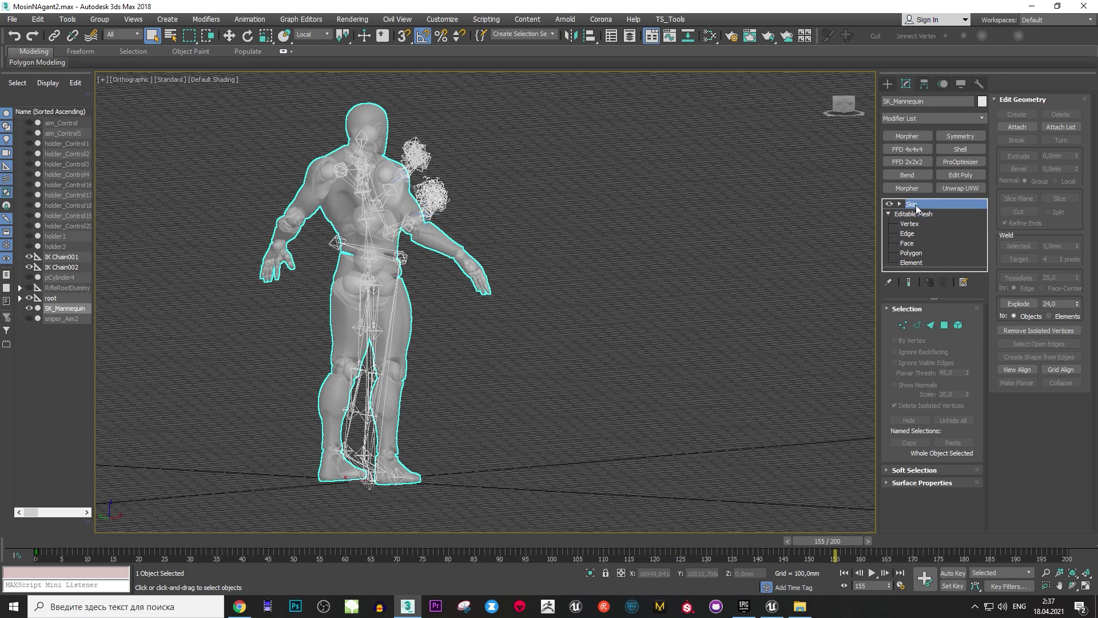
Export the whole selected character and rig as HumanReload.FBX, then minimise 3ds Max.
mouse_move(489, 212)
alt+middle_down()
mouse_move(280, 142)
mouse_move(283, 159)
alt+middle_up()
scroll(280, 142, down, 2)
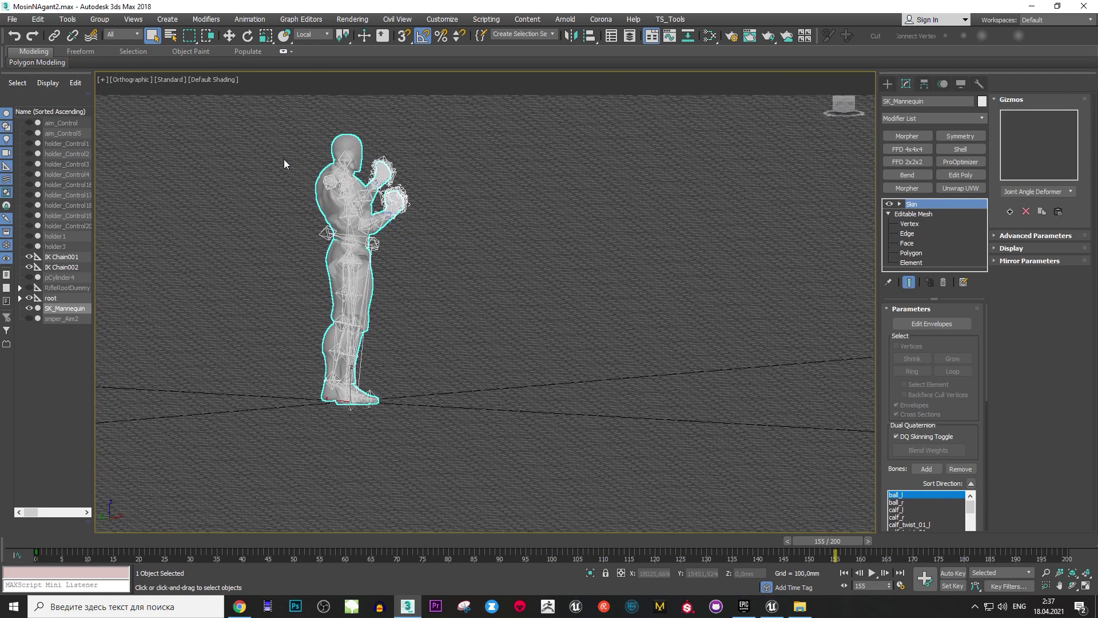
click(283, 159)
click(341, 149)
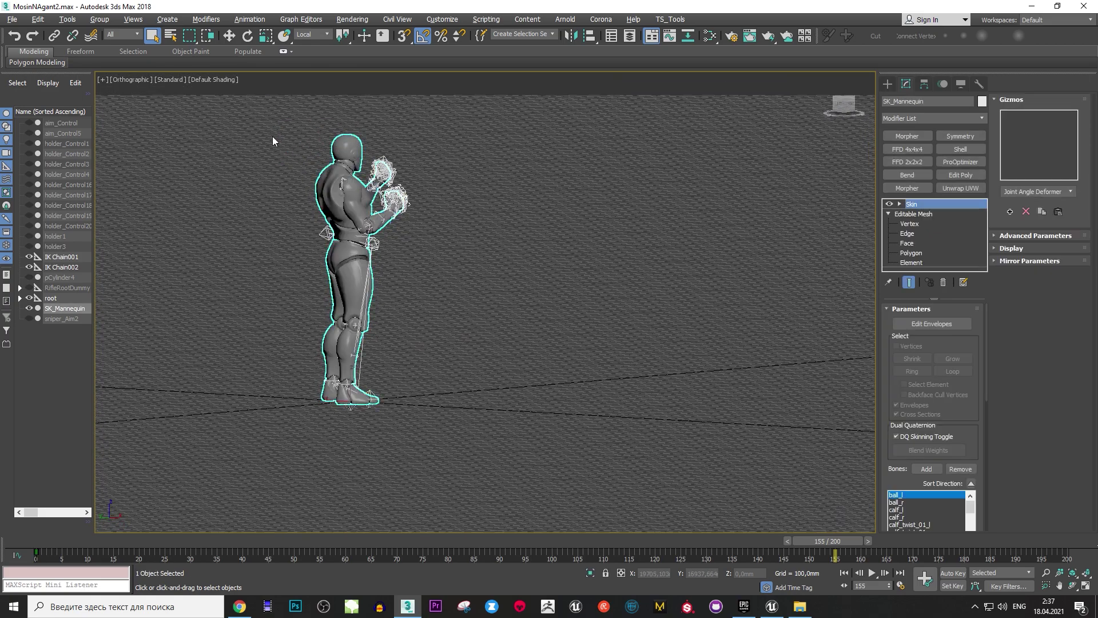
click(254, 140)
drag(512, 472, 512, 472)
key(ctrl+e)
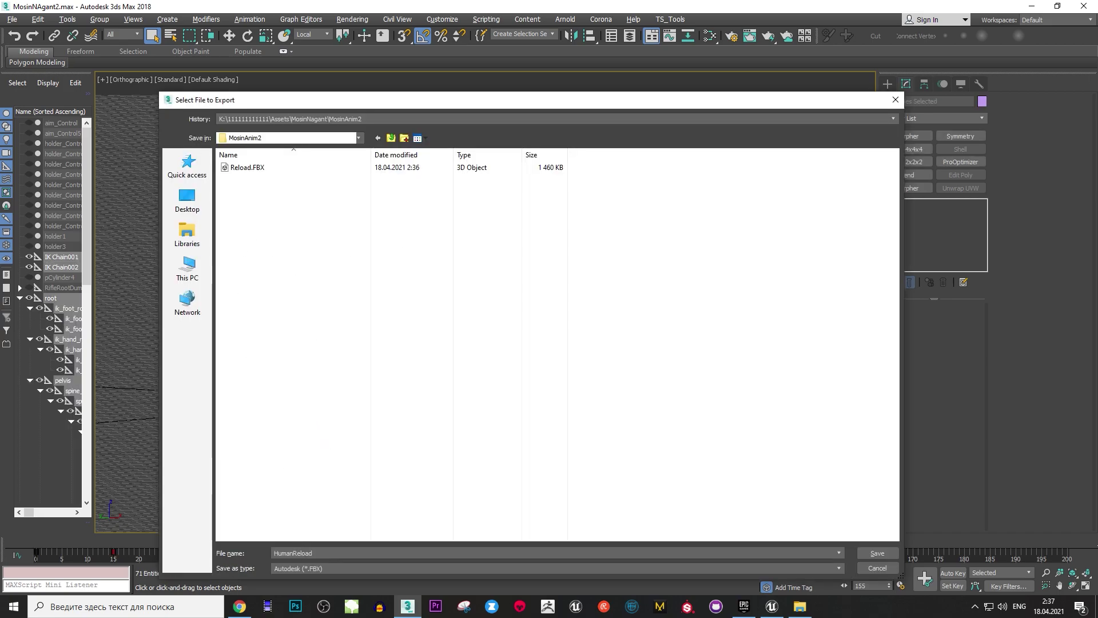
key(Return)
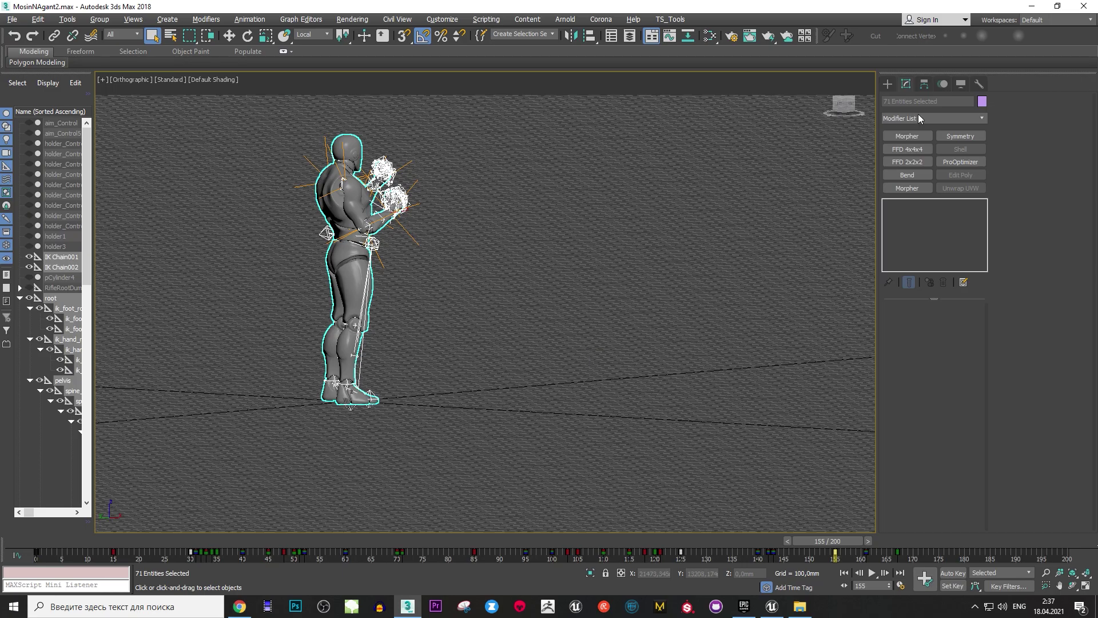
click(1034, 10)
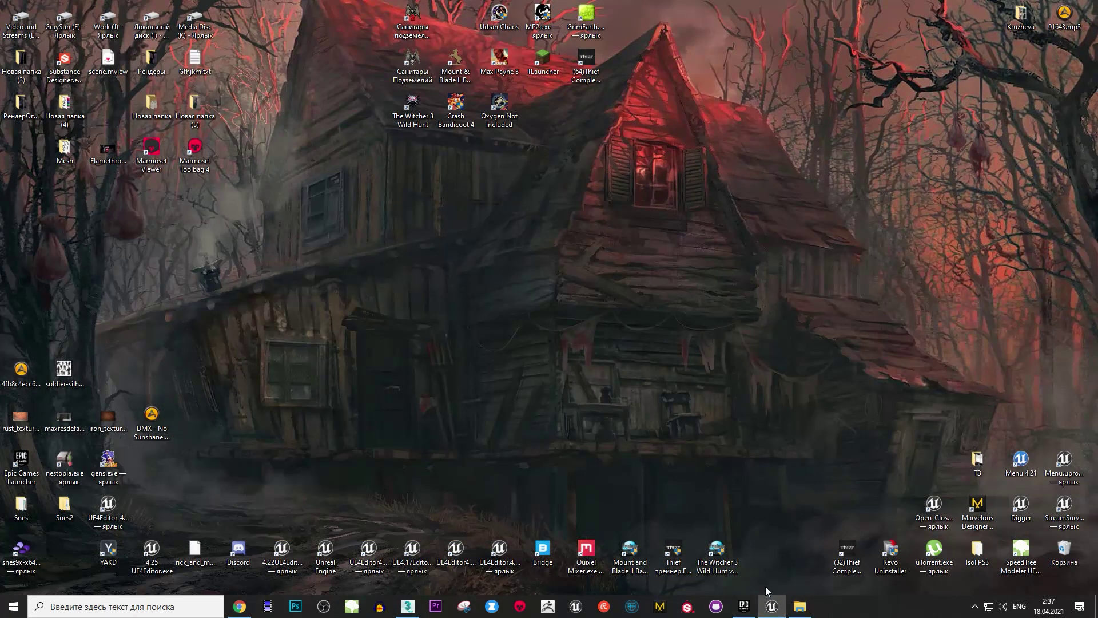
Create NewFolder inside Assets/Mosin, open it, and drop the Reload FBX into it.
click(772, 606)
click(72, 7)
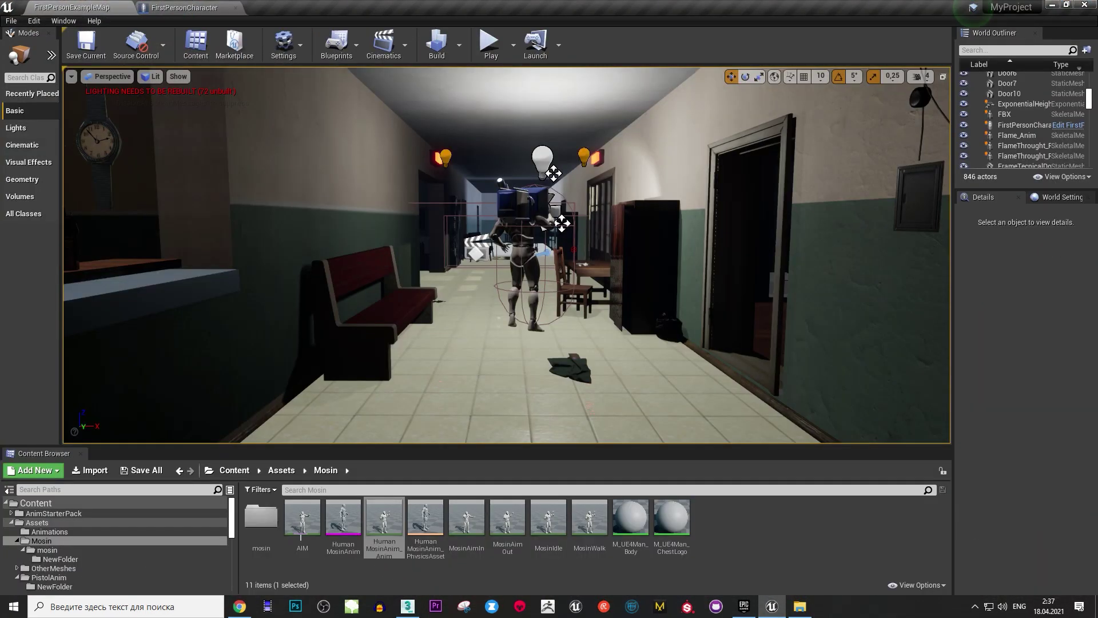
click(767, 536)
right_click(768, 534)
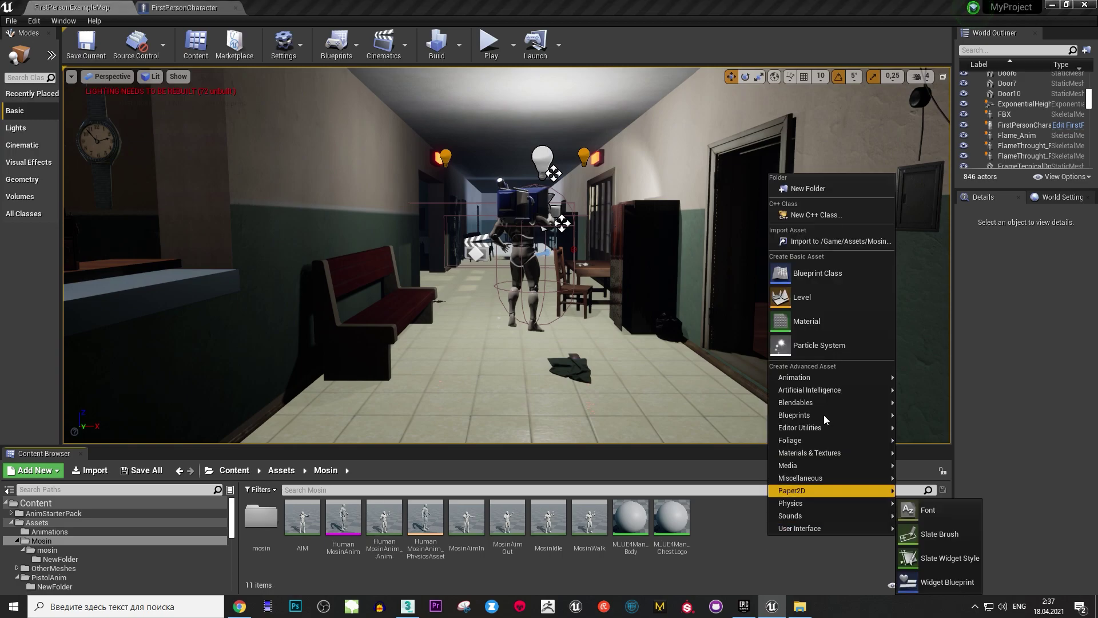
click(828, 202)
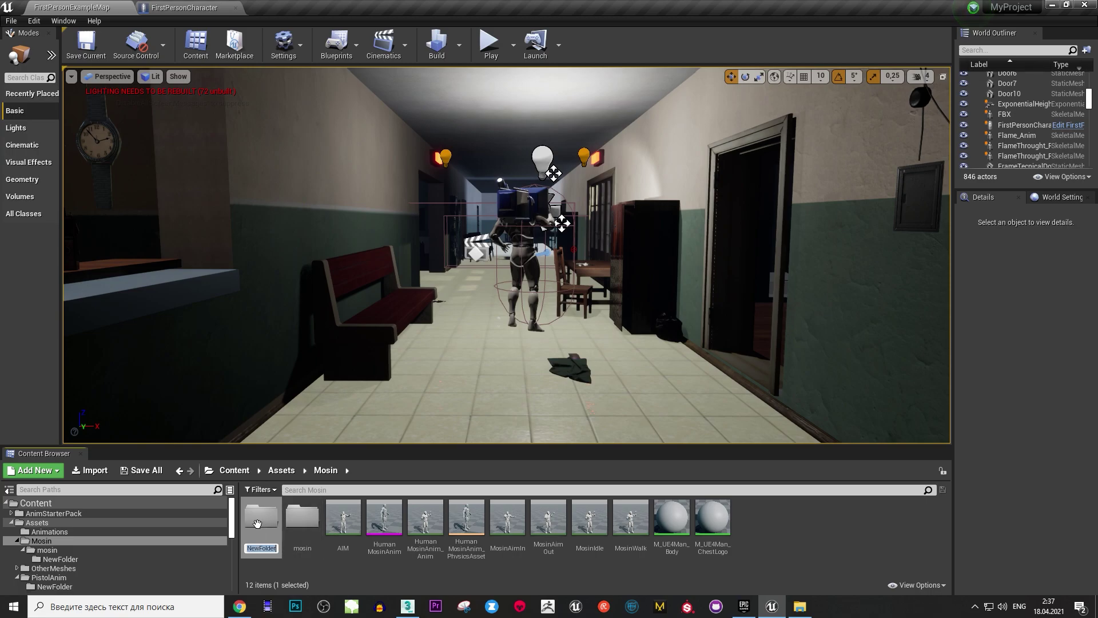
double_click(302, 517)
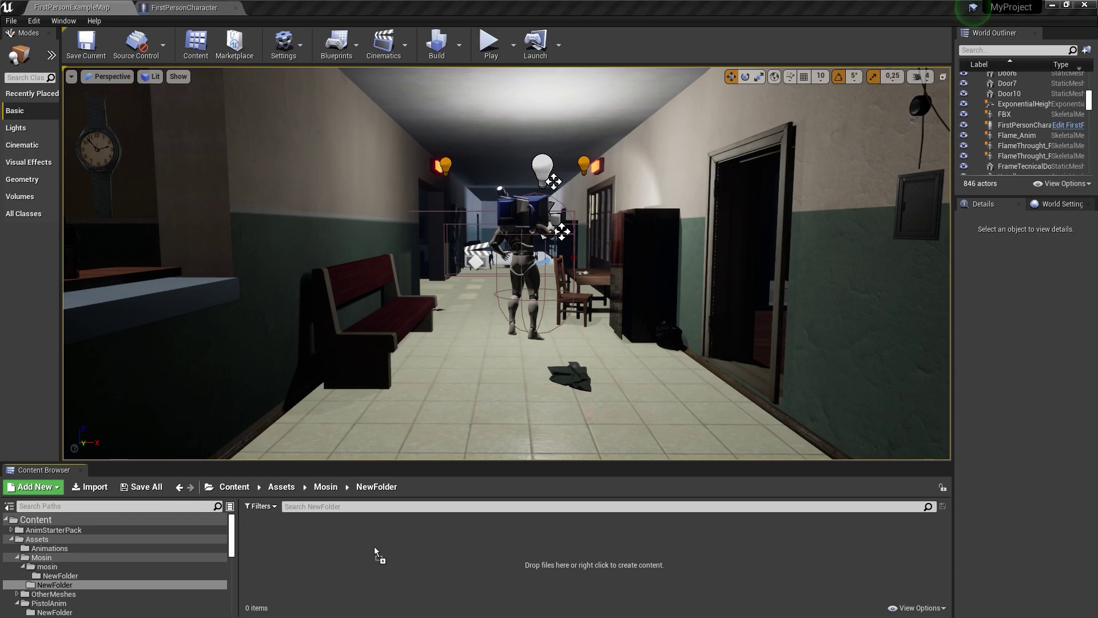
drag(389, 546, 388, 546)
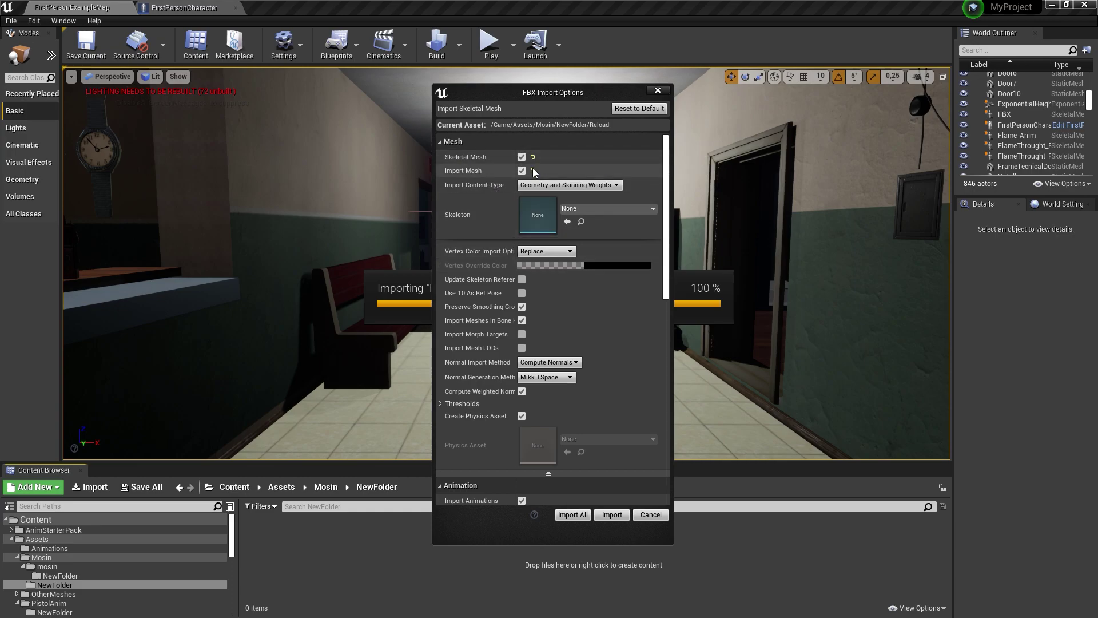
Import all Reload FBX assets, preview Reload_Anim, and select FirstPersonCharacter in the level.
click(575, 516)
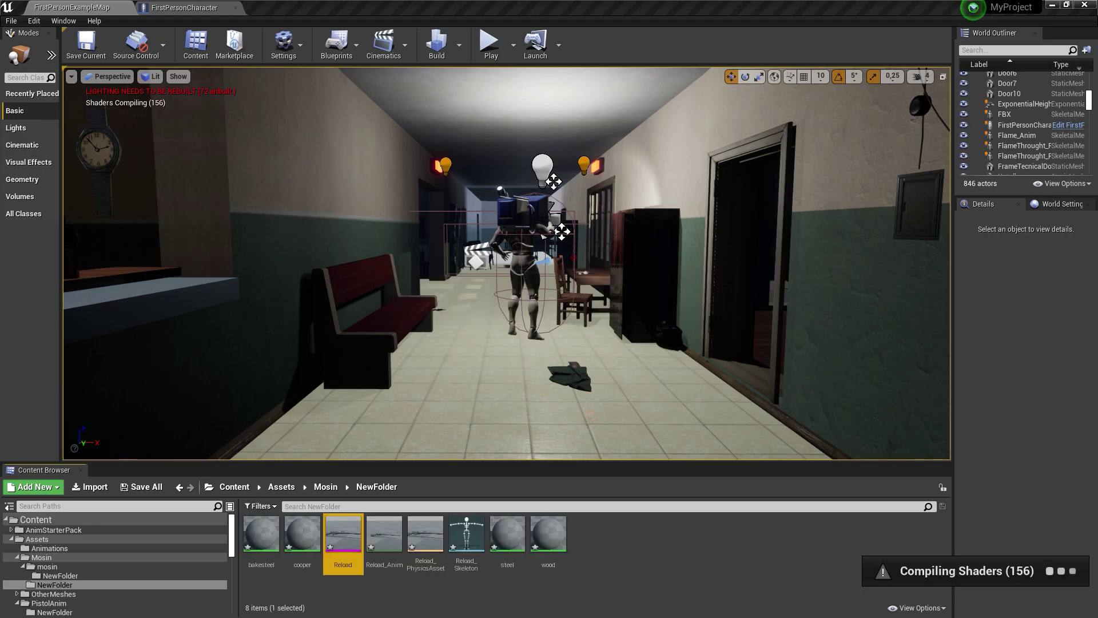
double_click(385, 552)
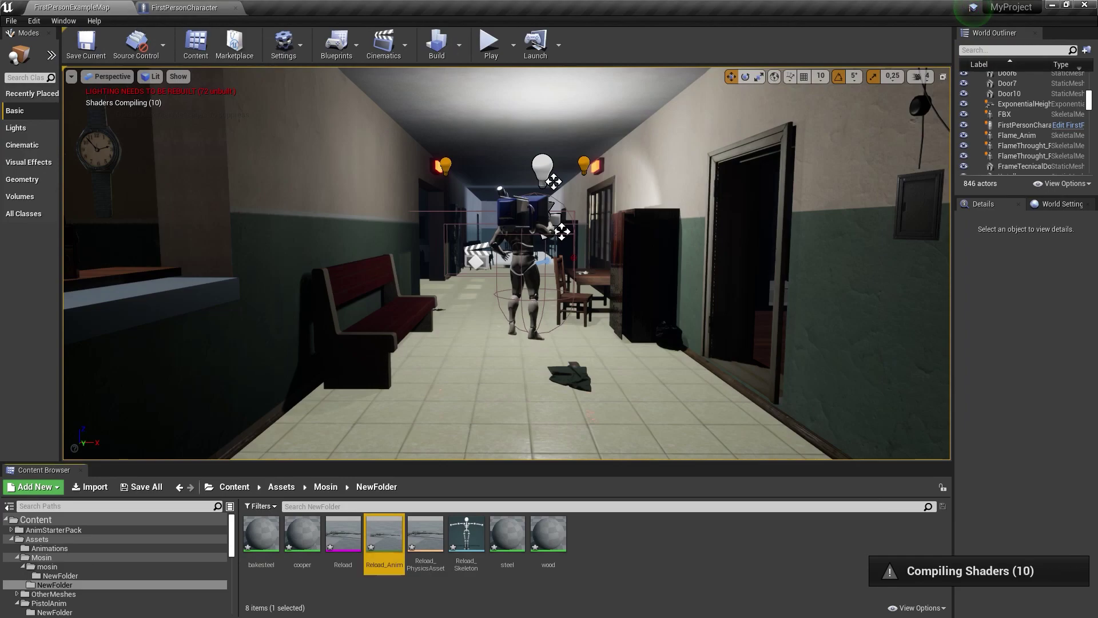
click(519, 251)
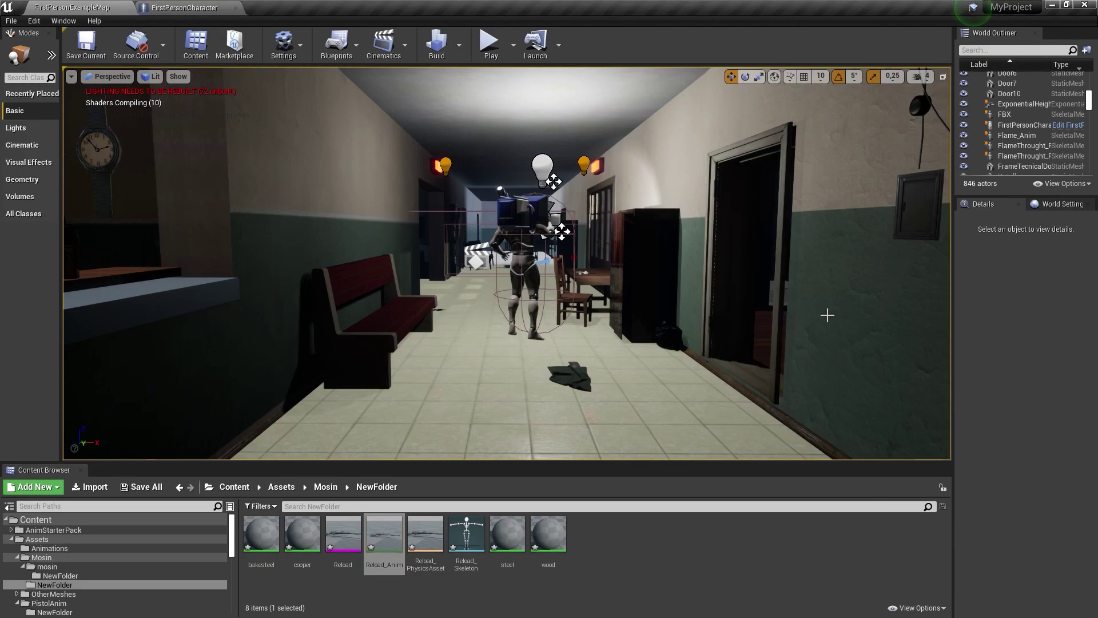
Trace the FirstPersonCharacter's Mesh2P to SK_Mannequin and locate its MainSkeleton asset.
click(1059, 236)
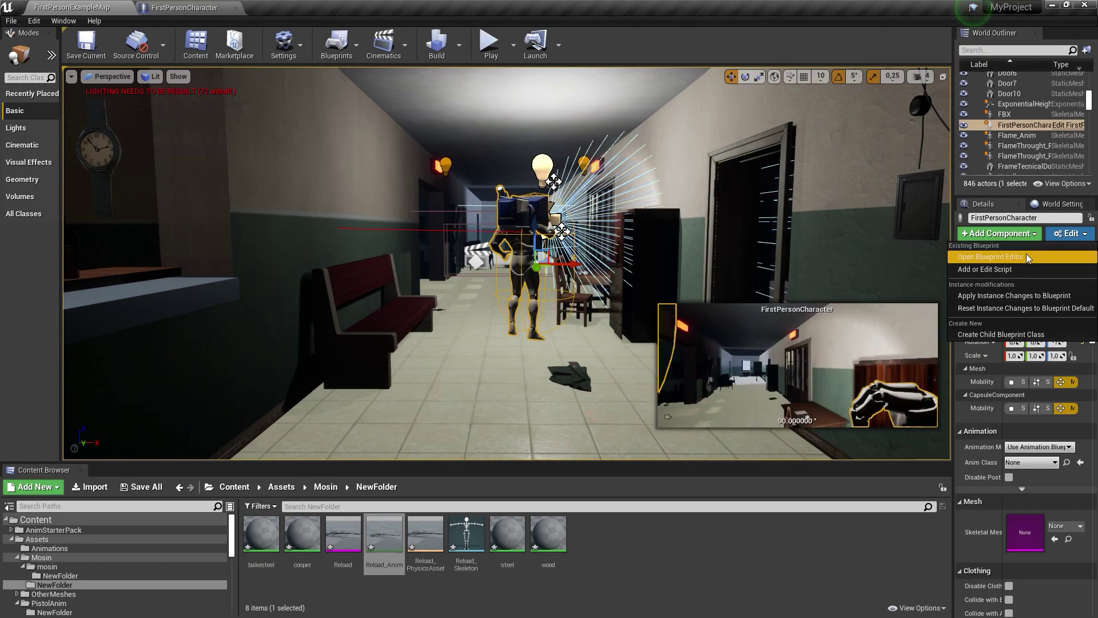
click(1024, 255)
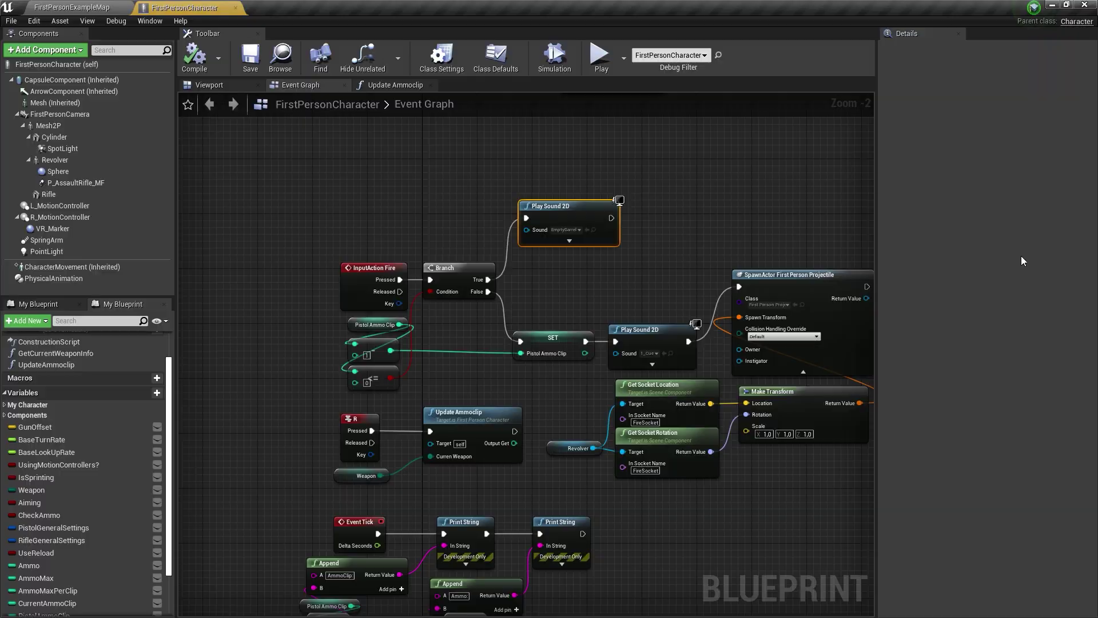
click(208, 84)
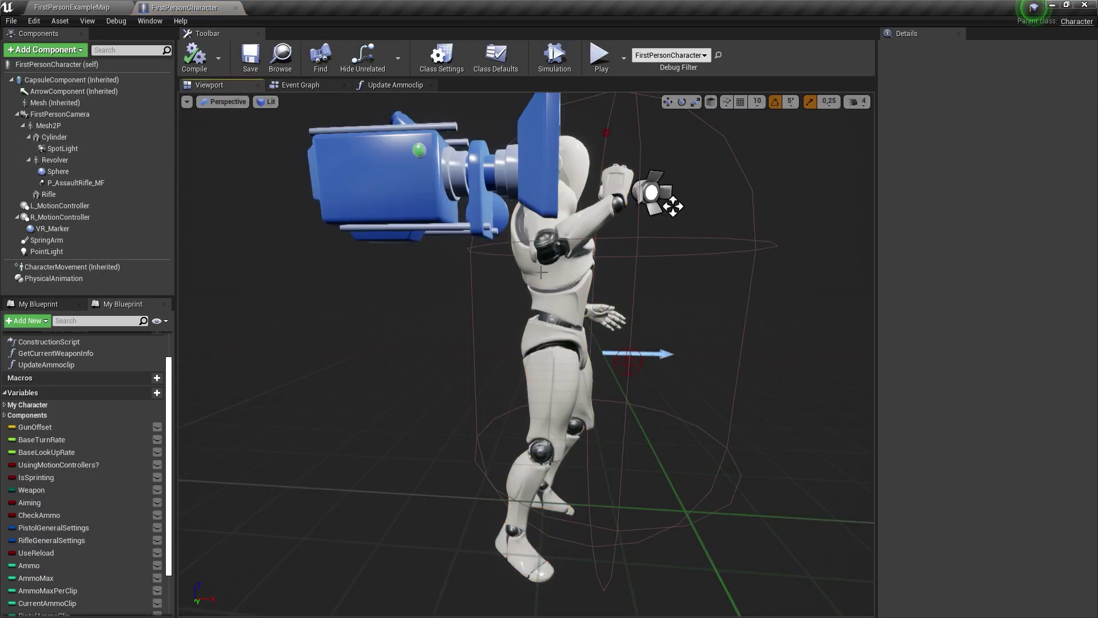
click(48, 125)
double_click(974, 408)
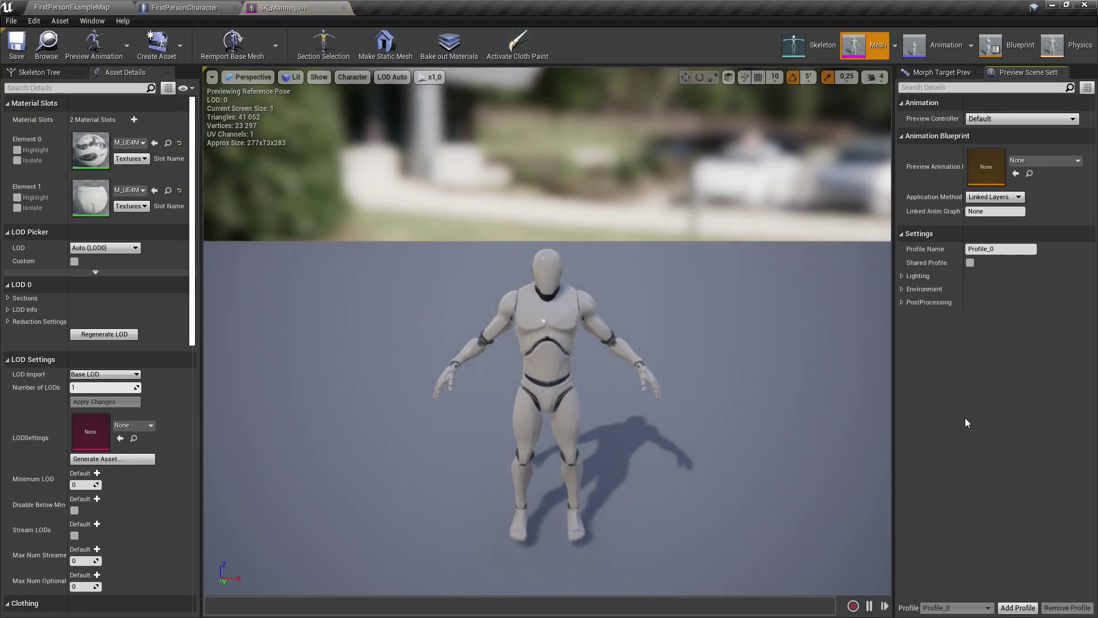
click(822, 46)
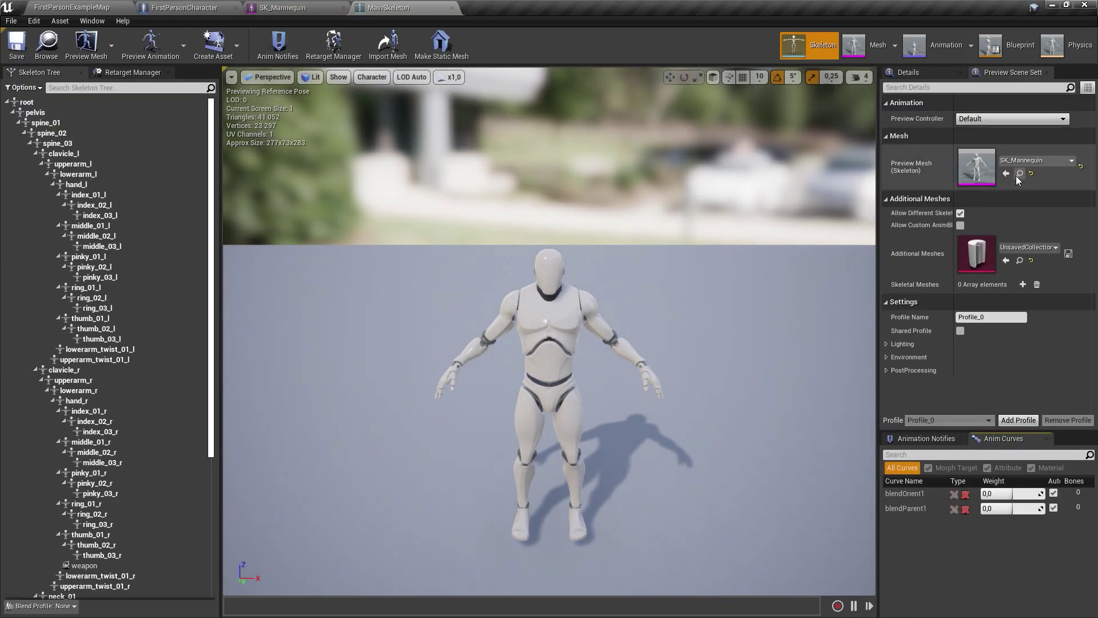
click(1019, 173)
click(262, 563)
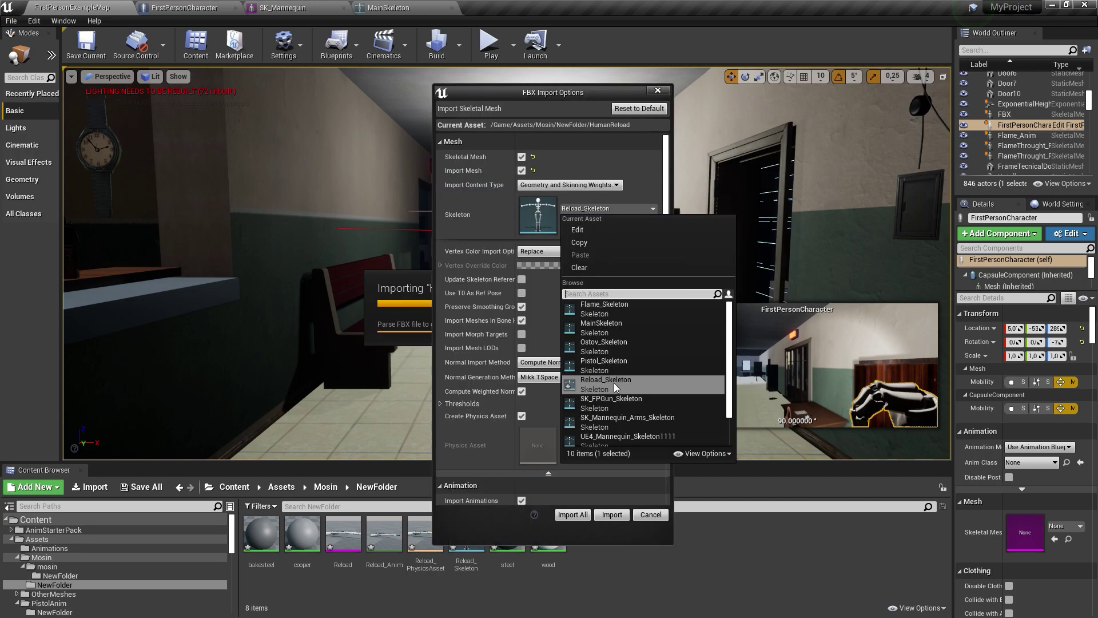
Import all of HumanReload onto MainSkeleton and preview HumanReload_Anim on the mannequin.
click(606, 327)
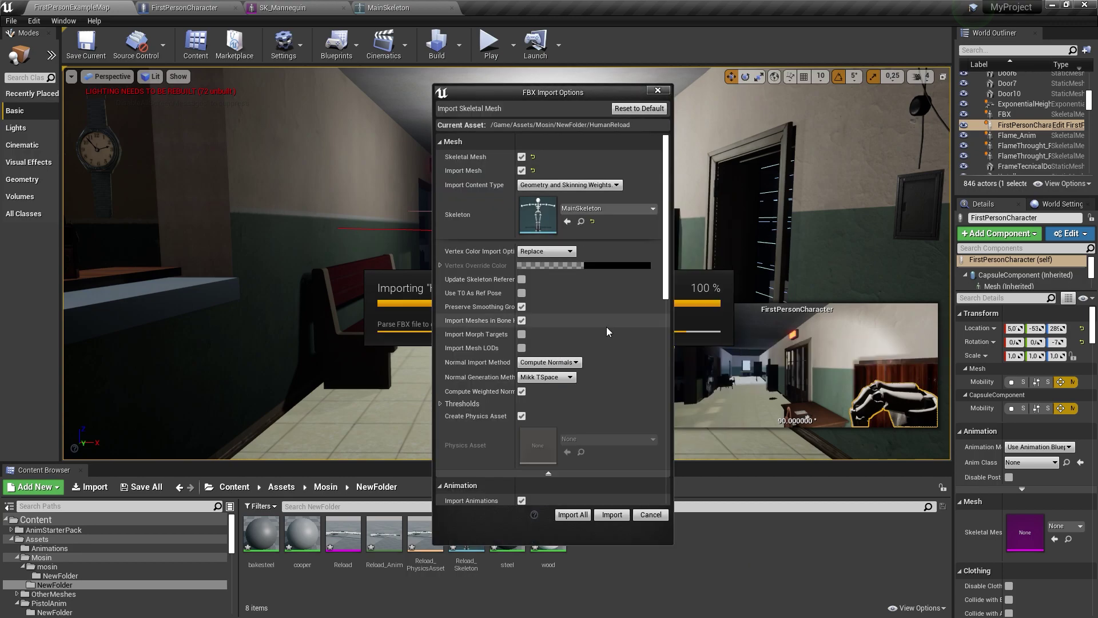
click(581, 514)
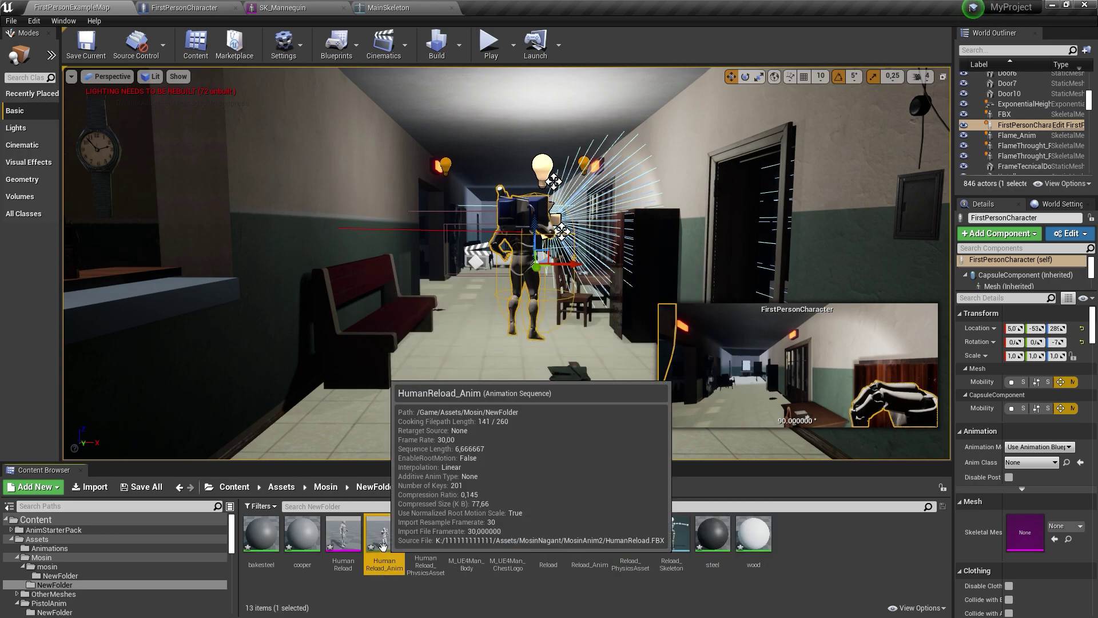
double_click(386, 547)
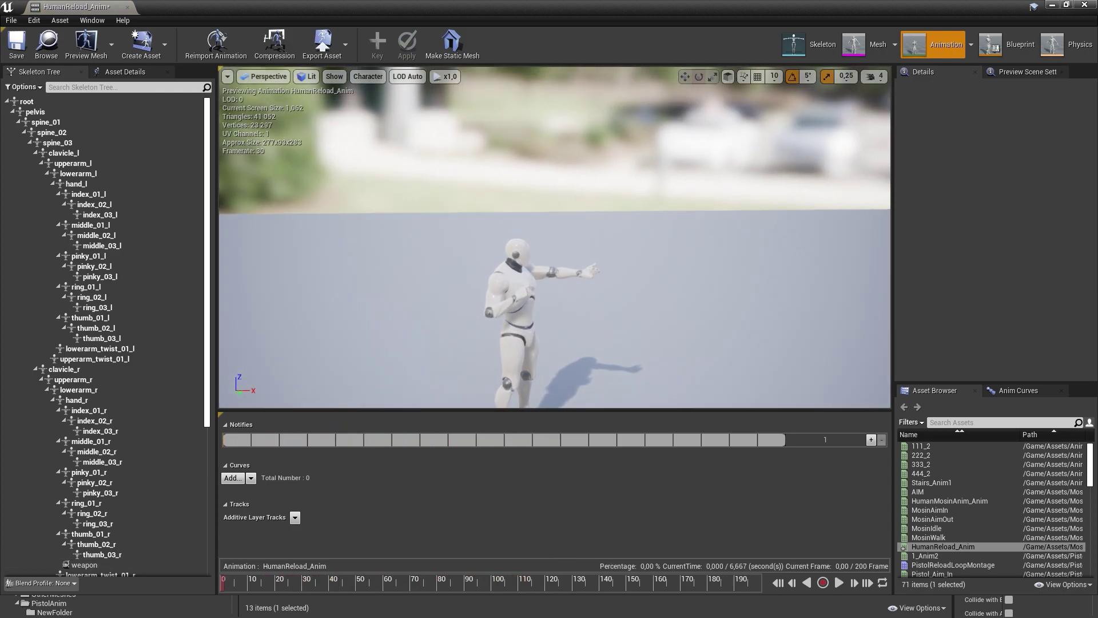
scroll(599, 394, up, 2)
scroll(599, 394, up, 3)
scroll(599, 393, up, 4)
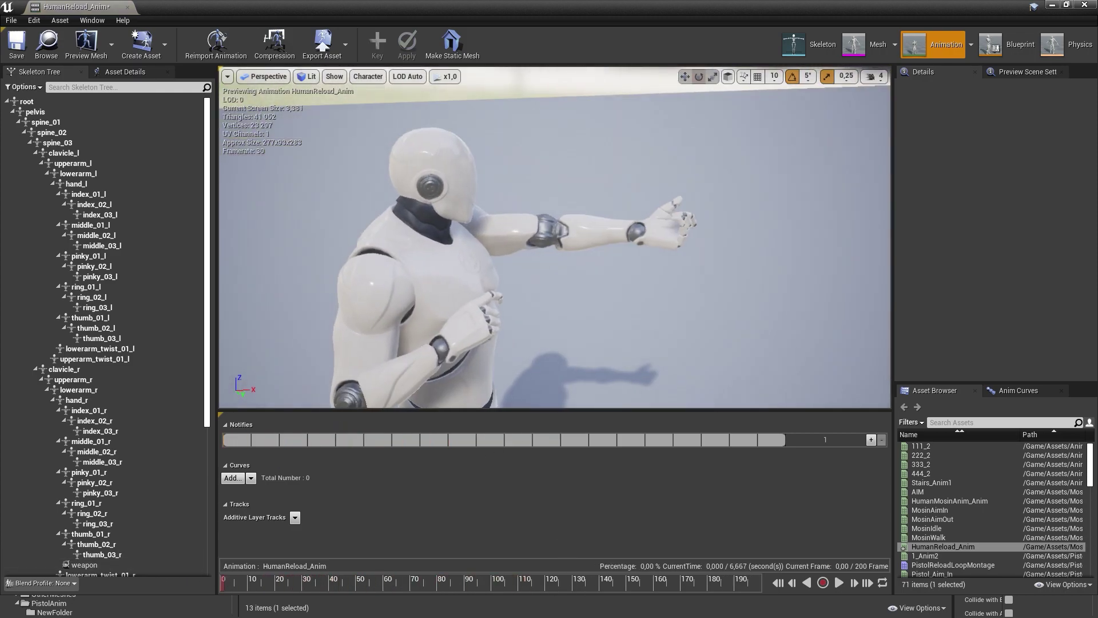
click(838, 582)
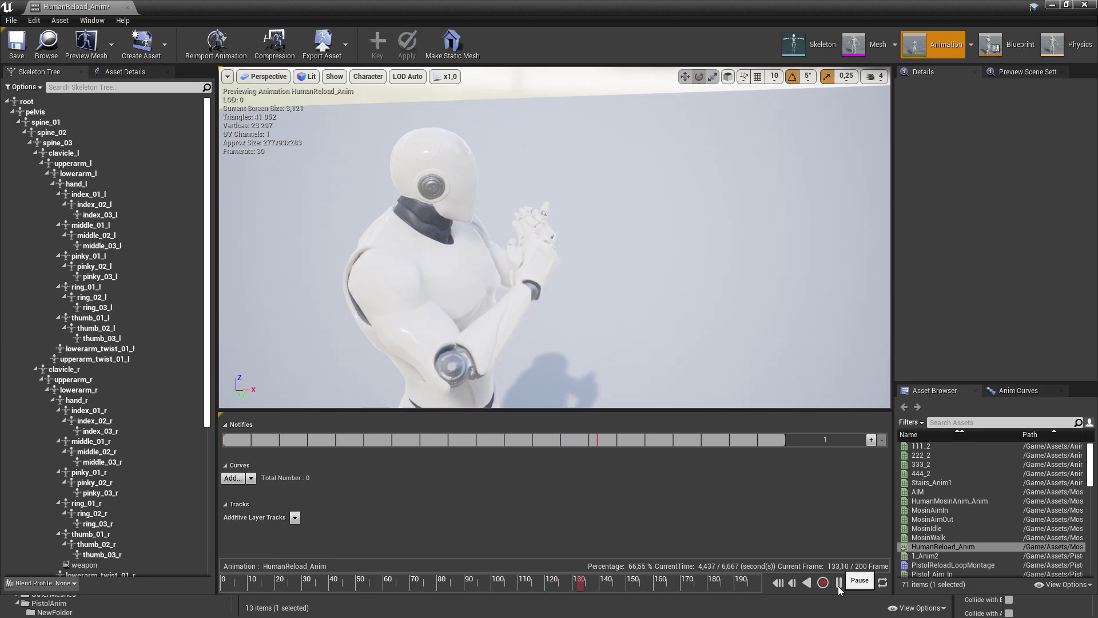
click(839, 582)
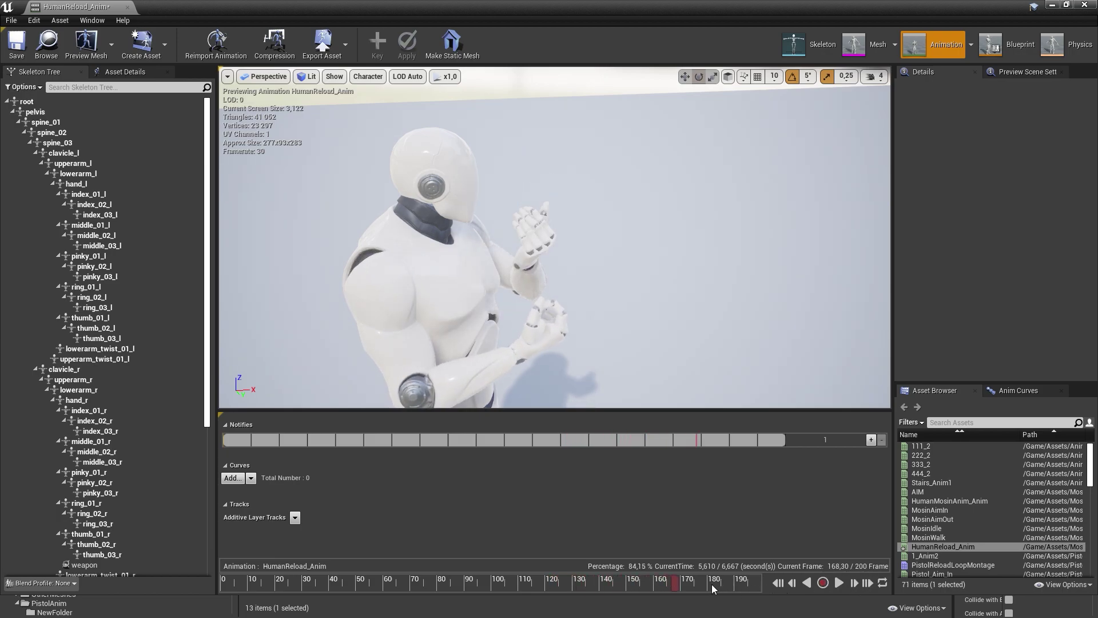
drag(545, 583, 223, 582)
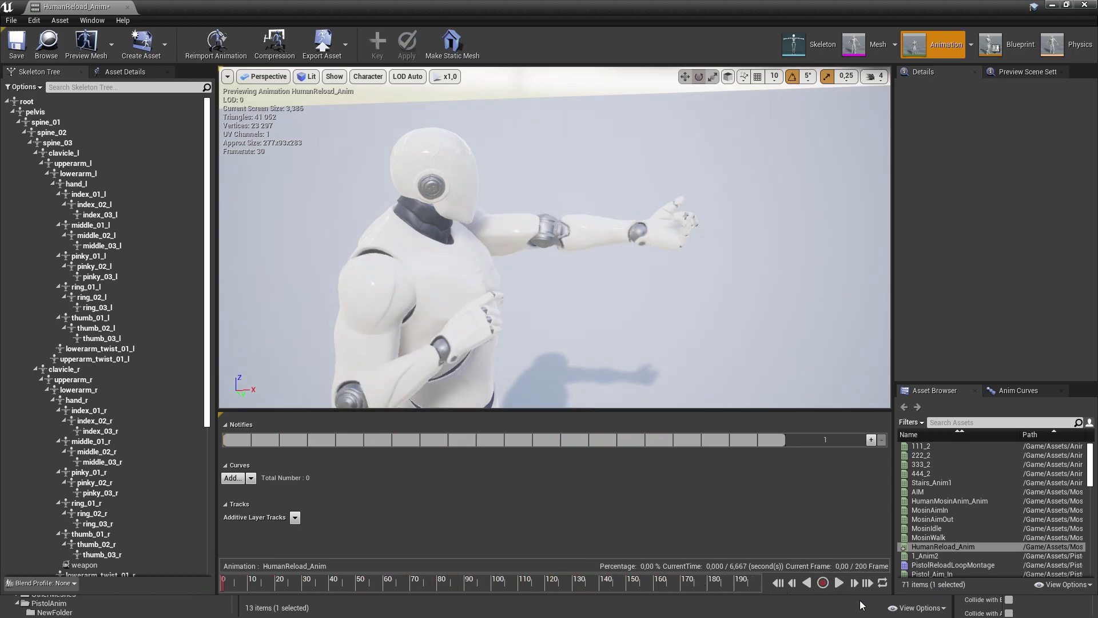
click(842, 586)
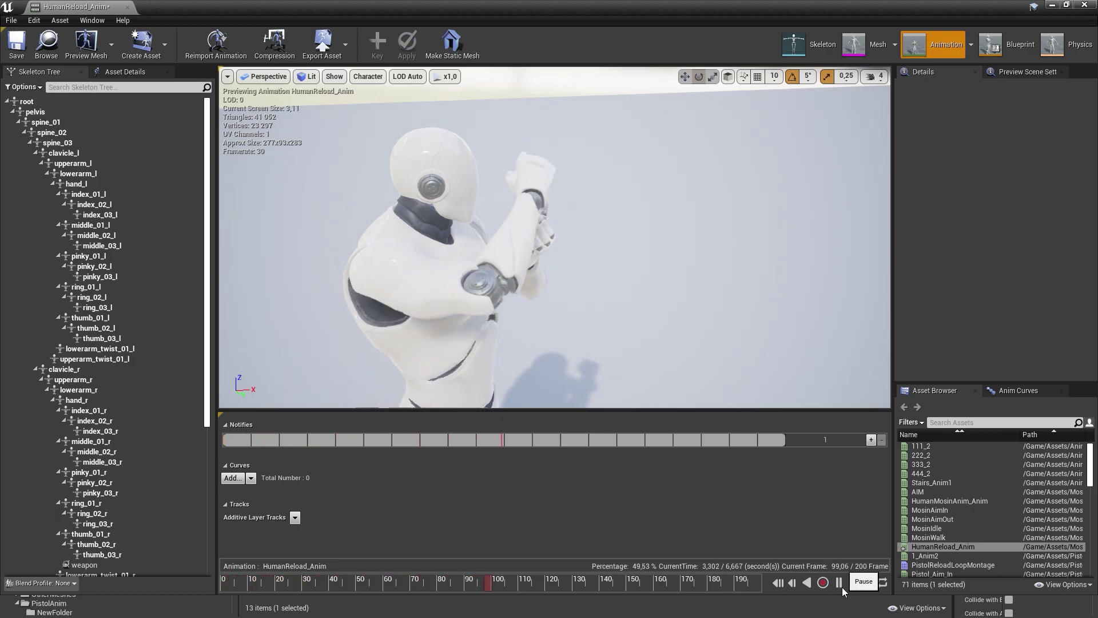
click(841, 586)
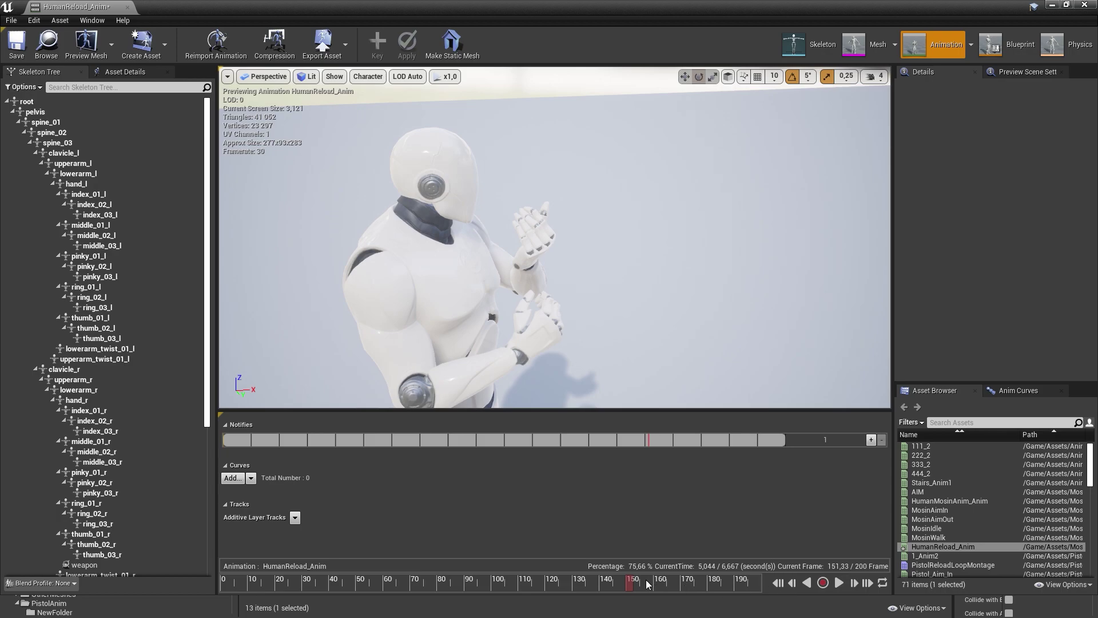
click(389, 580)
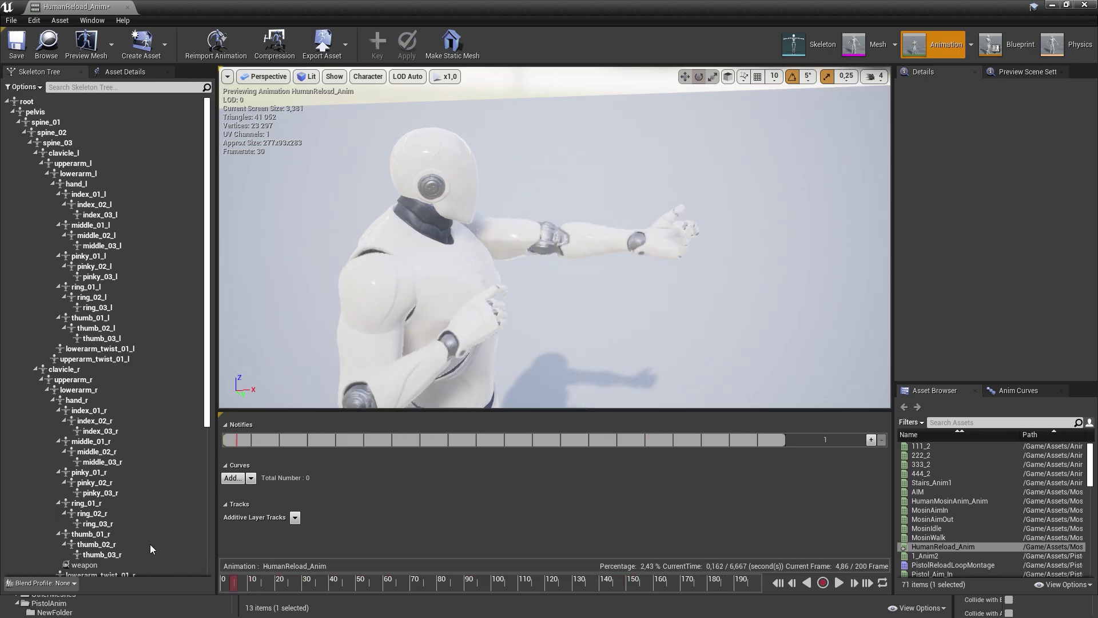
click(128, 6)
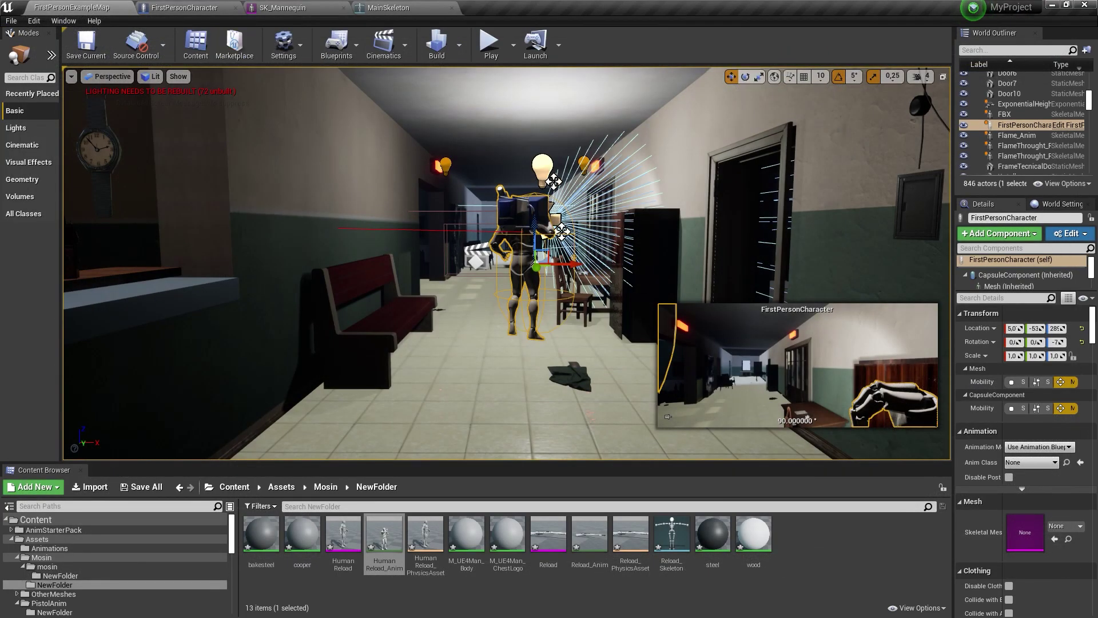